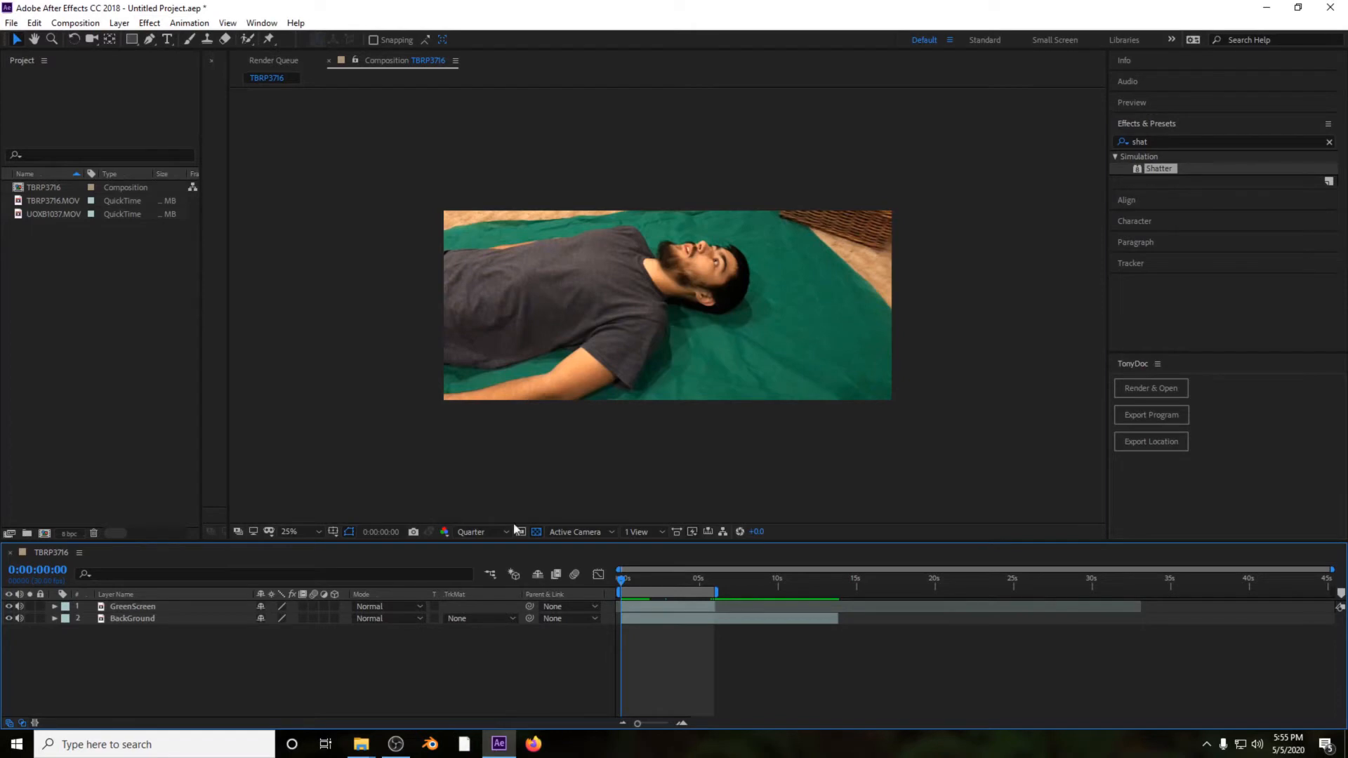
Step: Pre-compose the GreenScreen layer into a new composition named GreenScreen Comp 1, moving all attributes into it
click(128, 607)
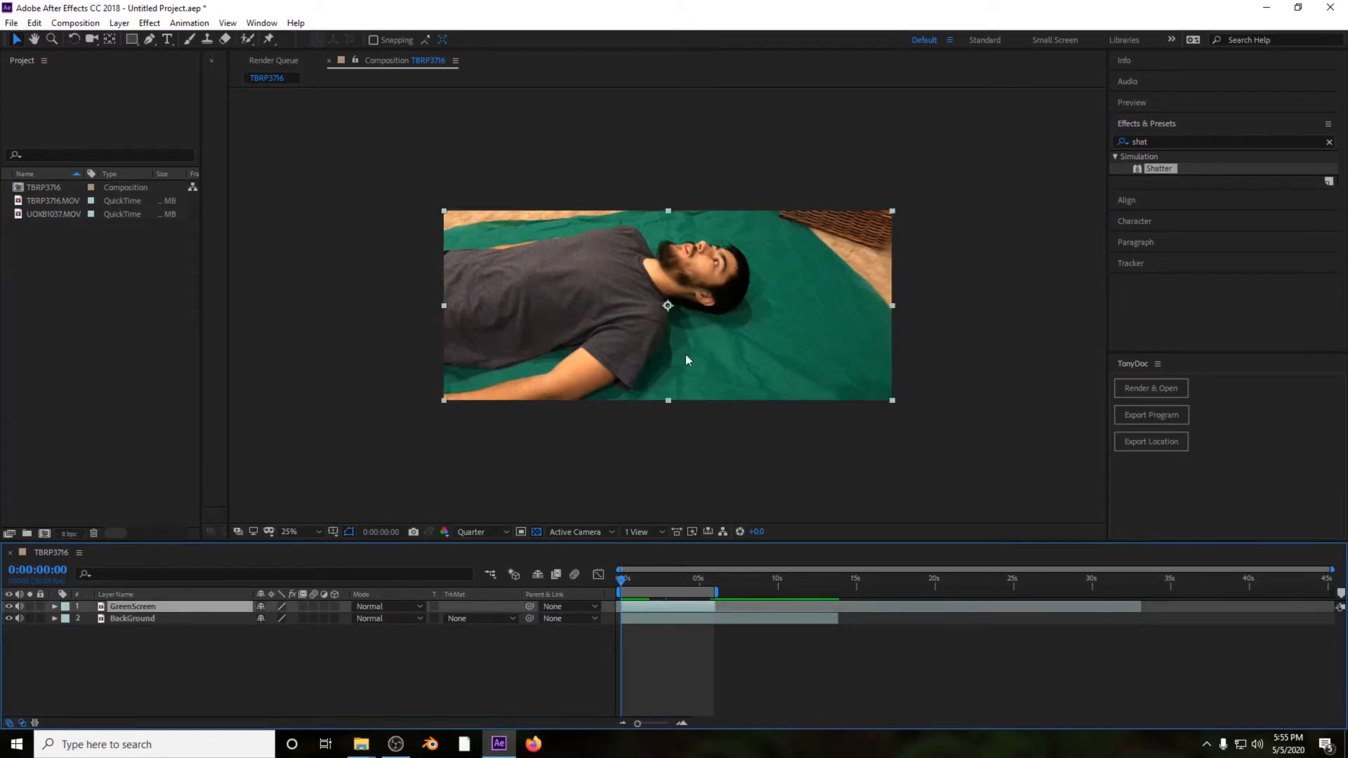
click(8, 607)
click(8, 607)
right_click(162, 604)
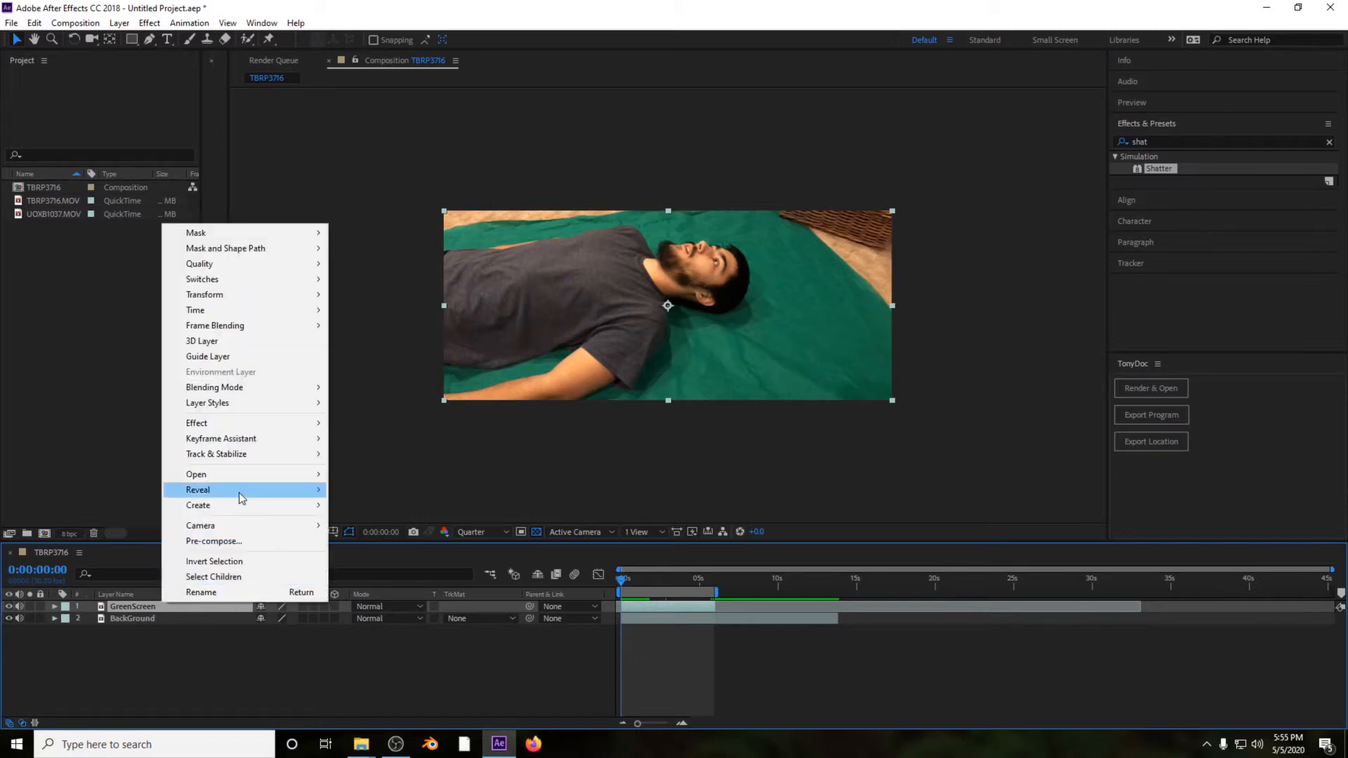
click(264, 541)
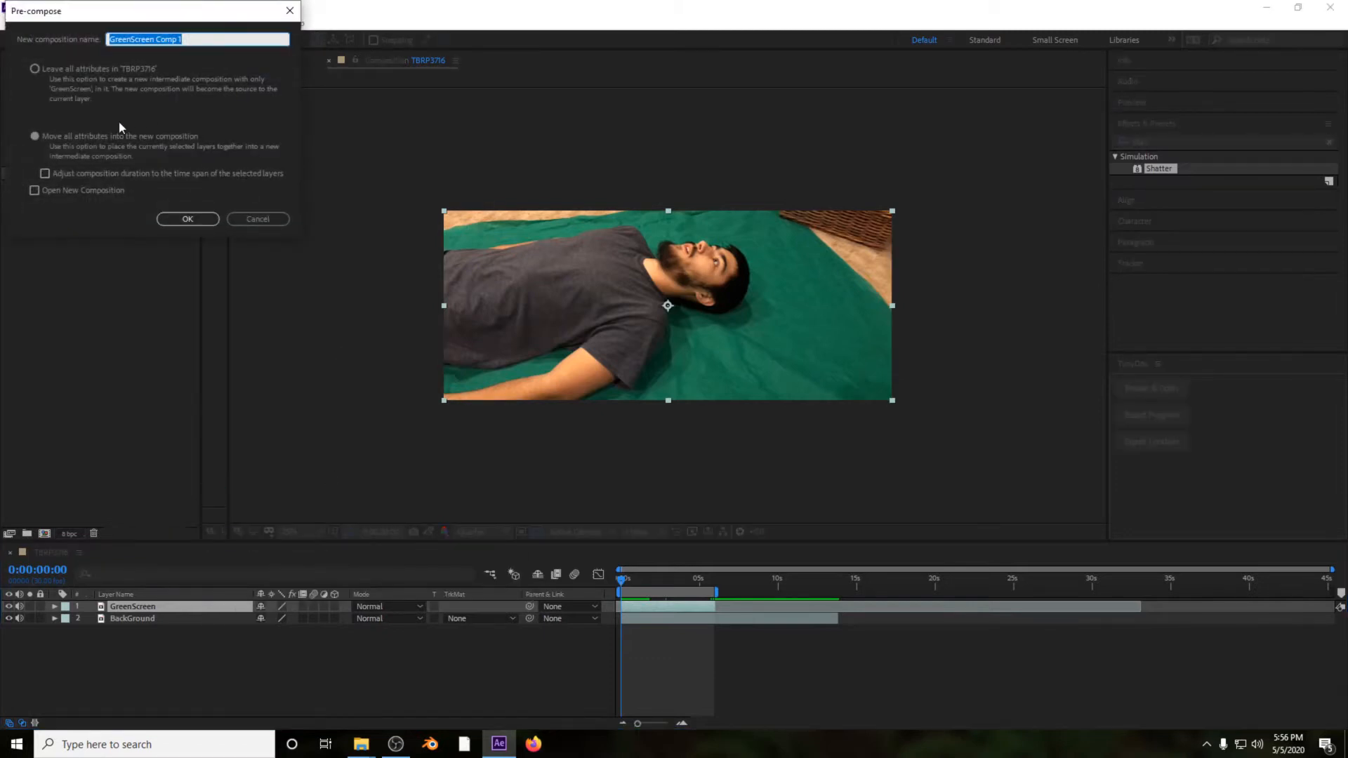
click(188, 218)
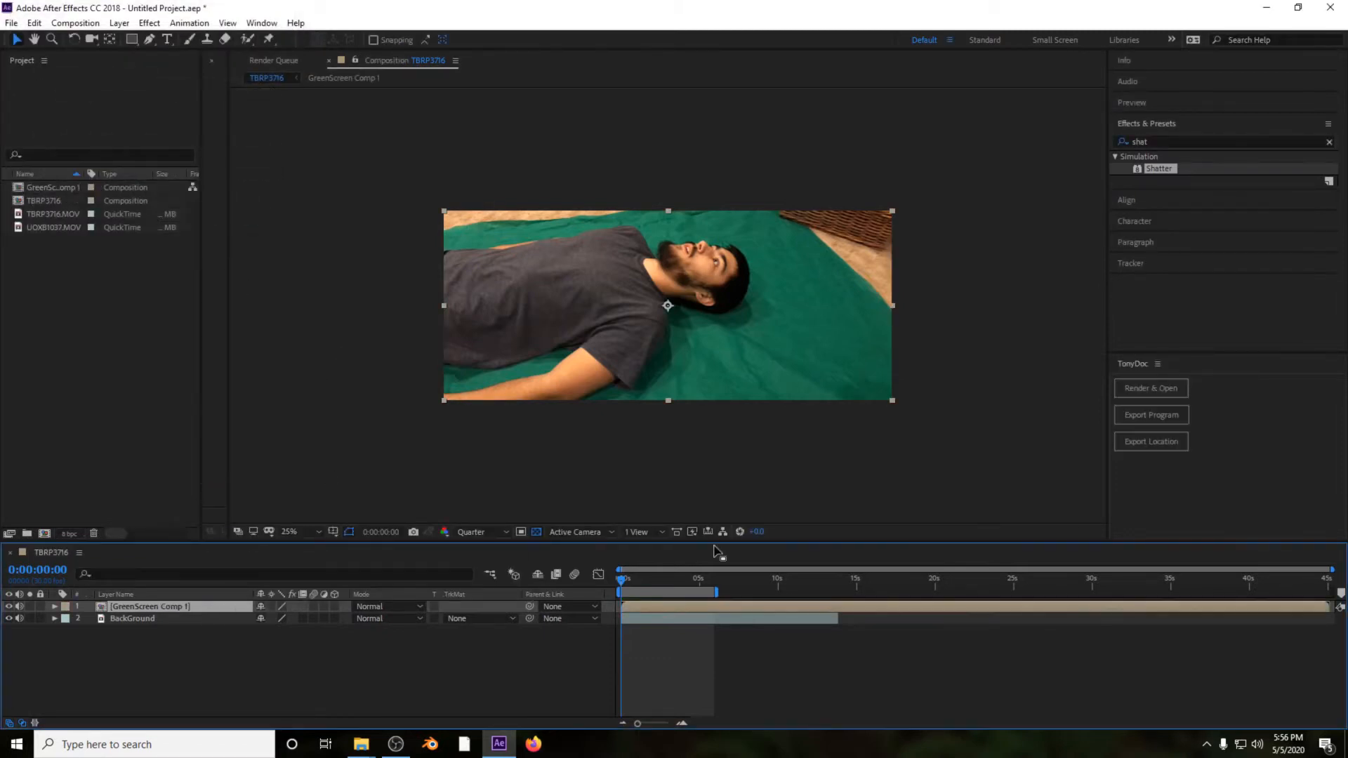
Step: Open the nested GreenScreen Comp 1 composition and select its GreenScreen layer
double_click(177, 608)
click(177, 617)
click(177, 607)
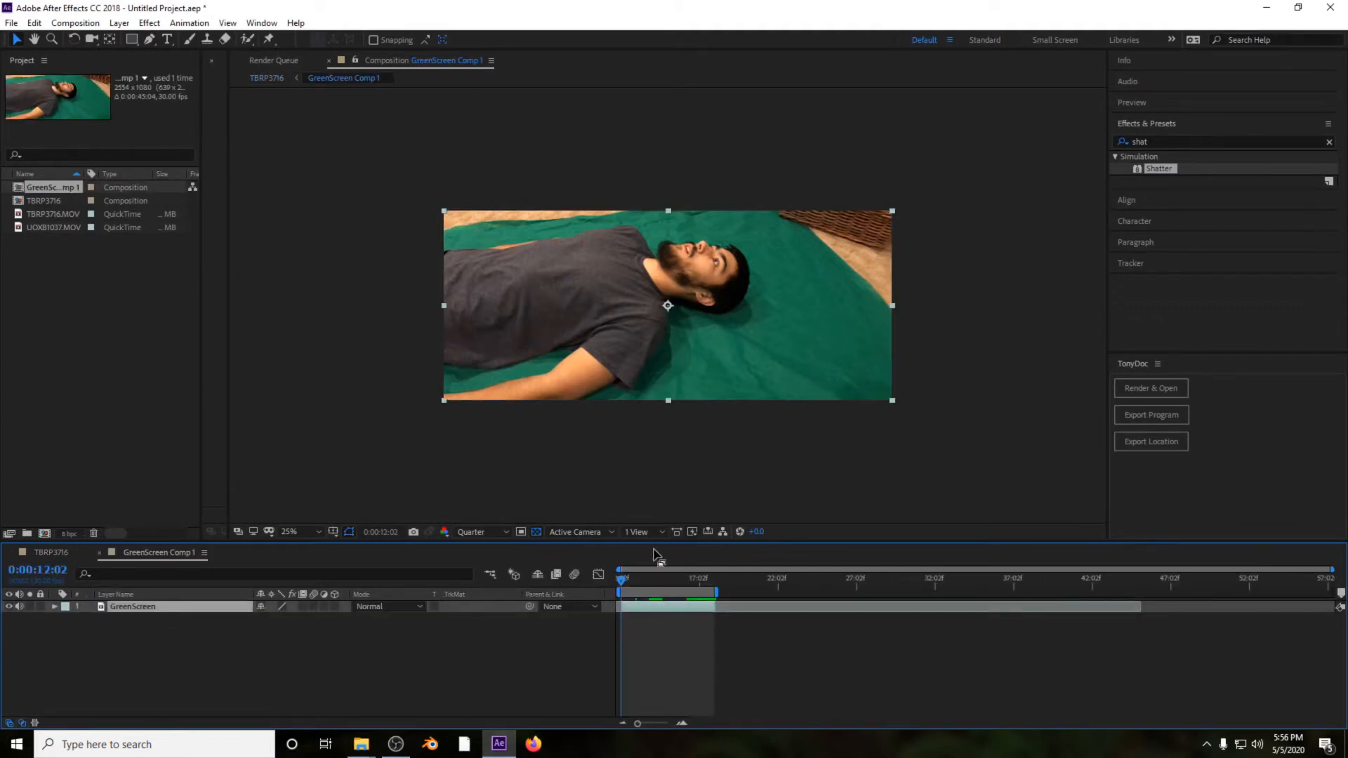
Step: Draw a closed Pen tool mask on the GreenScreen layer around the man and green sheet, excluding the floor and basket
click(149, 40)
click(434, 239)
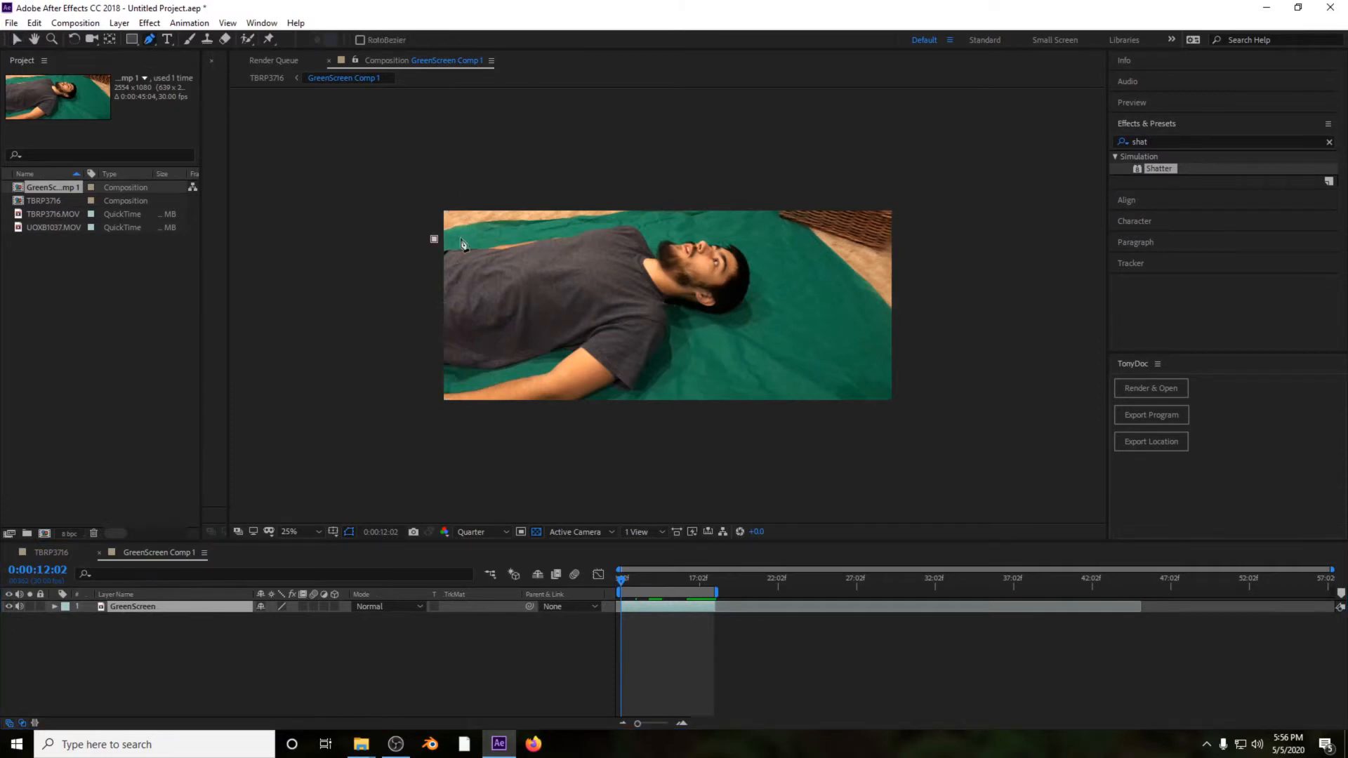
click(481, 229)
click(581, 222)
click(678, 203)
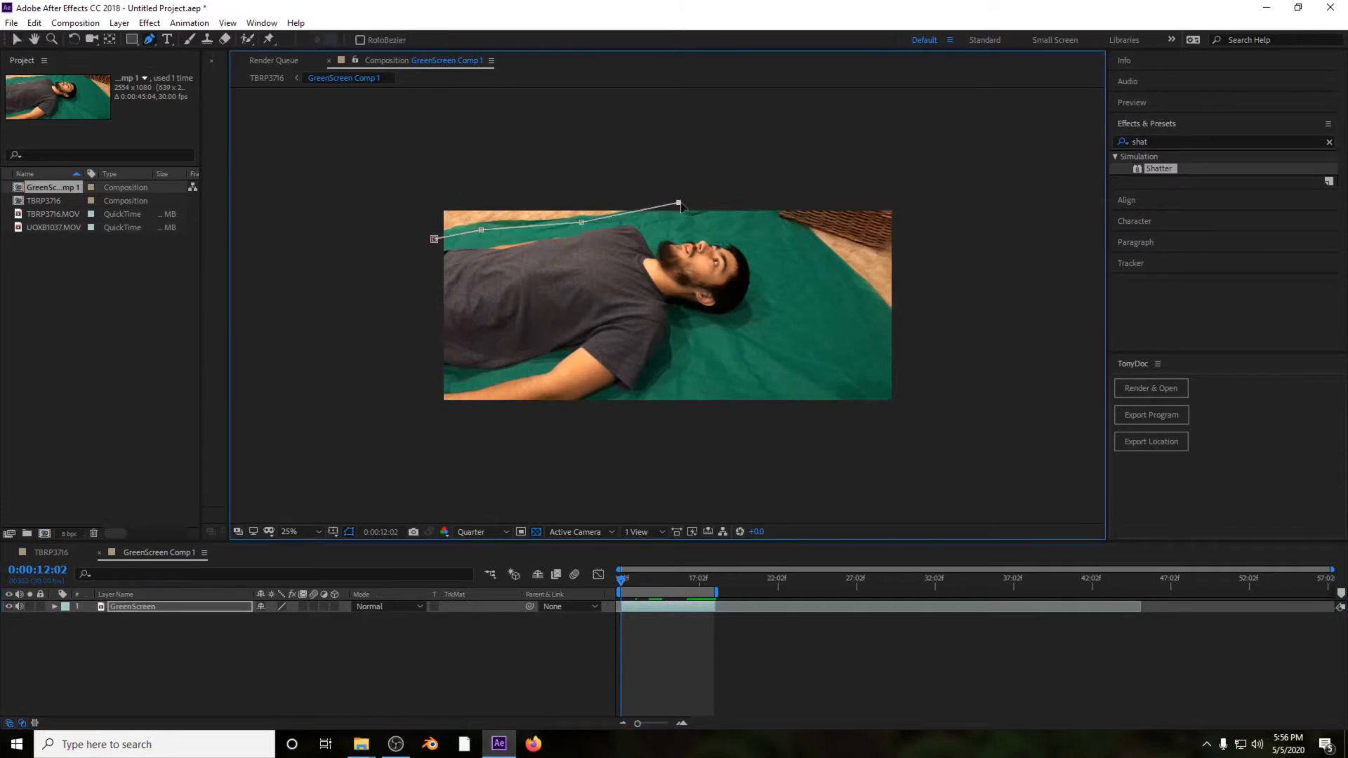
click(787, 232)
click(907, 344)
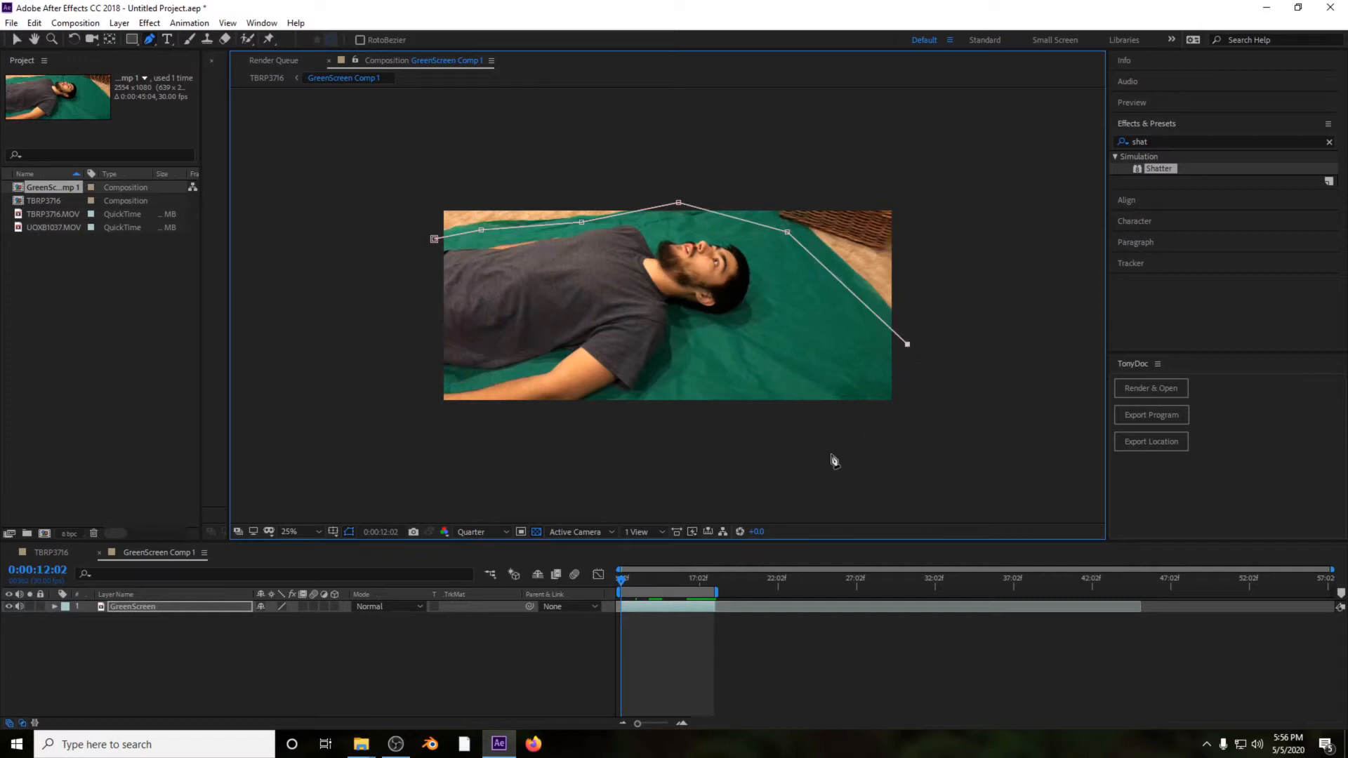
click(811, 453)
click(389, 481)
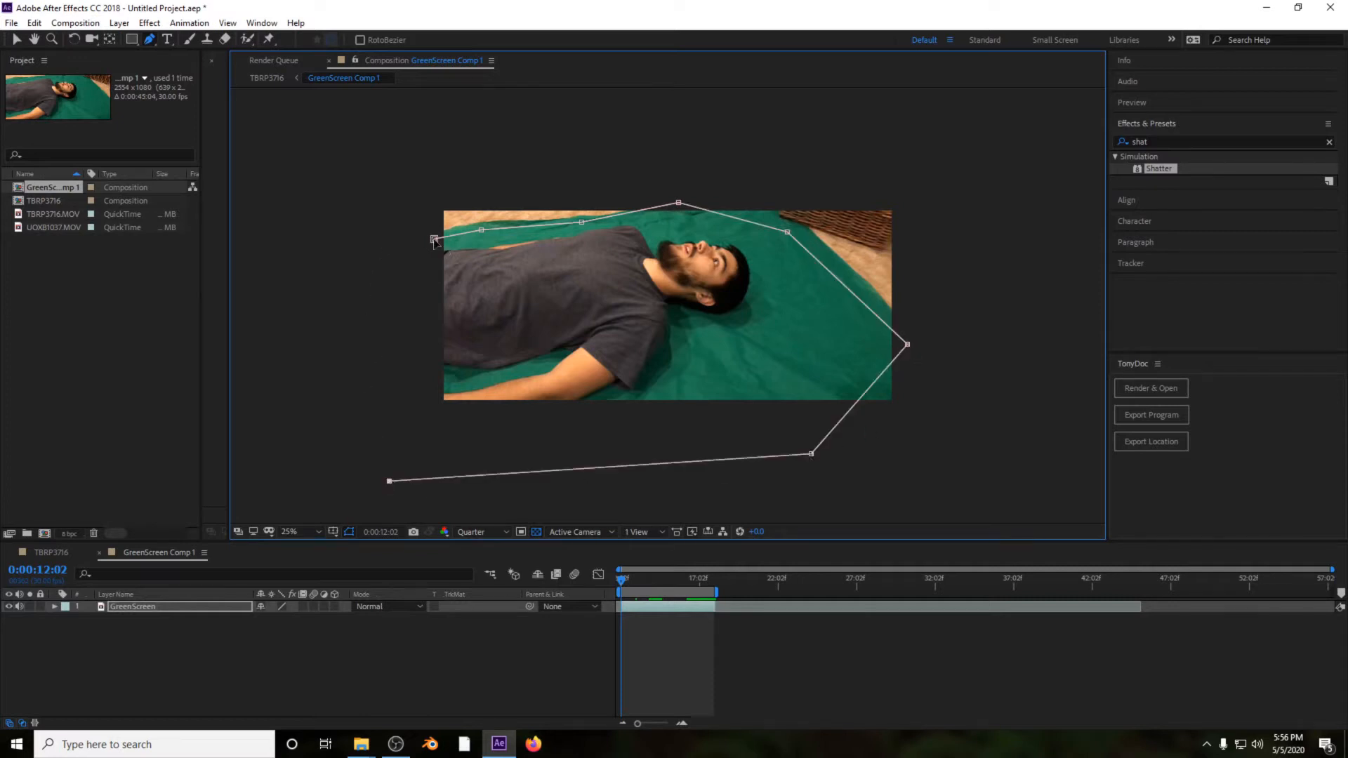
click(434, 239)
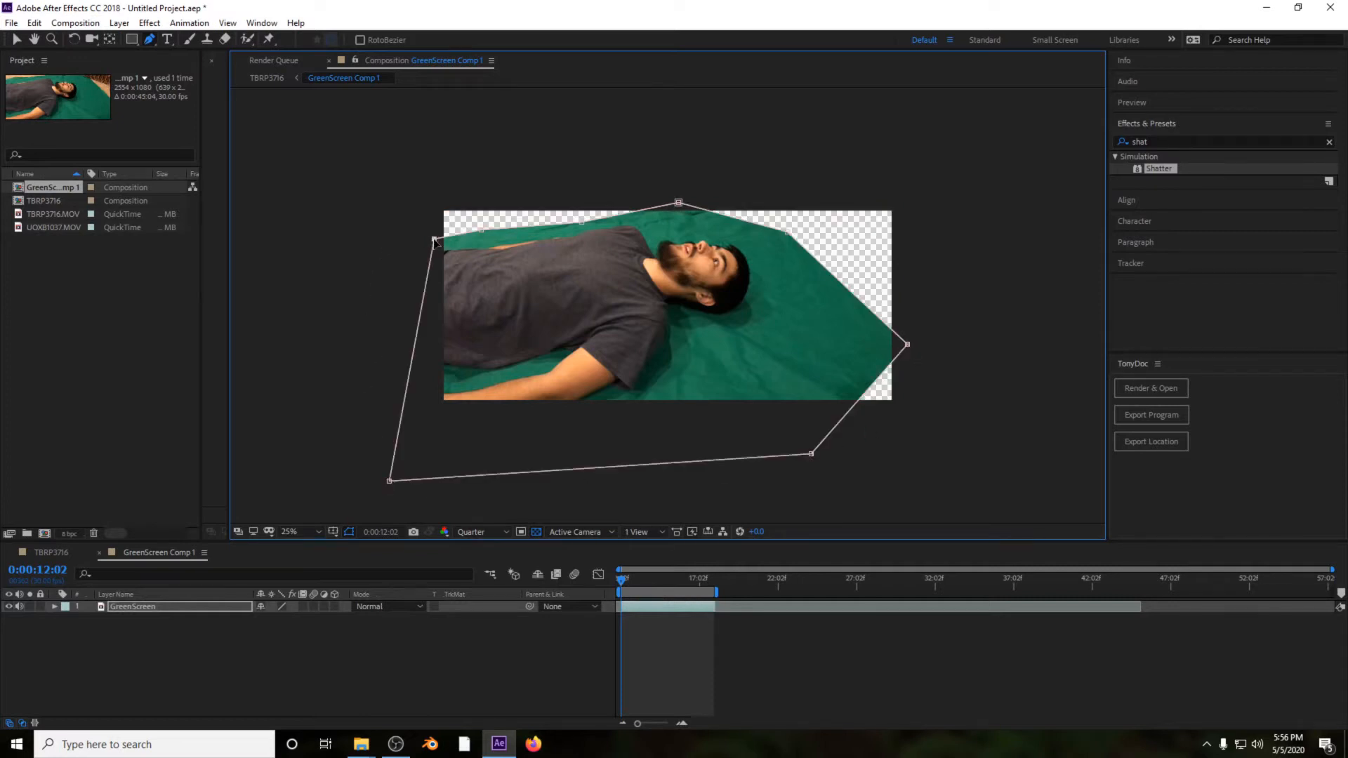
Step: Show the effect controls of the GreenScreen layer and apply the Solid Composite effect to it
right_click(152, 612)
mouse_move(250, 430)
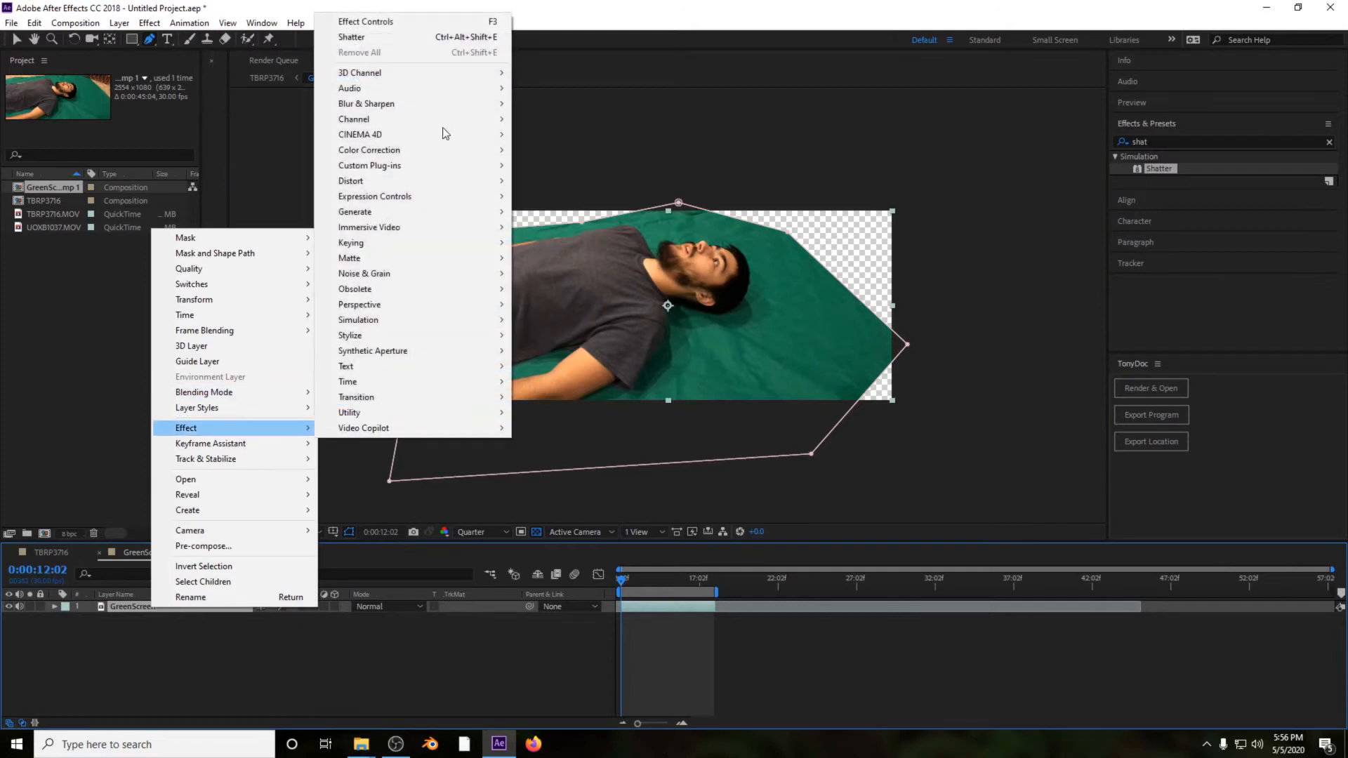
click(421, 21)
key(ctrl+5)
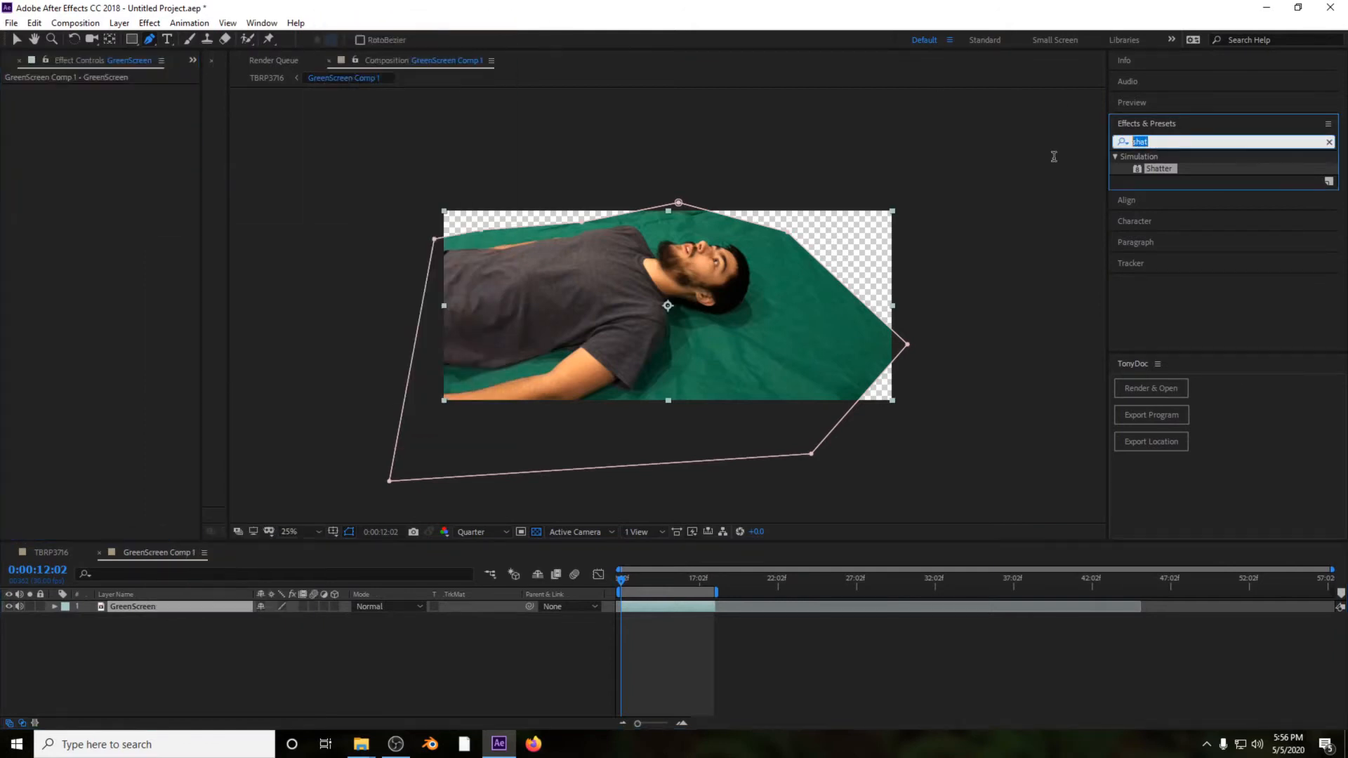
text(solid)
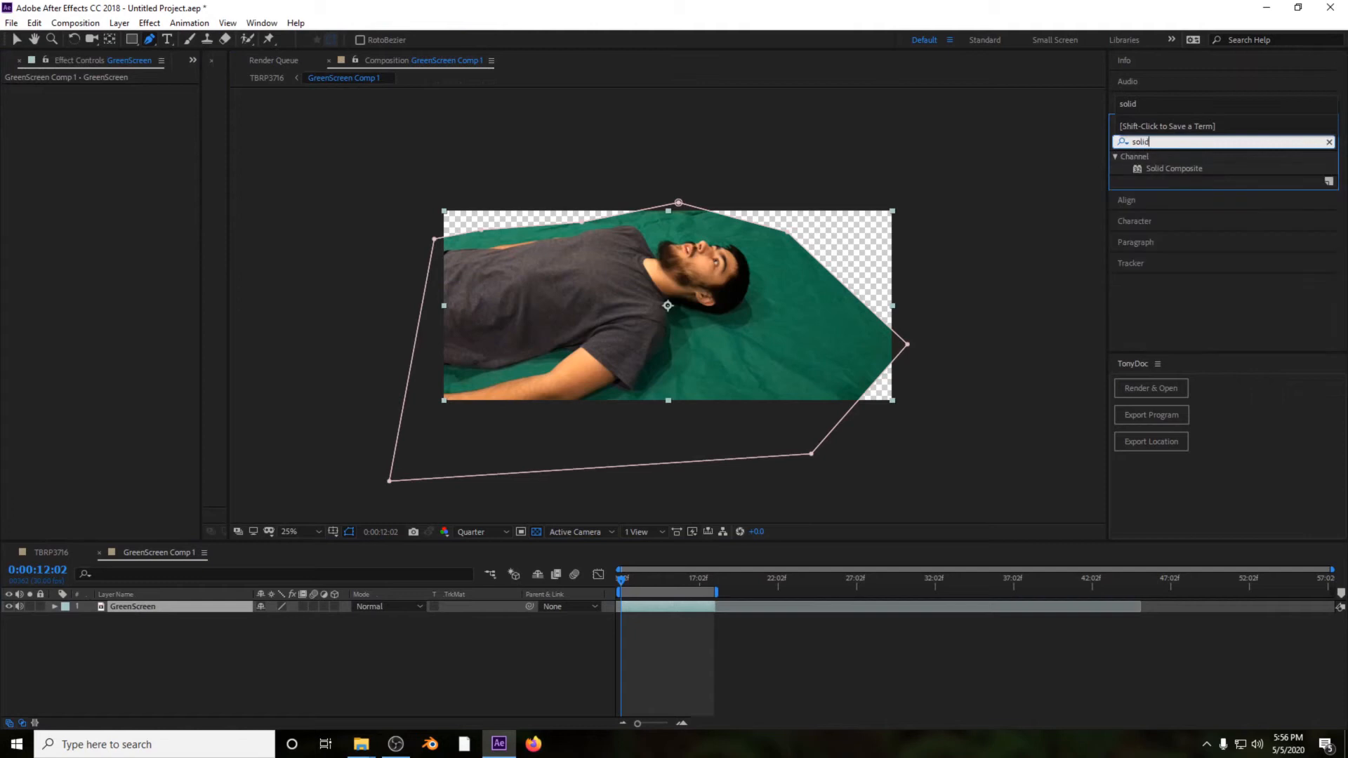
drag(1191, 176, 653, 288)
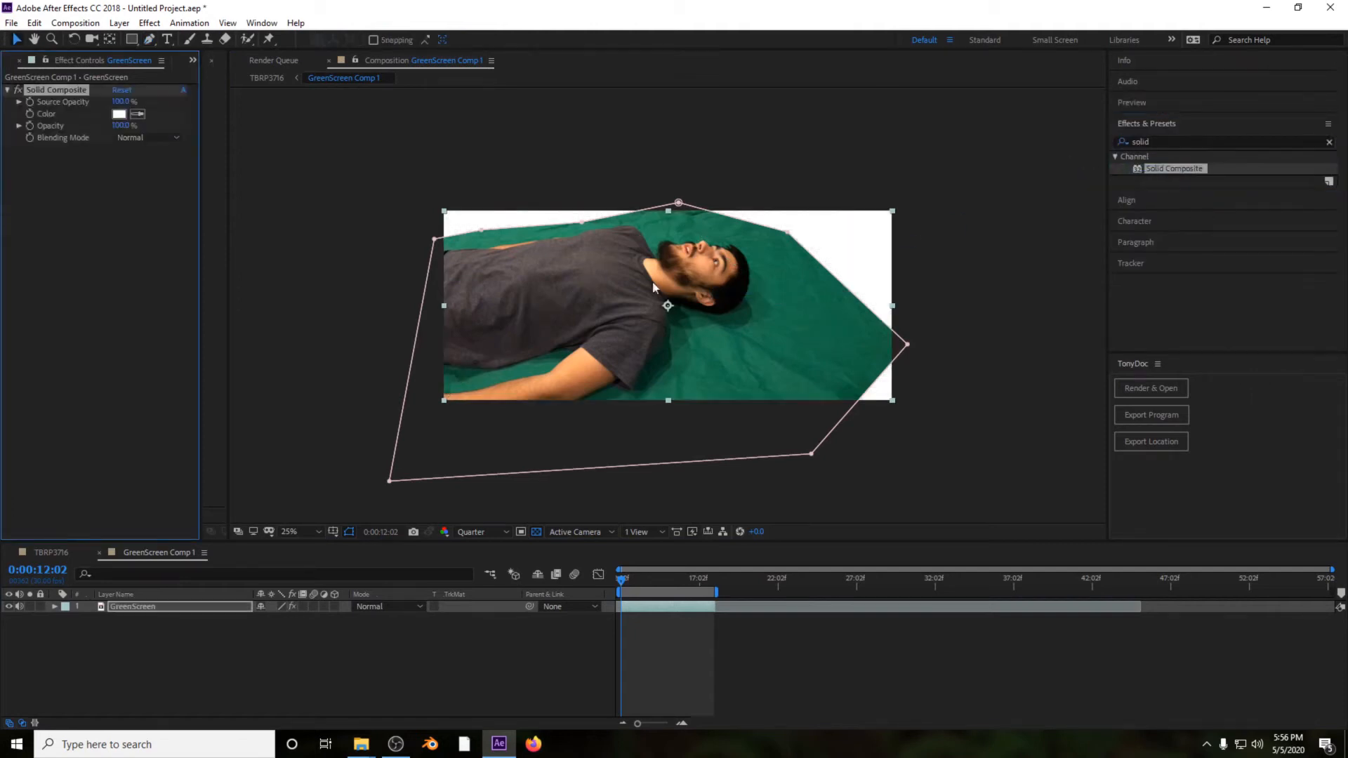
Step: Set the Solid Composite color to the green sampled from the sheet, then deselect the layer
click(137, 113)
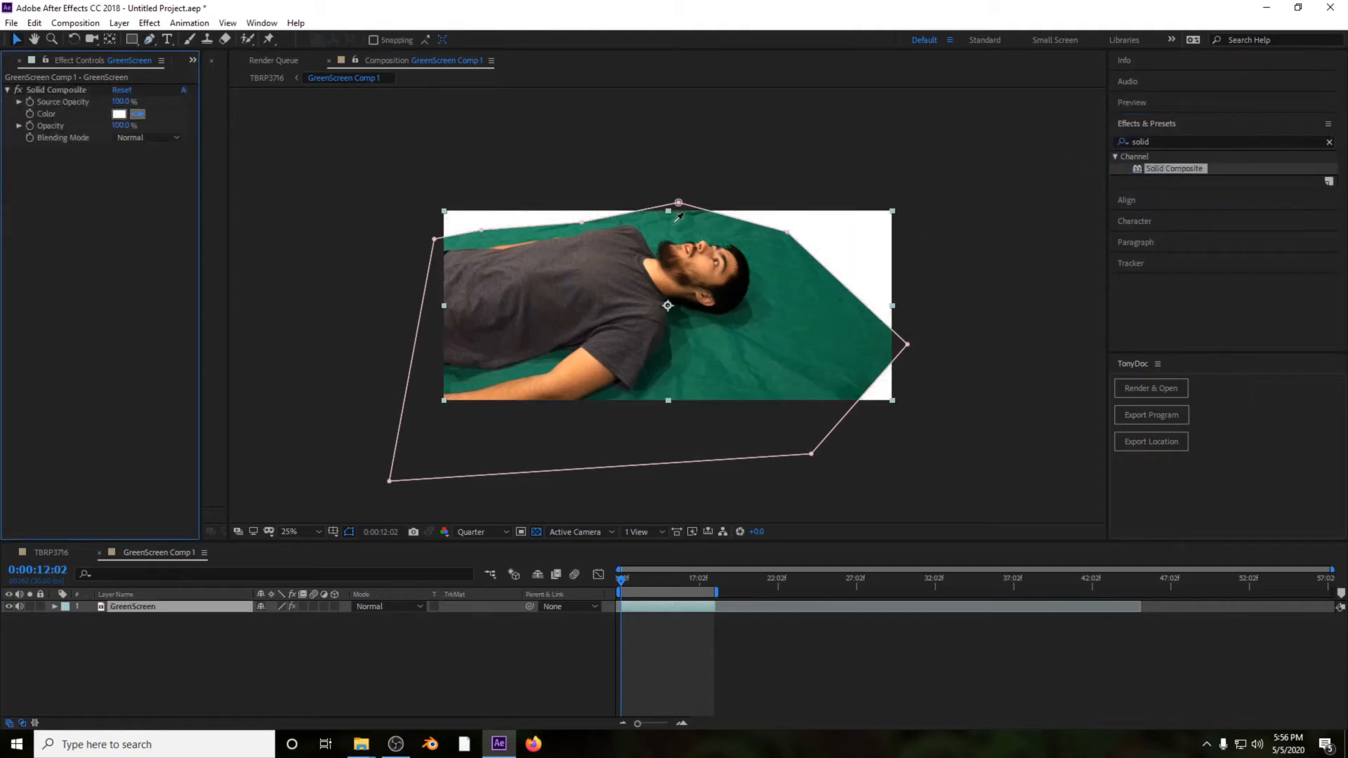
click(794, 260)
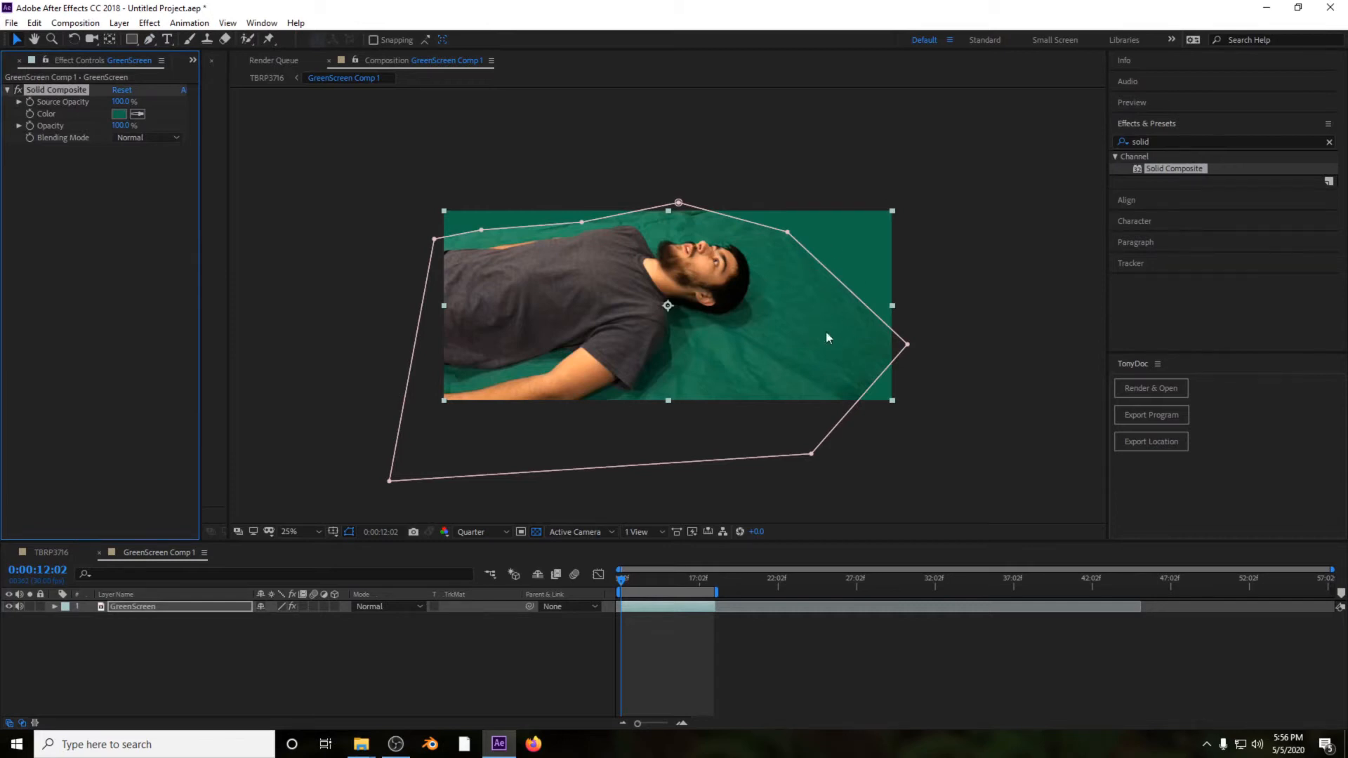
click(911, 270)
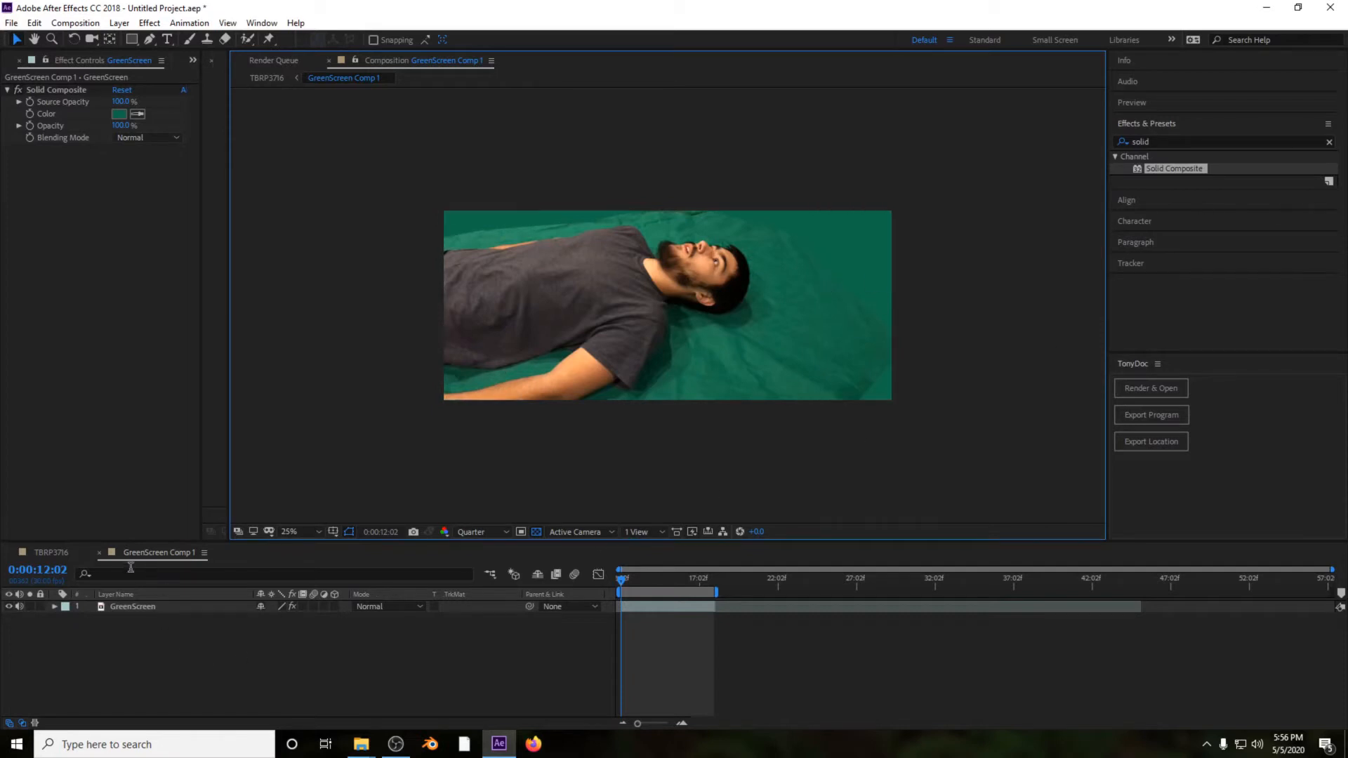
Step: Apply Keylight (1.2) to GreenScreen Comp 1 in the TBRP3716 composition and sample the green backdrop as its Screen Colour
click(51, 554)
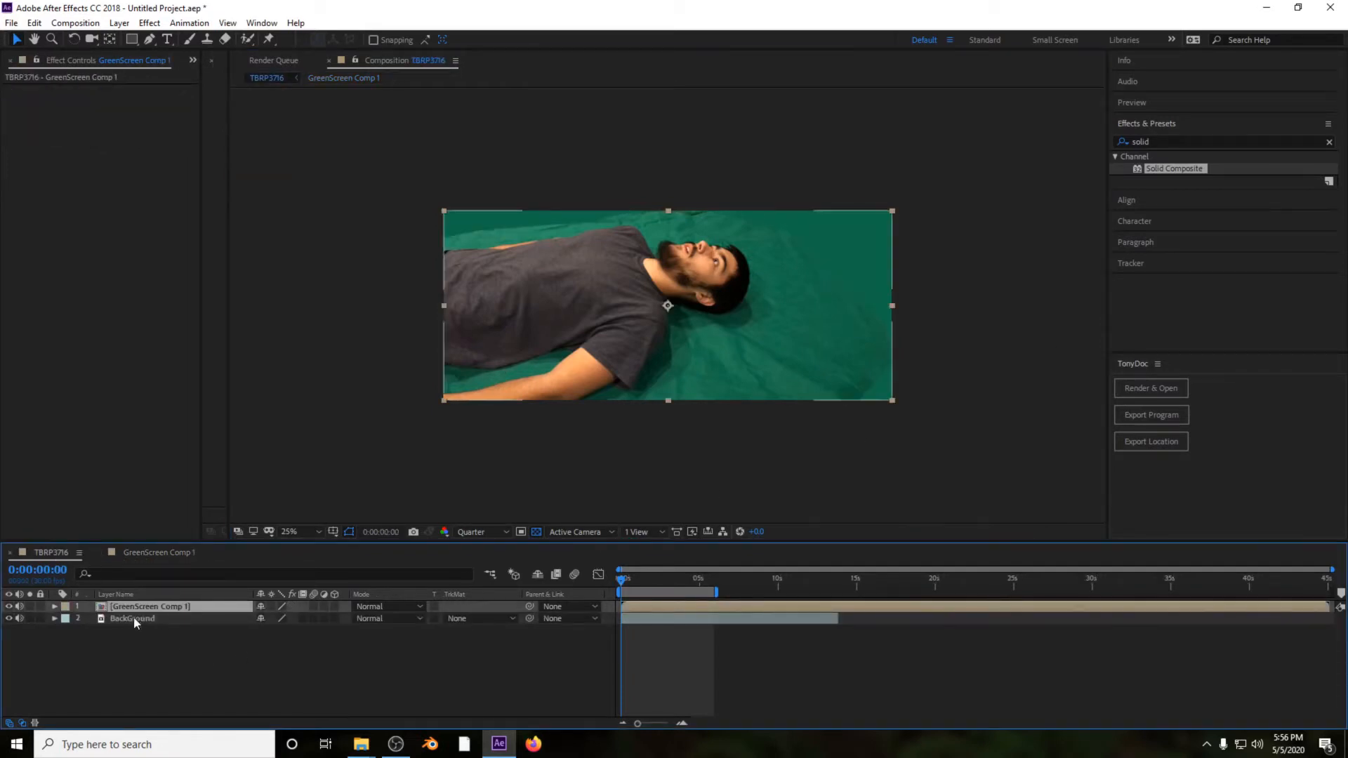
click(10, 60)
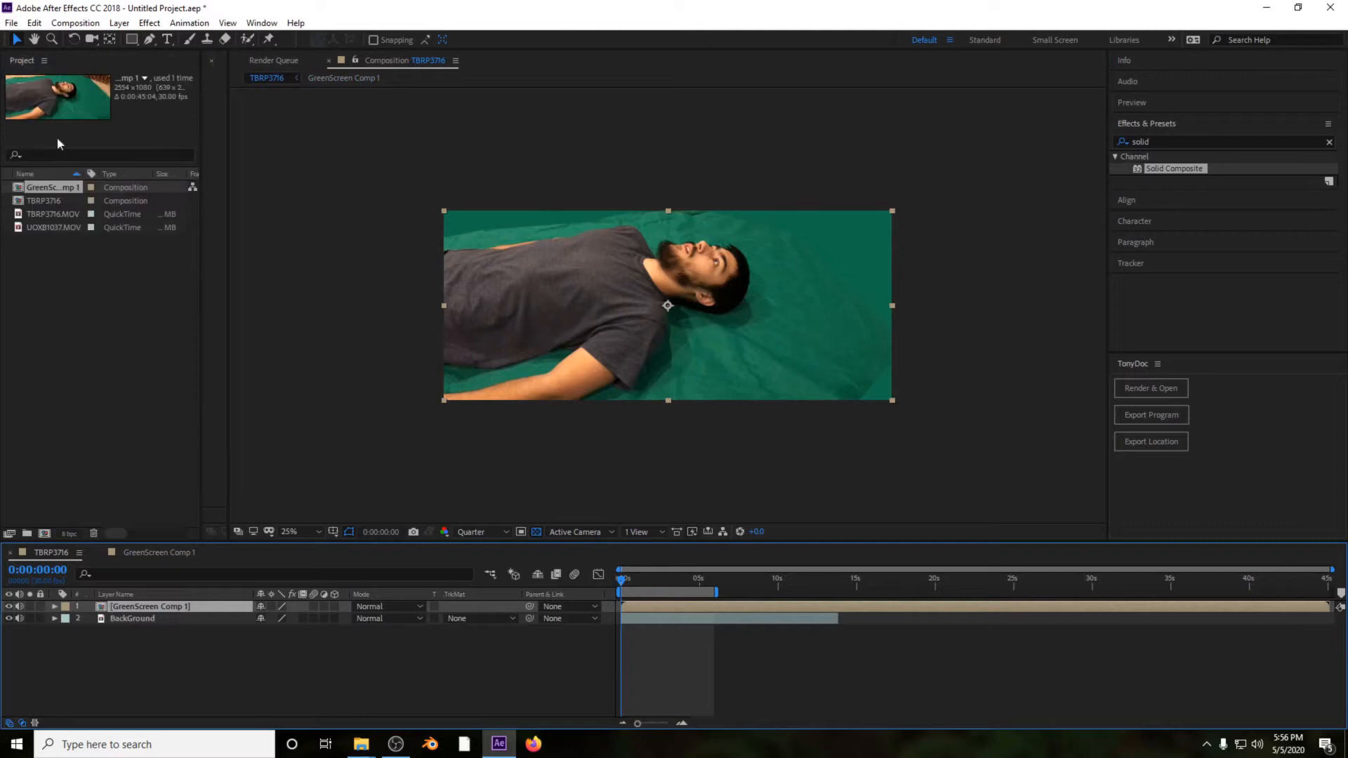
double_click(1185, 142)
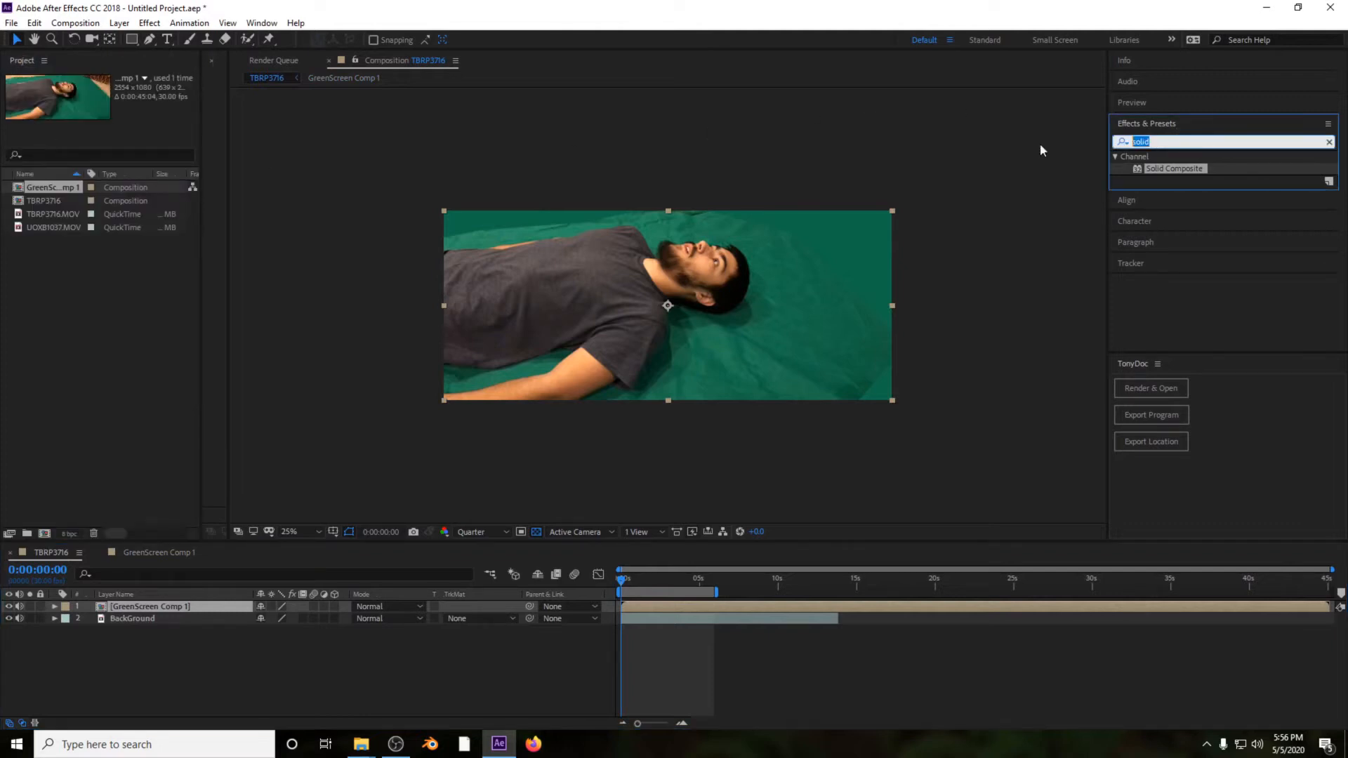
key(BackSpace)
text(key)
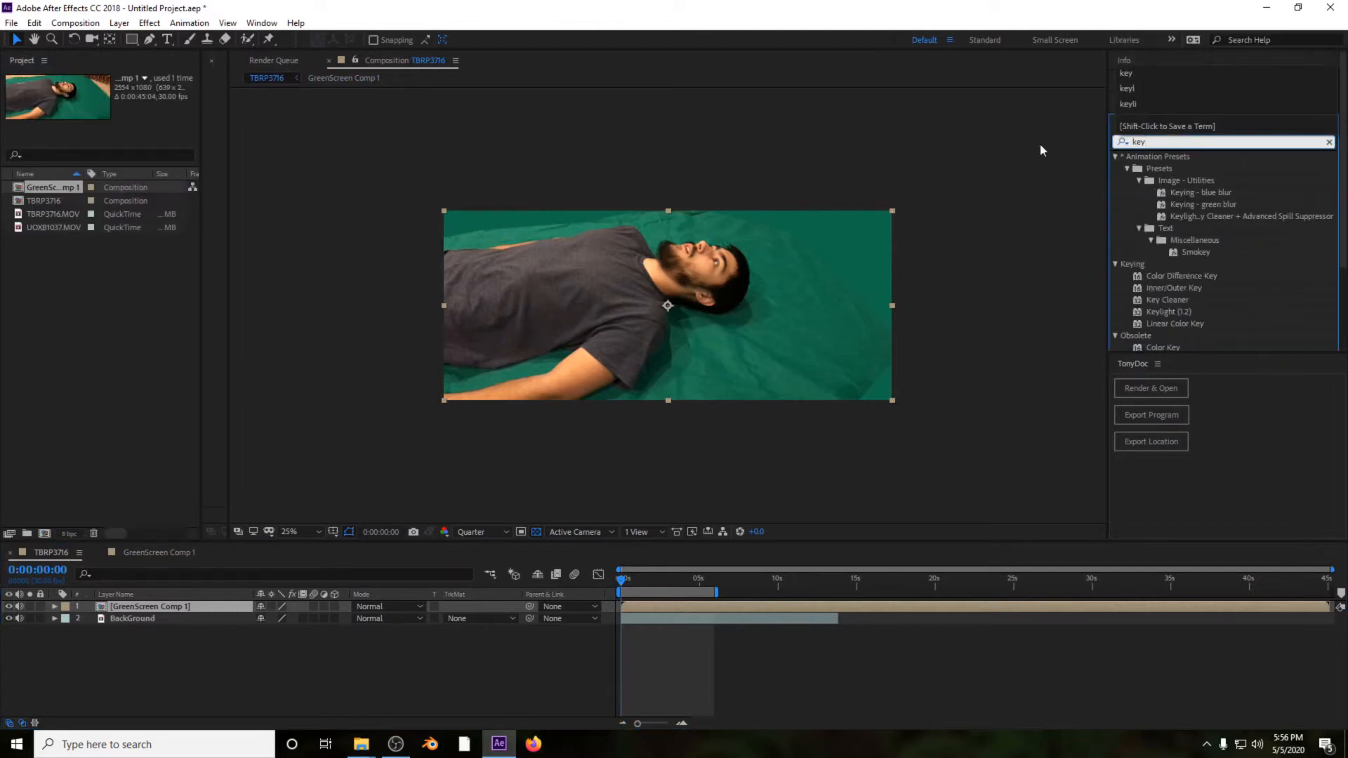
drag(1168, 313, 453, 268)
click(138, 179)
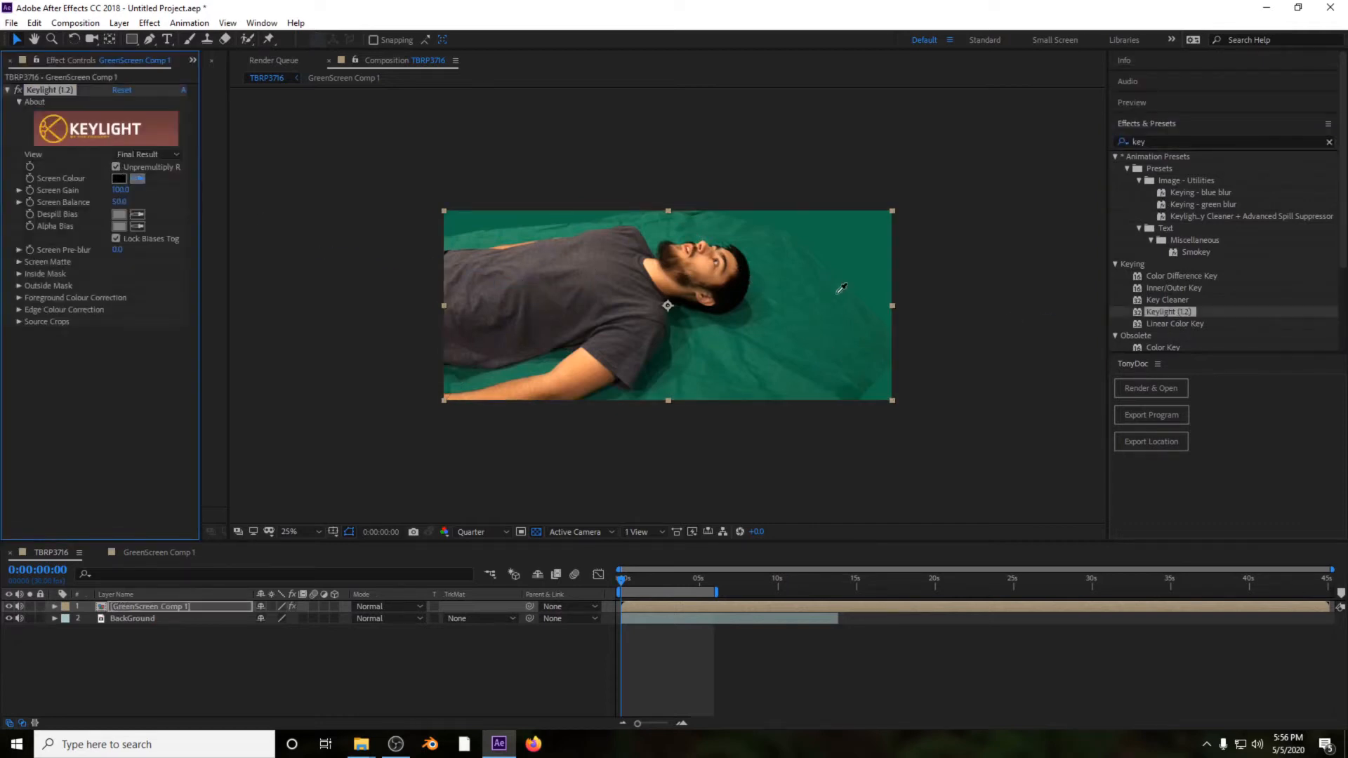
click(841, 289)
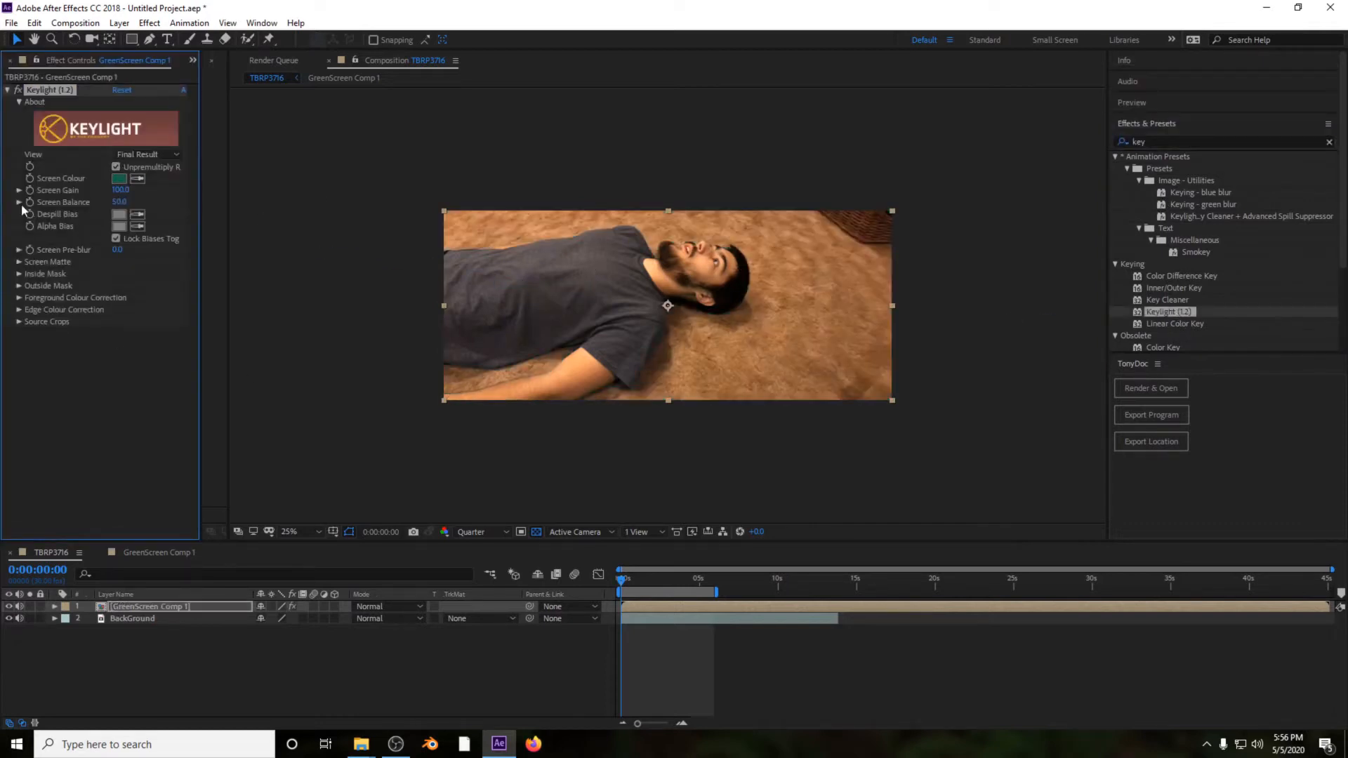
Step: Set Keylight's Screen Matte values to Clip Black 79.9 and Clip White 80
click(19, 262)
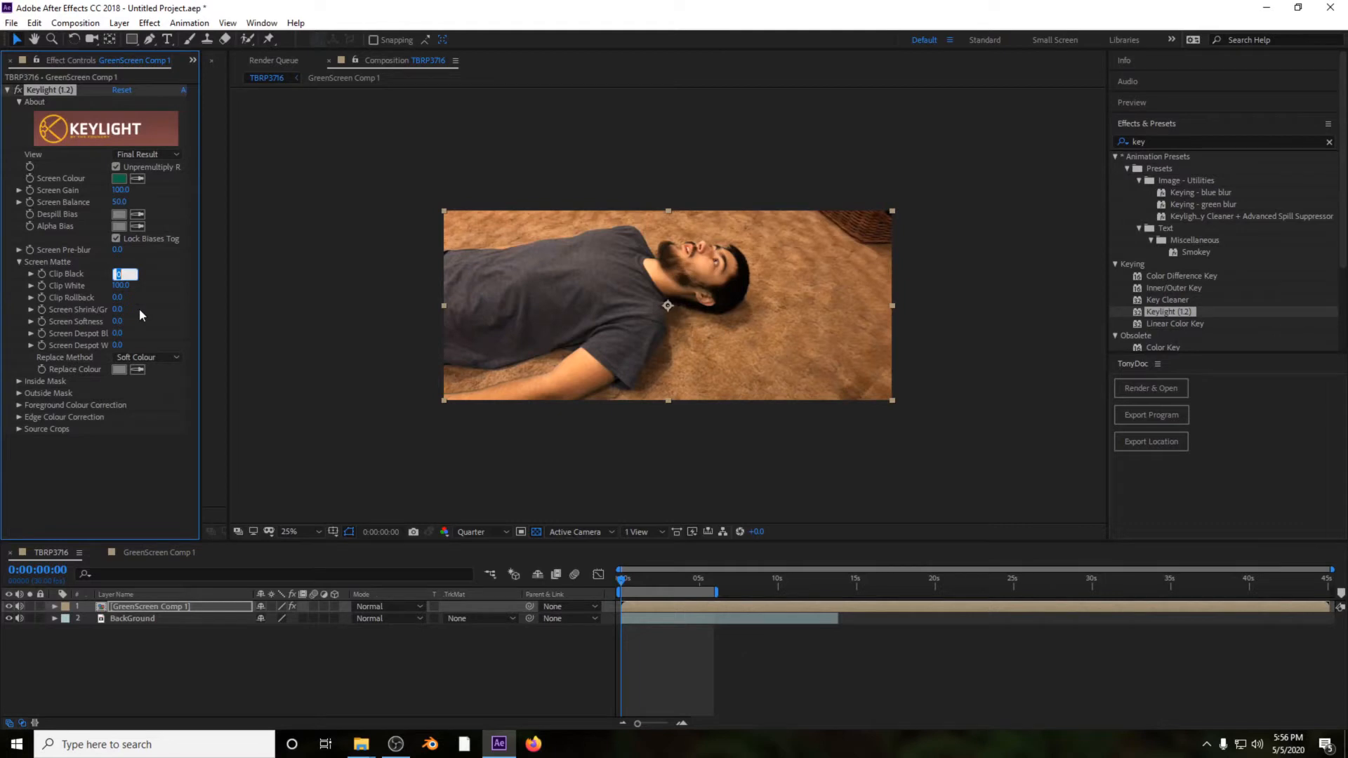
text(79.9)
key(Return)
key(Tab)
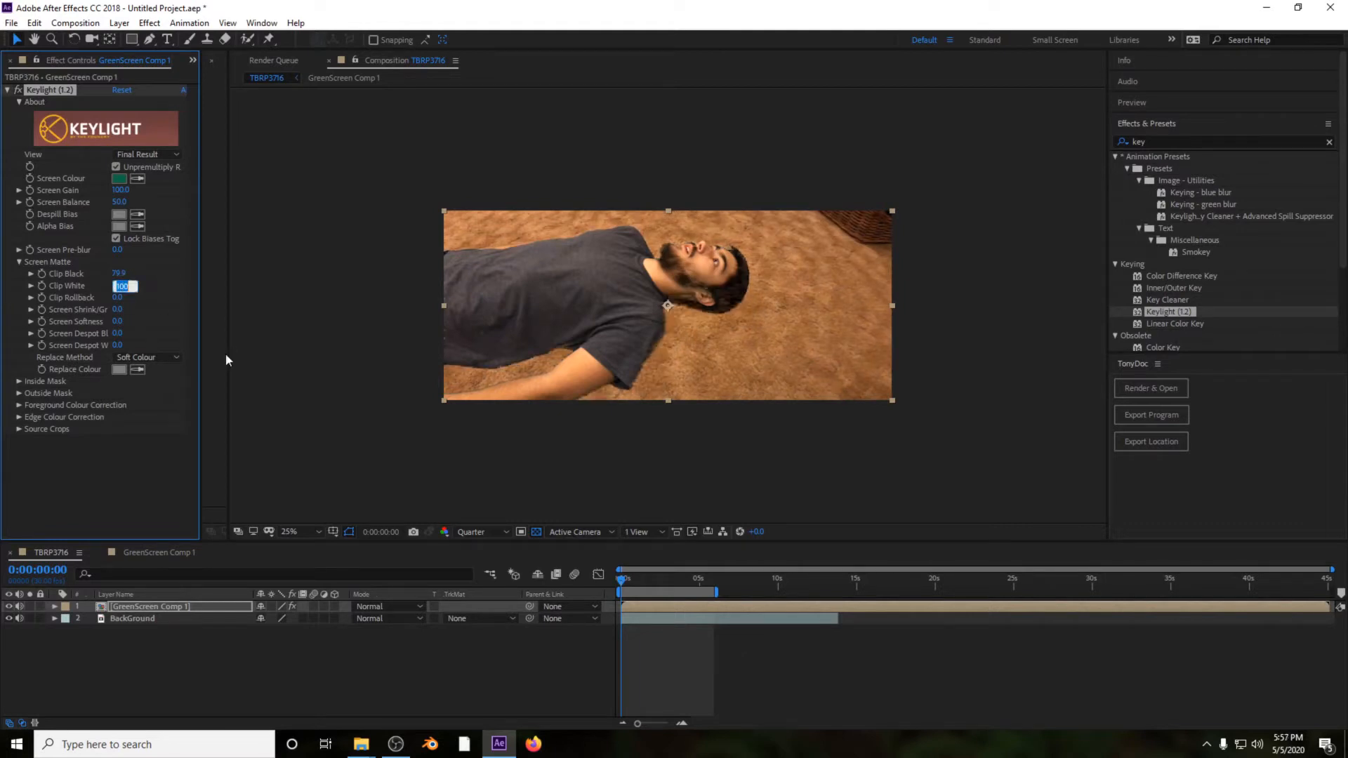
text(80)
key(Return)
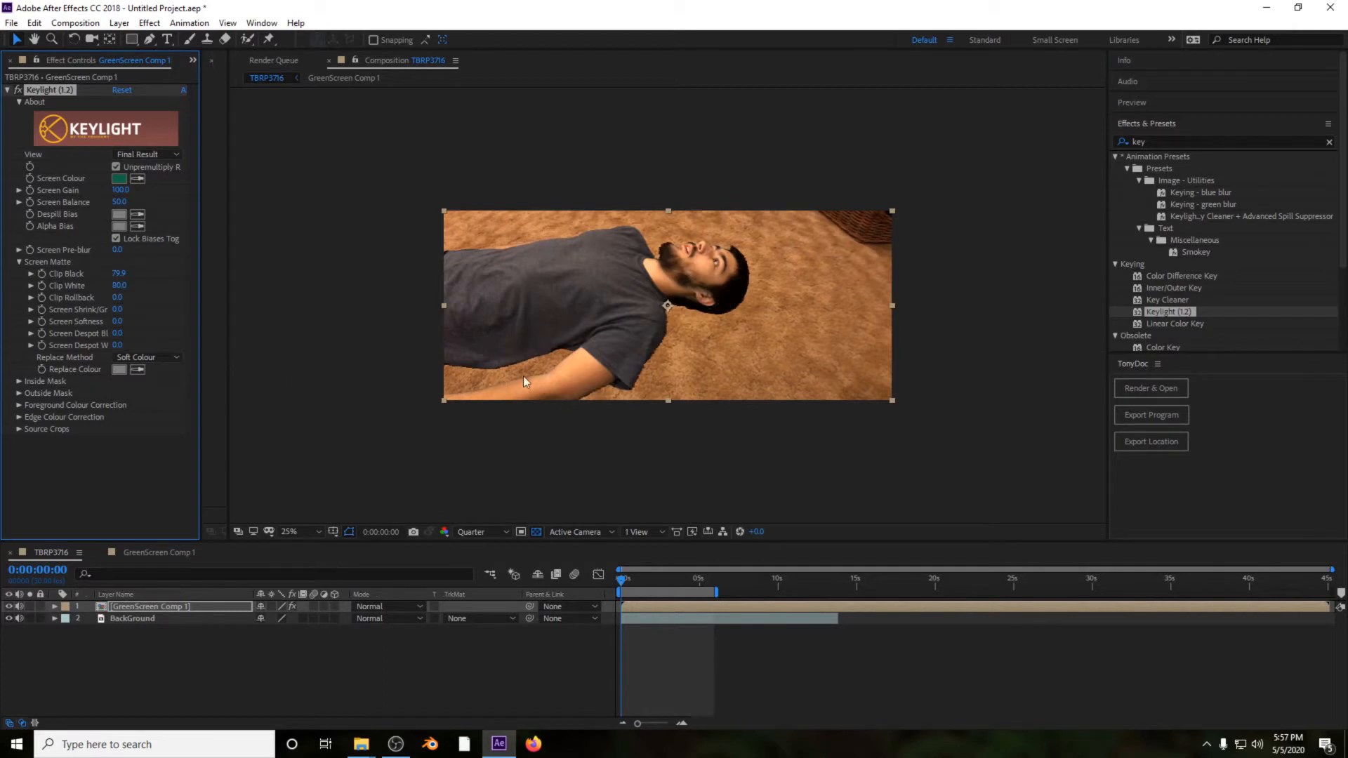
Step: Examine the keyed edges around the man up close, both over the carpet and with the BackGround layer hidden
key(period)
key(period)
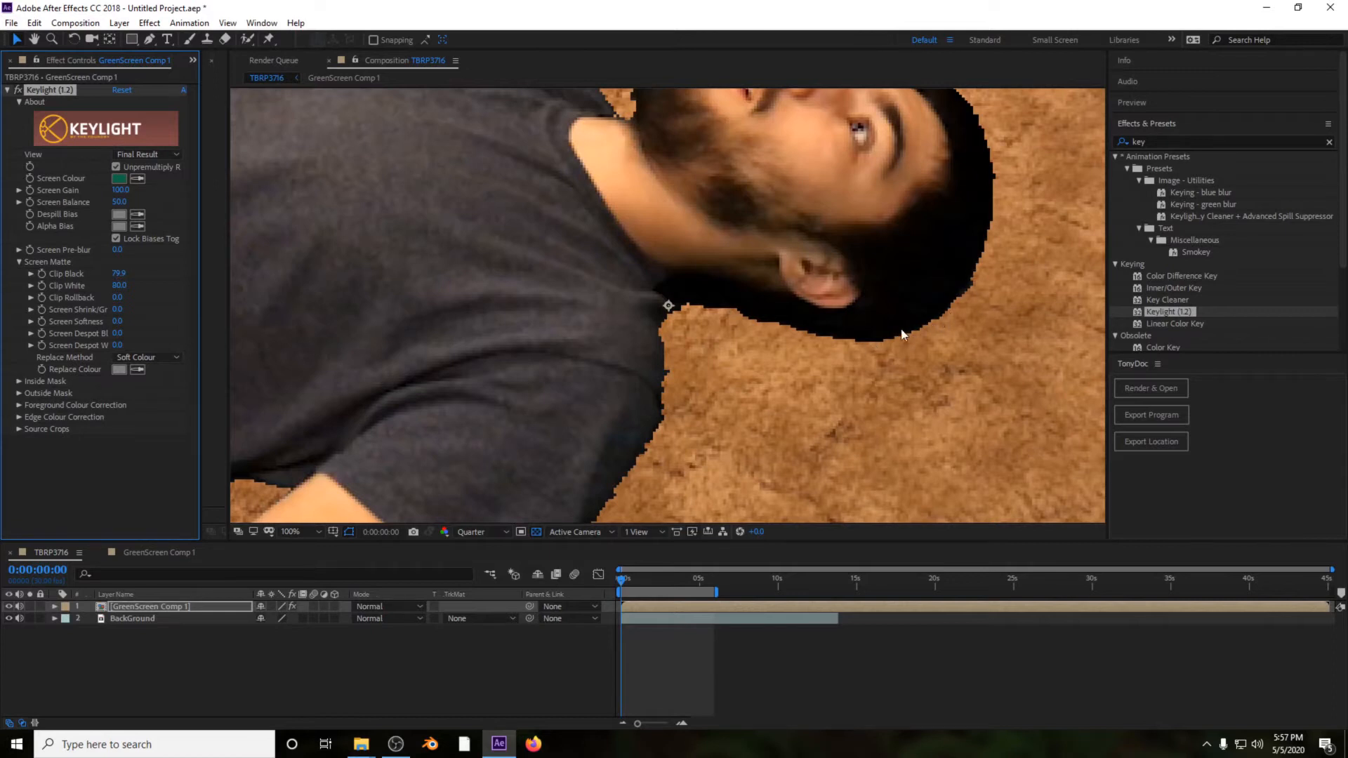
key(comma)
key(comma)
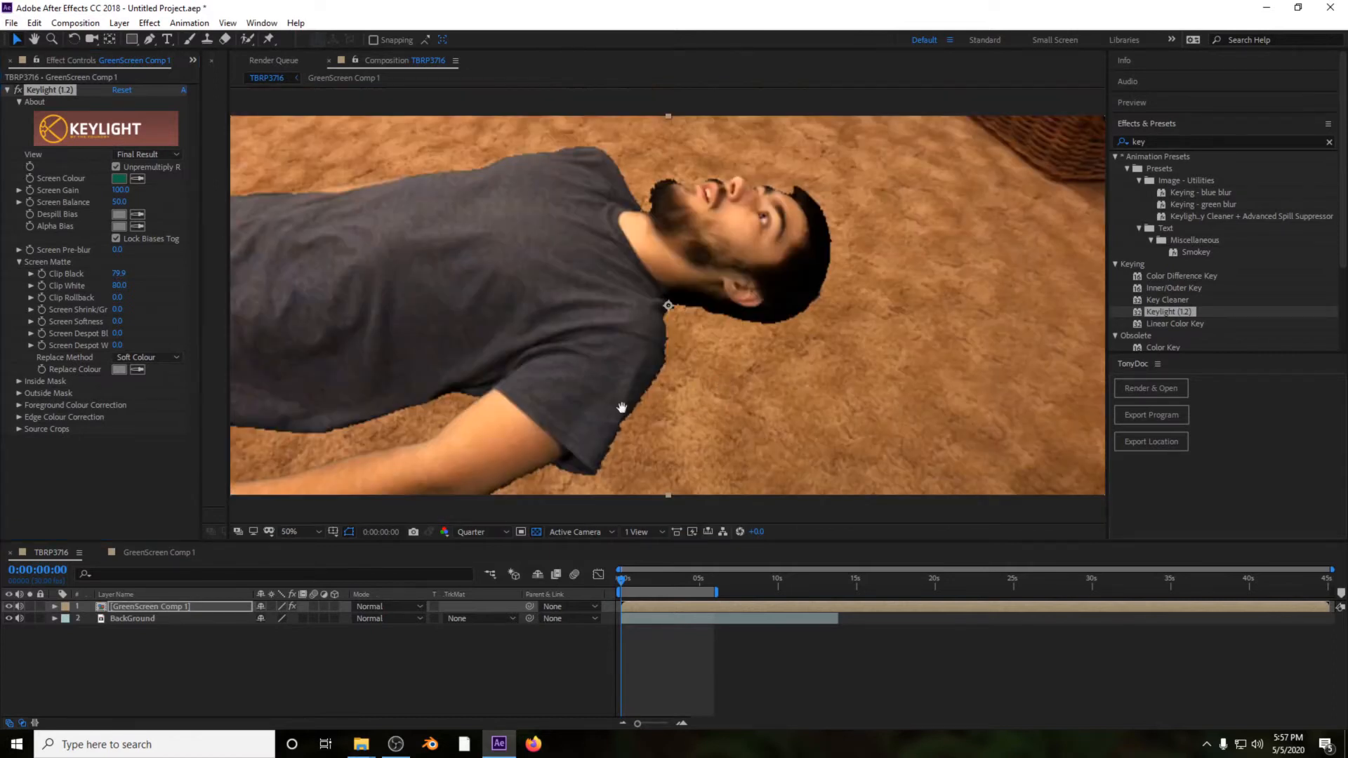
drag(622, 407, 626, 381)
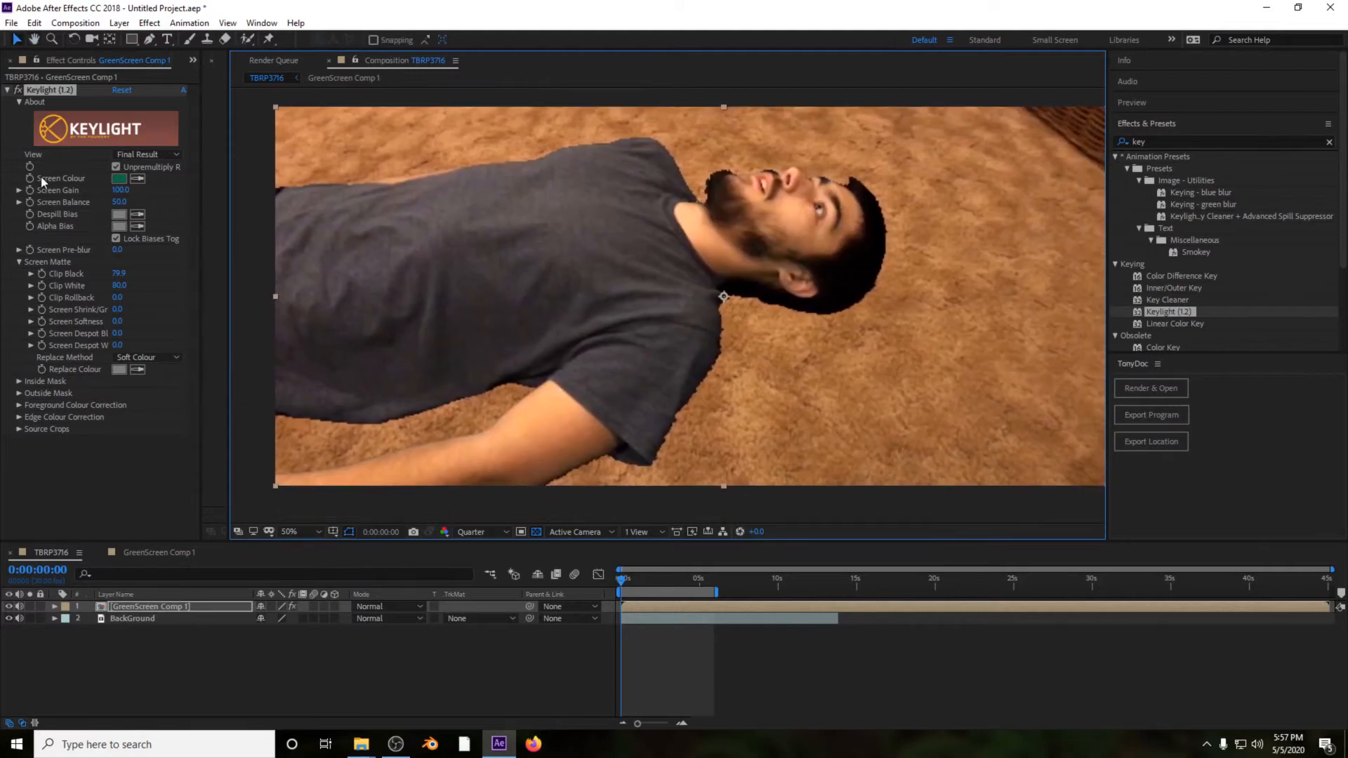
click(7, 90)
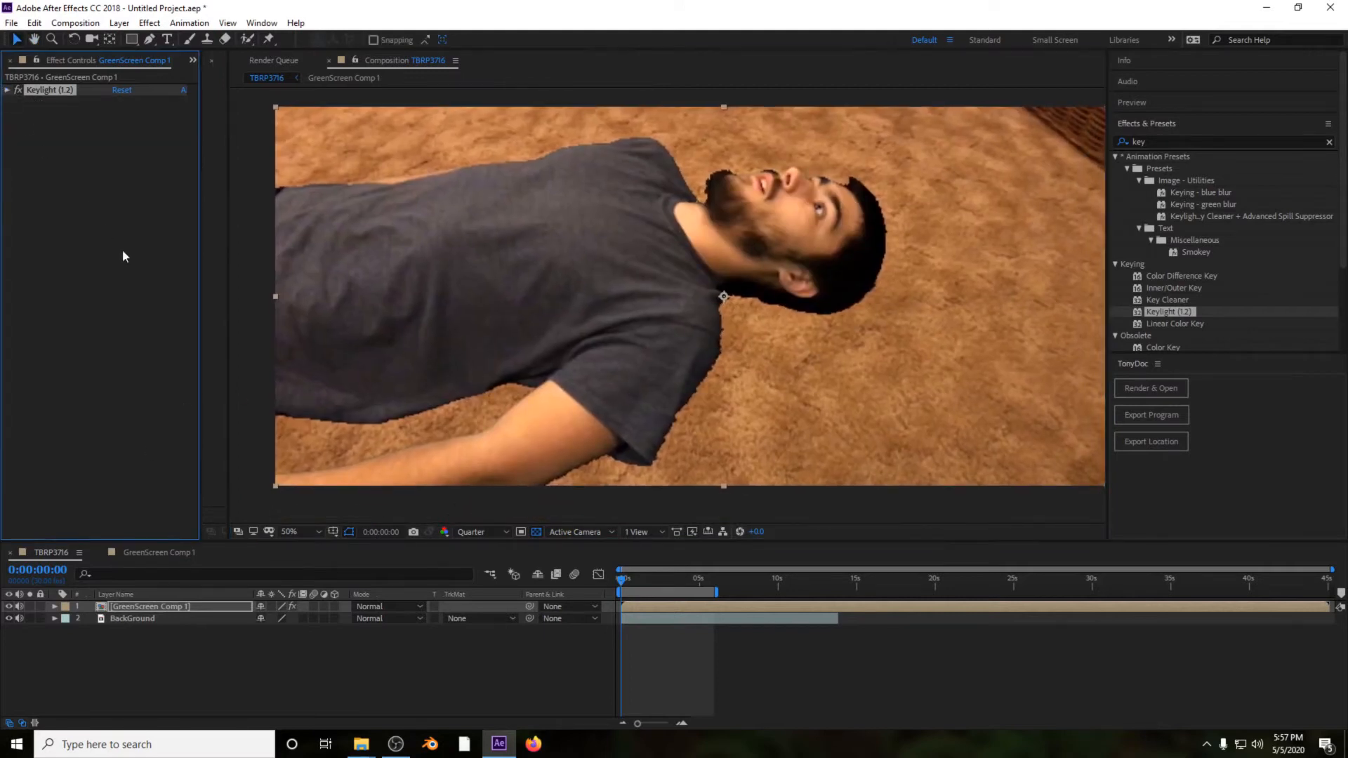
click(8, 618)
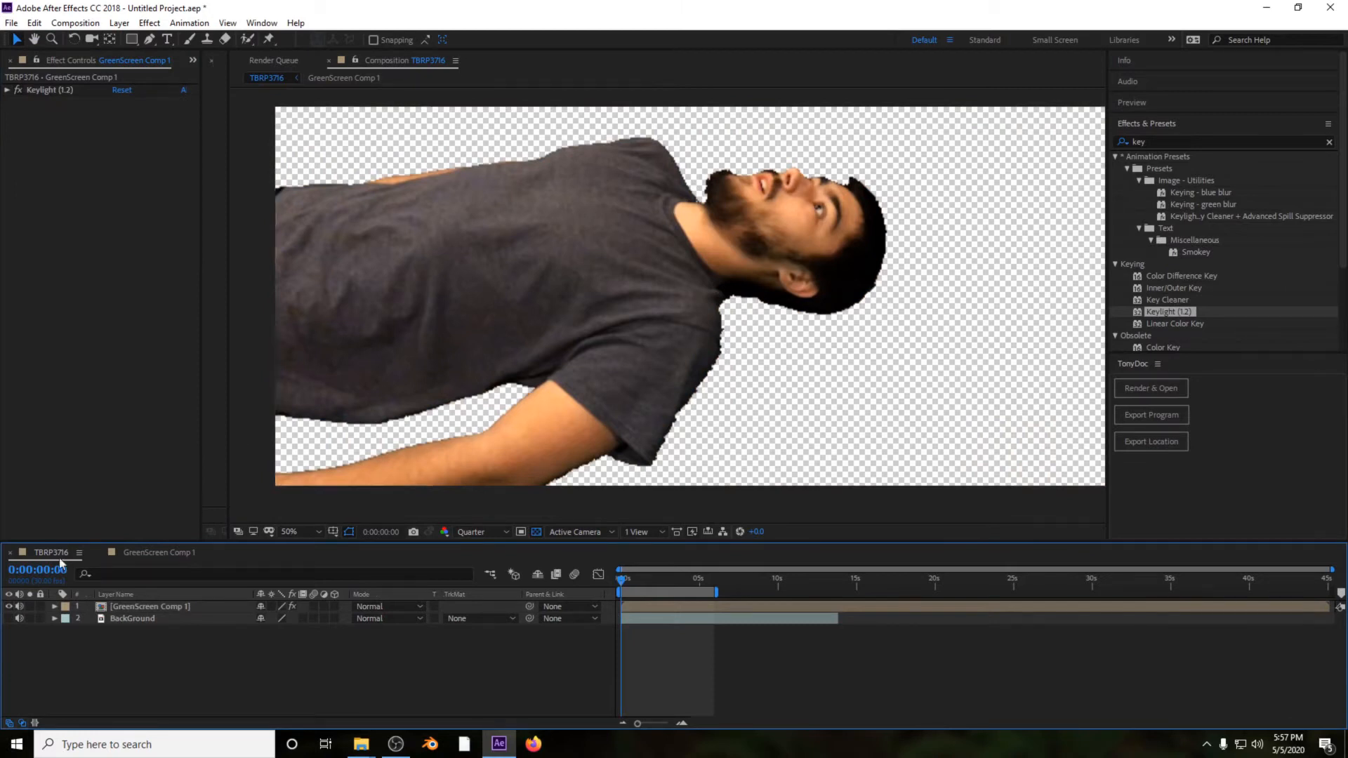
click(8, 618)
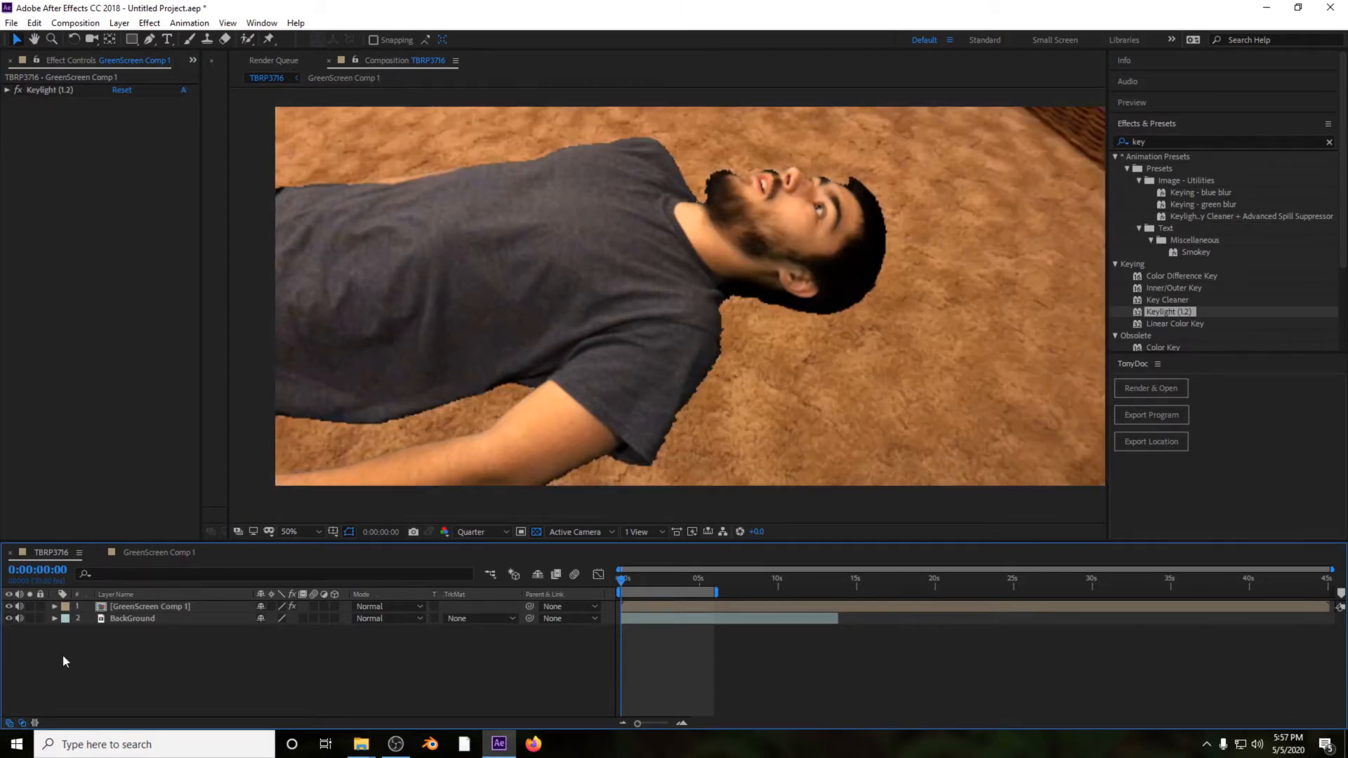
Step: Find the Shatter effect and apply it to the GreenScreen Comp 1 layer
click(1152, 141)
key(BackSpace)
text(shater)
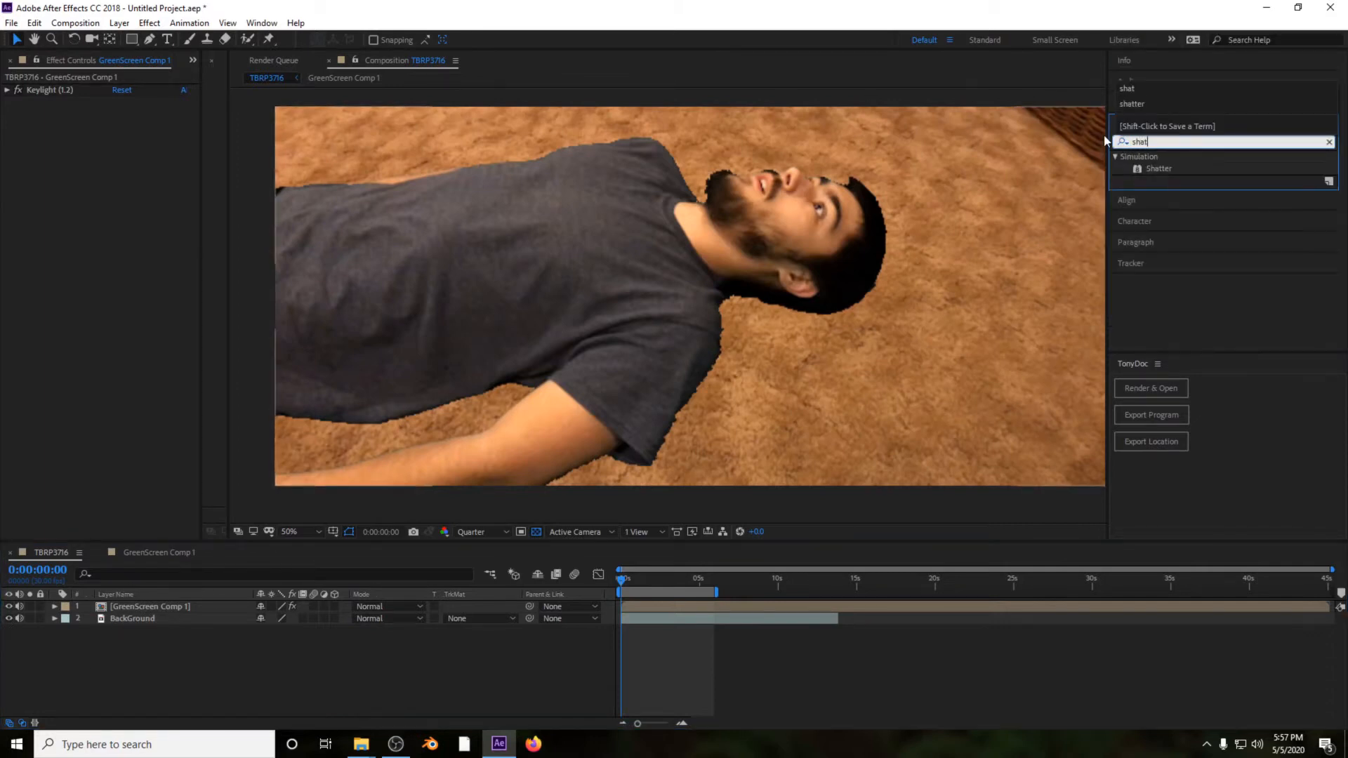
key(BackSpace)
key(BackSpace)
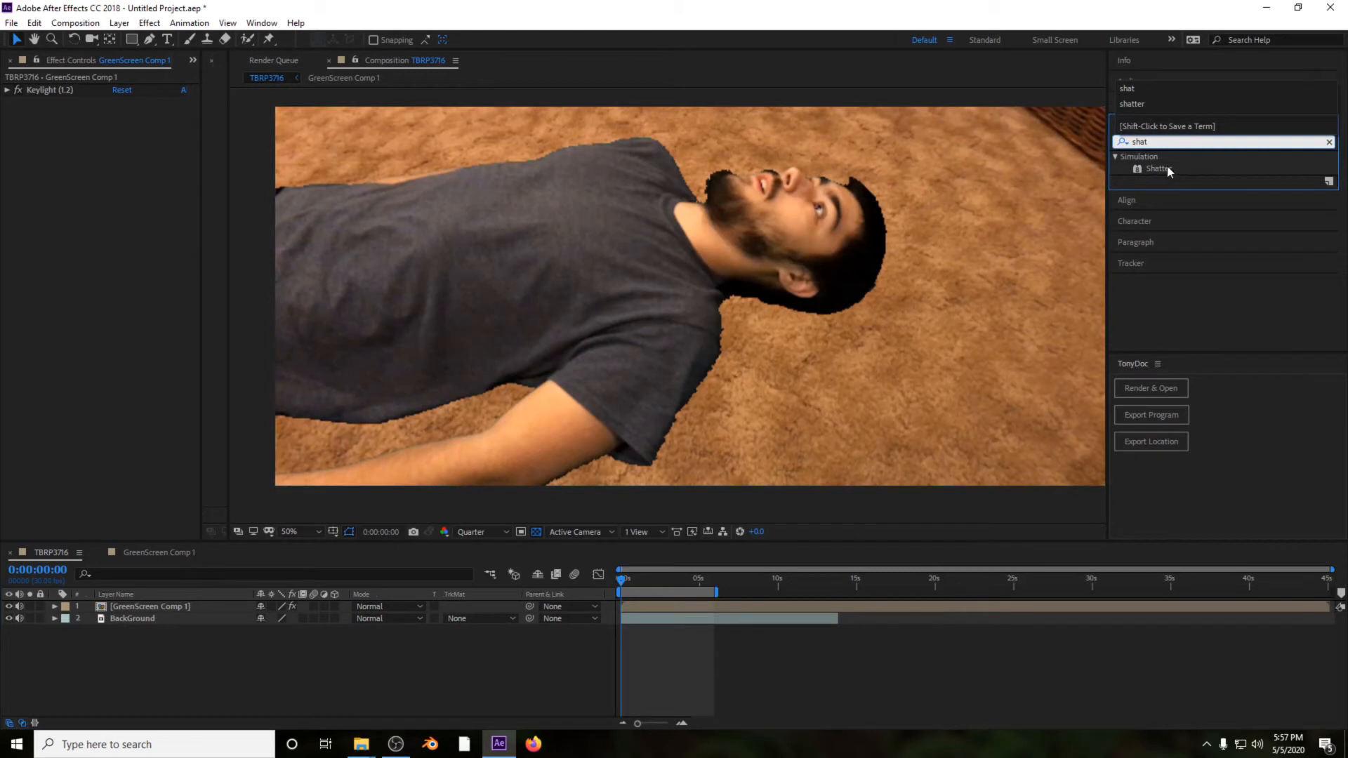
drag(1158, 168, 608, 234)
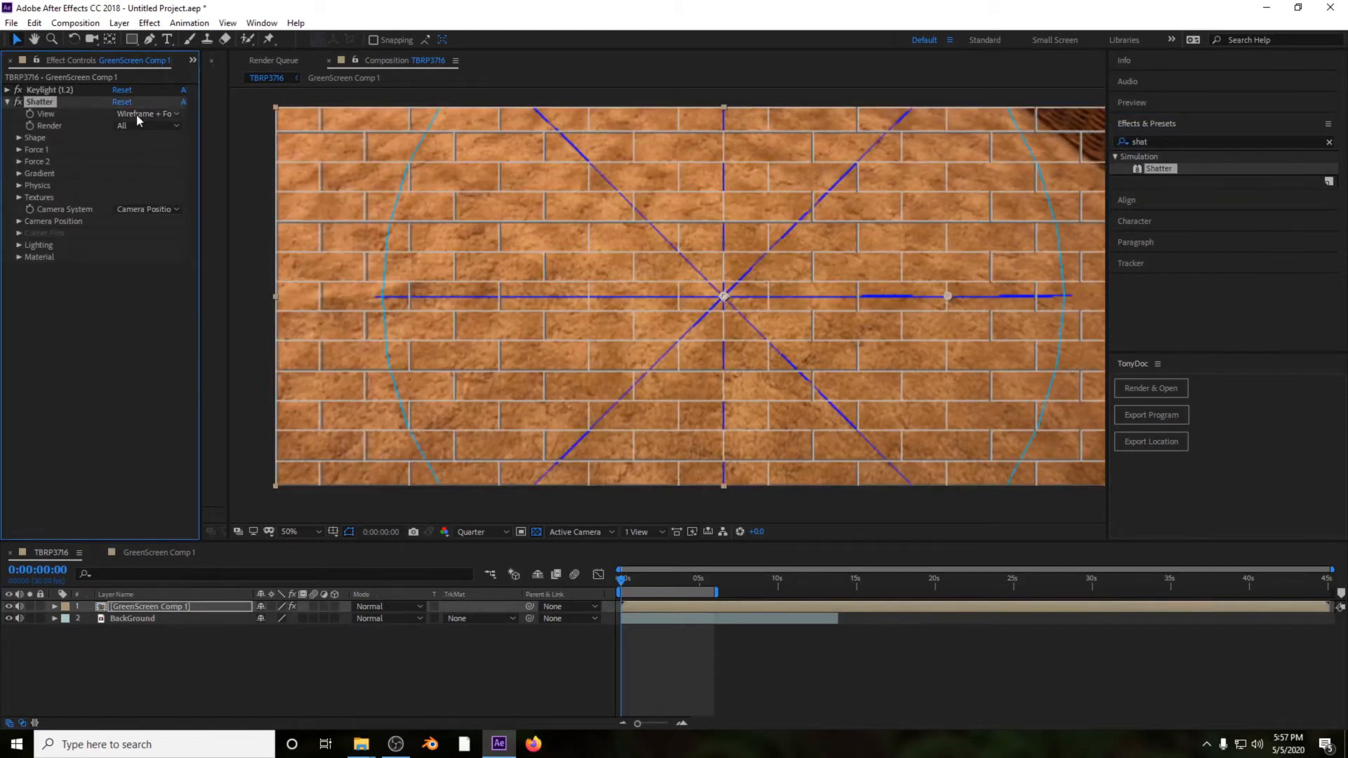
Step: Set Shatter's View to Rendered and preview the flying pieces at frame 17 of the composition
click(137, 115)
click(162, 128)
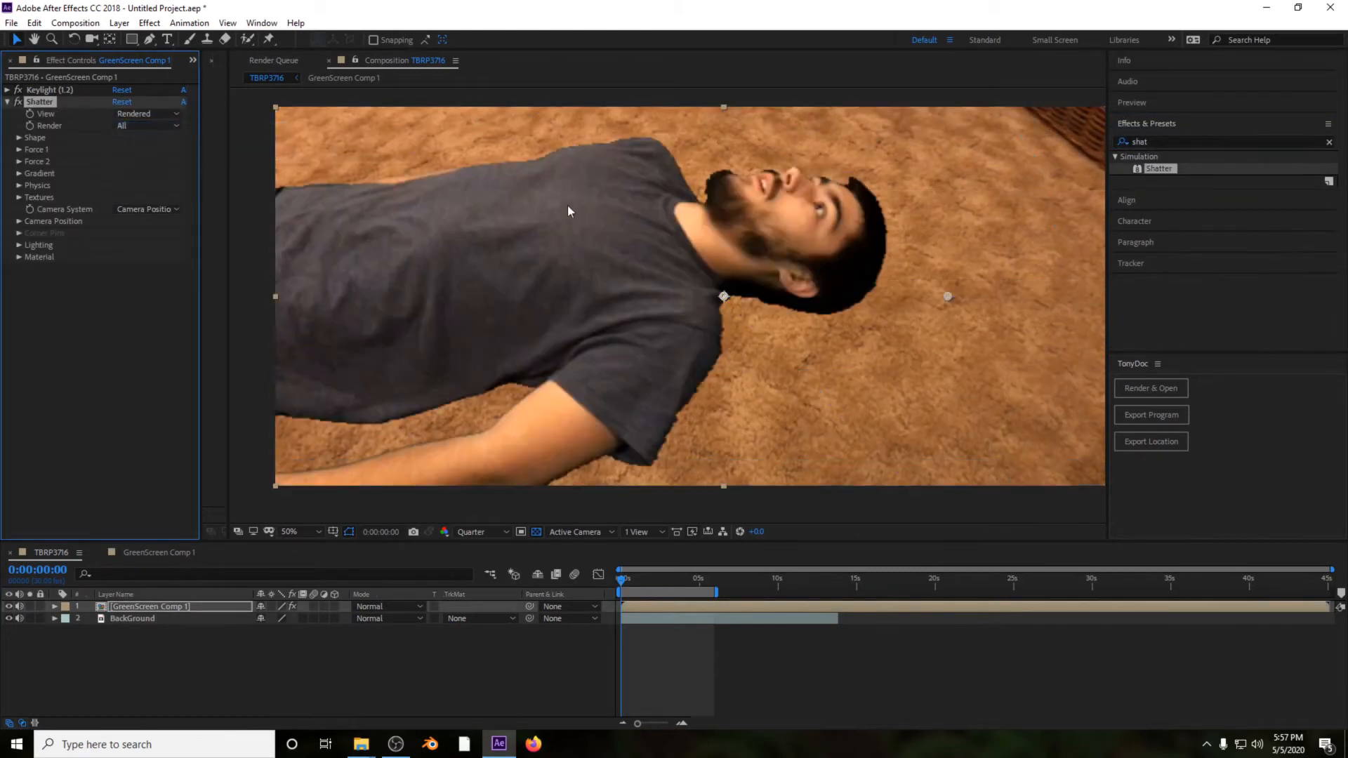
click(630, 580)
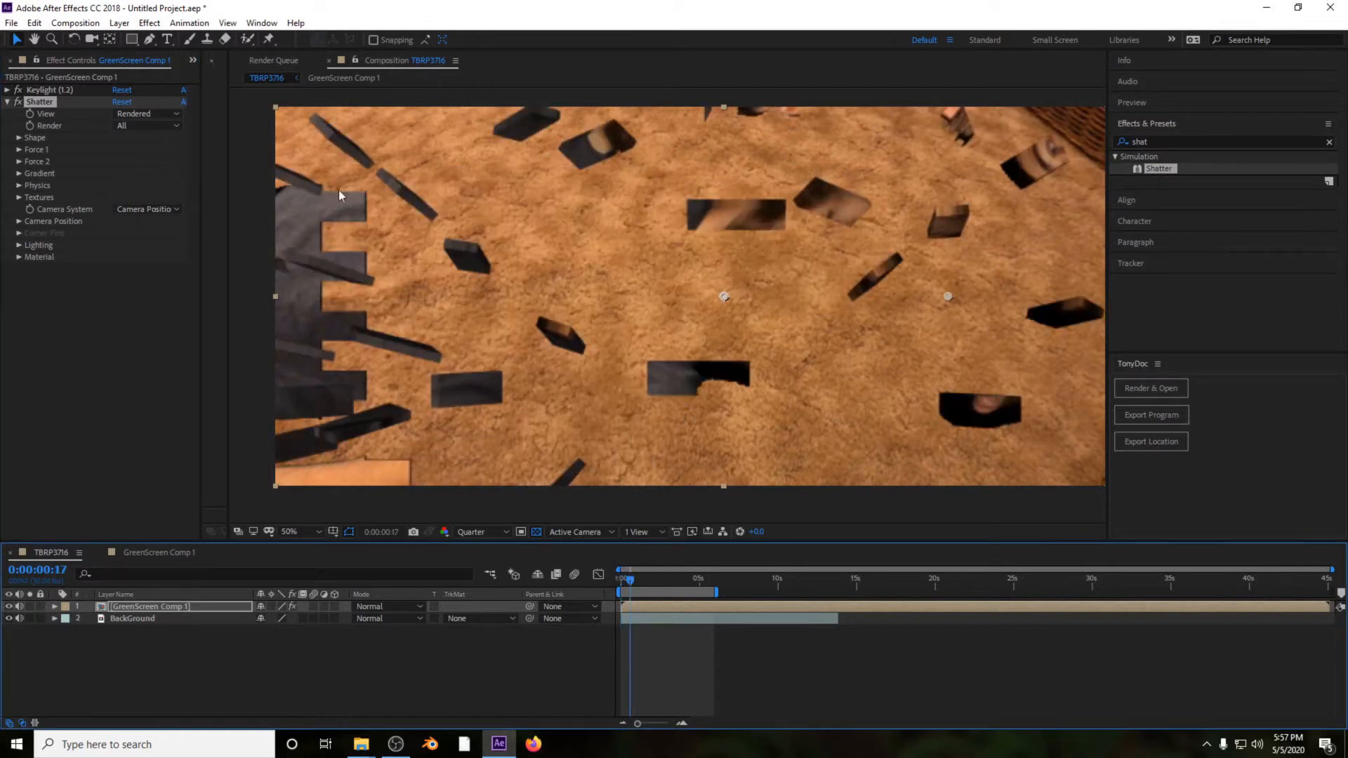
click(144, 116)
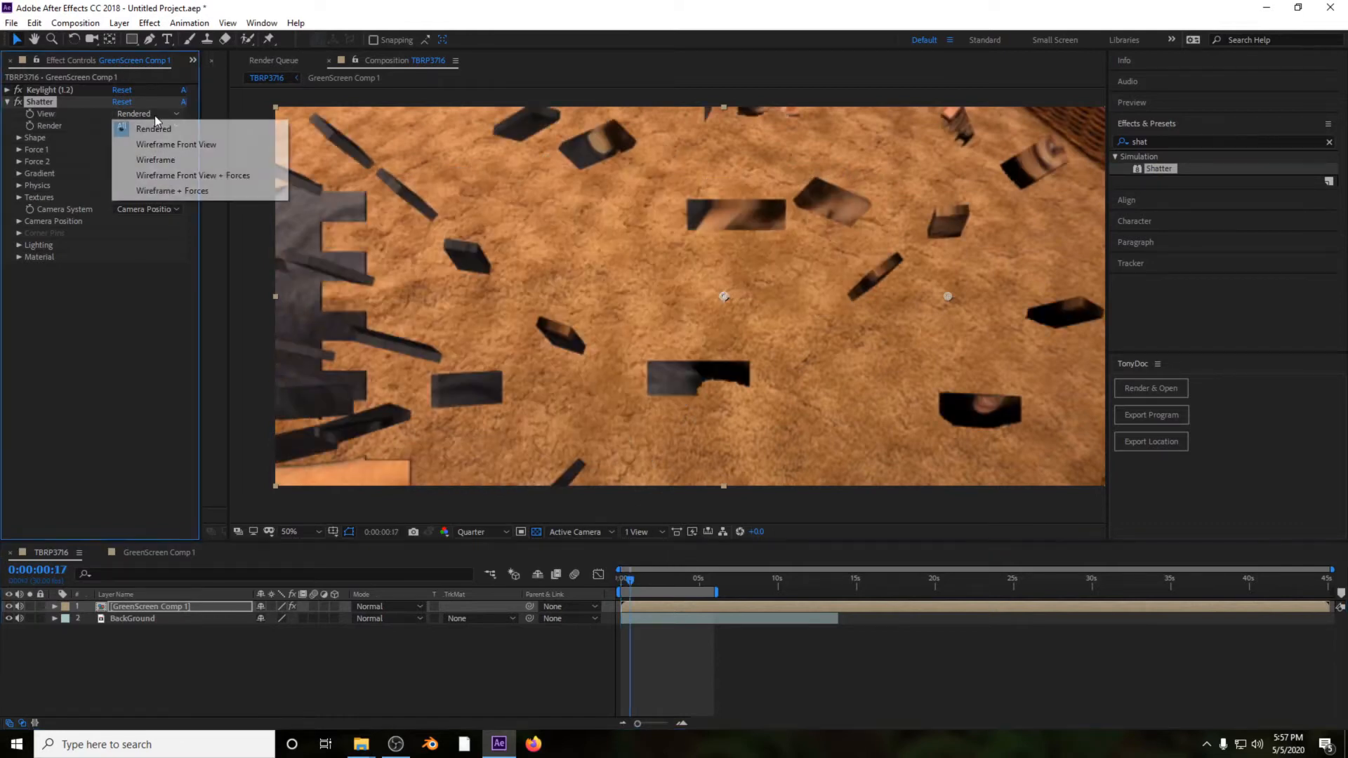
click(103, 275)
Step: Set the Shatter Shape's Pattern to Glass and check the shards a few frames into the composition
click(18, 137)
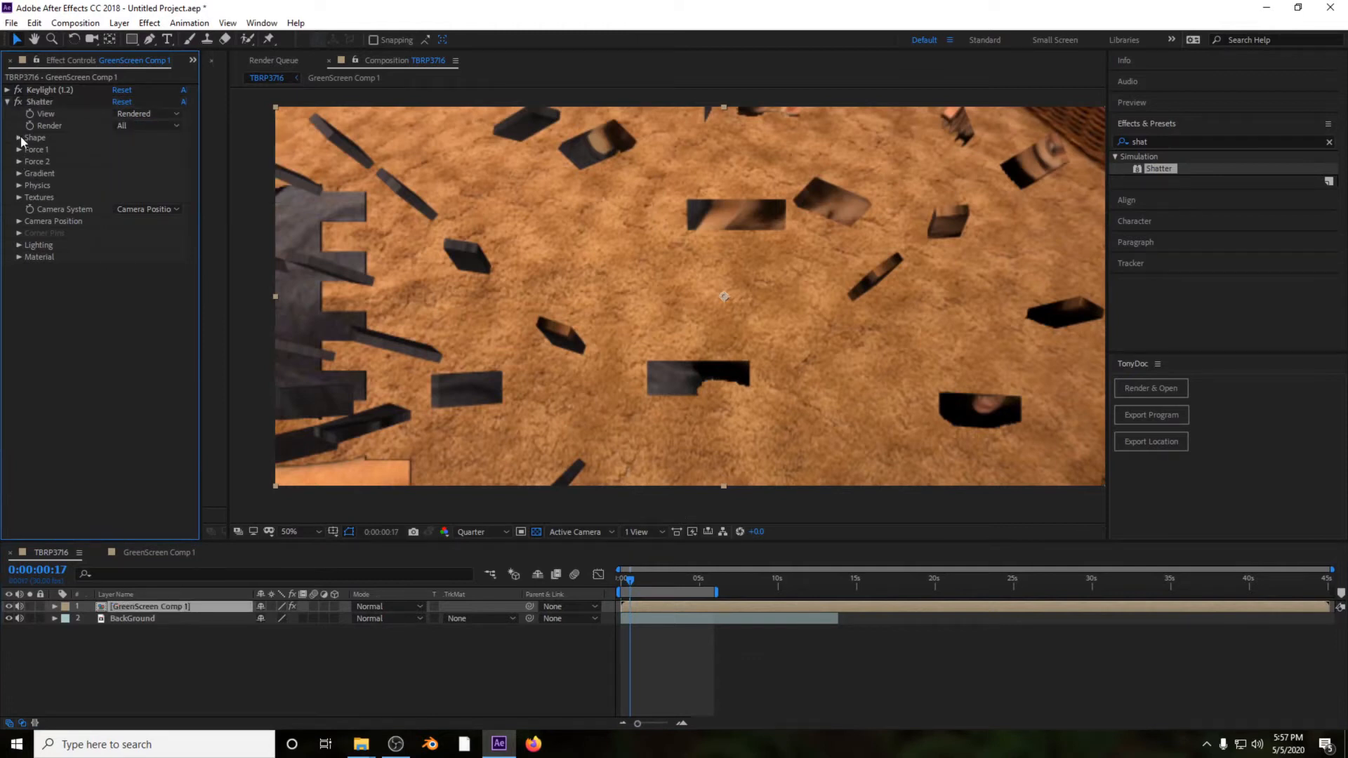
click(144, 149)
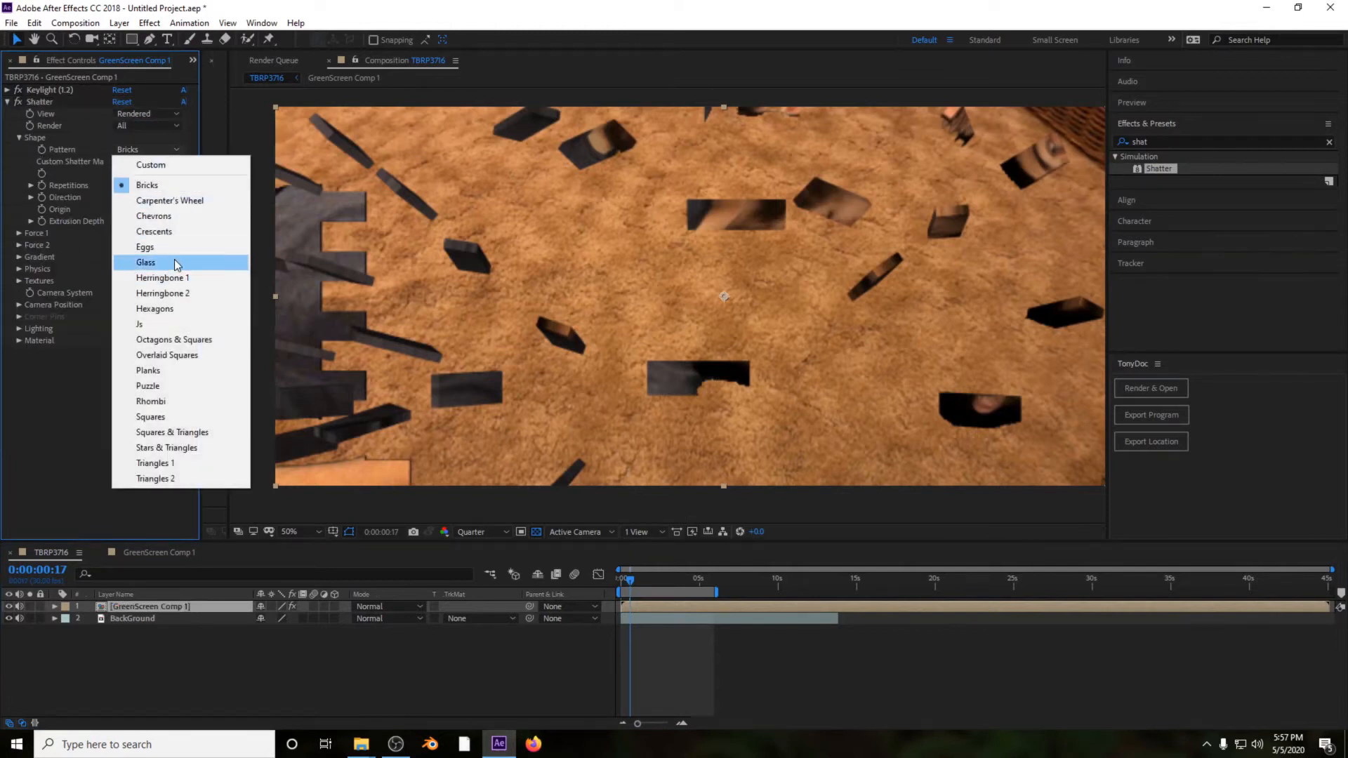
click(181, 261)
click(626, 583)
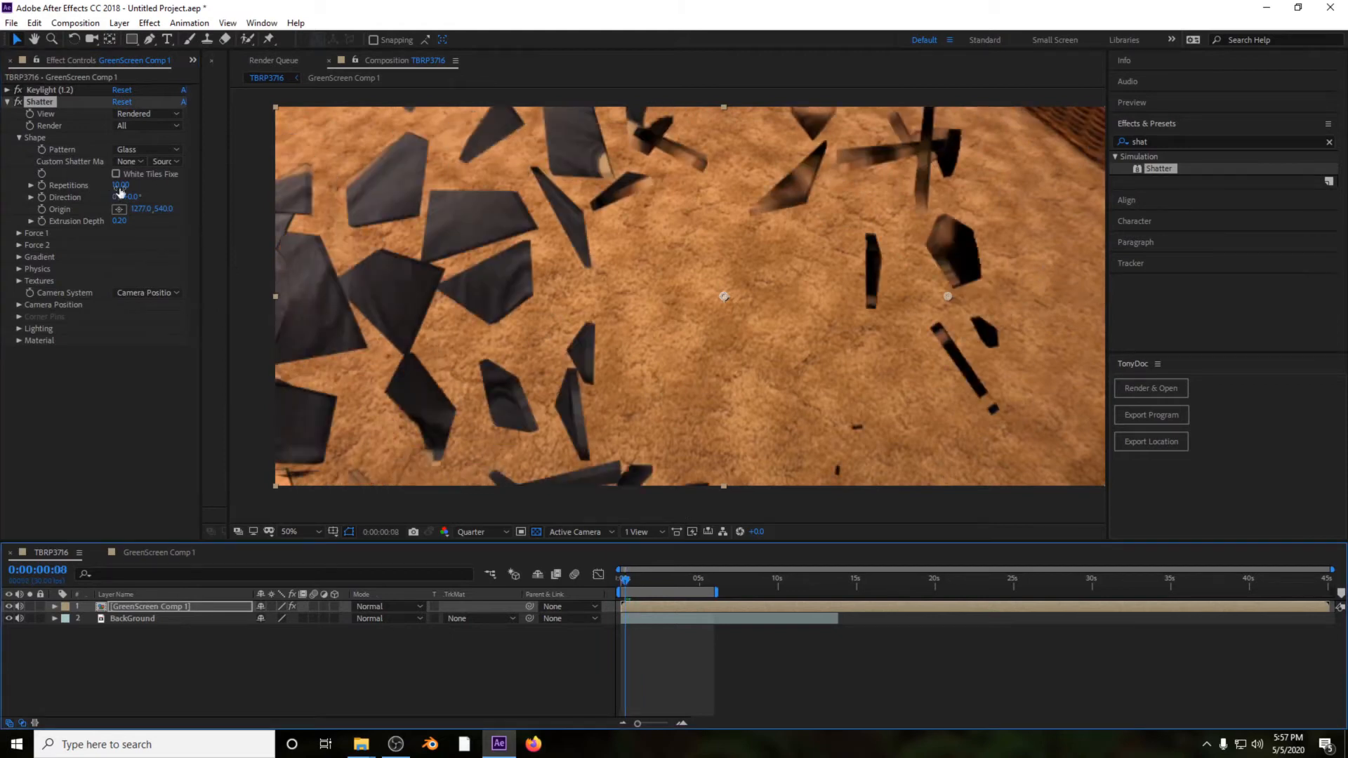
Step: Set the glass pattern's Repetitions to 50 and preview the smaller shards in the first few frames
click(122, 185)
key(Return)
click(622, 582)
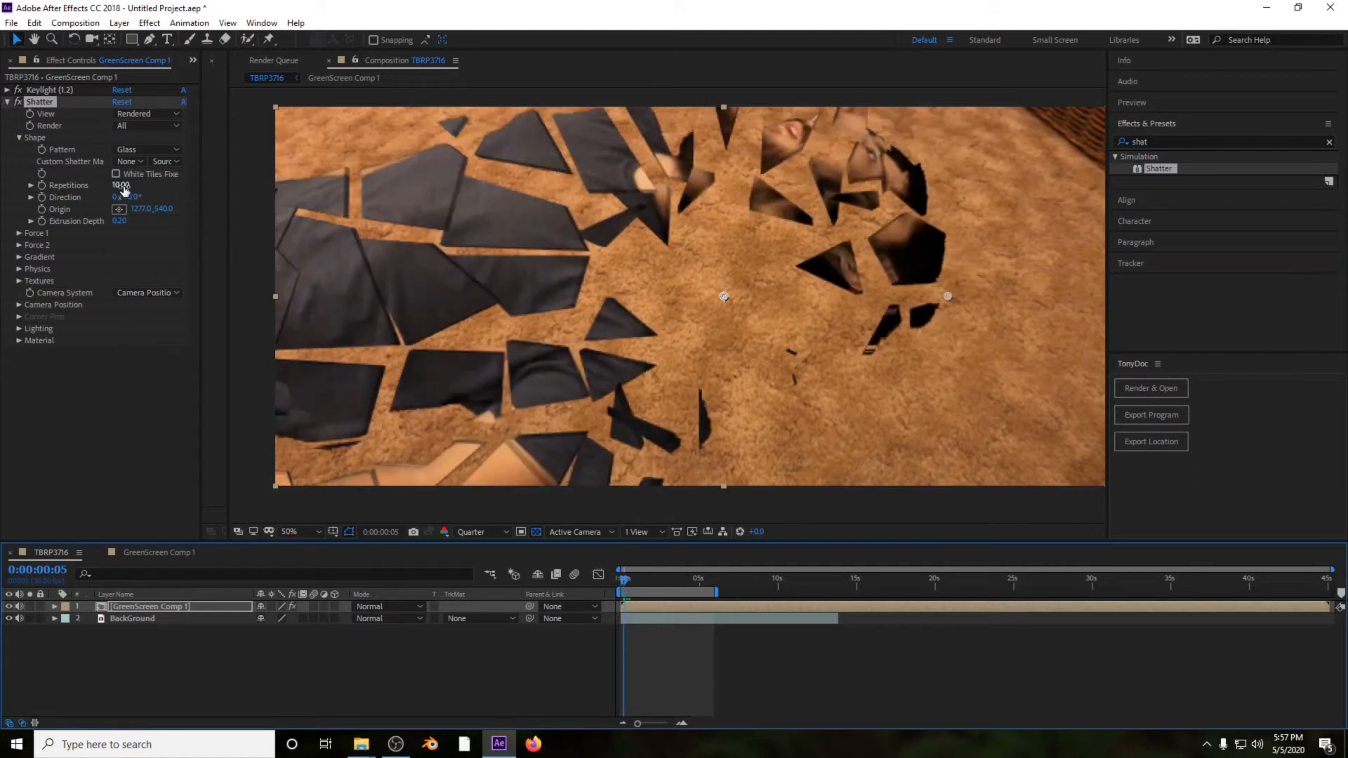
click(121, 186)
text(50)
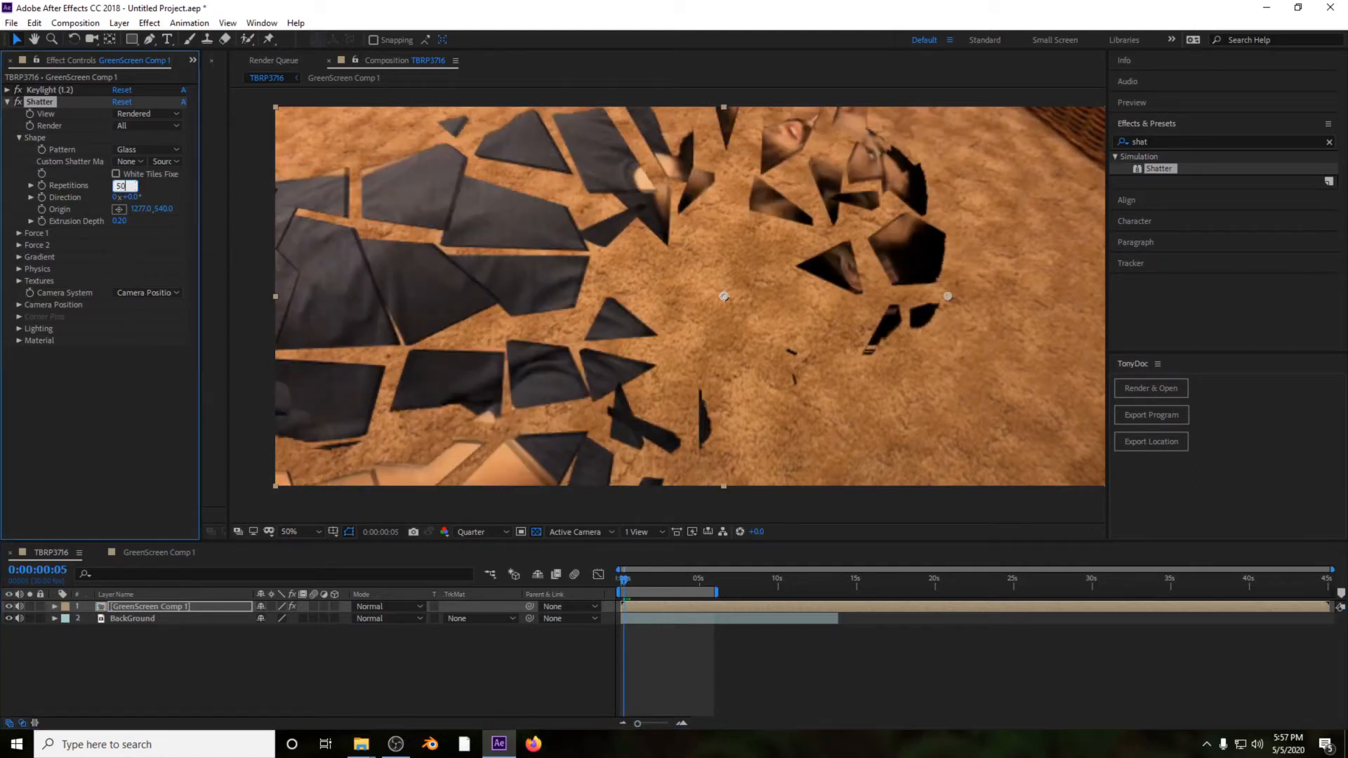
key(Return)
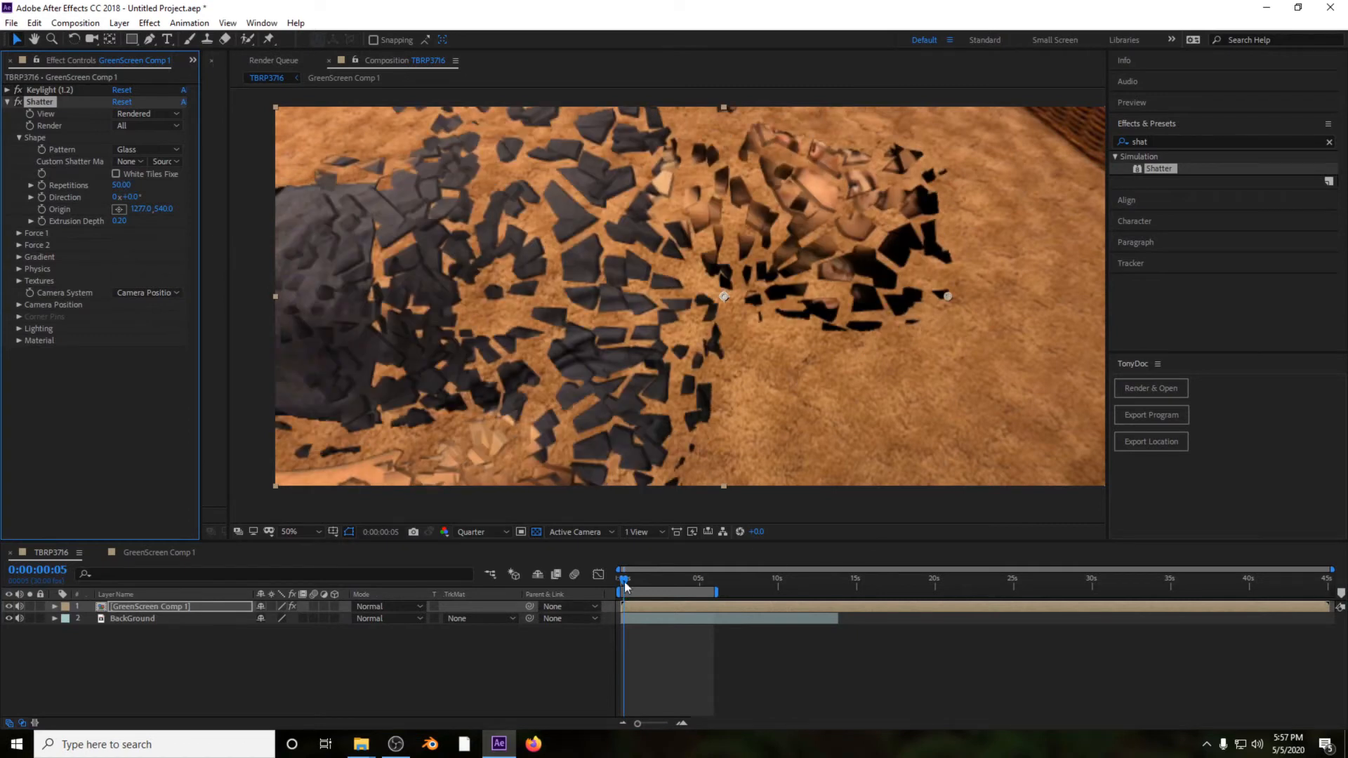
drag(624, 584, 625, 581)
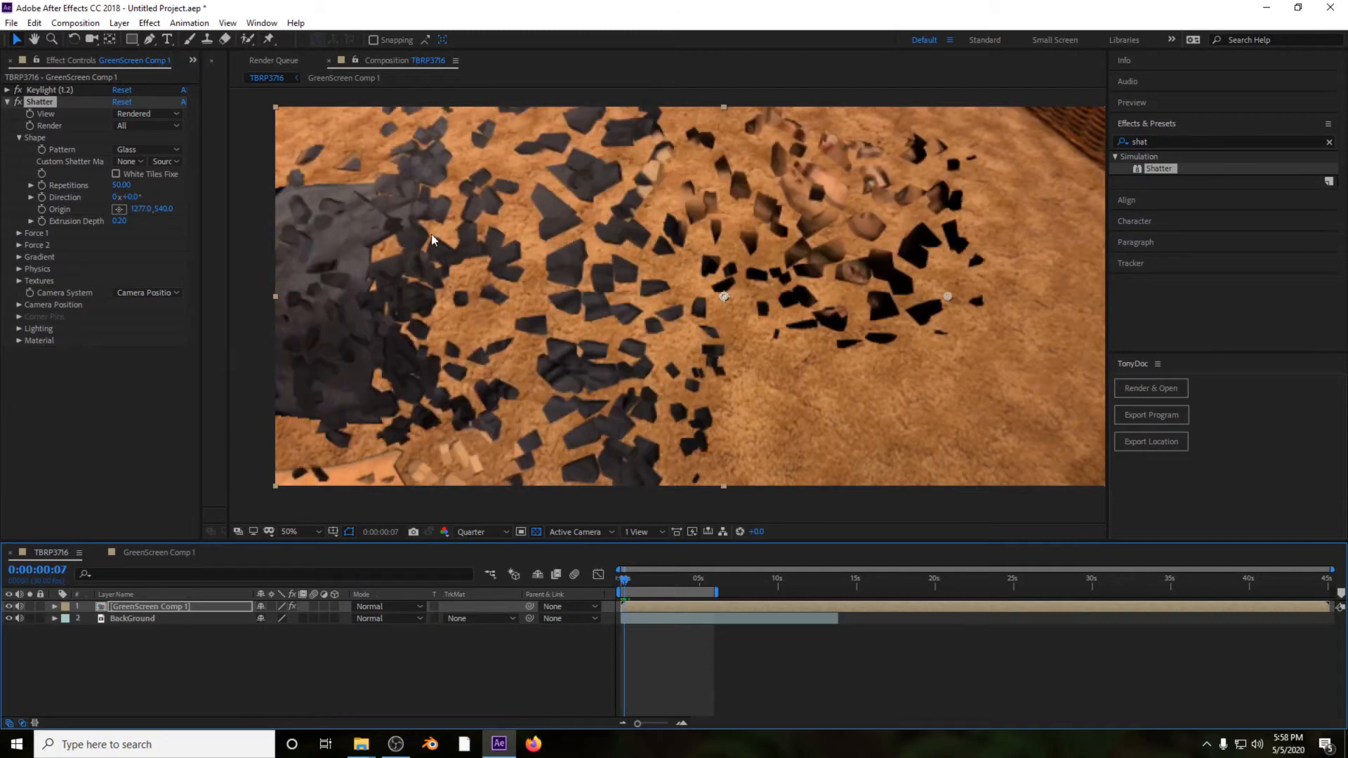
Step: Set the shards' Extrusion Depth to 0.08 and check their thickness up close at frame 8
key(period)
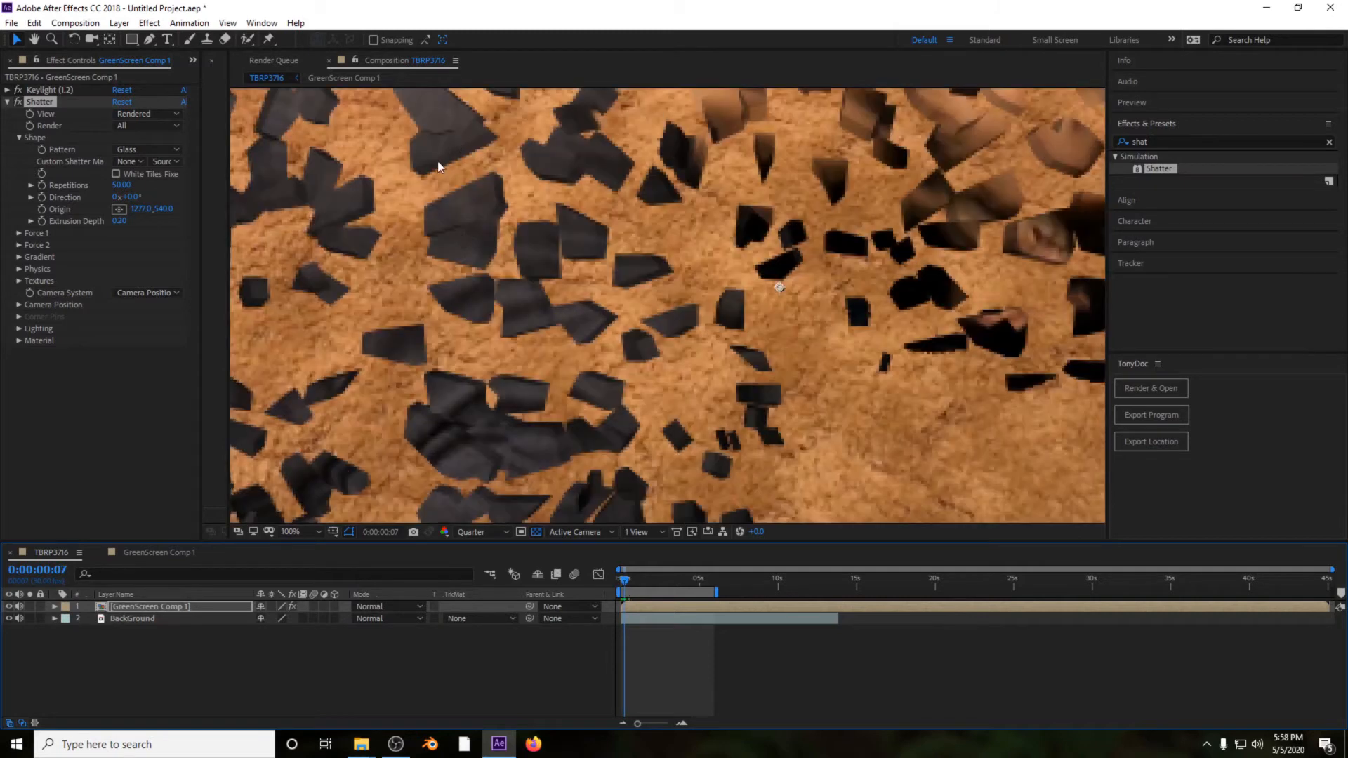
click(118, 221)
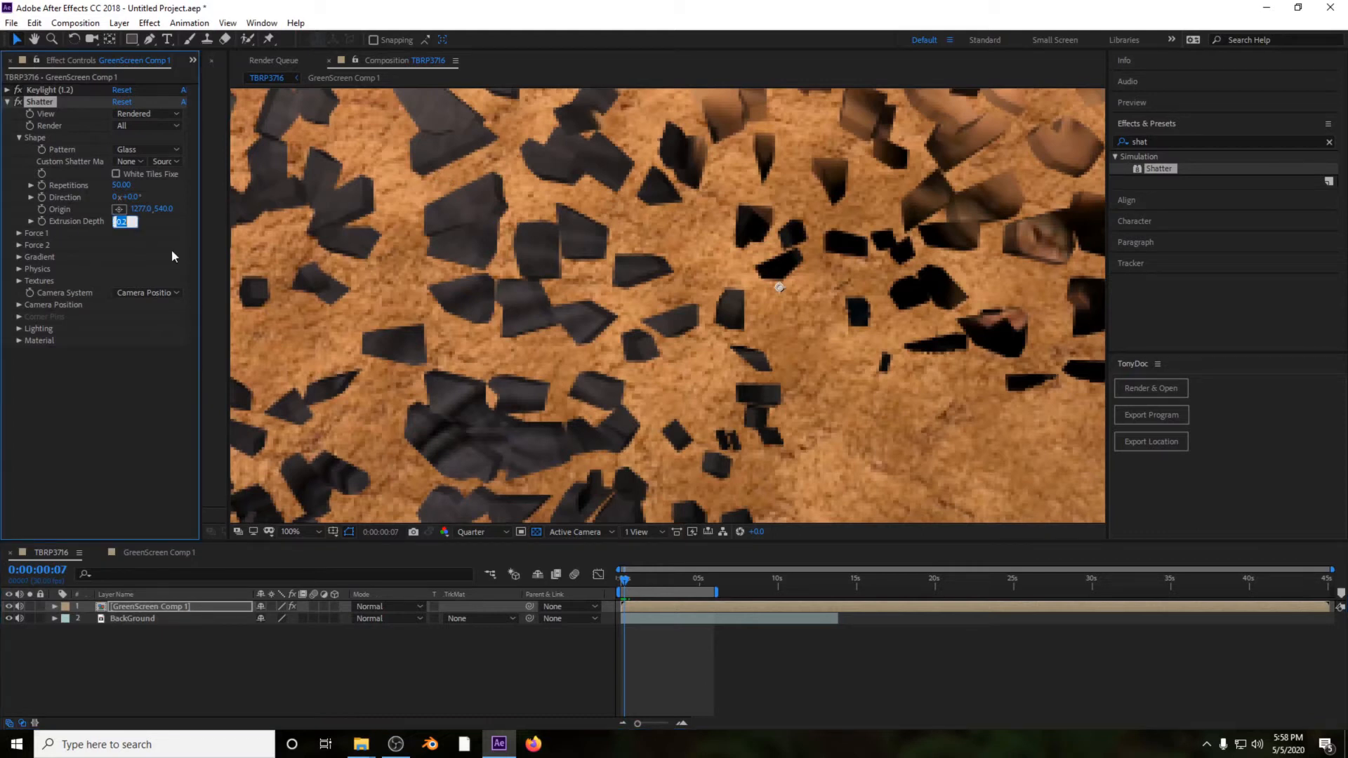
key(BackSpace)
text(.08)
key(Return)
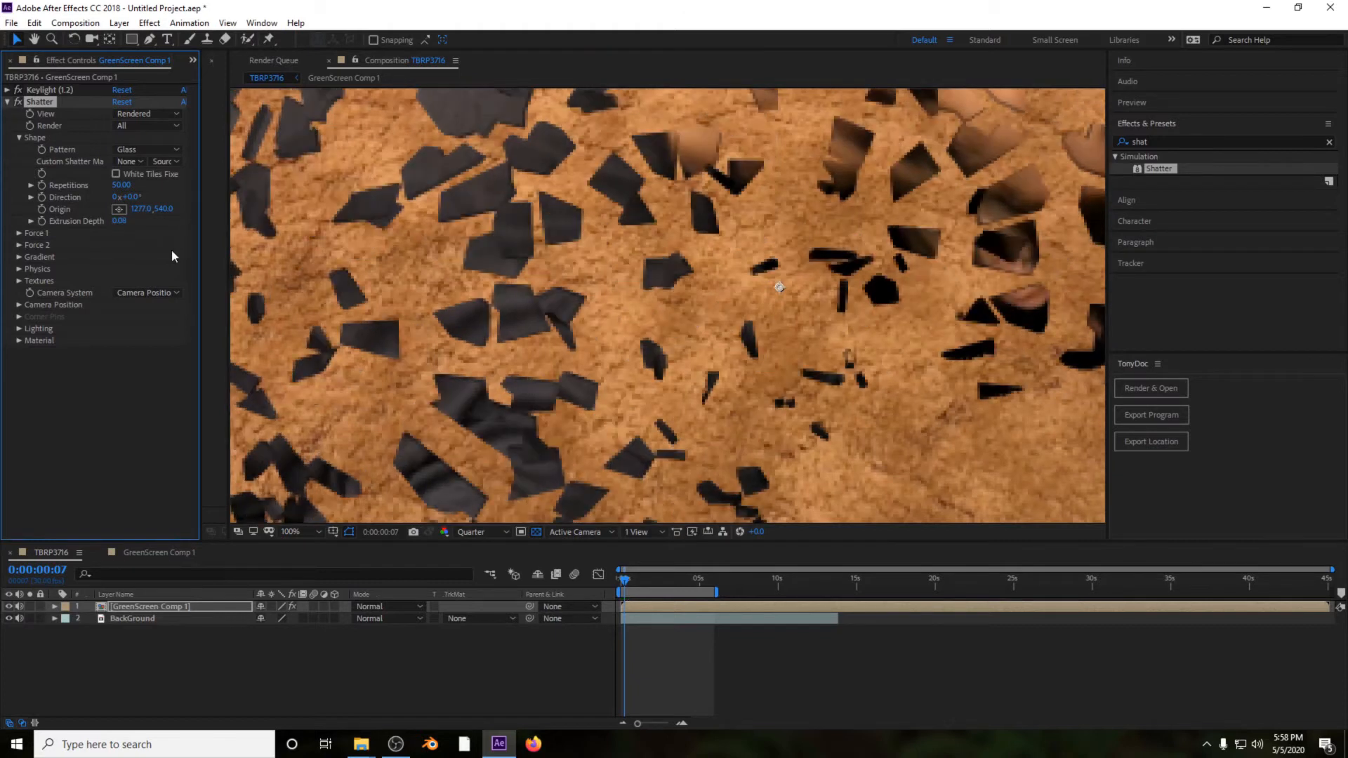
mouse_move(627, 585)
mouse_down()
mouse_move(605, 593)
mouse_move(624, 580)
mouse_up()
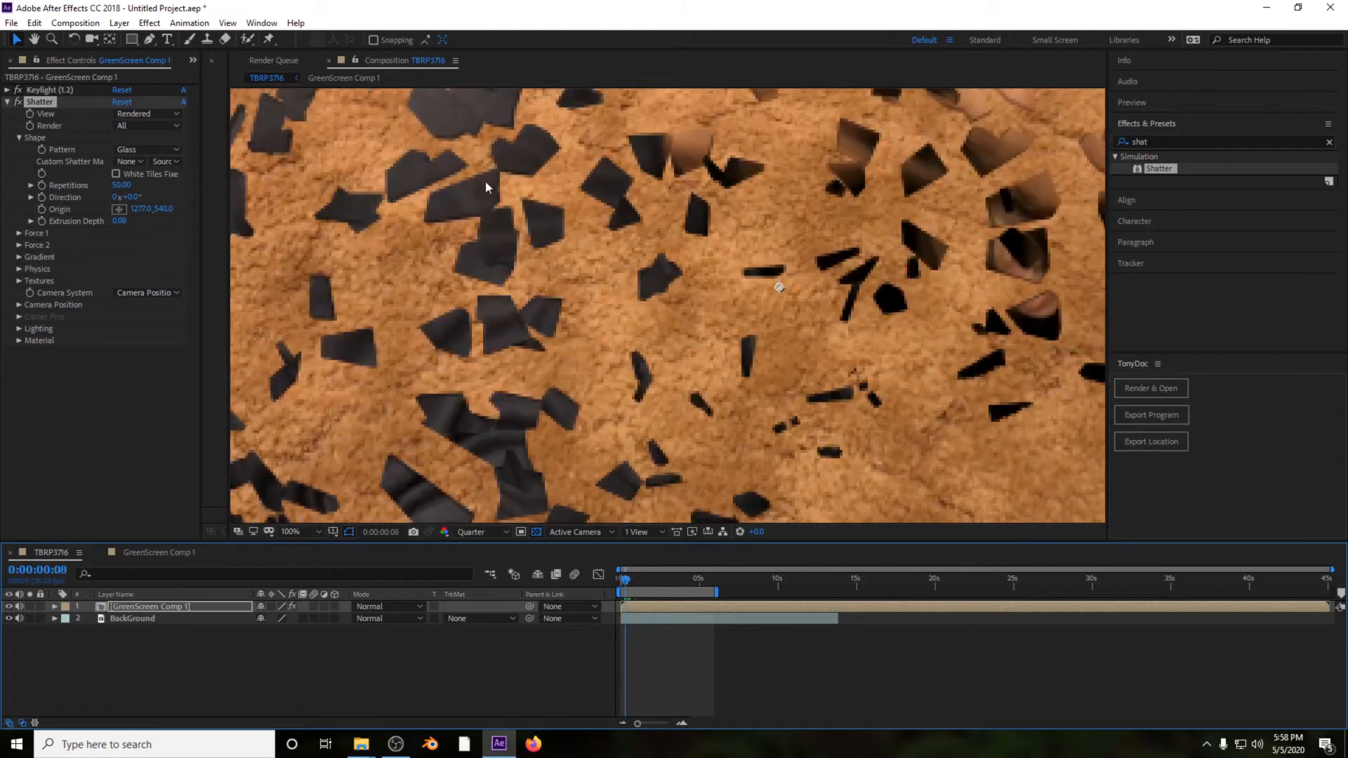
click(31, 348)
Step: Add a blue 2554 x 1080 px solid to the TBRP3716 composition and place it beneath the BackGround layer
right_click(117, 638)
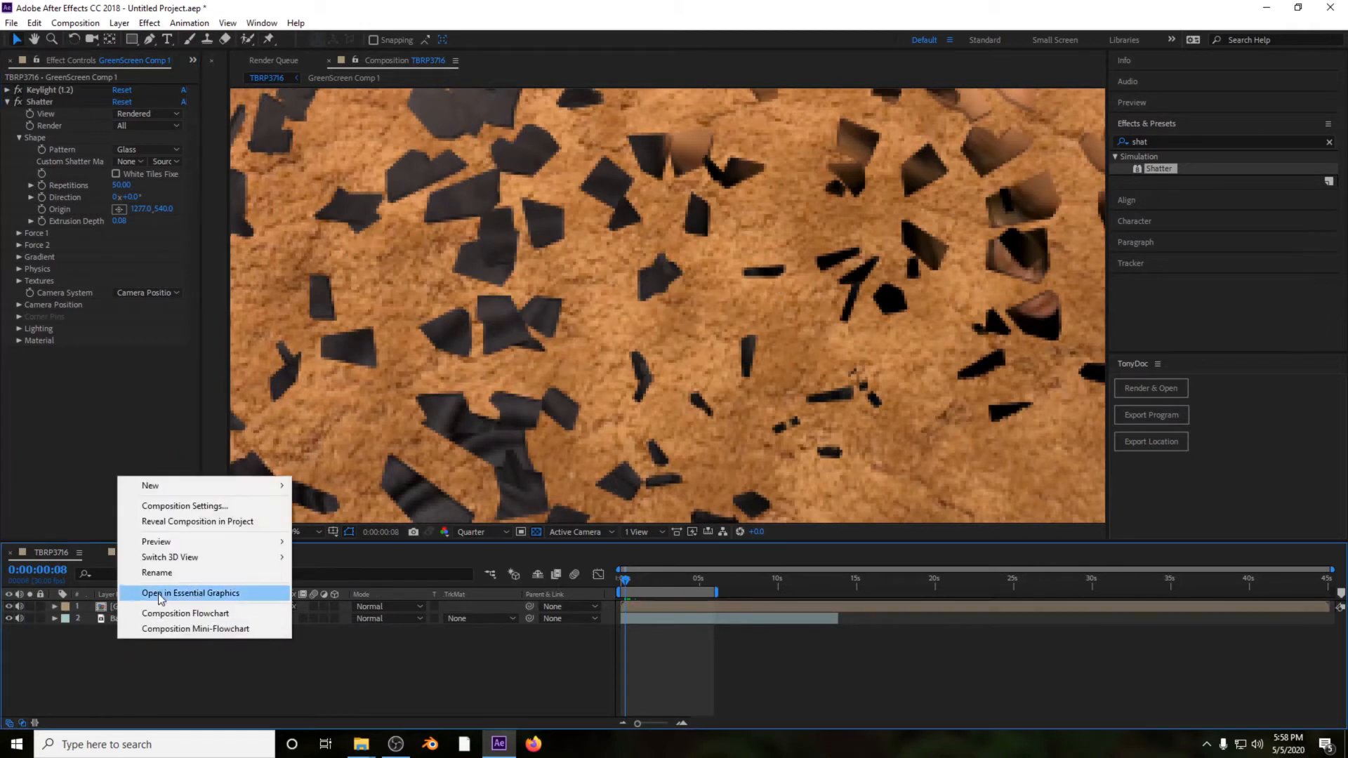
mouse_move(175, 484)
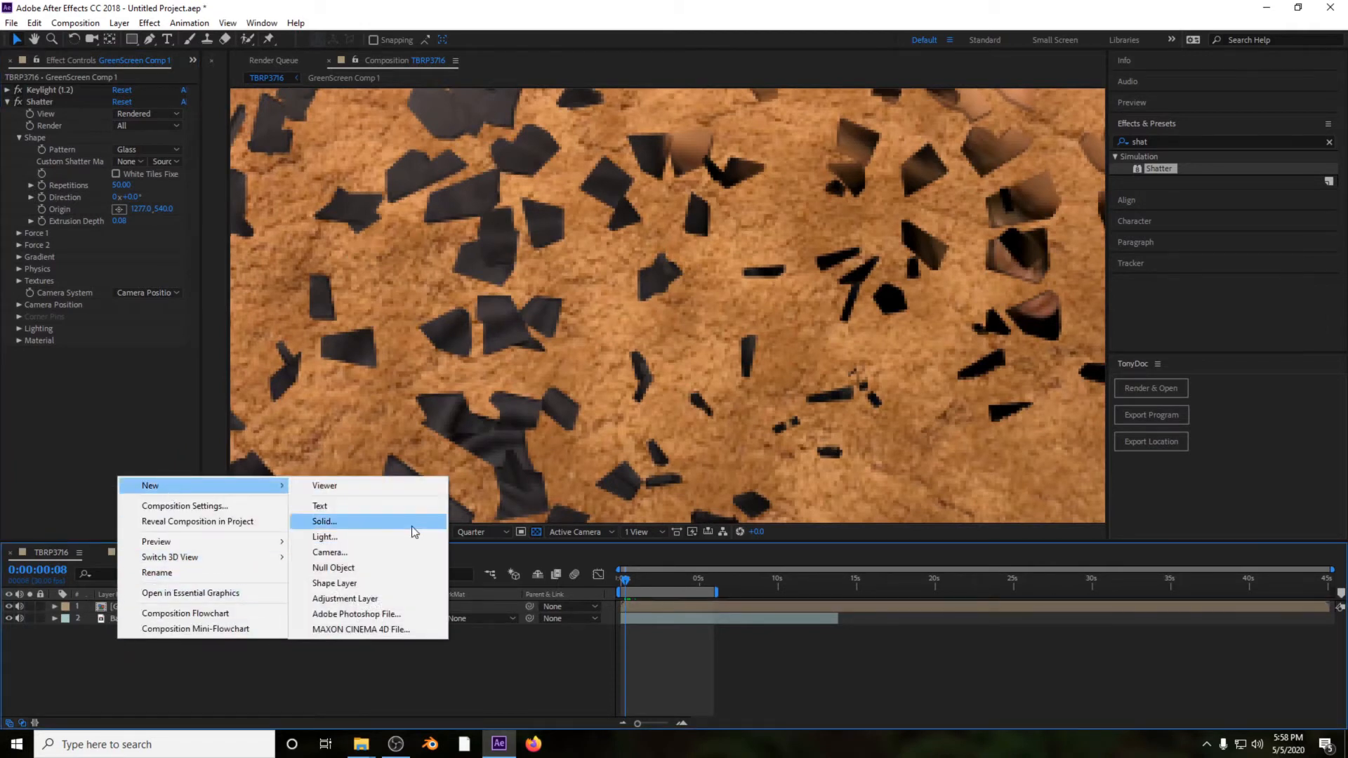
click(379, 520)
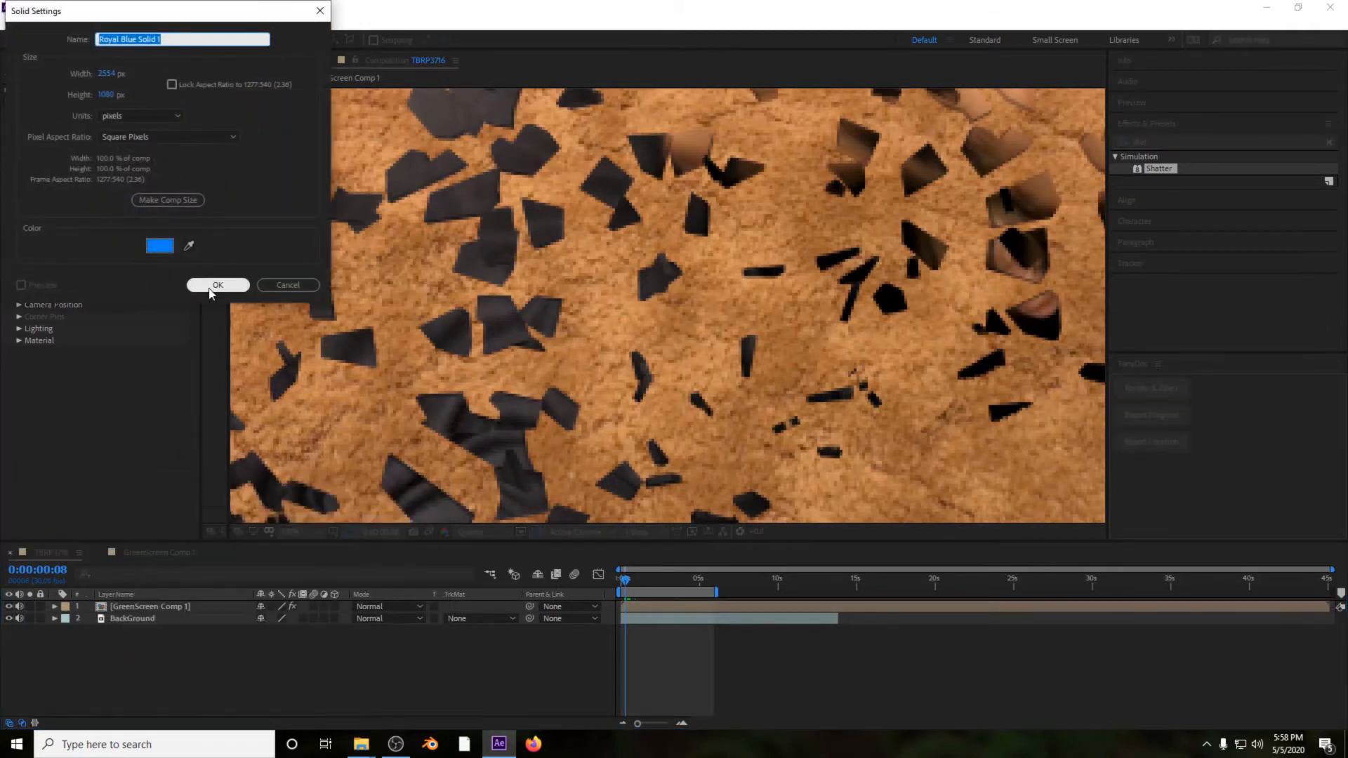
click(212, 285)
drag(137, 608, 139, 635)
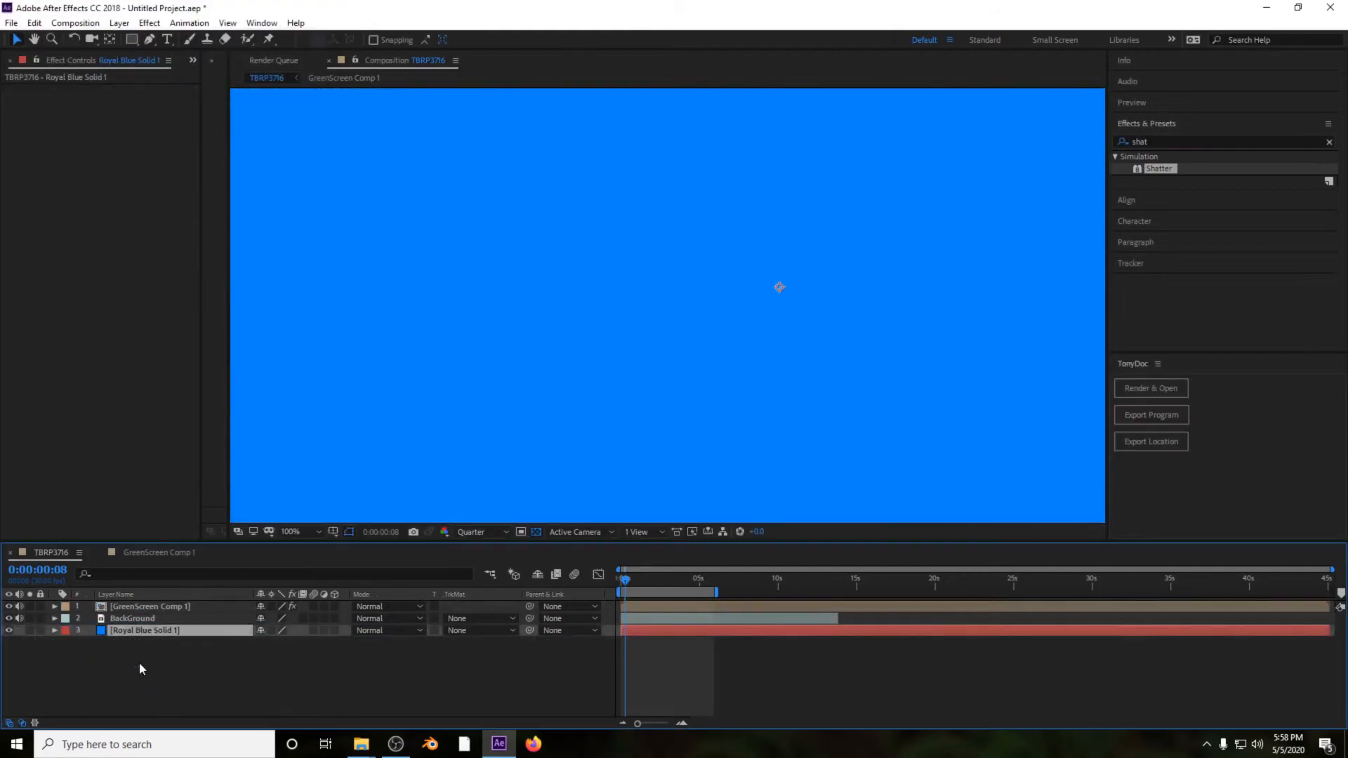
Step: Pre-compose the blue solid as Glow, moving all attributes into the new composition
right_click(138, 632)
click(243, 568)
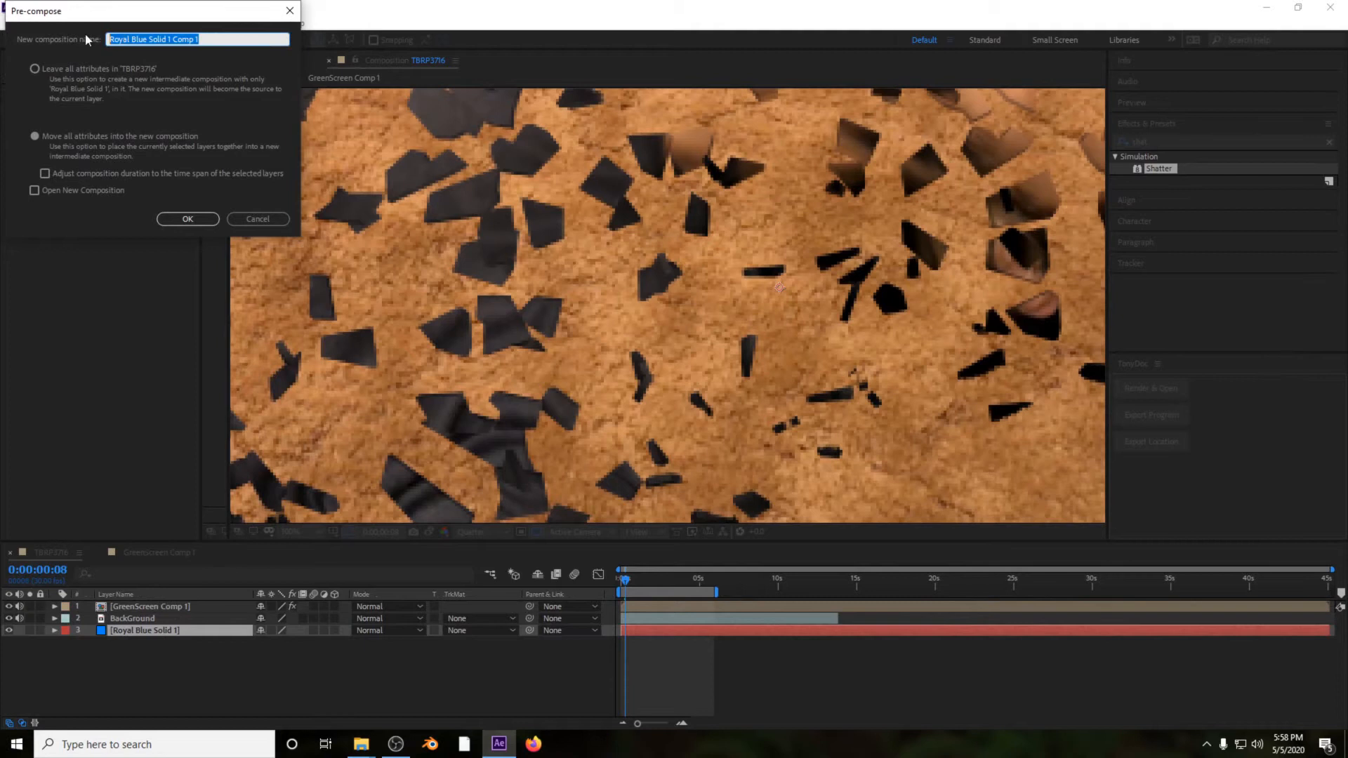
text(B)
key(BackSpace)
text(Glow)
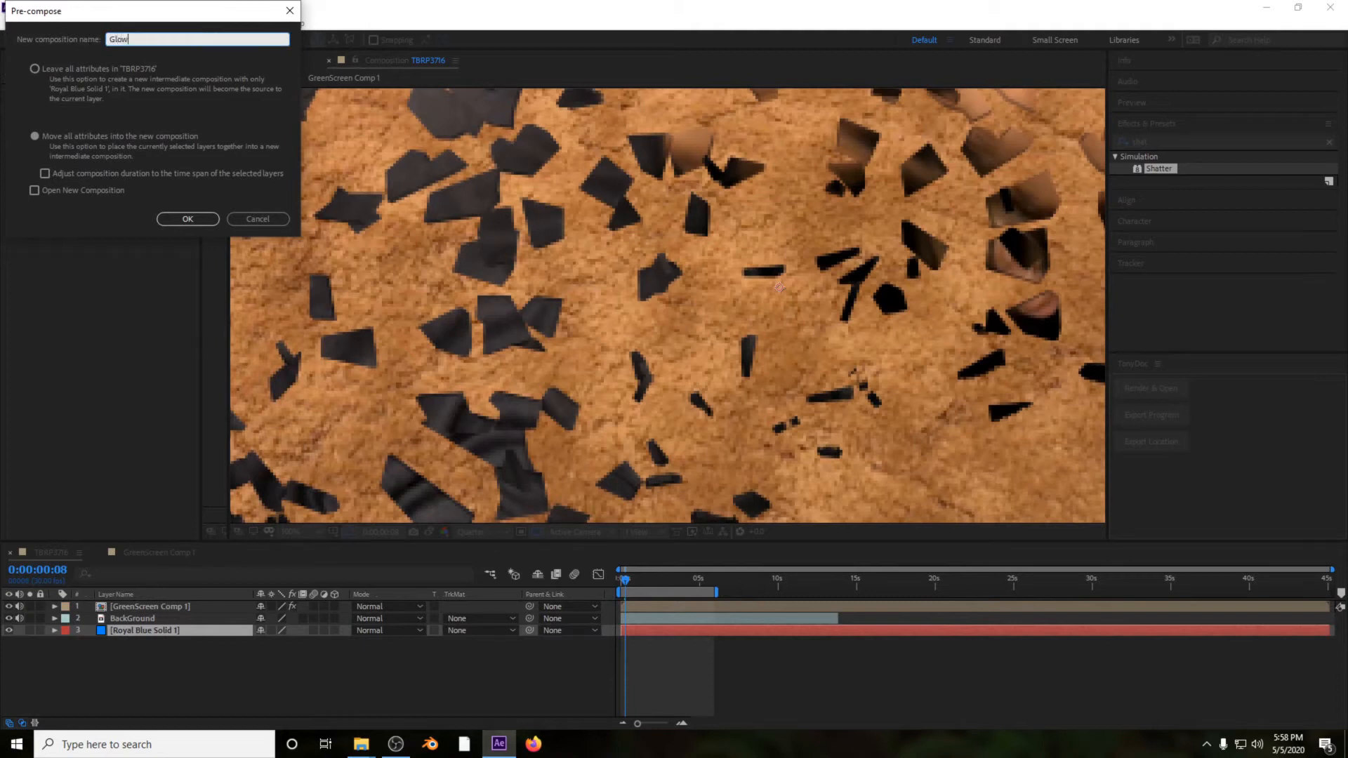
click(189, 128)
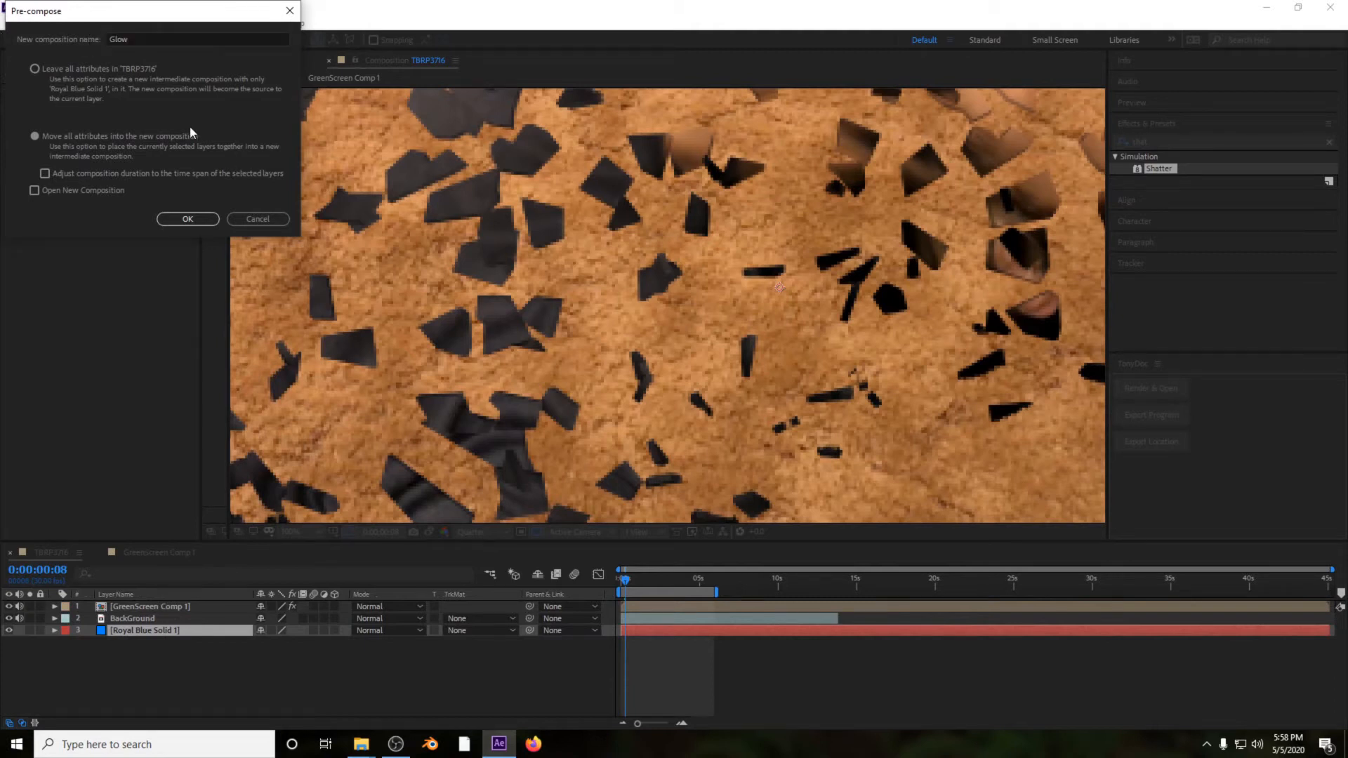
click(189, 218)
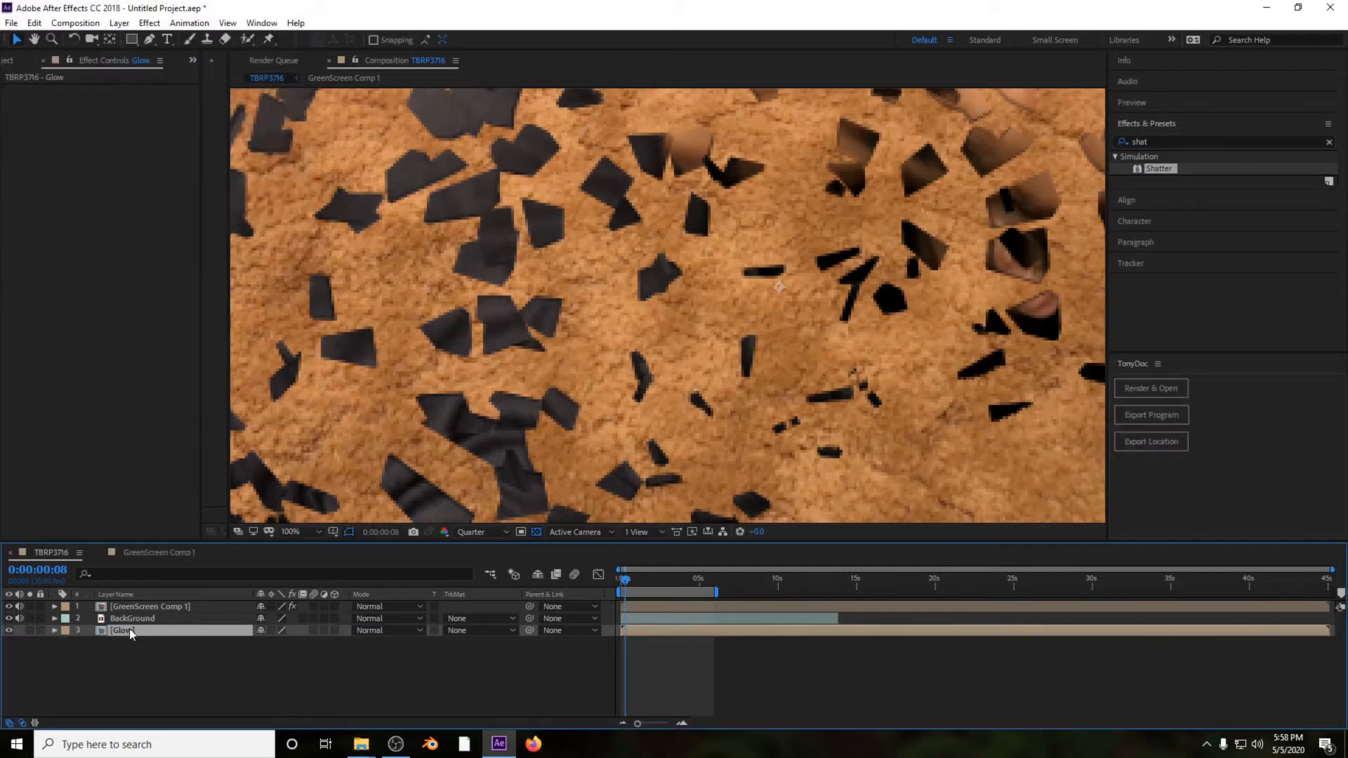
Step: Open the Glow composition, find the Fractal Noise effect and apply it to the blue solid
double_click(129, 629)
right_click(152, 617)
click(136, 605)
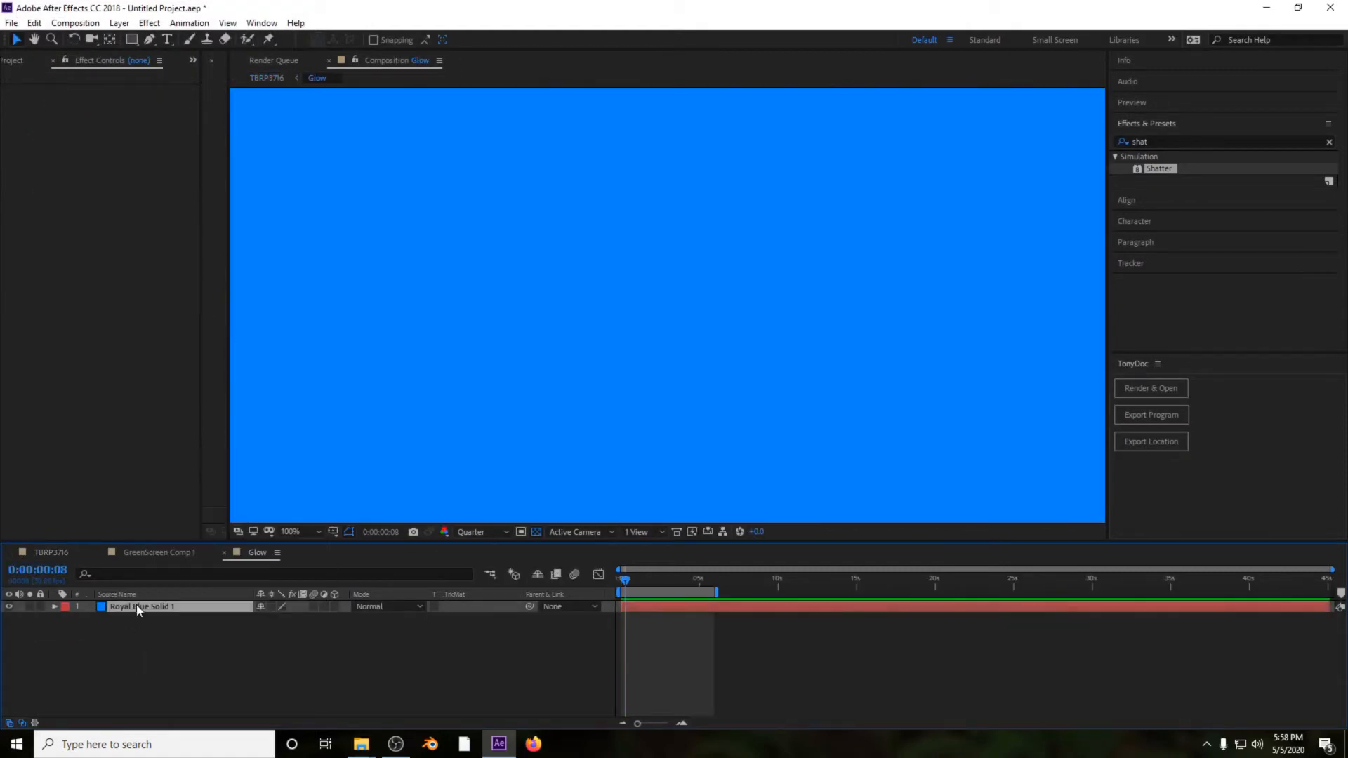
click(1154, 140)
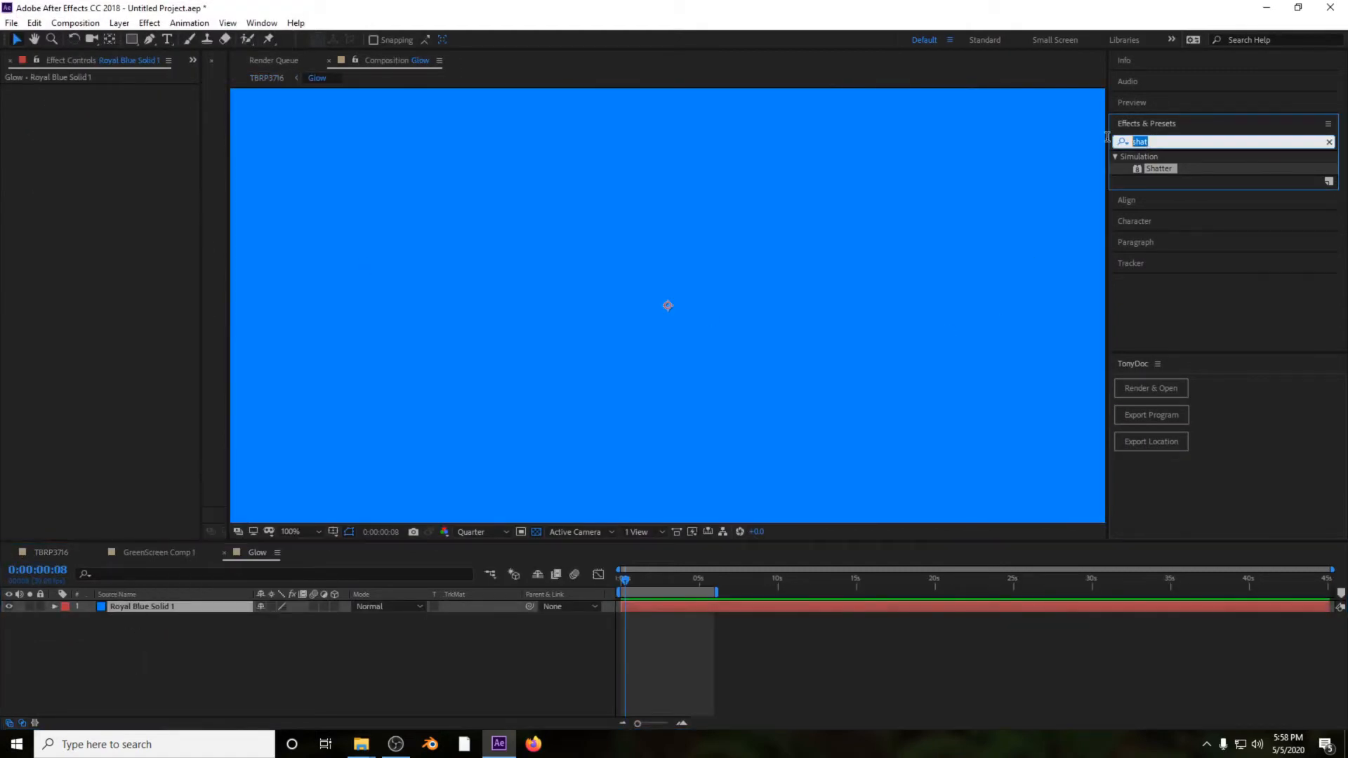
click(1118, 140)
text(fract)
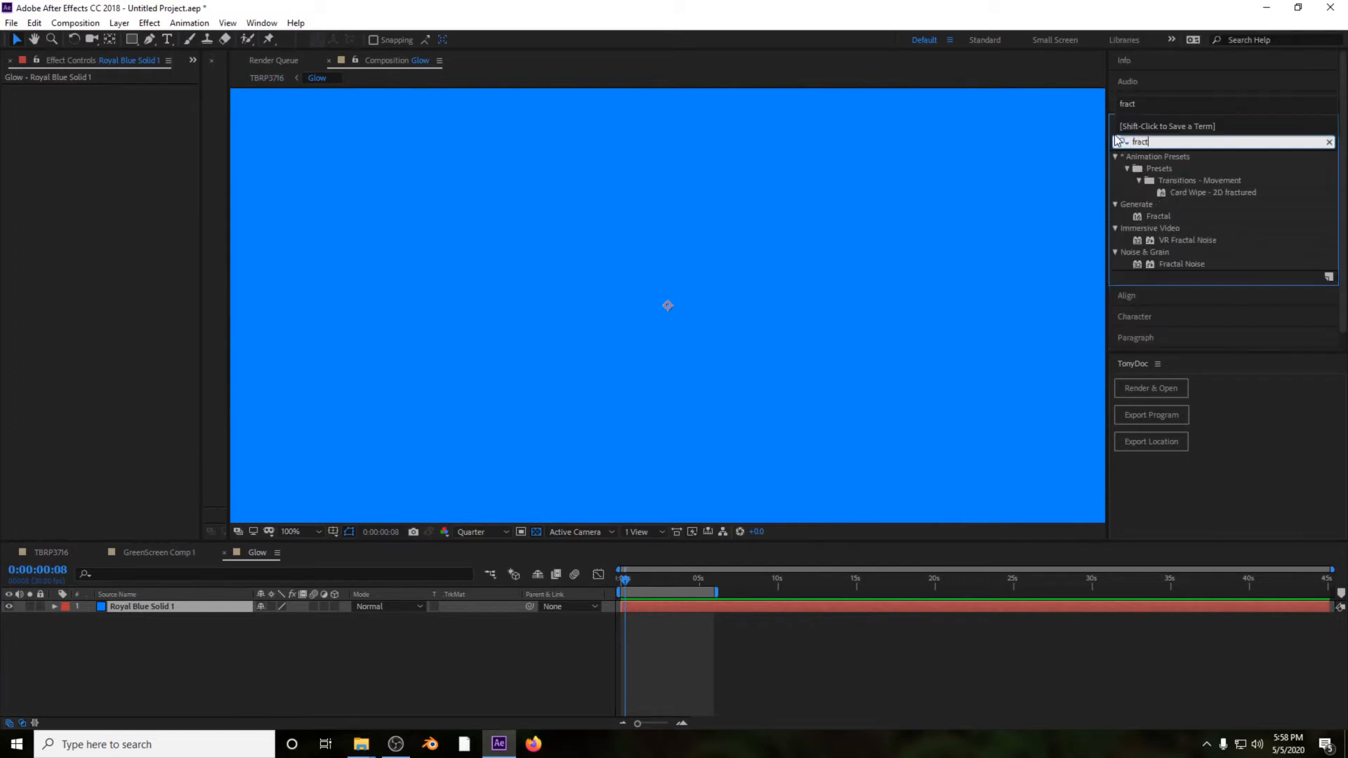
drag(1193, 264, 238, 168)
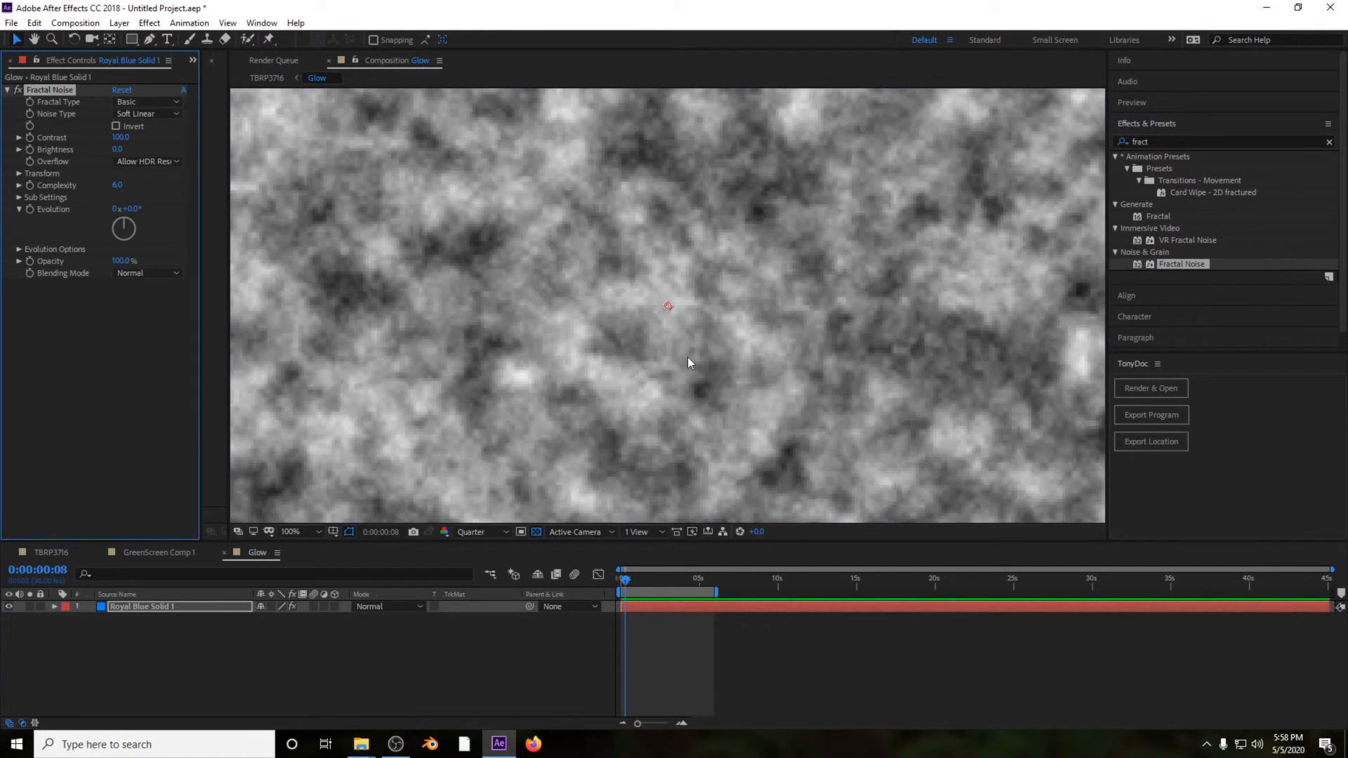
Step: Start a new 2554 x 1080 px solid in the Glow composition and name it GlowColor
right_click(172, 625)
mouse_move(280, 472)
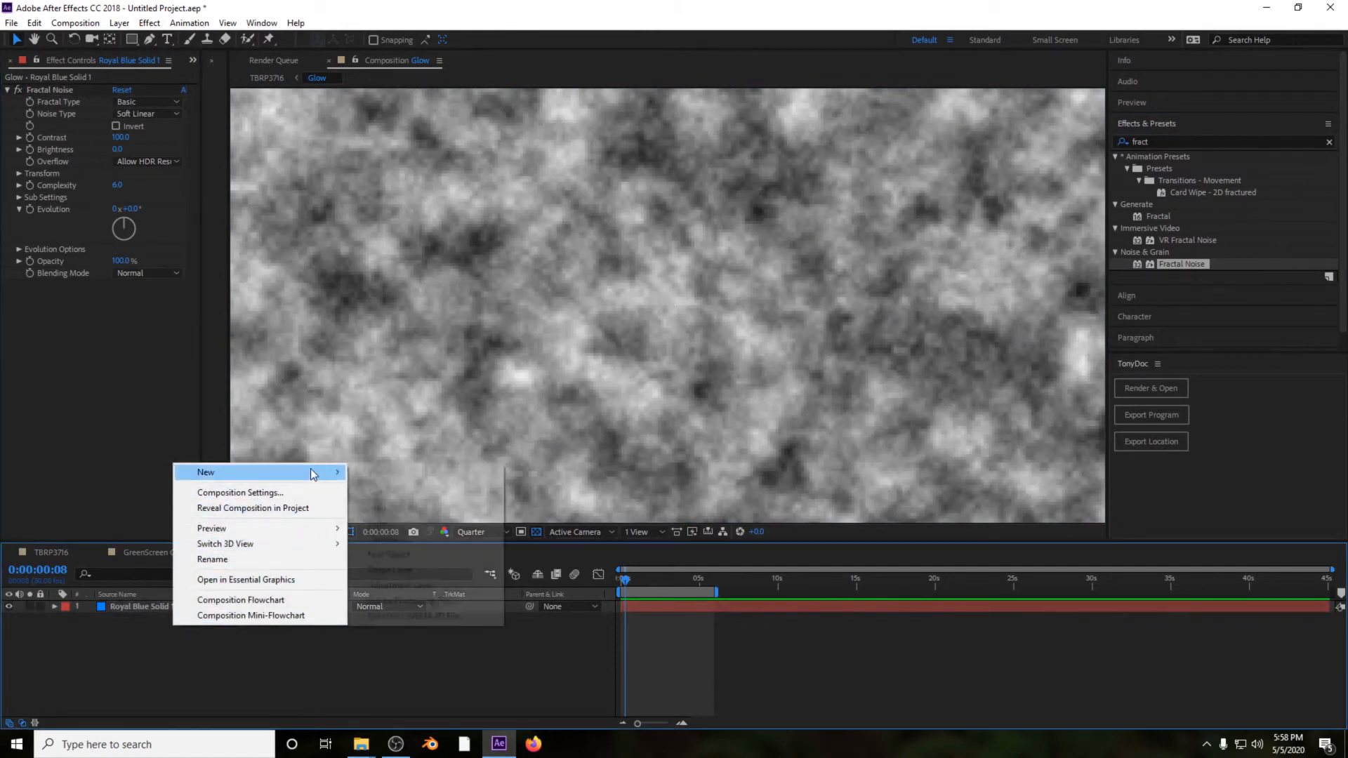
click(379, 508)
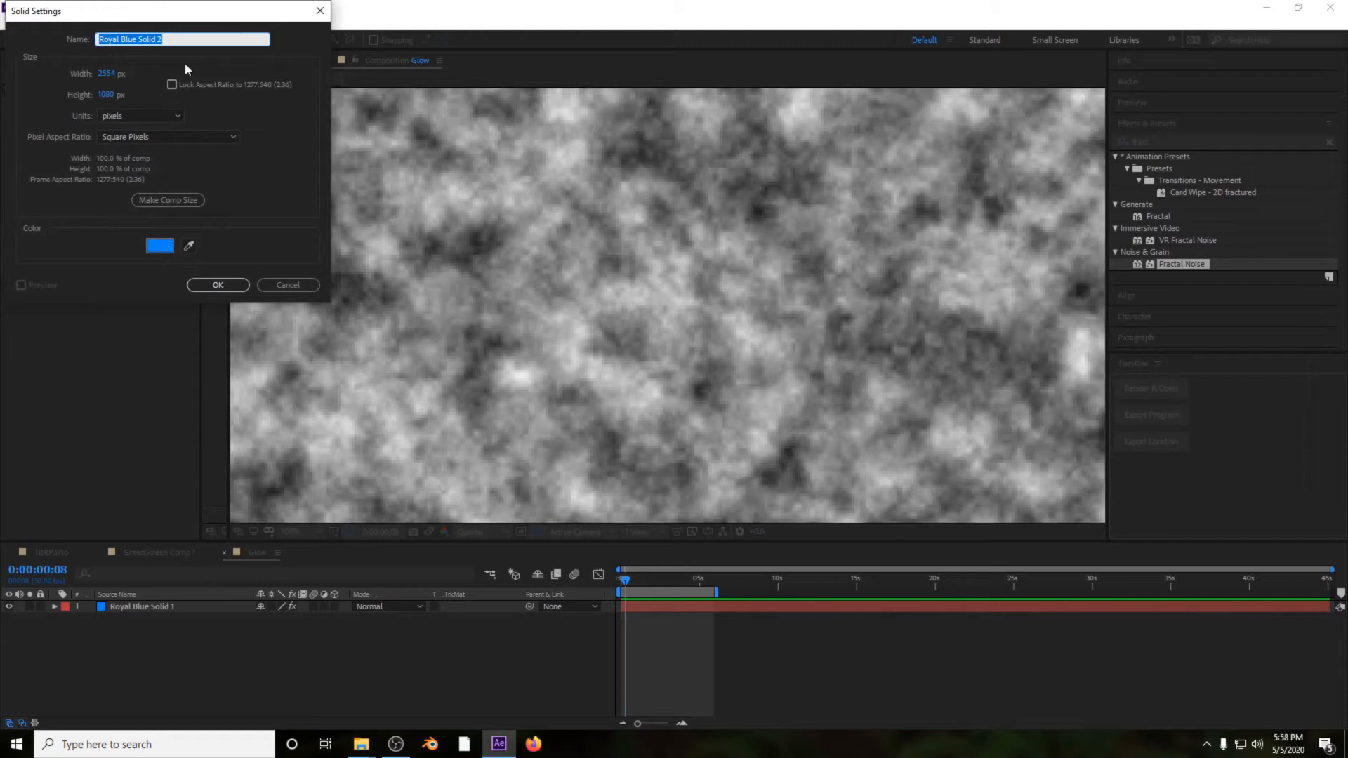
key(BackSpace)
text(GlowColor)
click(159, 245)
click(19, 36)
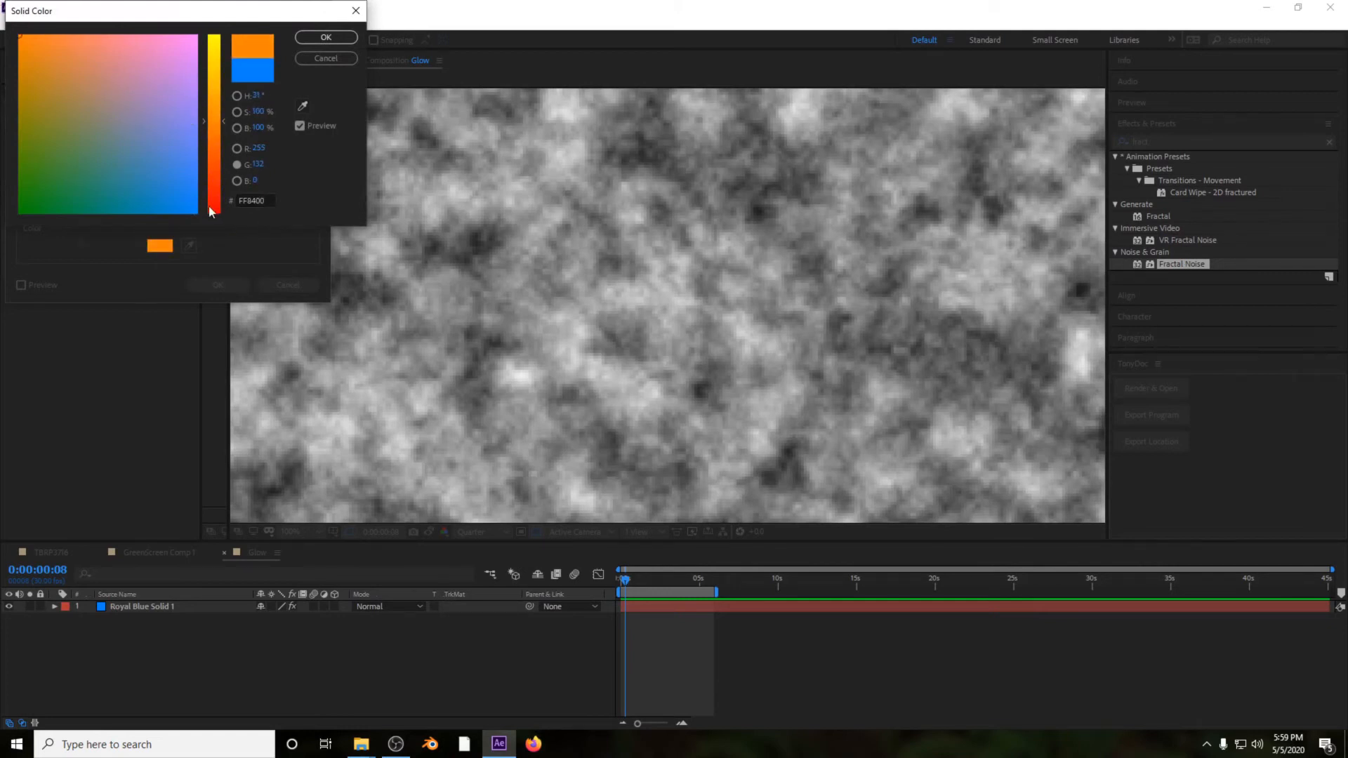
drag(210, 208, 215, 233)
click(322, 59)
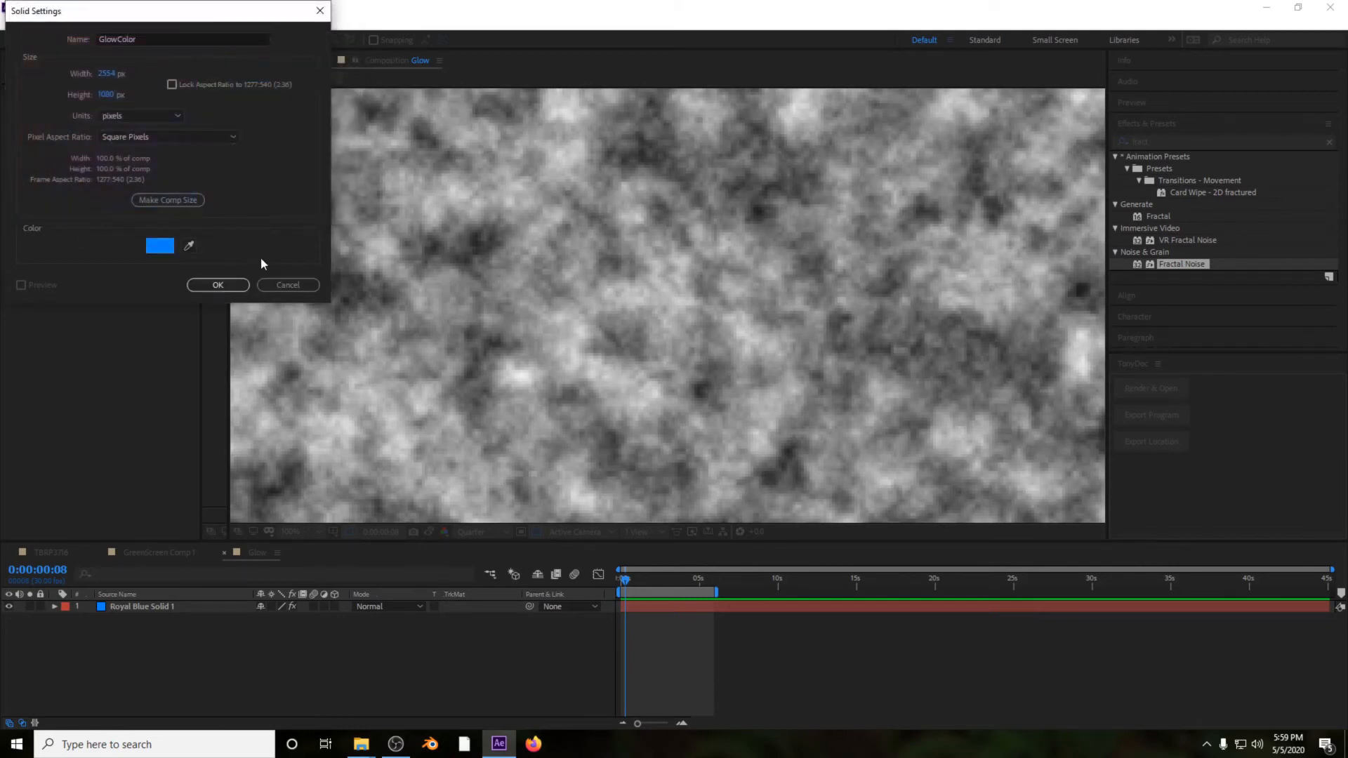
Step: Create the blue GlowColor solid beneath the fractal noise layer and set the noise layer's blending mode to Screen
click(219, 285)
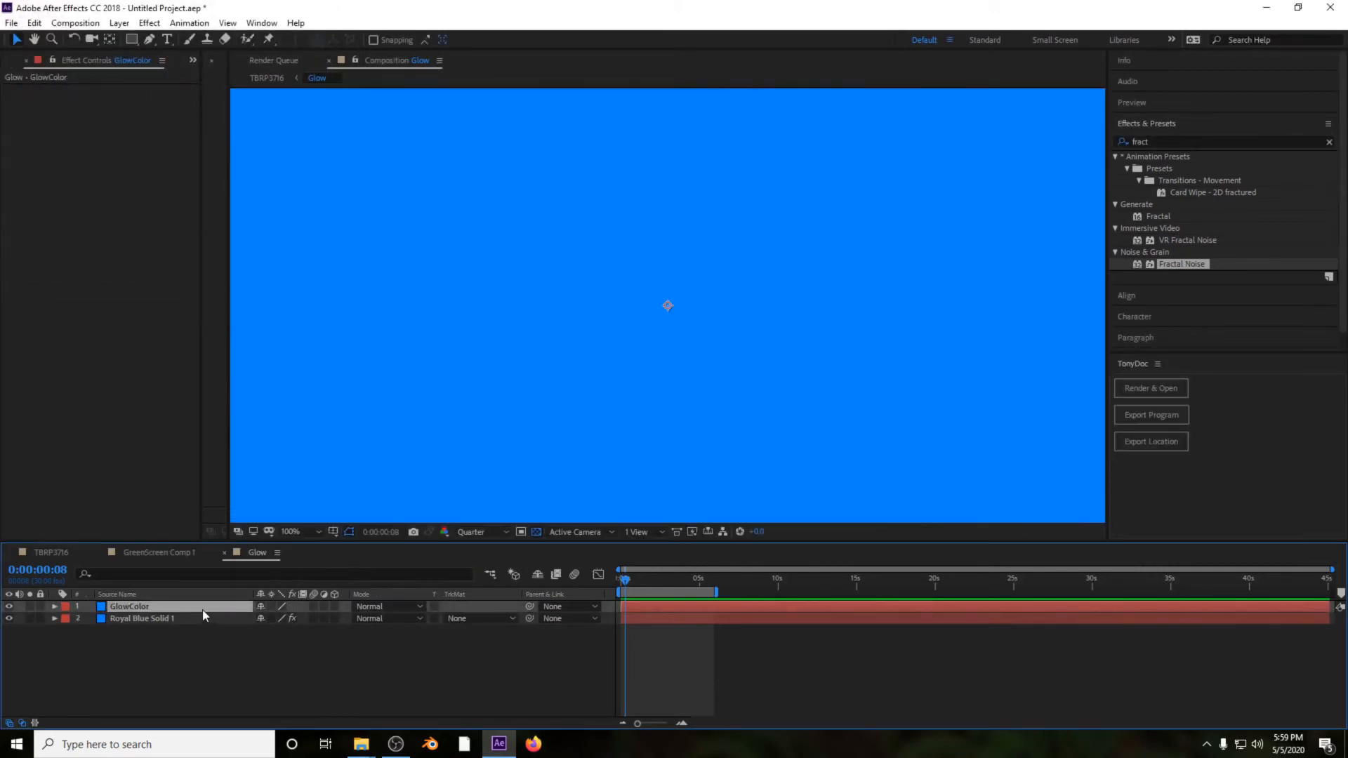
drag(203, 609, 203, 638)
click(385, 609)
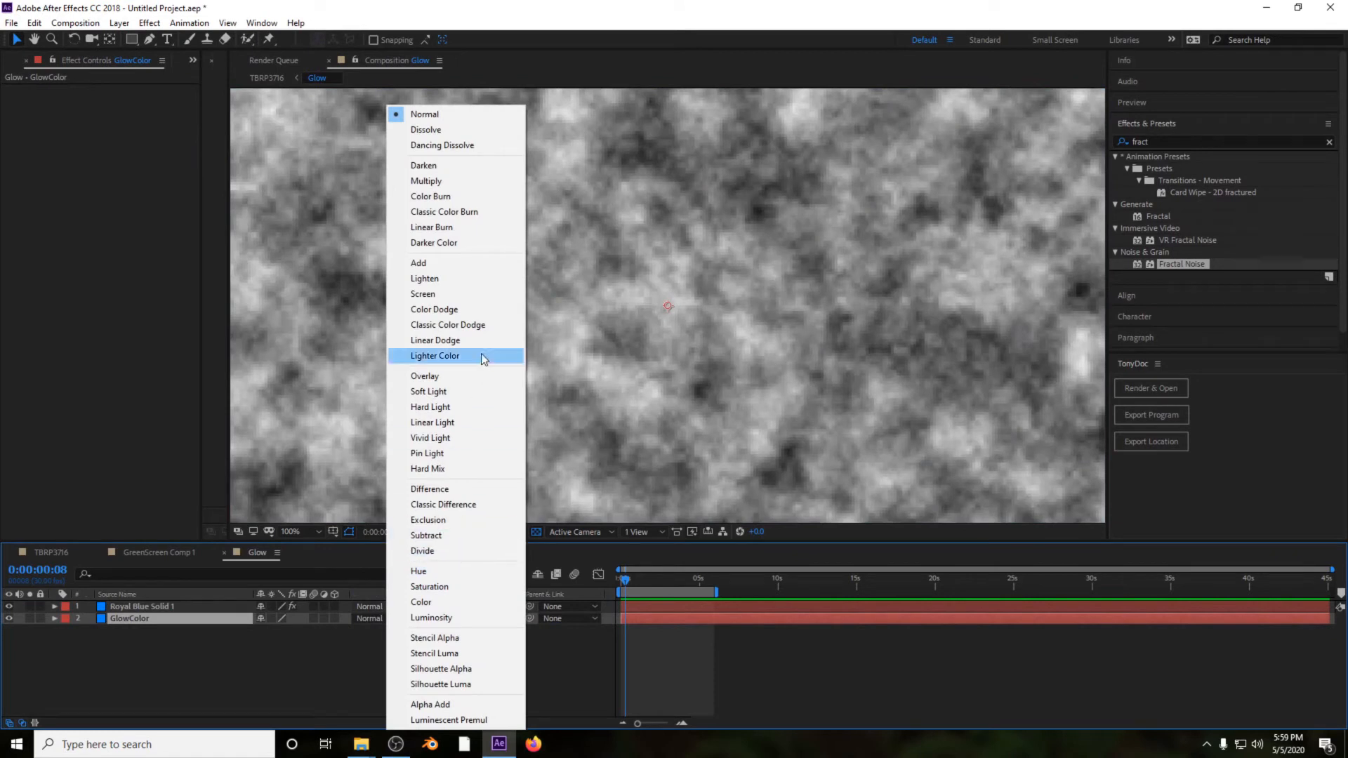
click(470, 295)
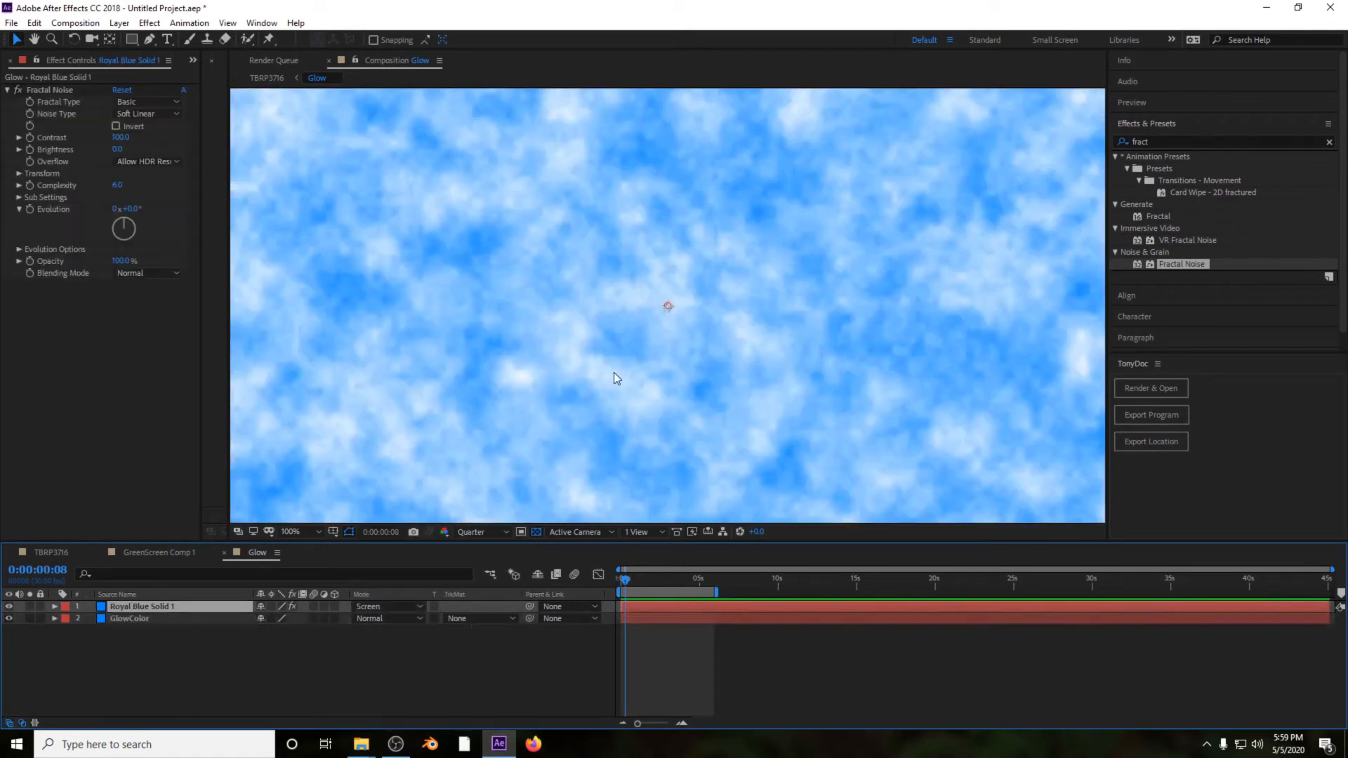
Step: Look over the entire blue noise image in the Glow composition, then return to the TBRP3716 composition
key(comma)
key(comma)
key(comma)
key(comma)
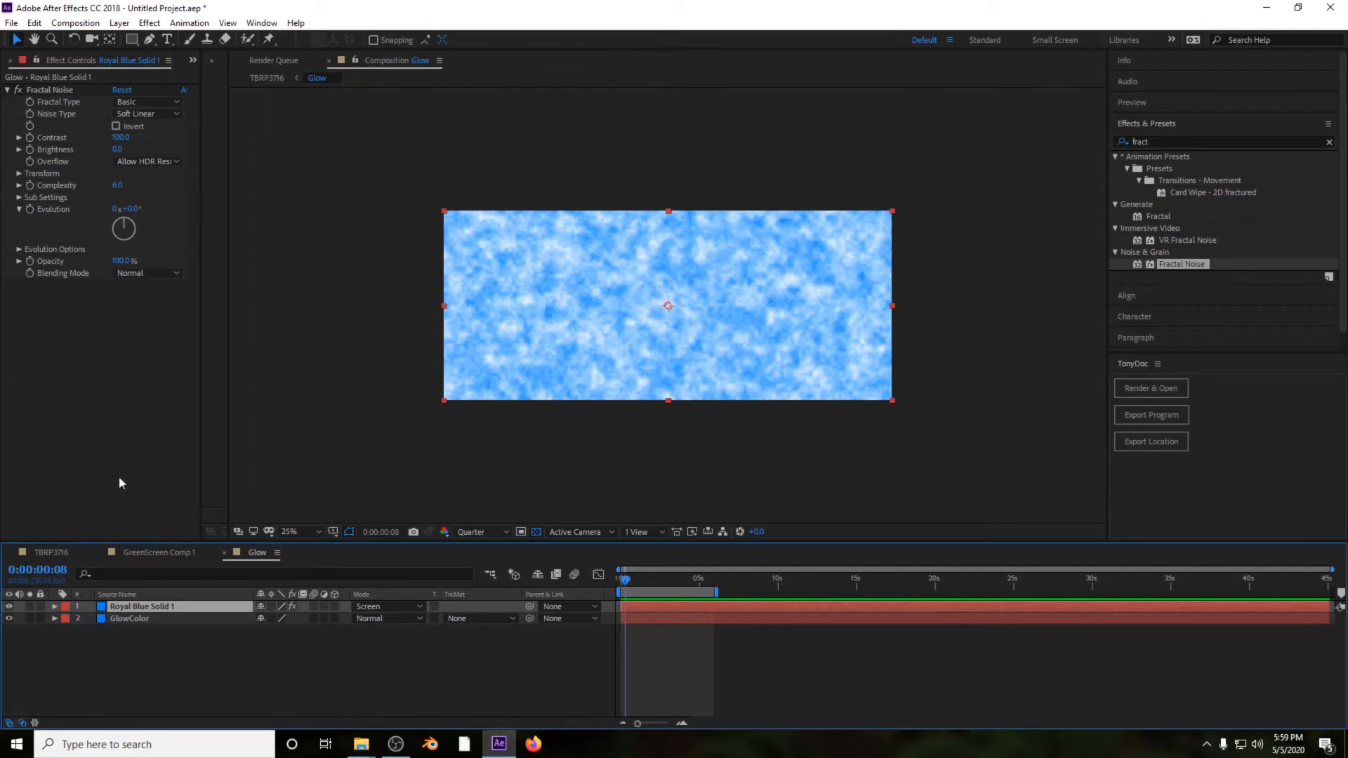
click(48, 551)
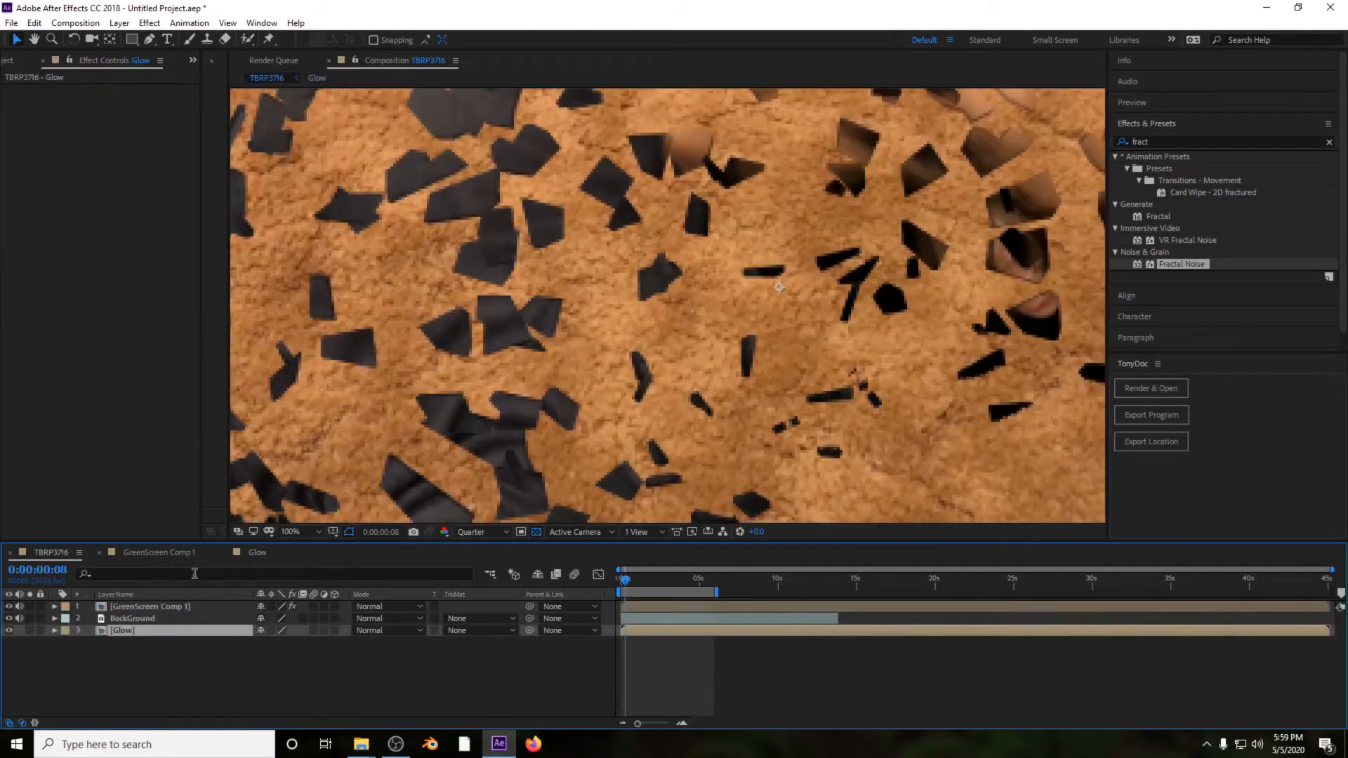
Step: Set Glow as the Back Layer texture of the Shatter effect on GreenScreen Comp 1 and check the shards along the timeline
click(177, 654)
click(136, 608)
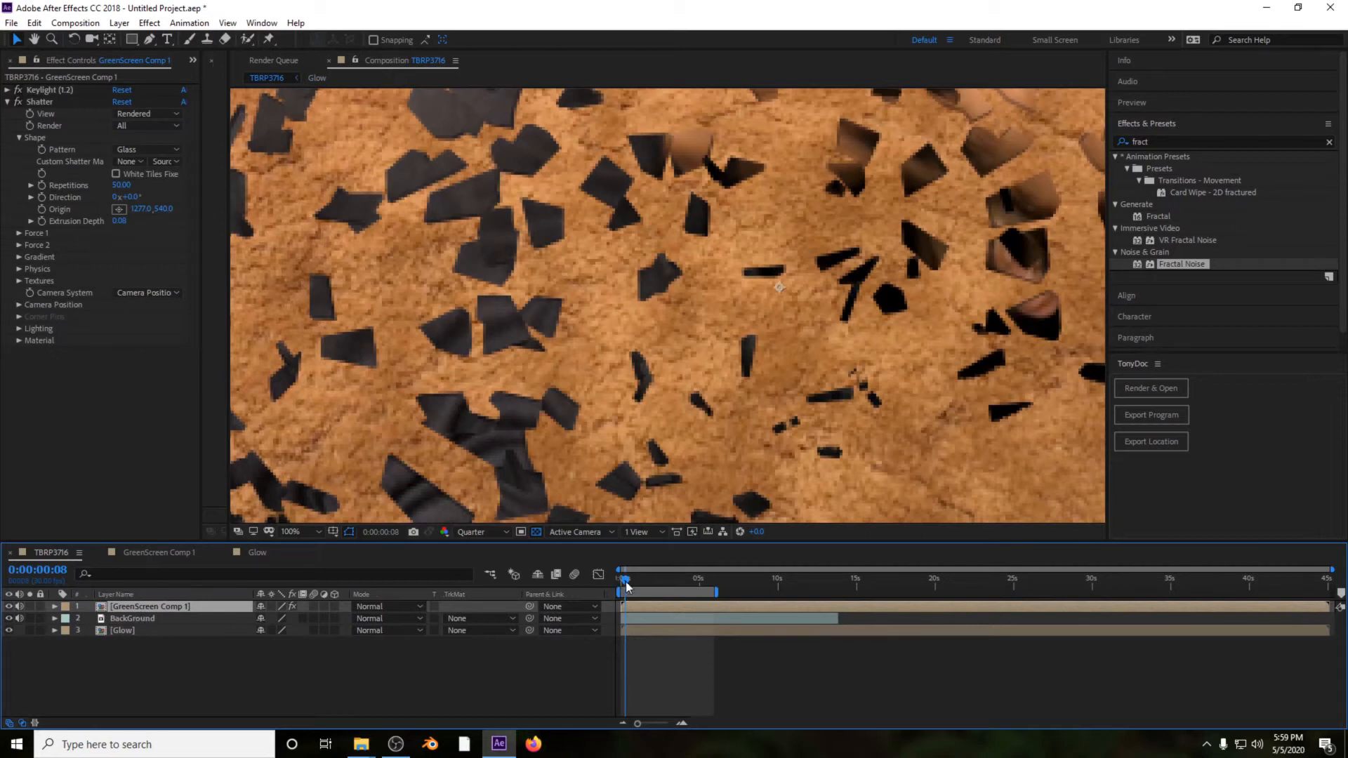
drag(626, 581, 619, 581)
scroll(441, 243, down, 2)
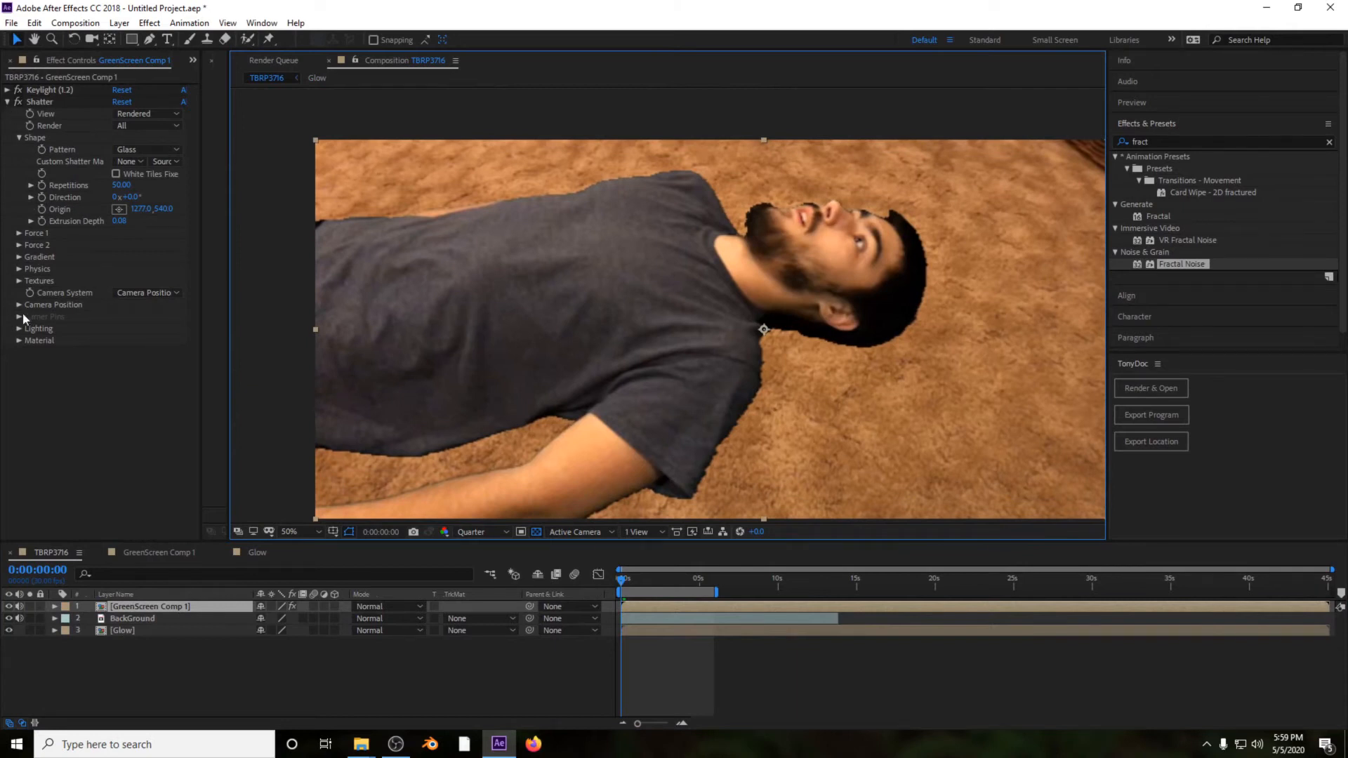
click(19, 281)
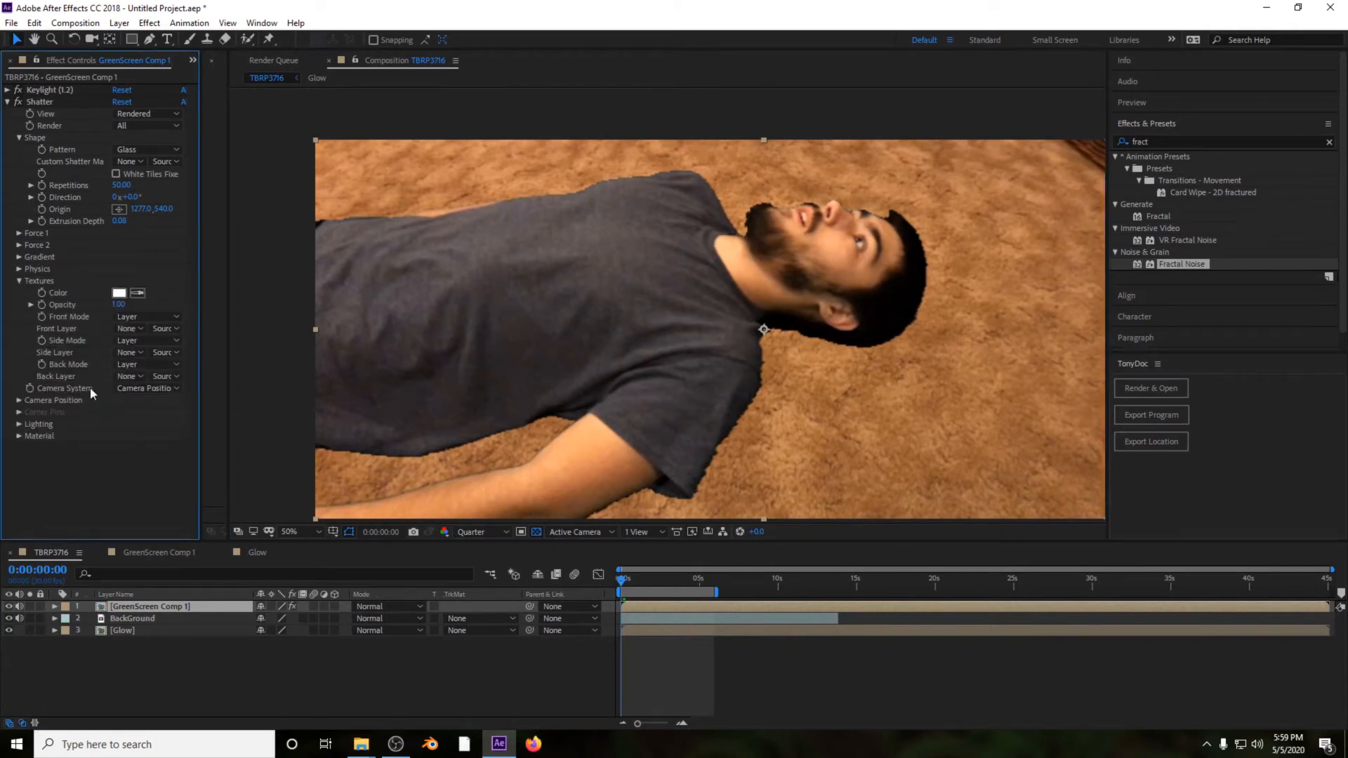
click(127, 376)
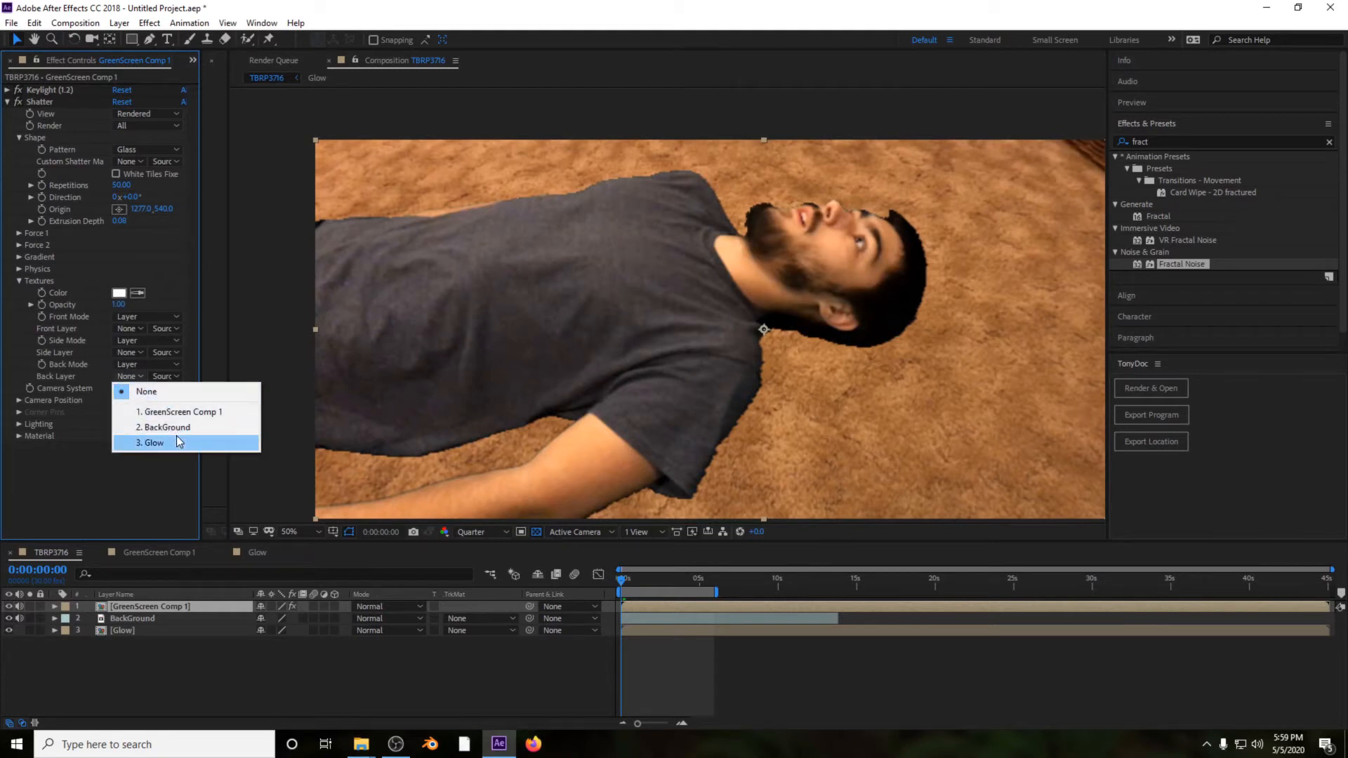
click(176, 442)
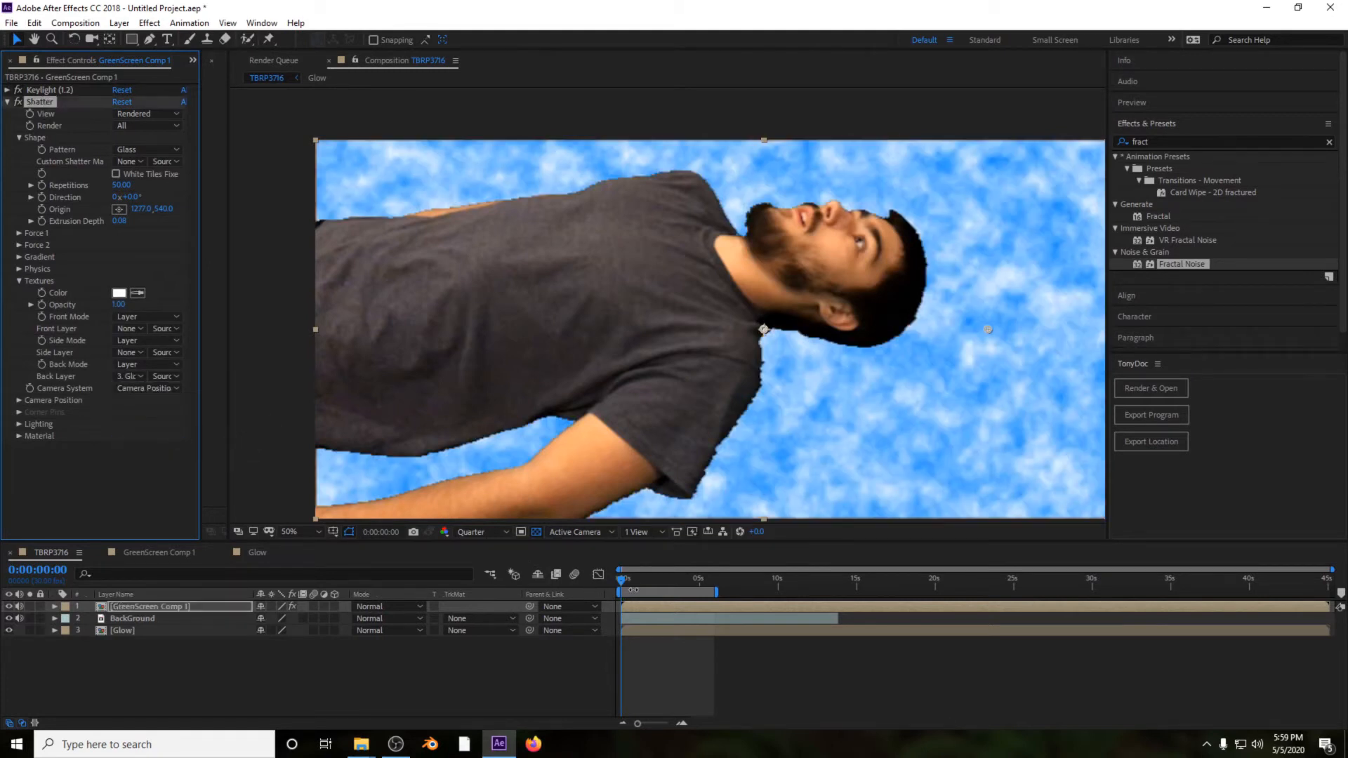
click(636, 588)
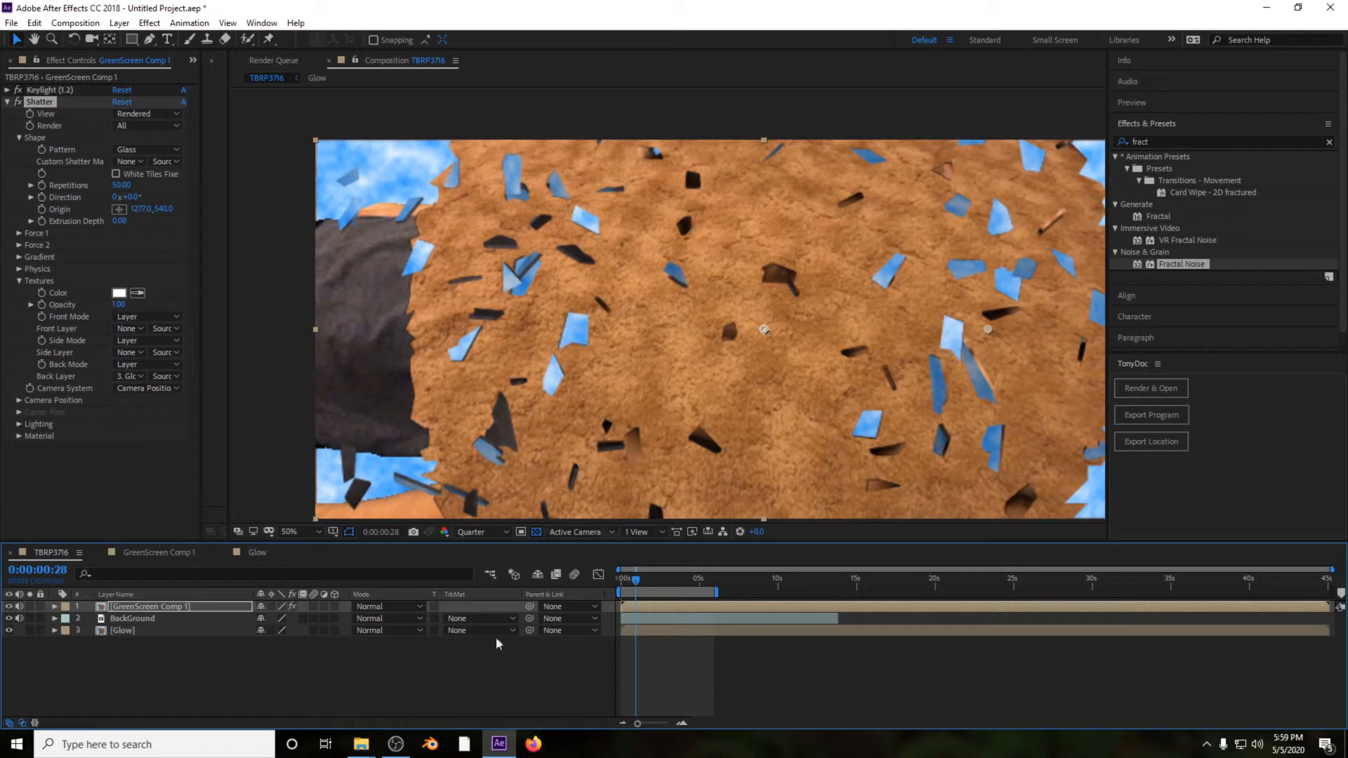
click(631, 587)
drag(631, 587, 605, 592)
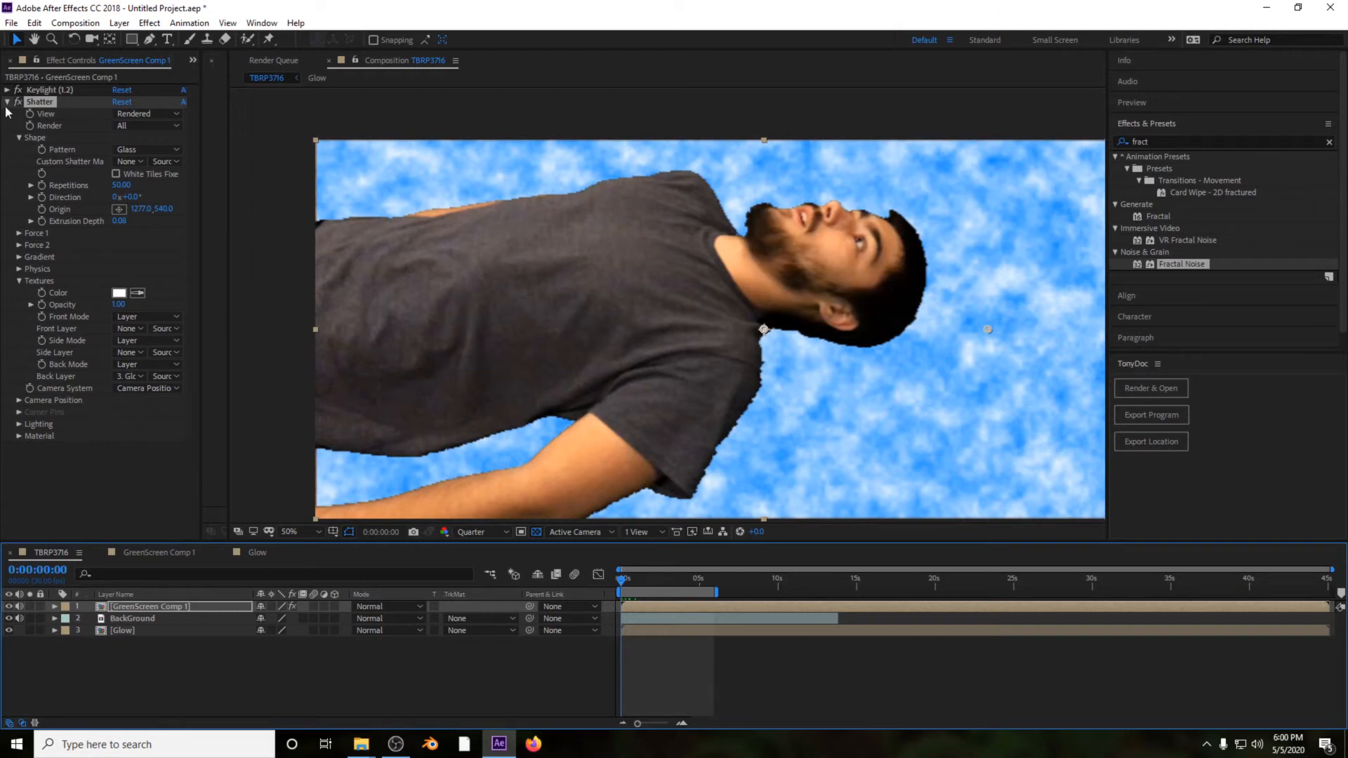
Step: Open the Glow composition and add GreenScreen Comp 1 to it as the topmost layer
click(135, 630)
double_click(135, 630)
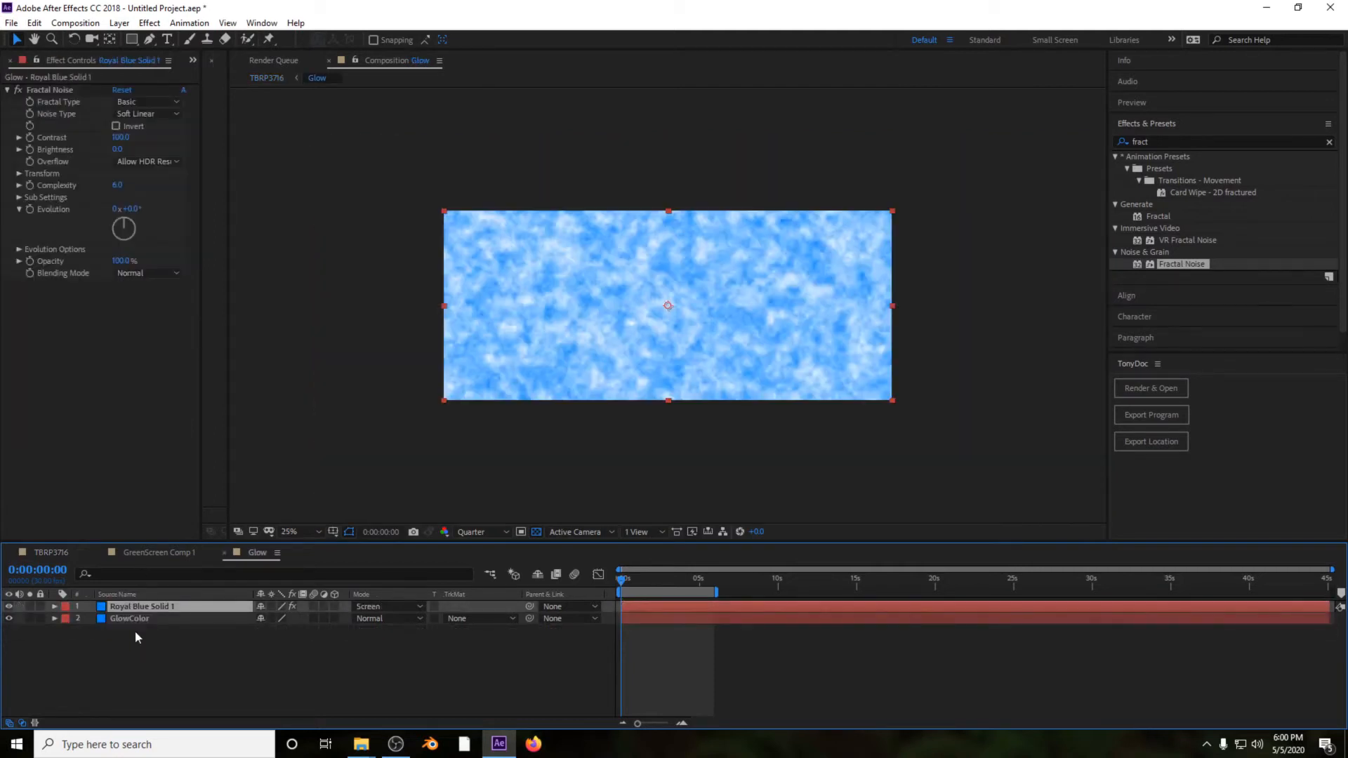
click(10, 61)
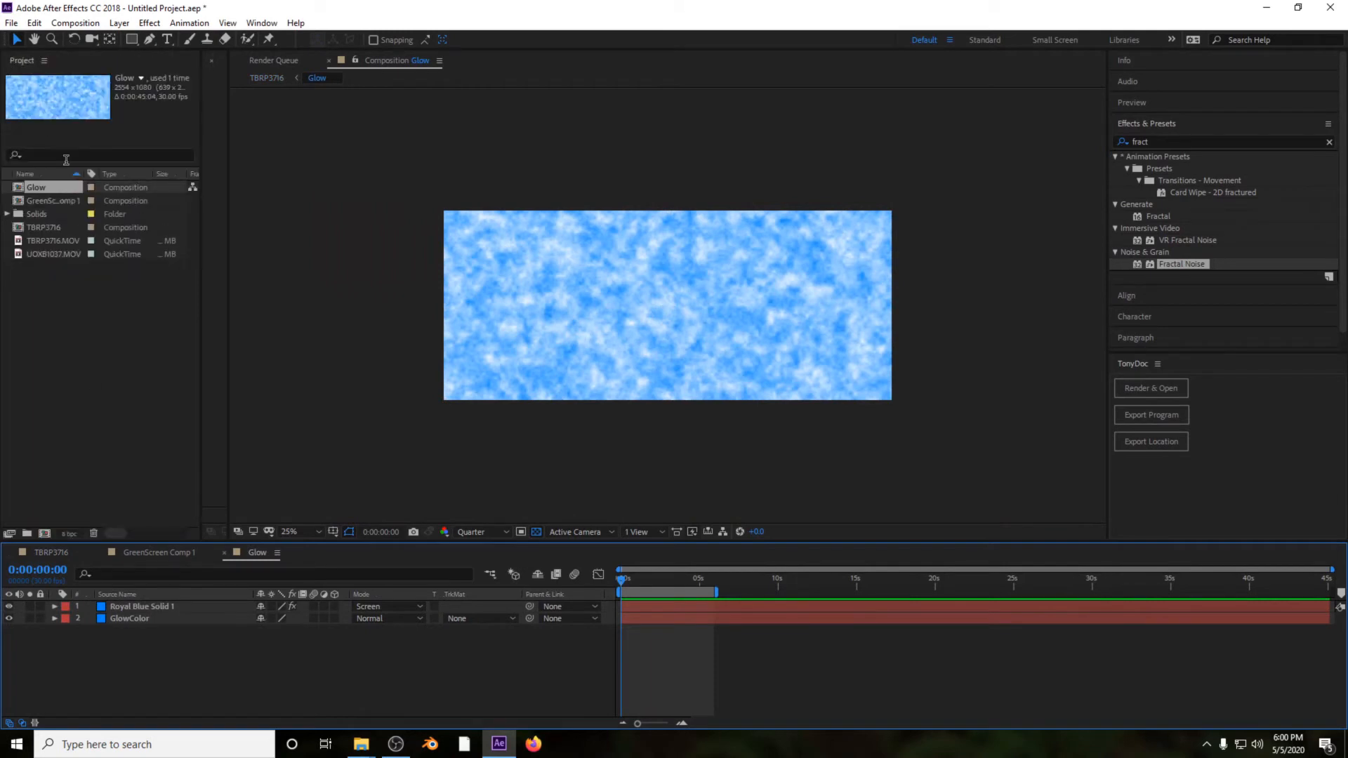
click(40, 216)
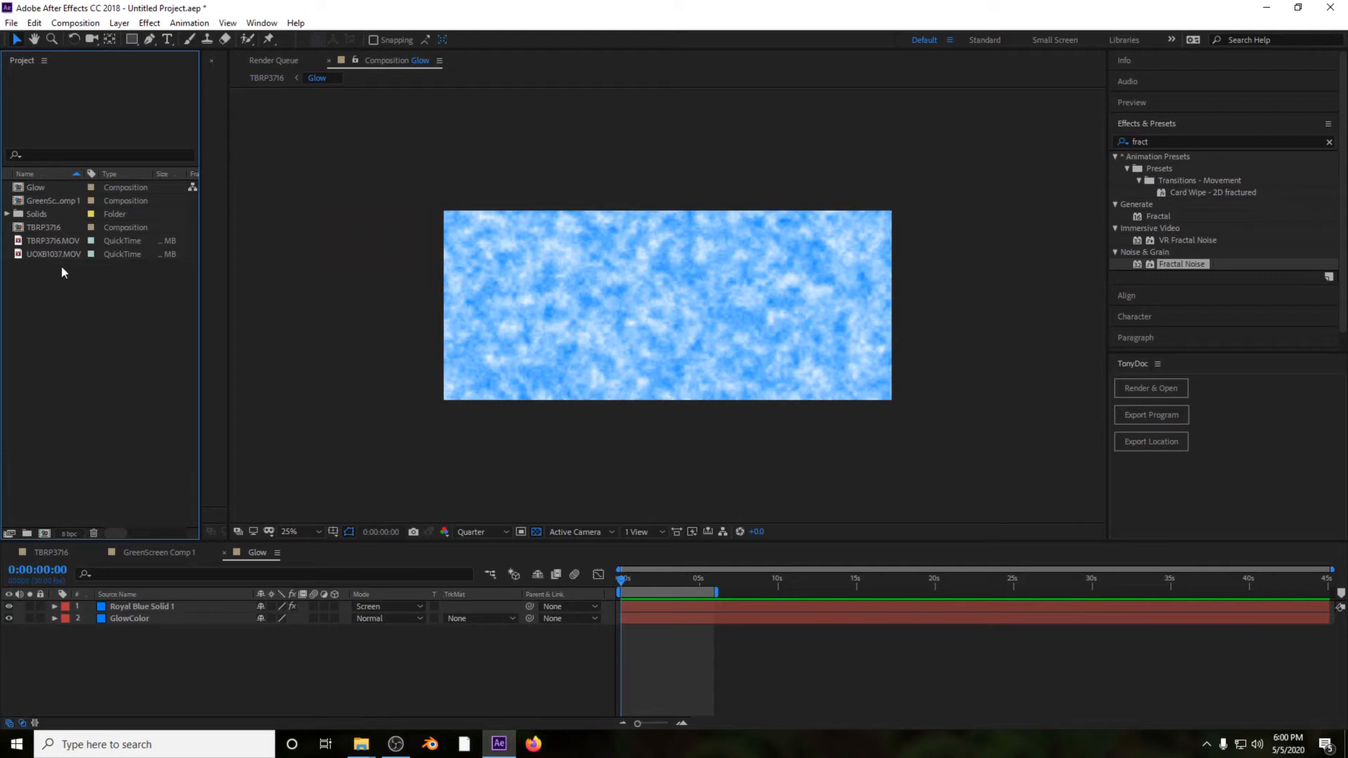
click(139, 553)
click(51, 552)
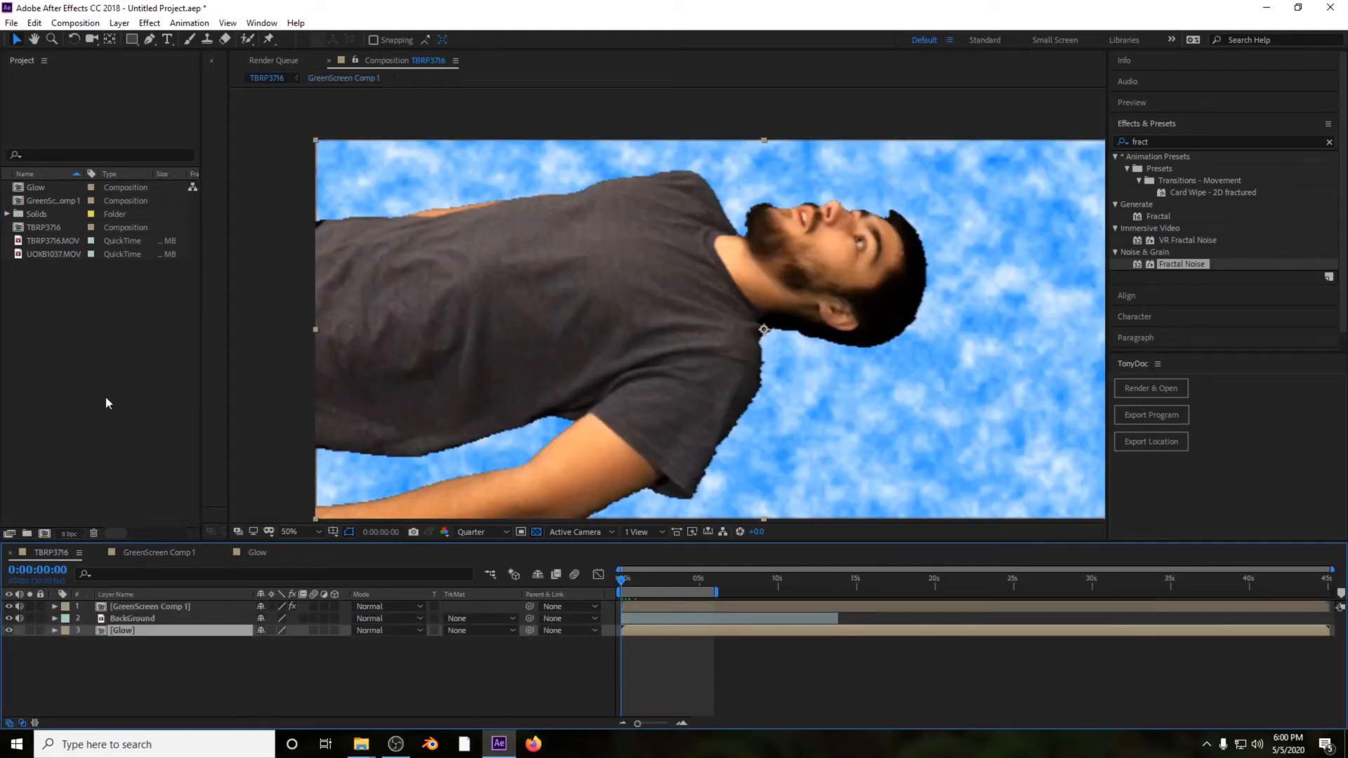
double_click(135, 606)
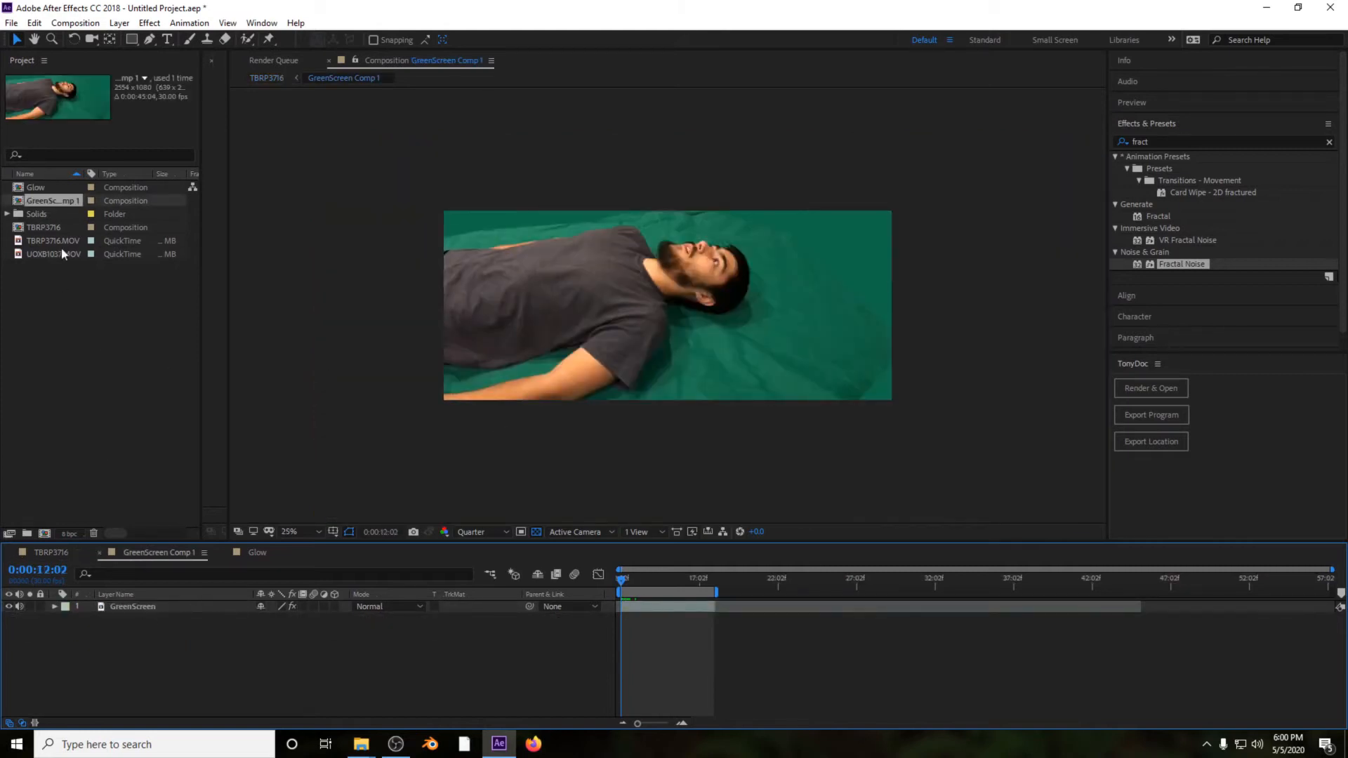
click(56, 552)
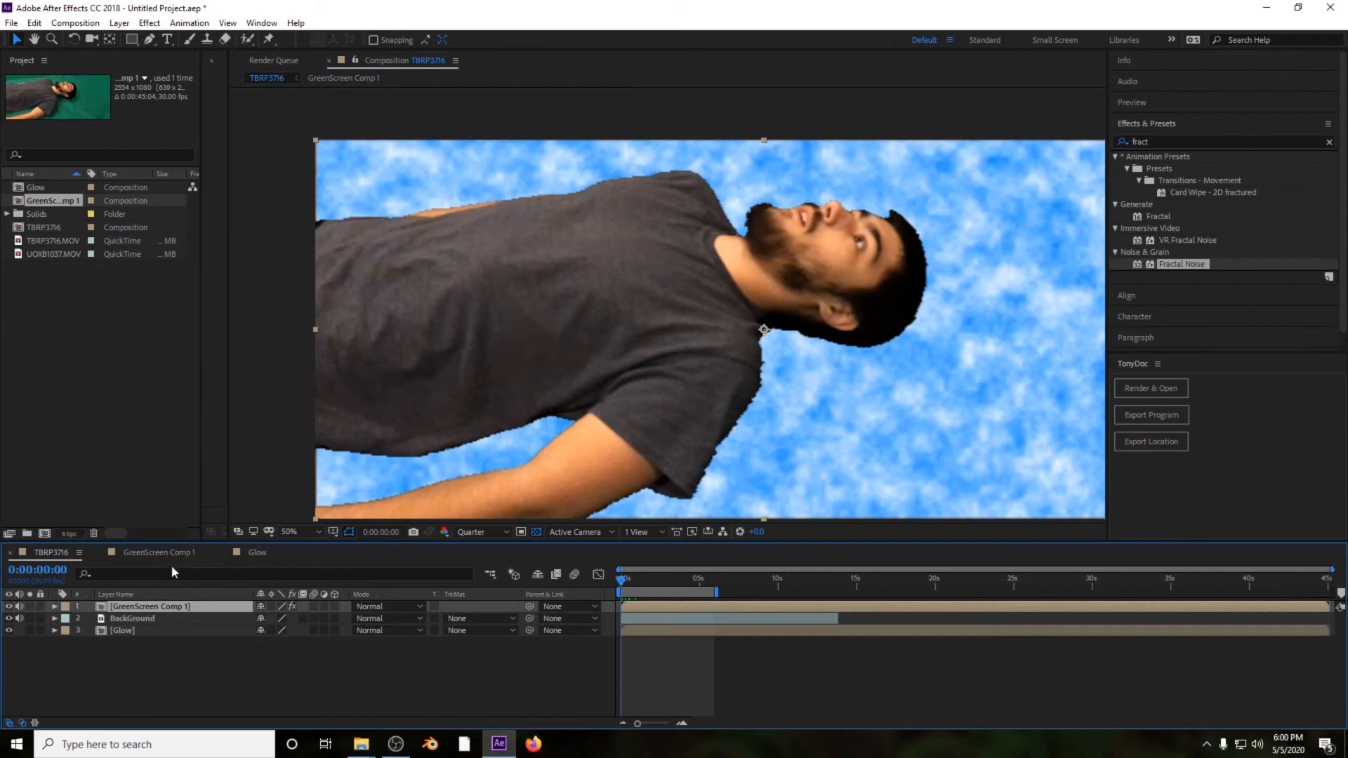
double_click(128, 631)
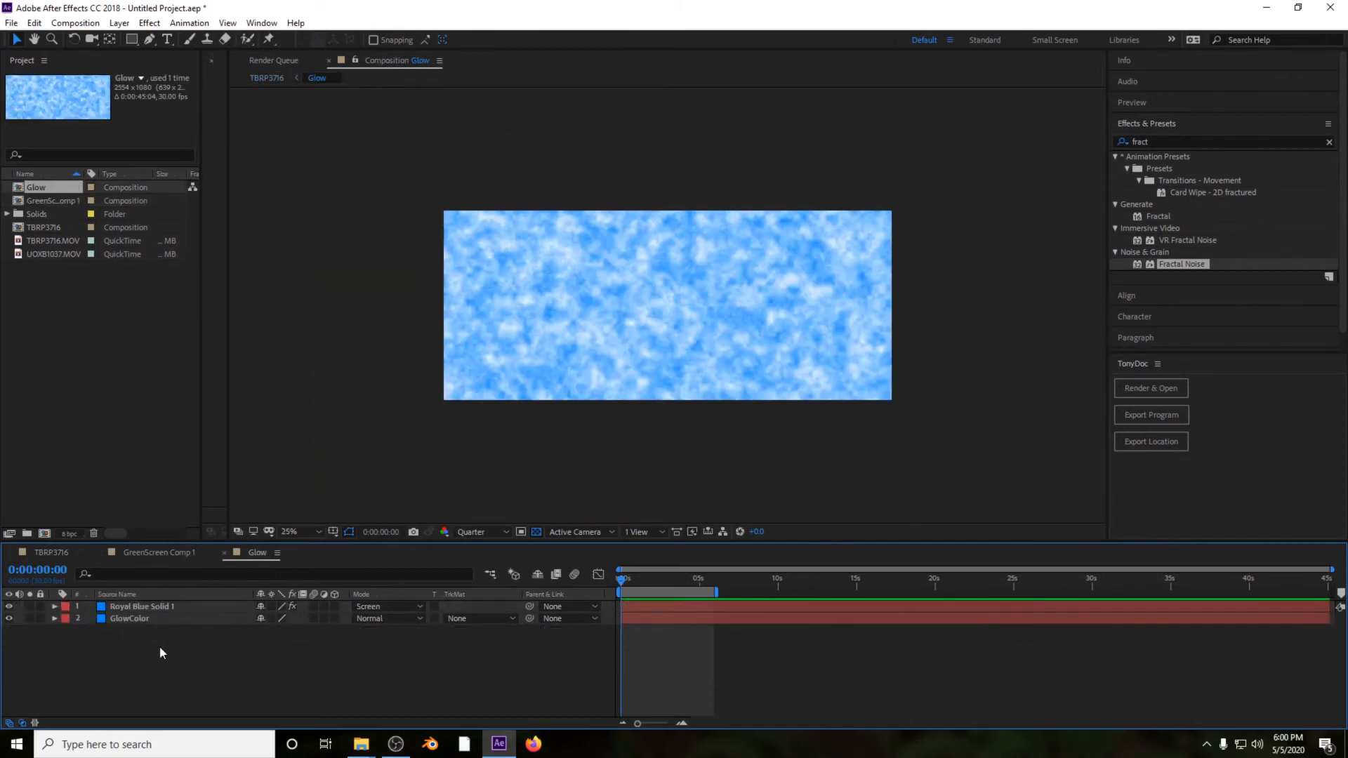
drag(51, 201, 133, 604)
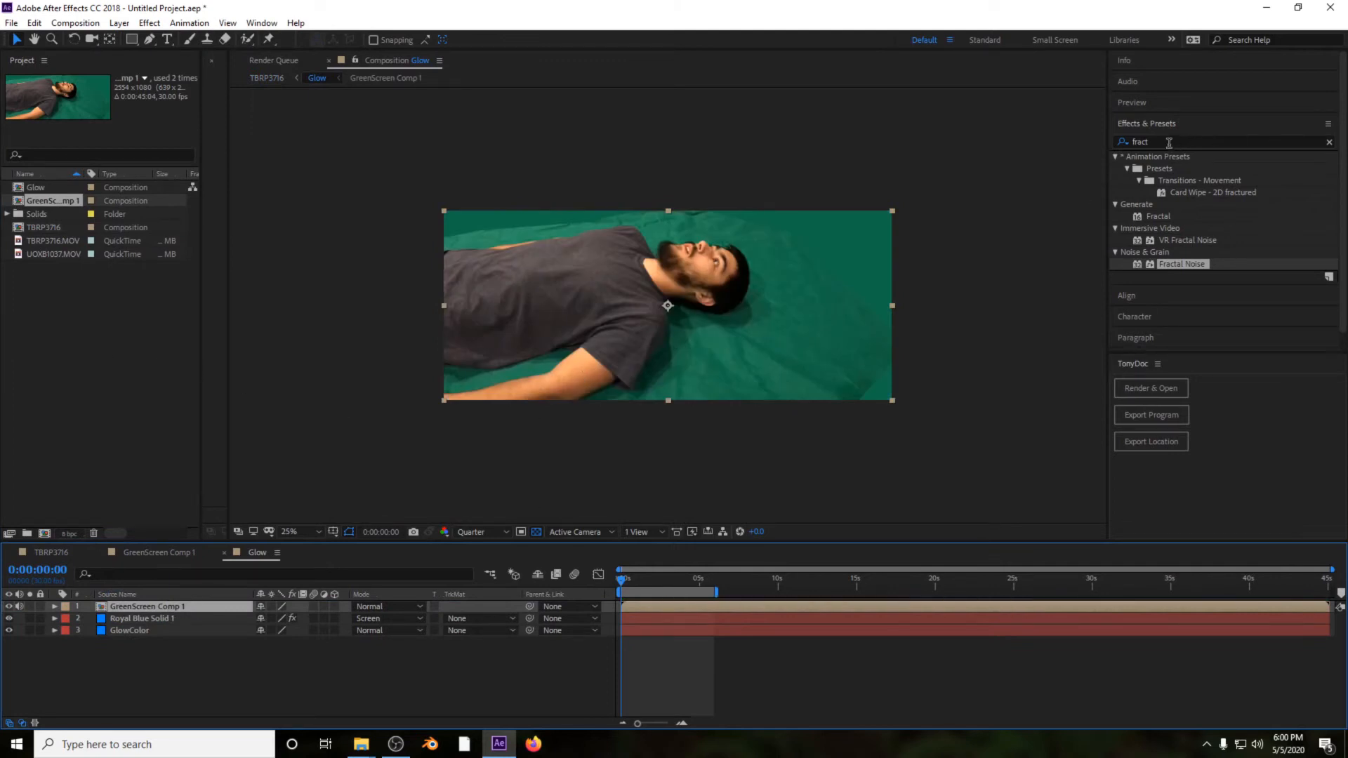
Step: Apply Keylight (1.2) to GreenScreen Comp 1 in the Glow composition and sample the green backdrop as the Screen Colour
click(1140, 142)
key(BackSpace)
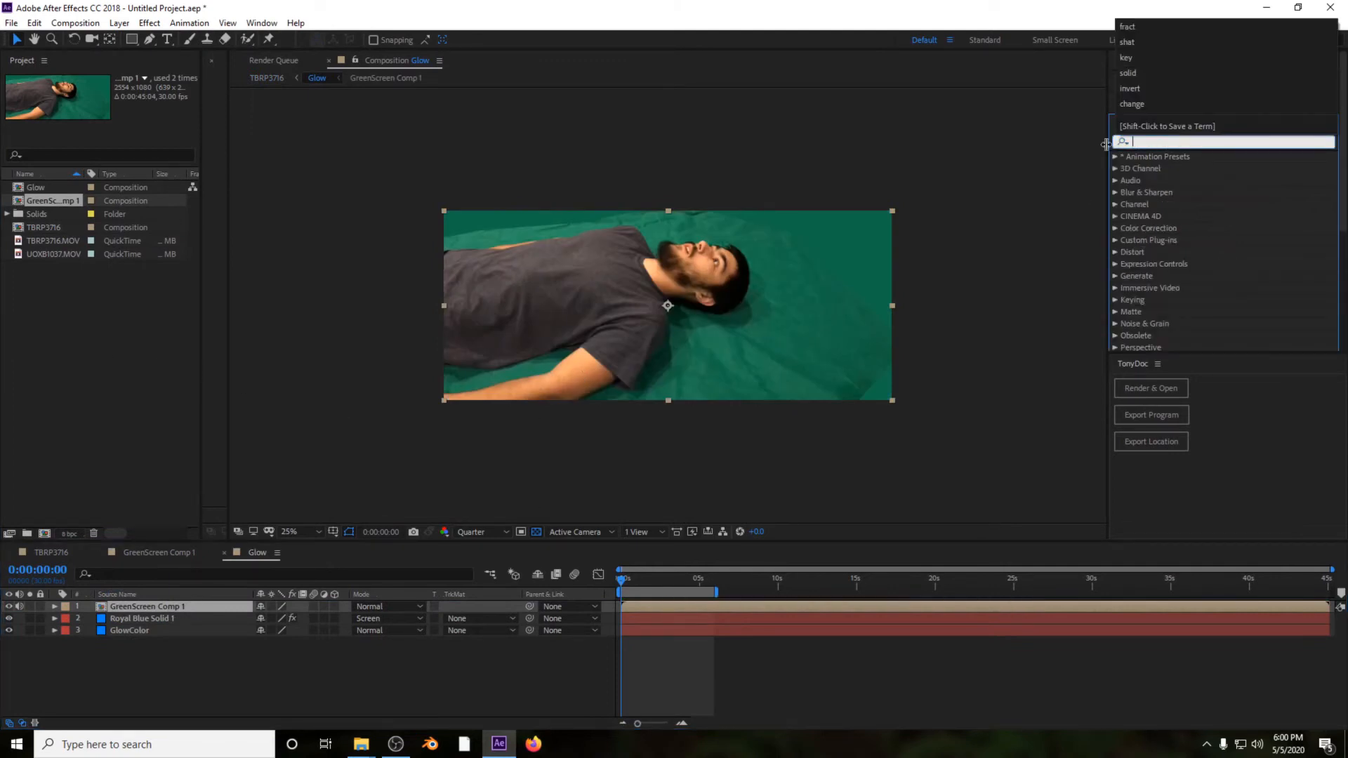
text(keyl)
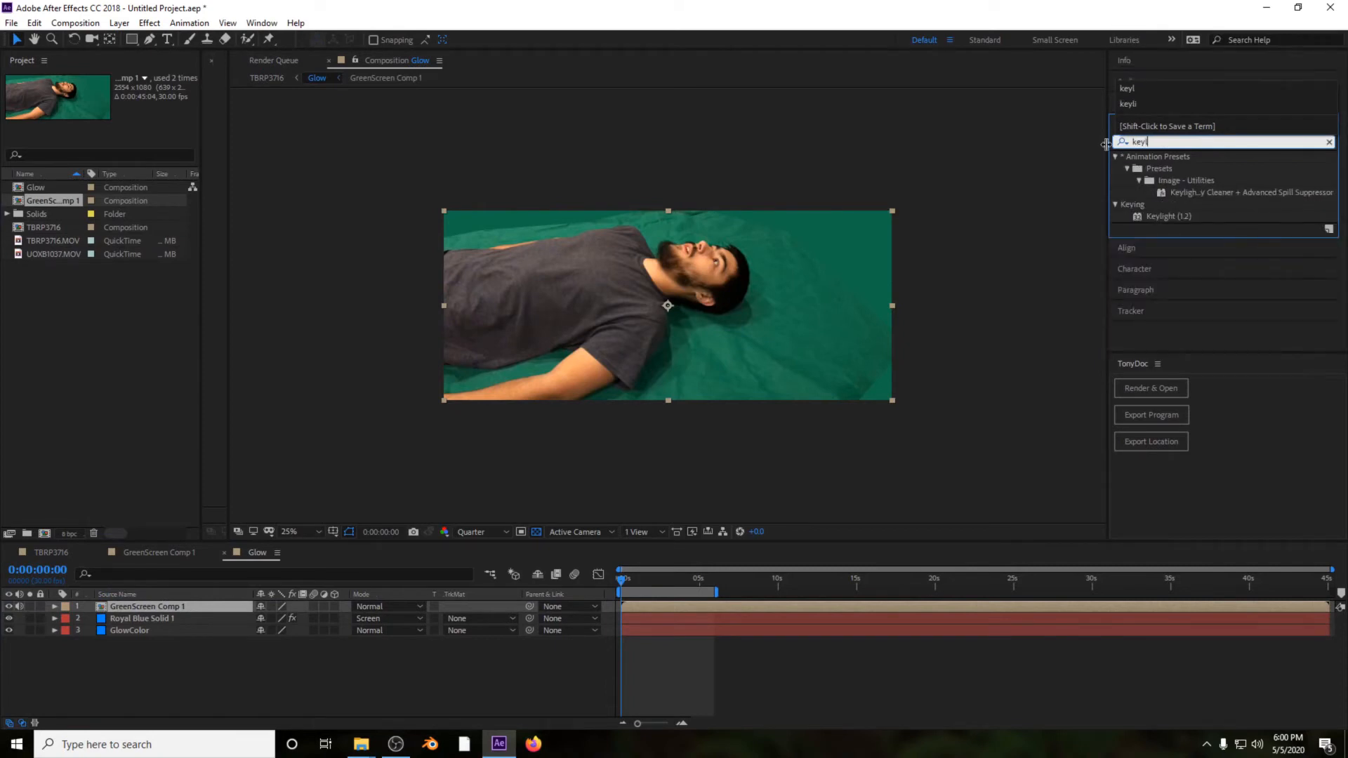
drag(1168, 216, 161, 603)
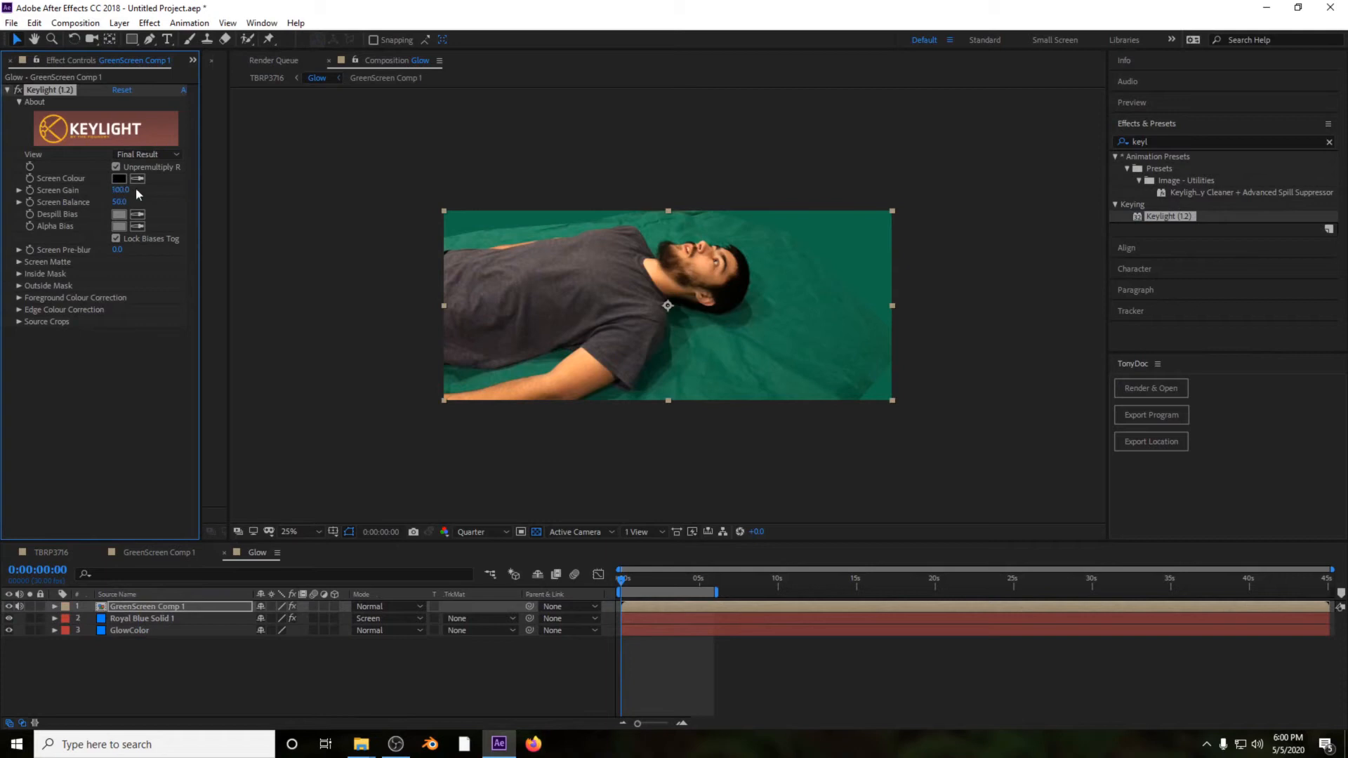
click(766, 270)
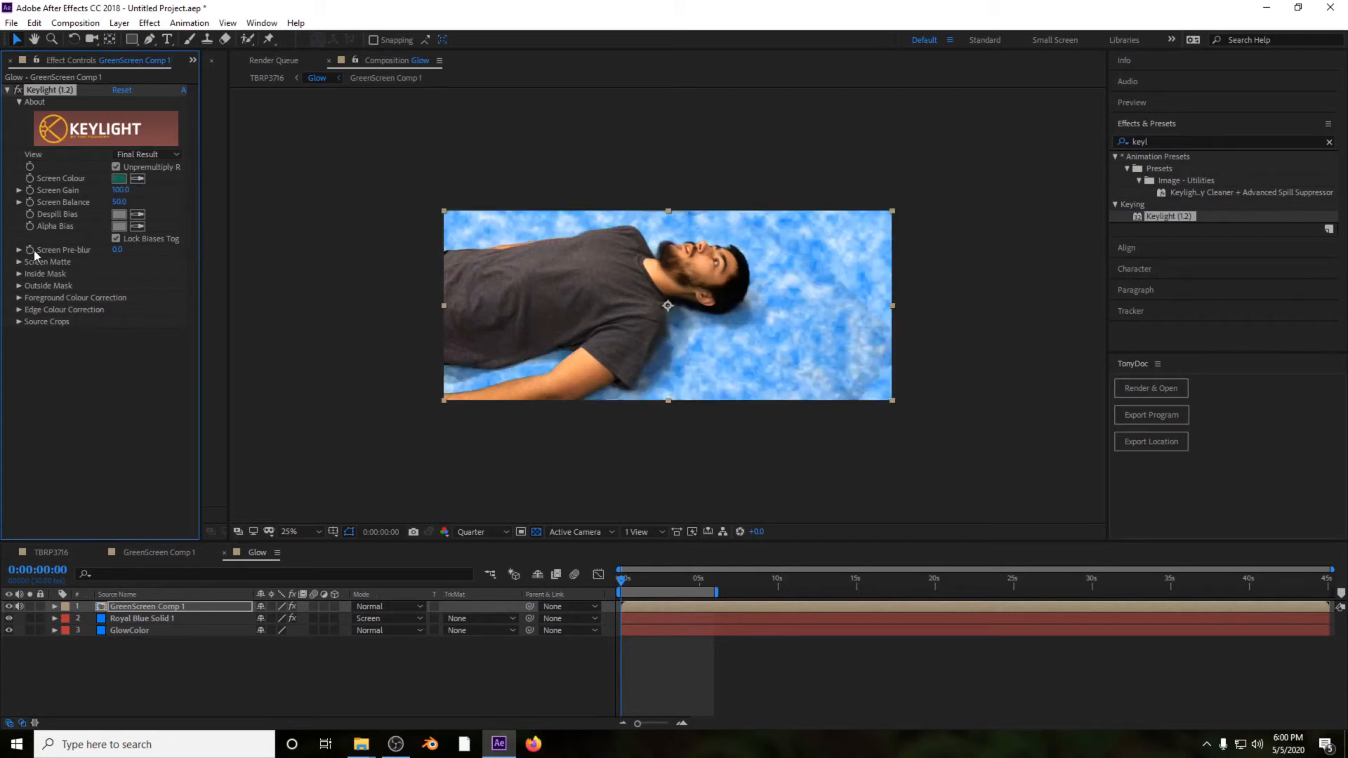
Step: Set Keylight's Screen Matte values to Clip Black 79.9 and Clip White 80, and collapse the effect
click(20, 261)
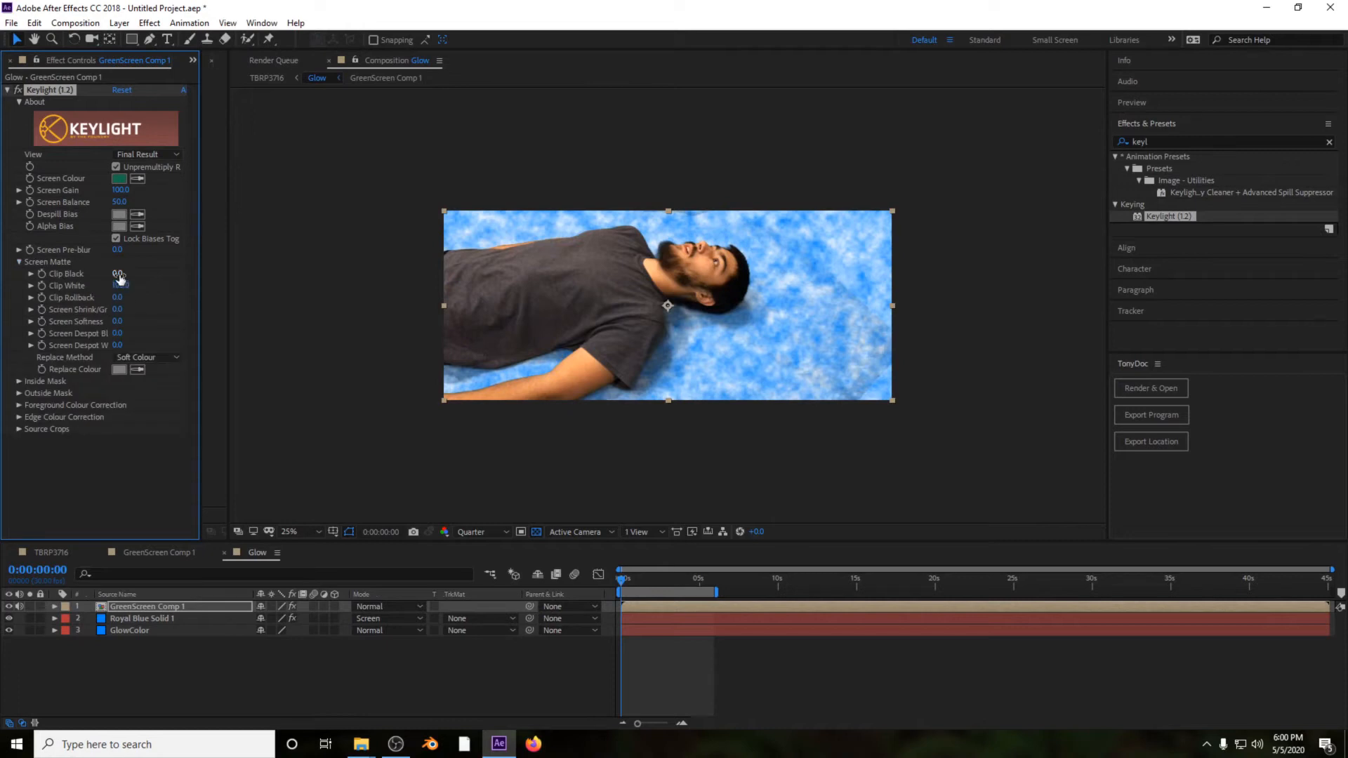
click(117, 274)
text(79.8)
key(Return)
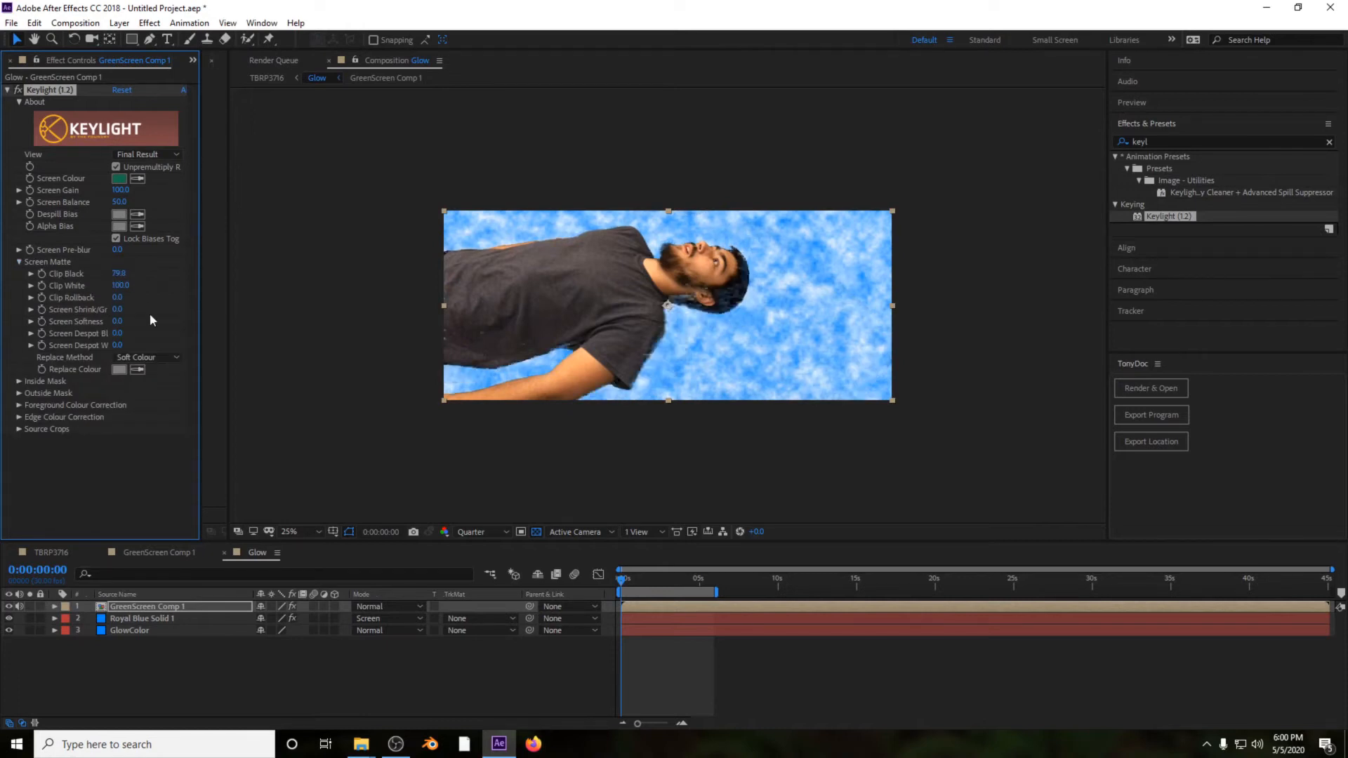
click(118, 286)
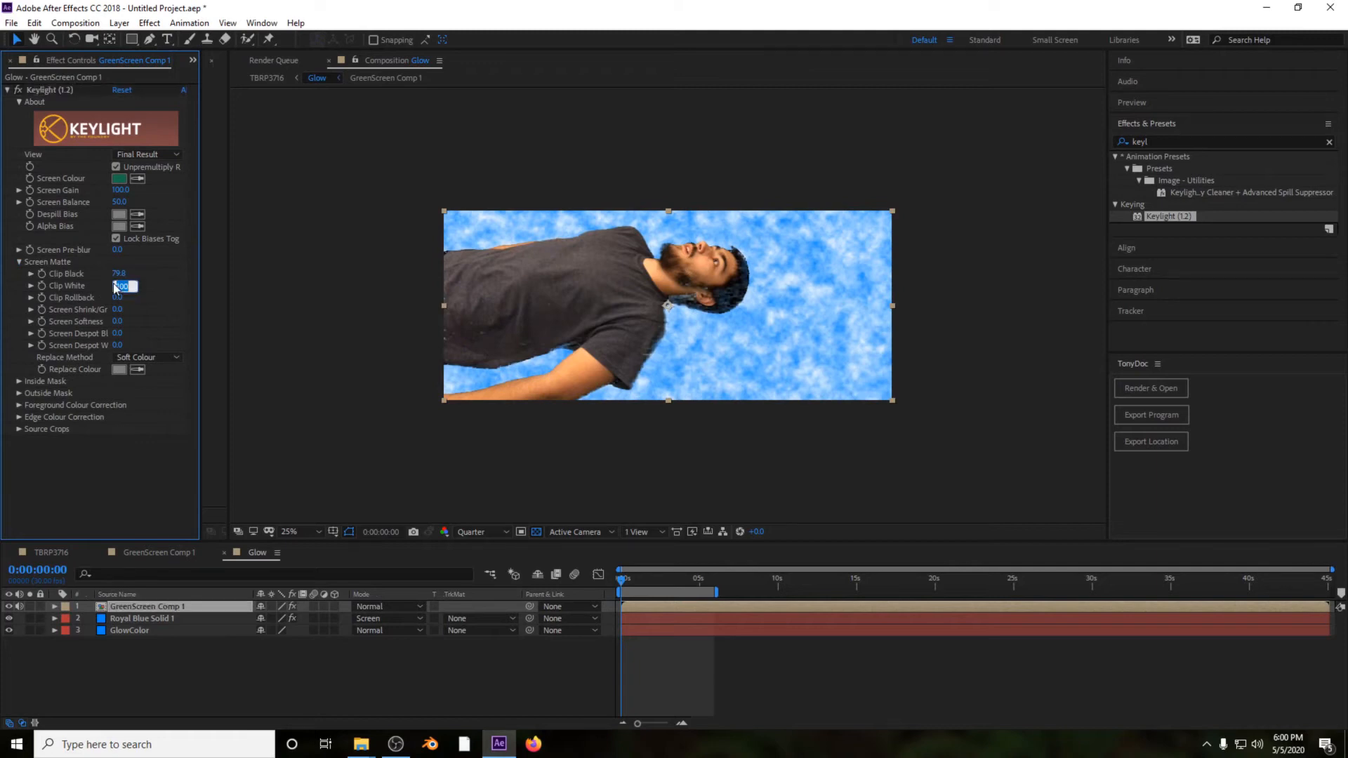
text(80)
key(Return)
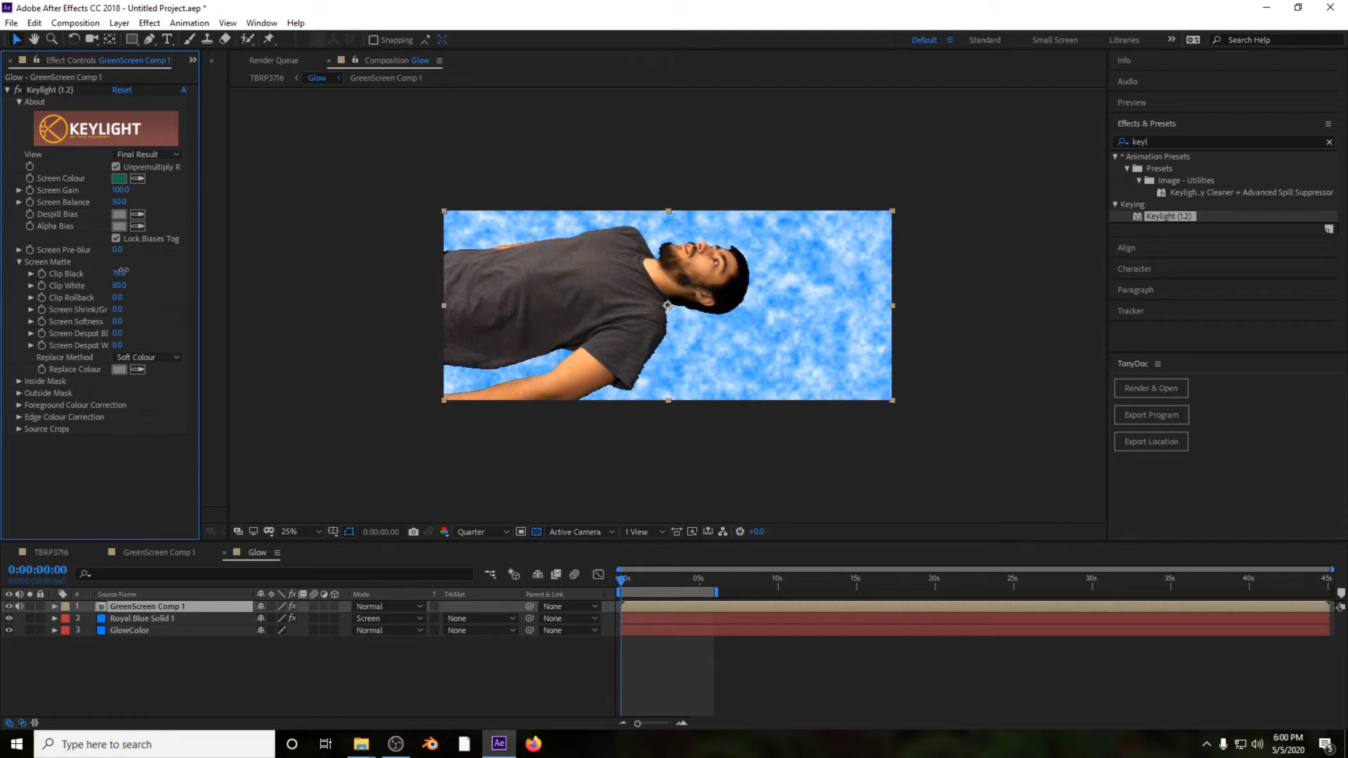
click(123, 272)
text(79.9)
key(Return)
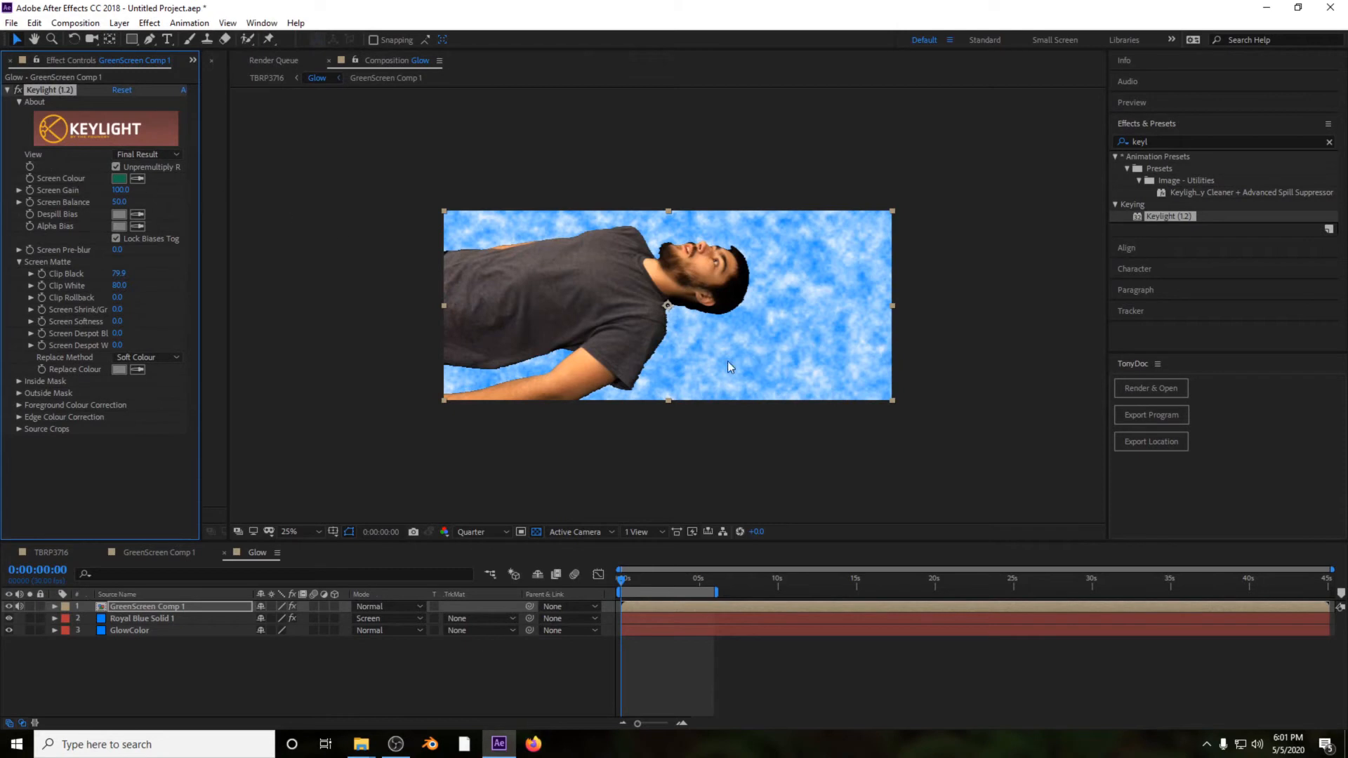
key(period)
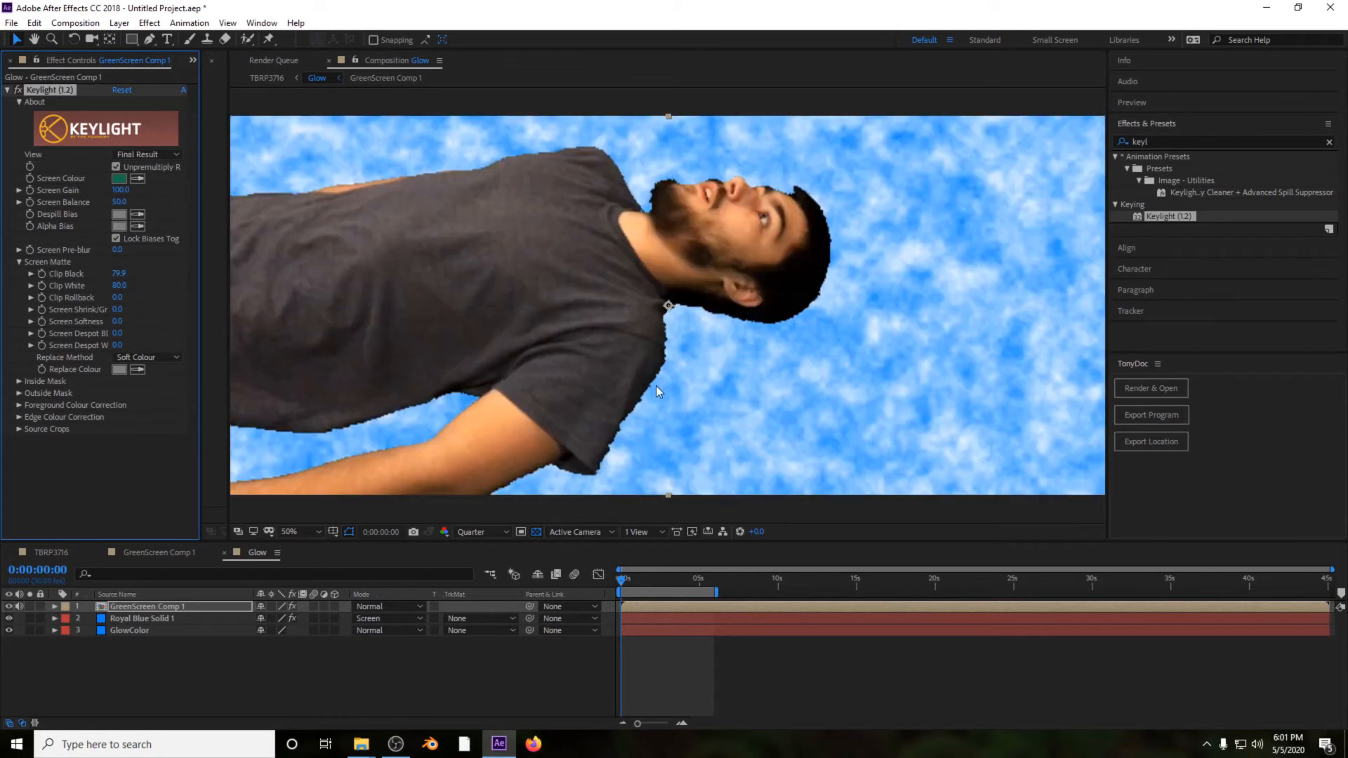
click(8, 90)
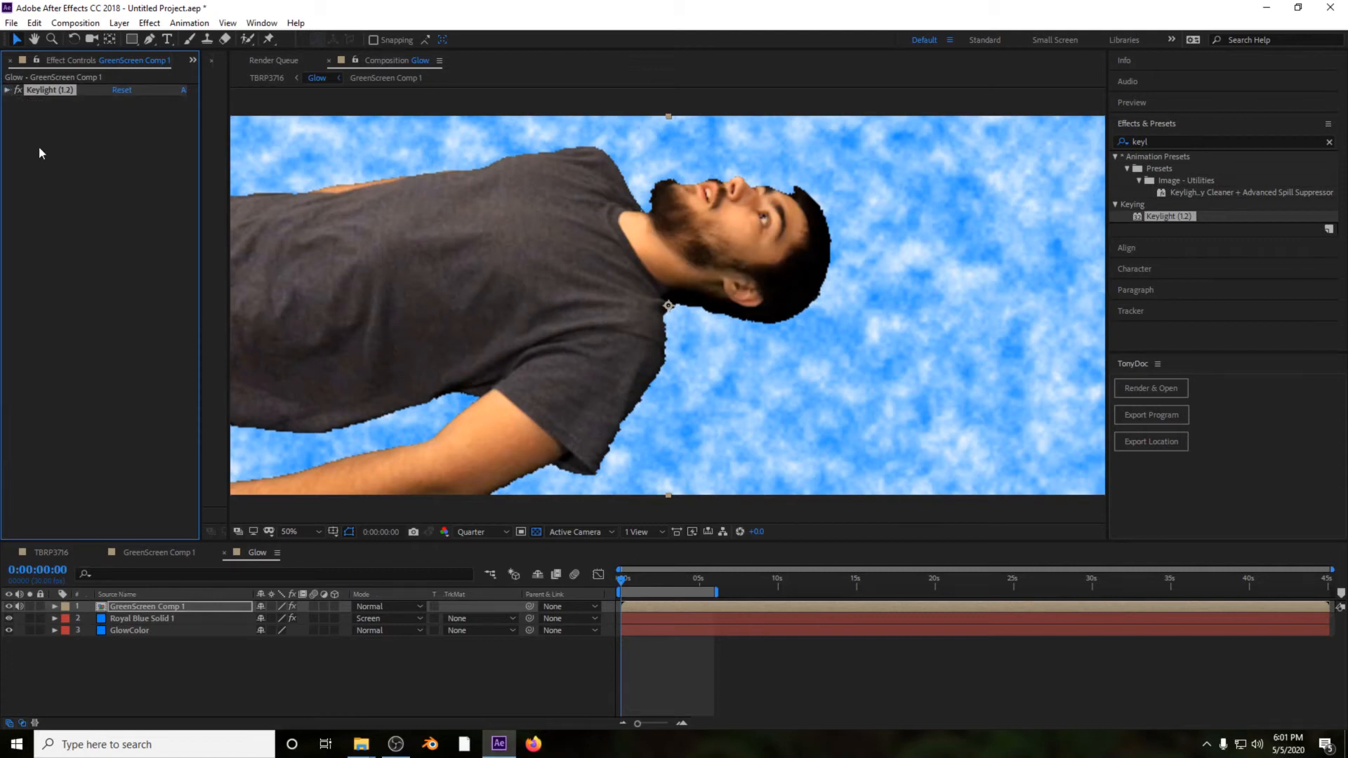
Step: Find the Solid Composite effect, apply it to GreenScreen Comp 1 and set its color to green 00FF00
click(1180, 143)
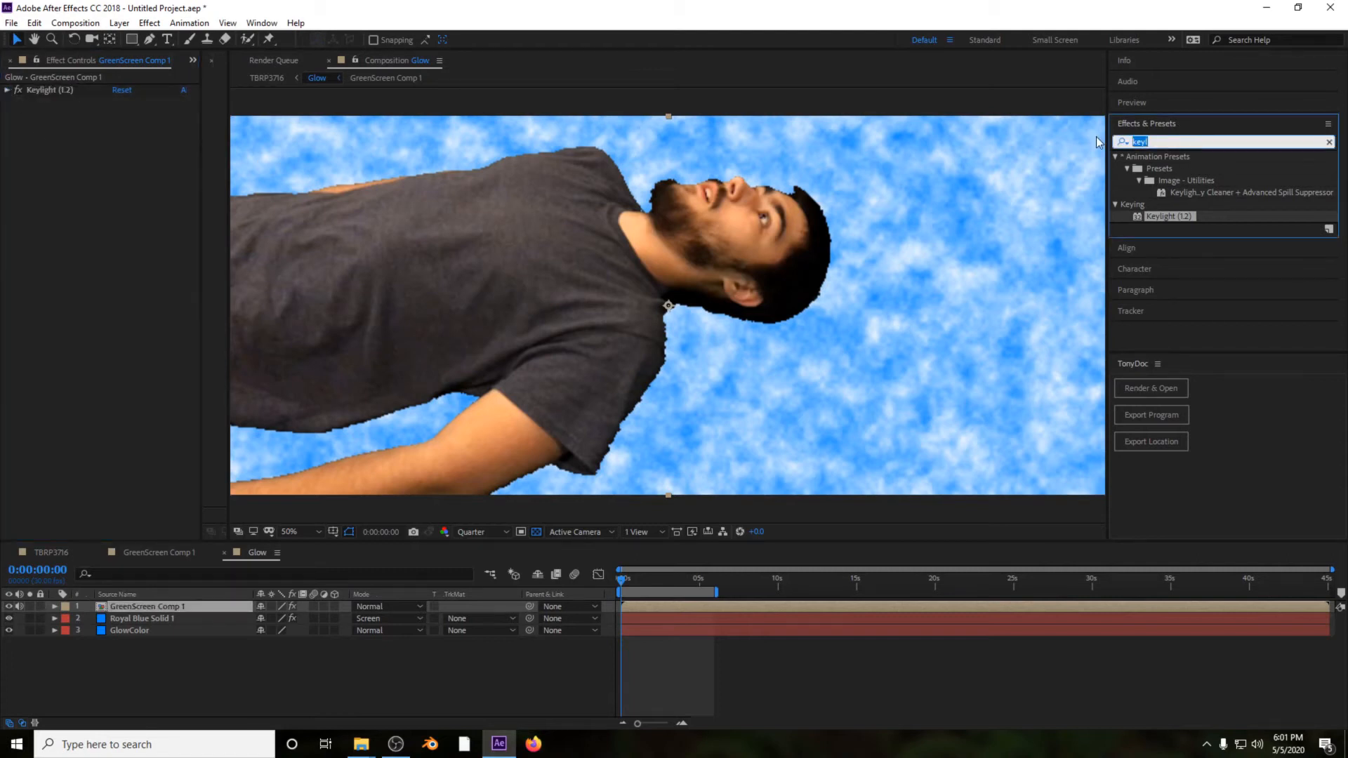
text(soli)
text(d)
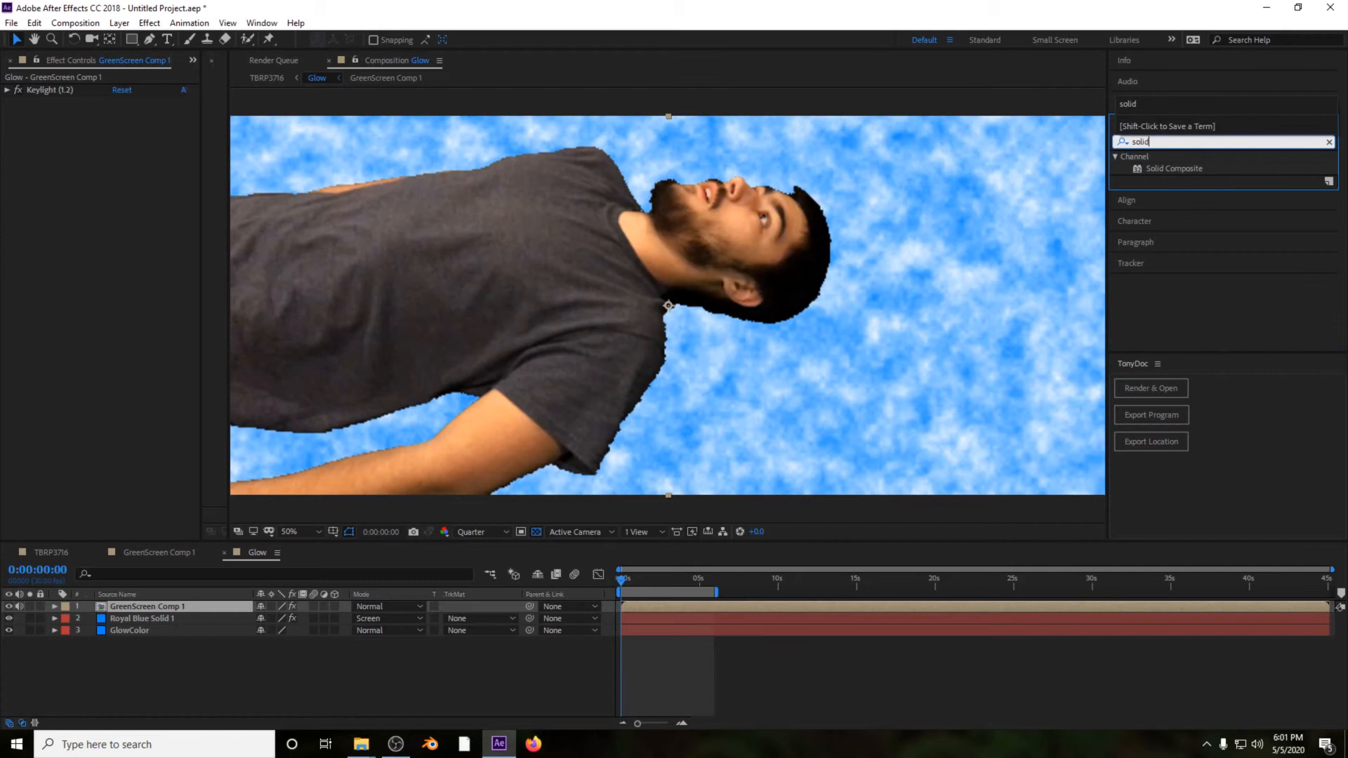
drag(1173, 168, 331, 250)
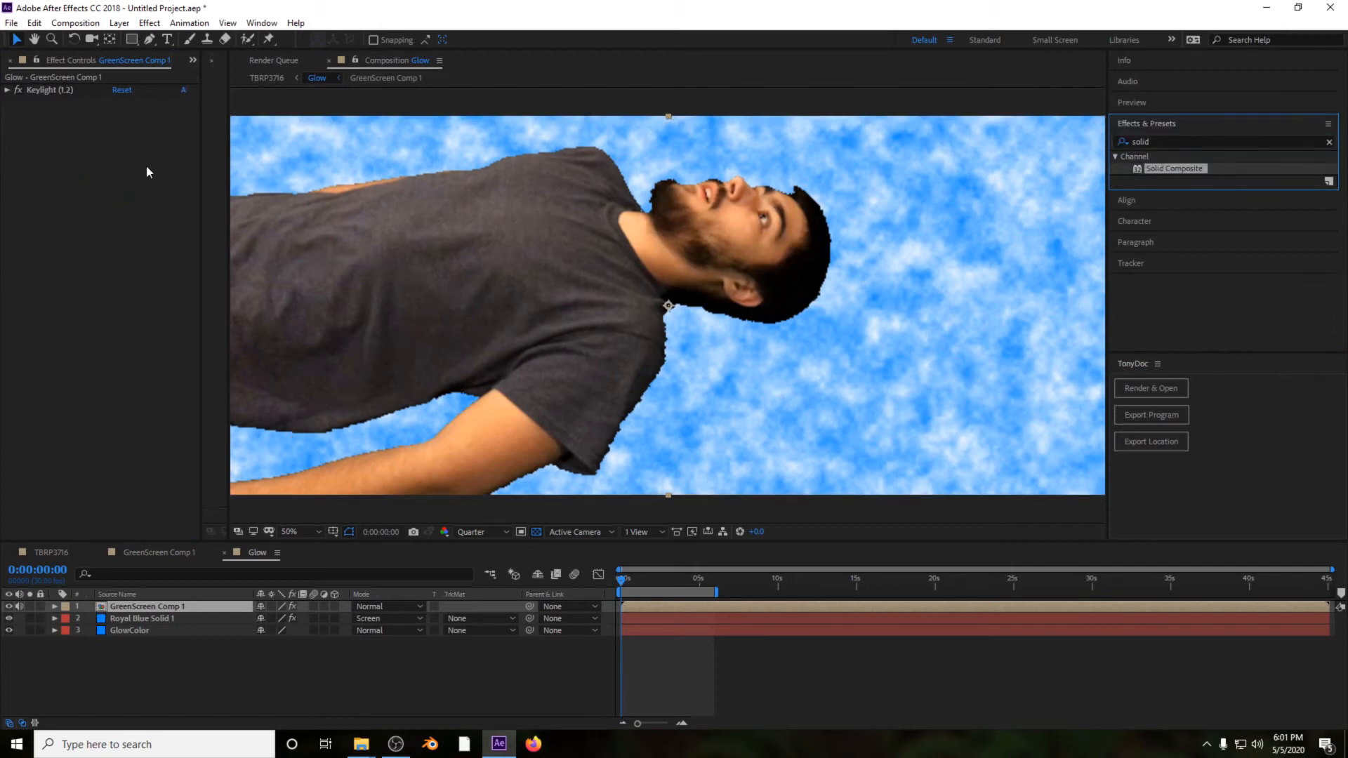
click(133, 131)
text(00FF00)
key(Tab)
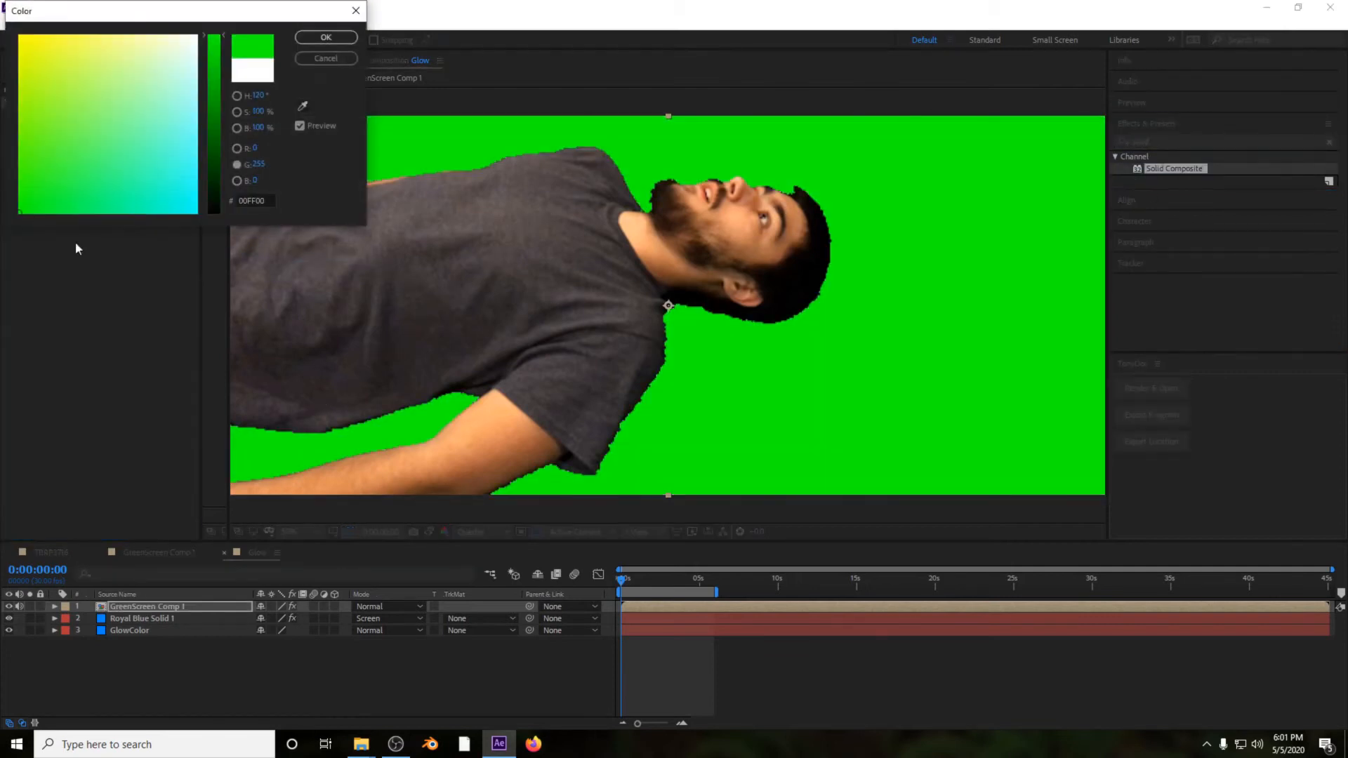
click(320, 39)
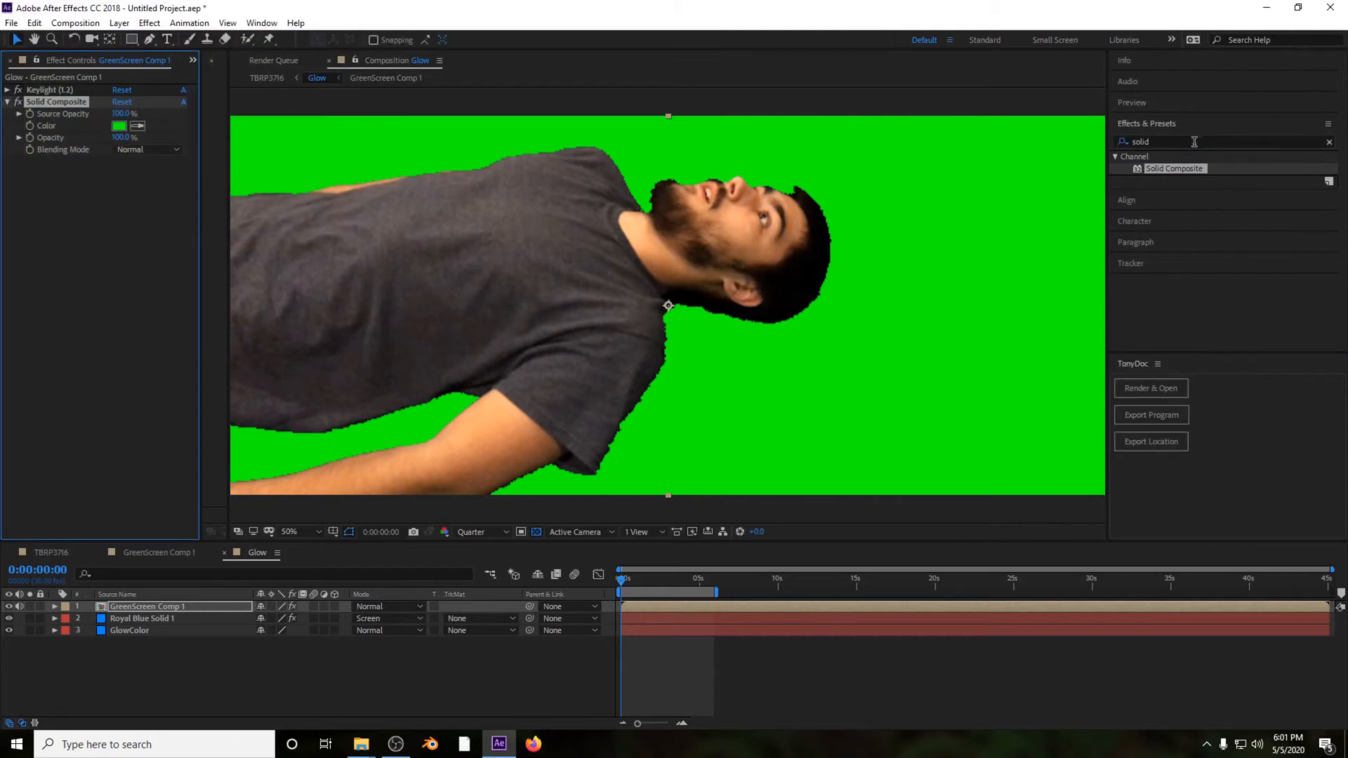
Step: Add a second Keylight (1.2) below Solid Composite, sample the solid green as its Screen Colour and collapse the effects
drag(1192, 141, 831, 155)
text(keyl)
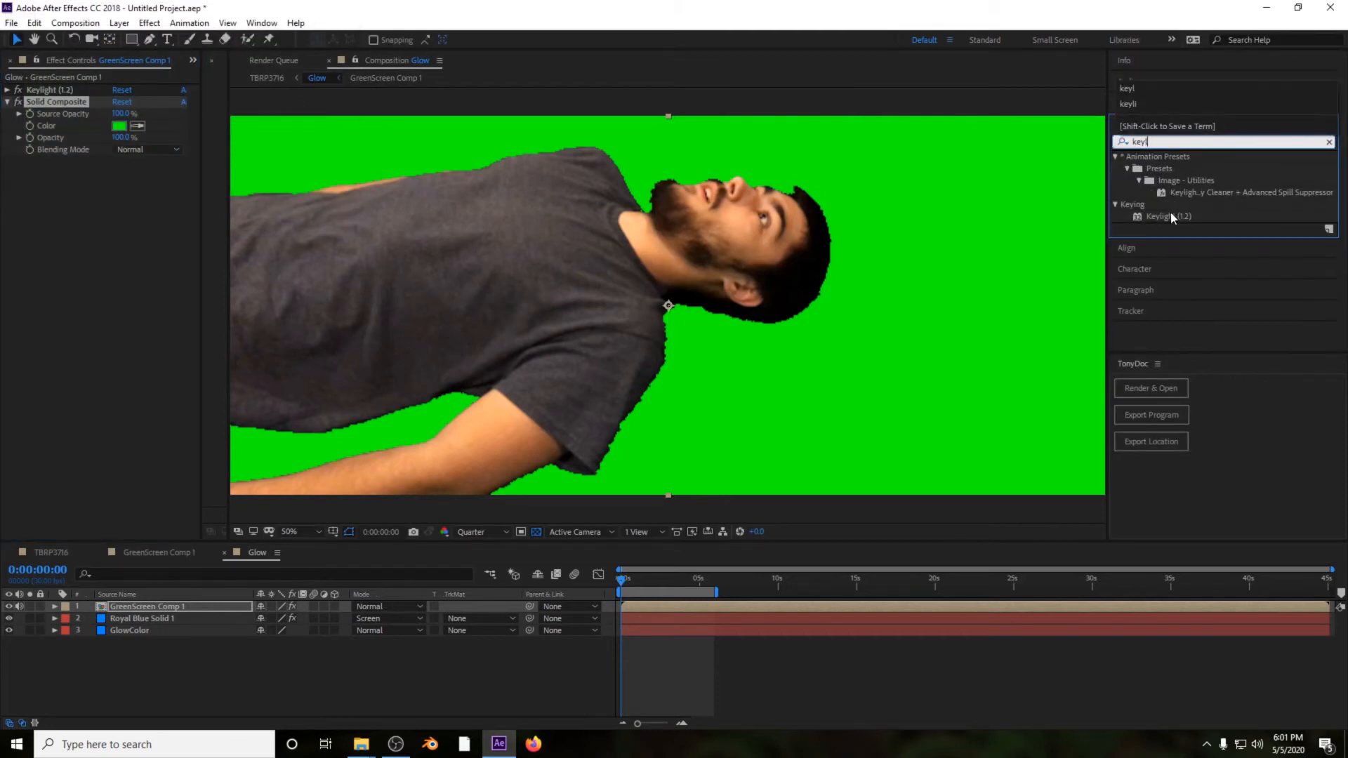
drag(1169, 215, 113, 217)
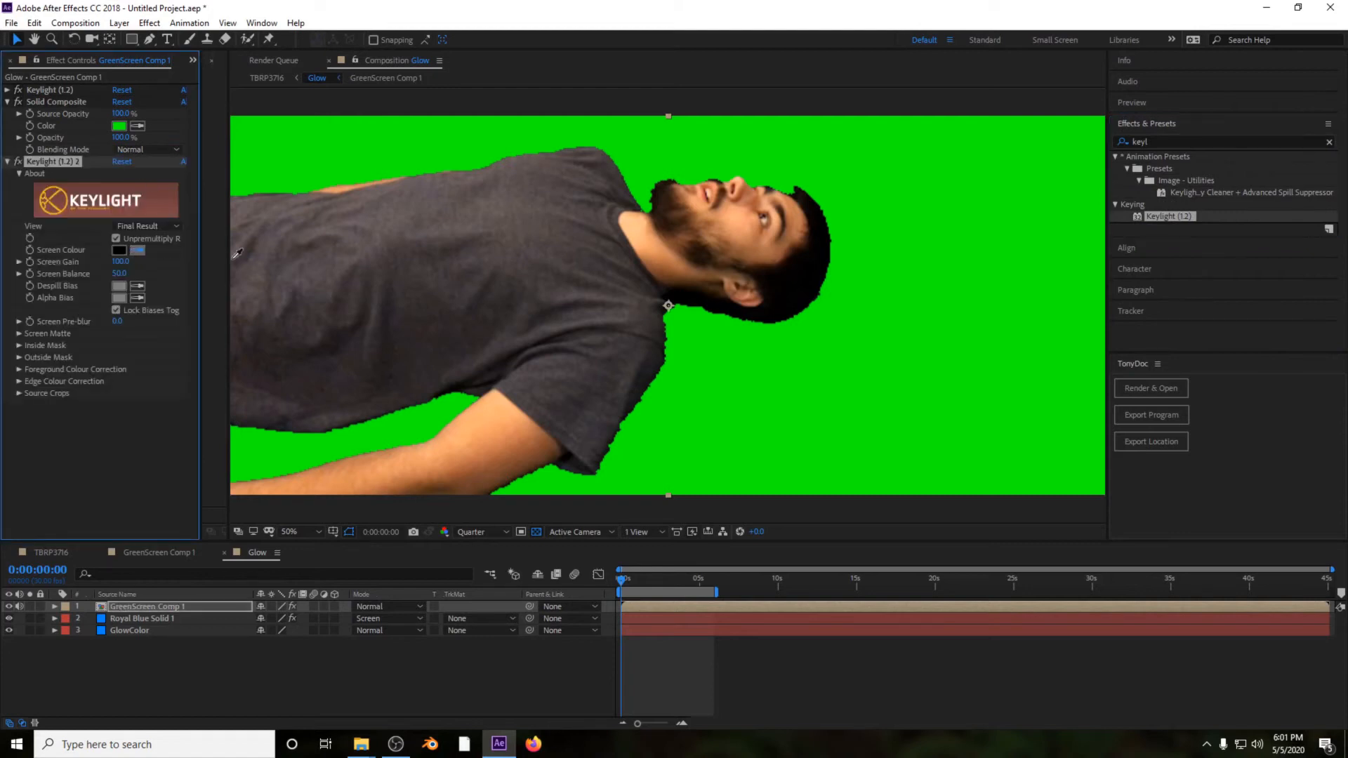
click(758, 376)
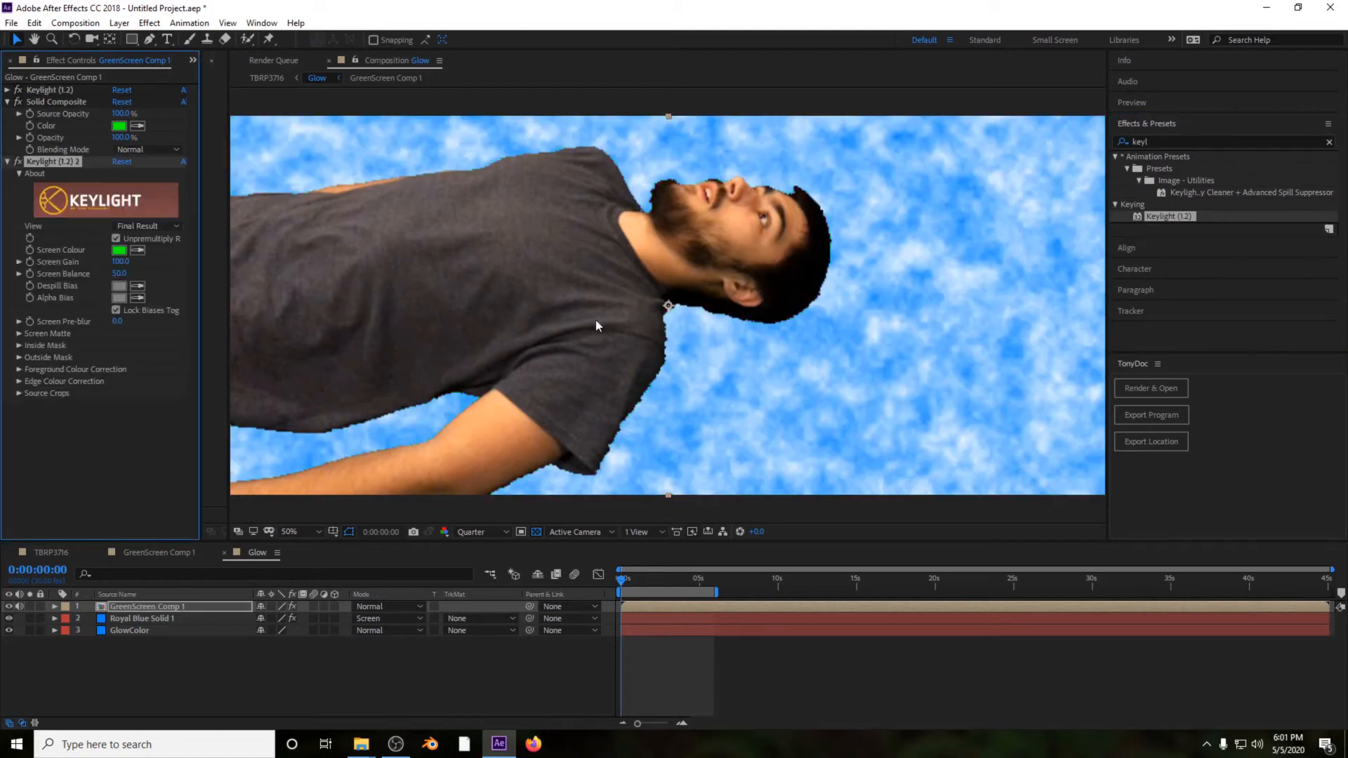
click(8, 102)
click(7, 114)
click(27, 143)
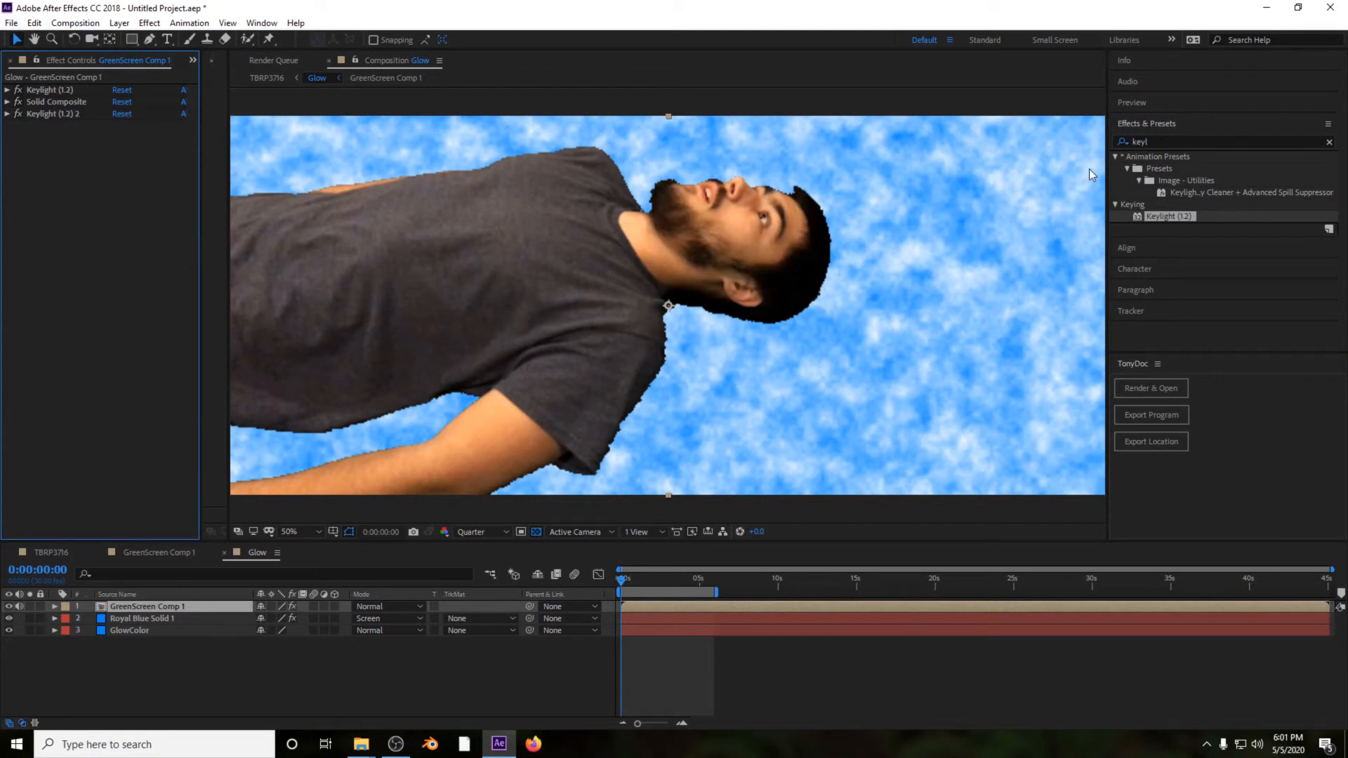
Step: Find the Invert effect, apply it to GreenScreen Comp 1 below the second Keylight, set its Channel to Alpha and collapse it
click(1123, 142)
key(BackSpace)
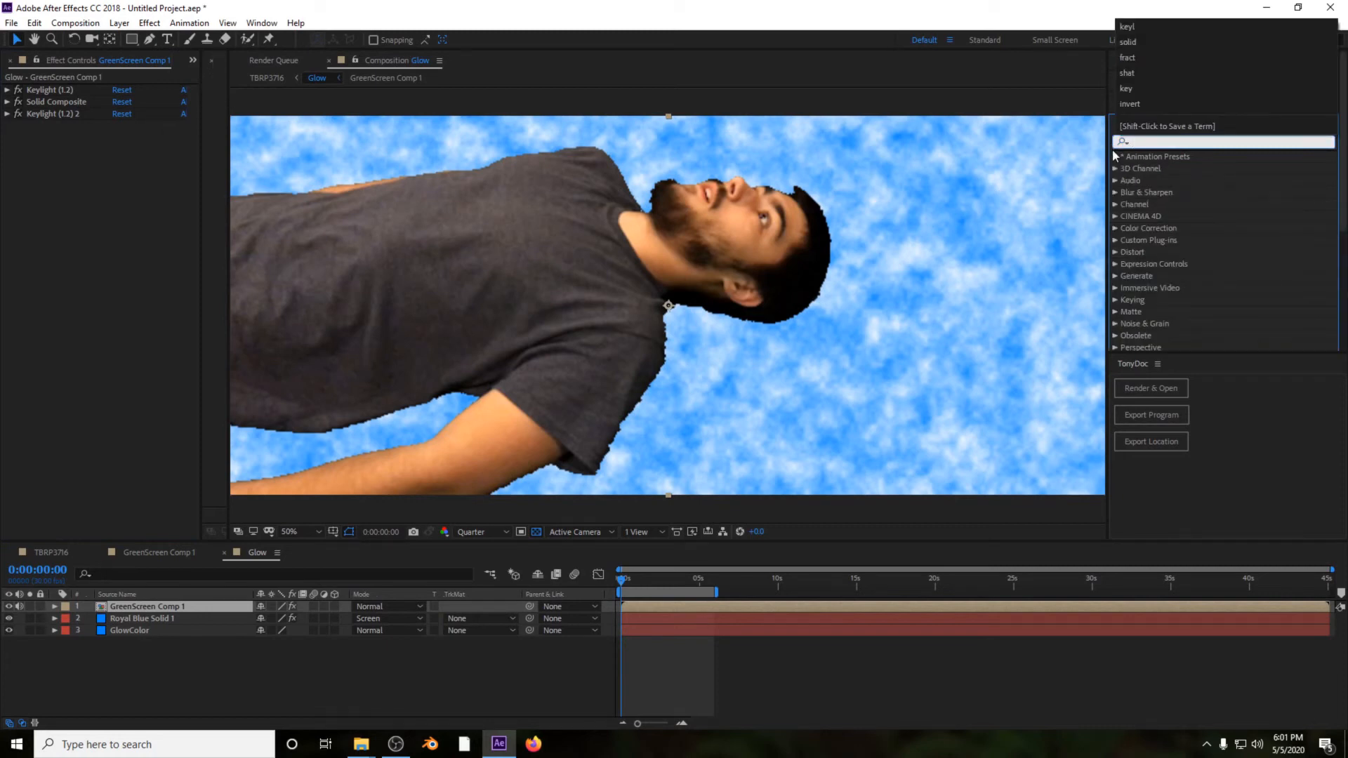
click(1112, 148)
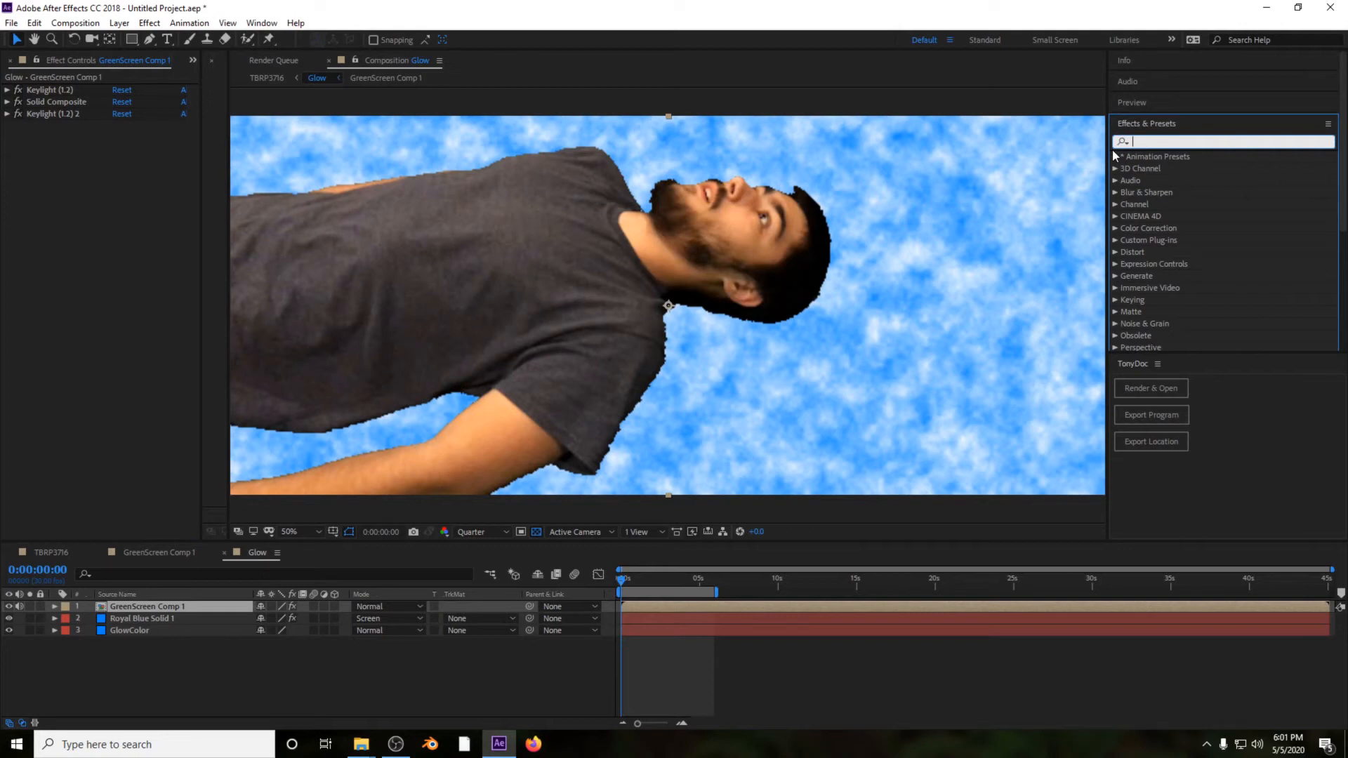
text(invert)
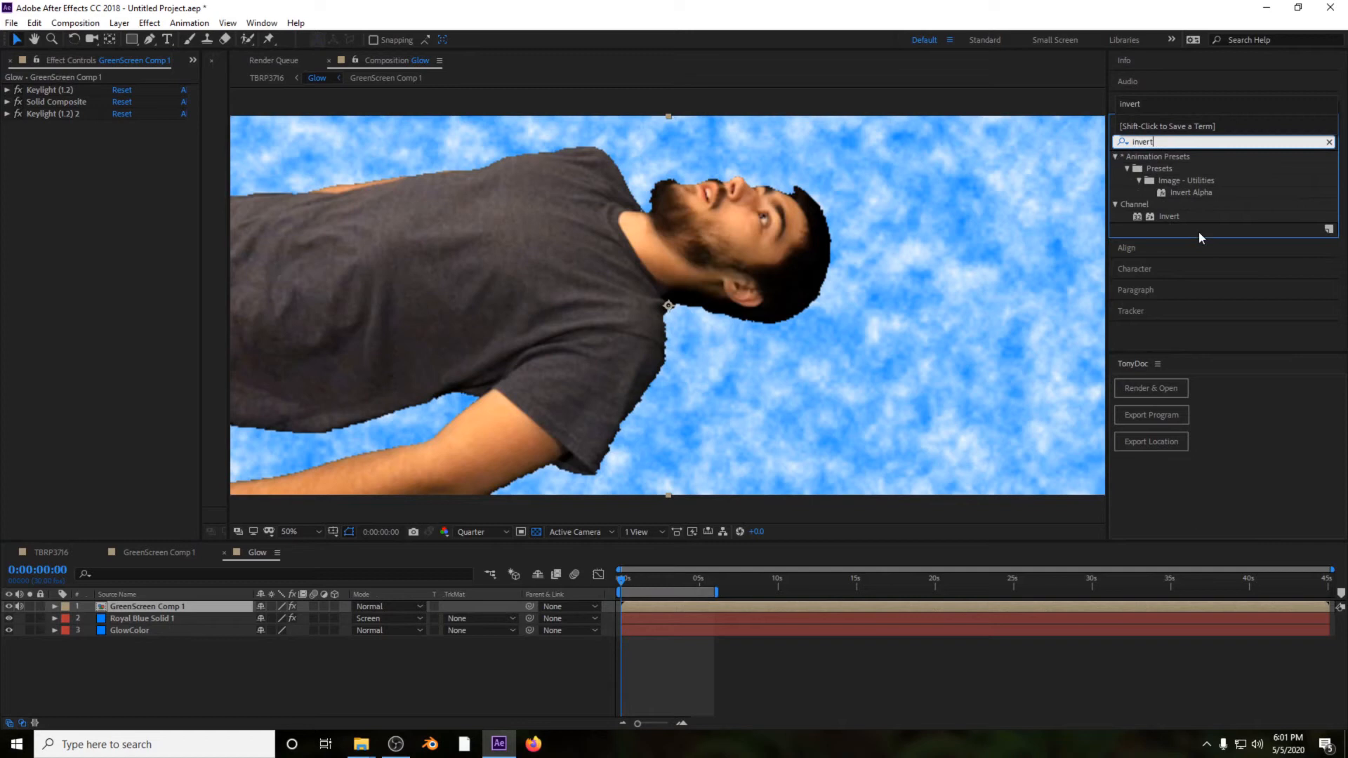
drag(1169, 216, 153, 187)
click(146, 138)
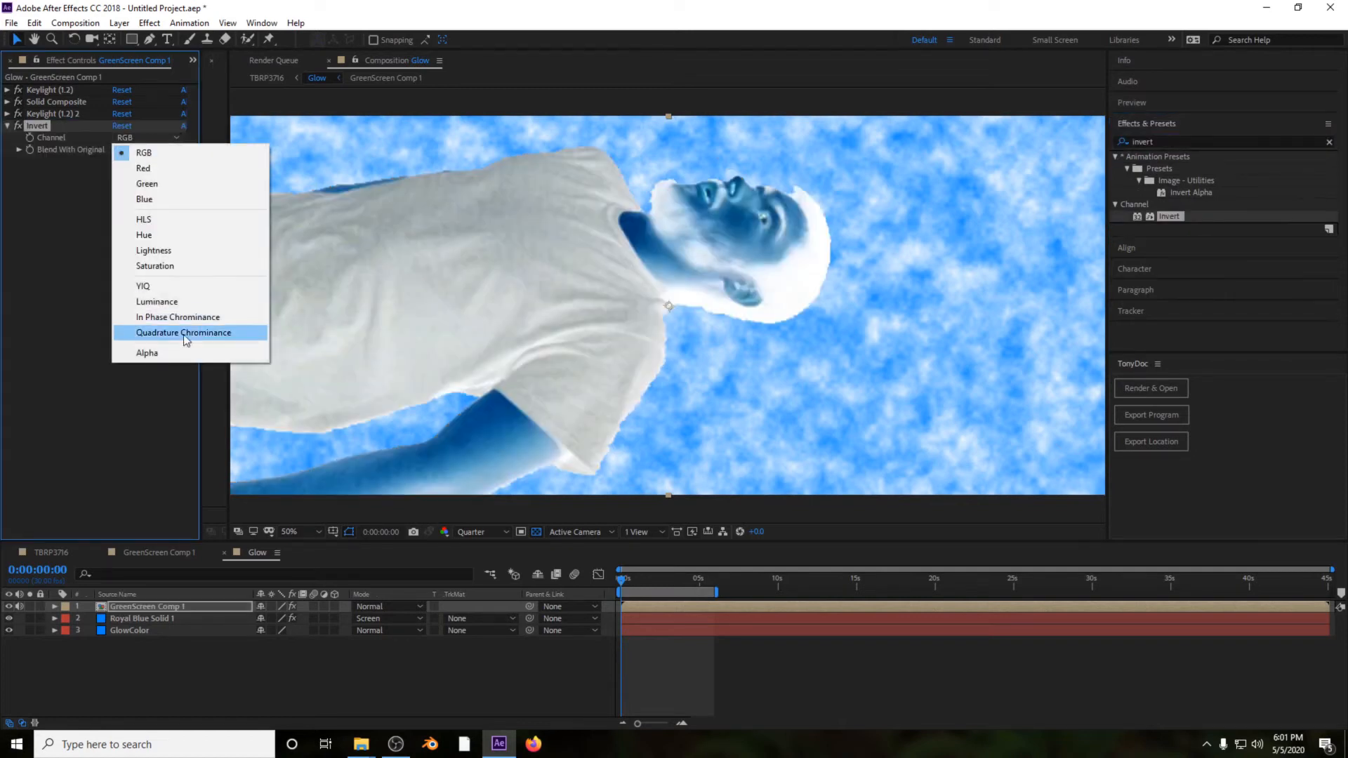
click(186, 355)
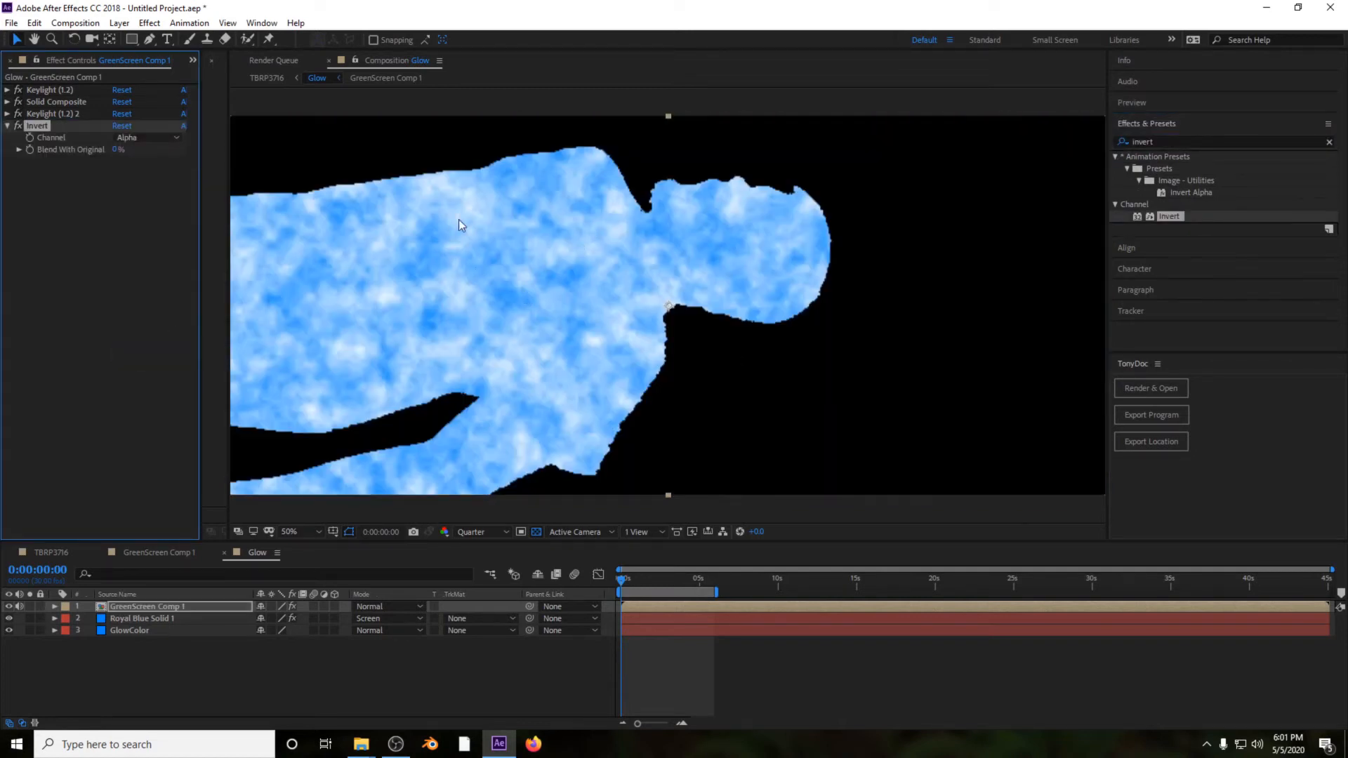
click(7, 125)
click(133, 654)
Step: Return to the TBRP3716 composition and collapse the Glow layer's properties
click(148, 552)
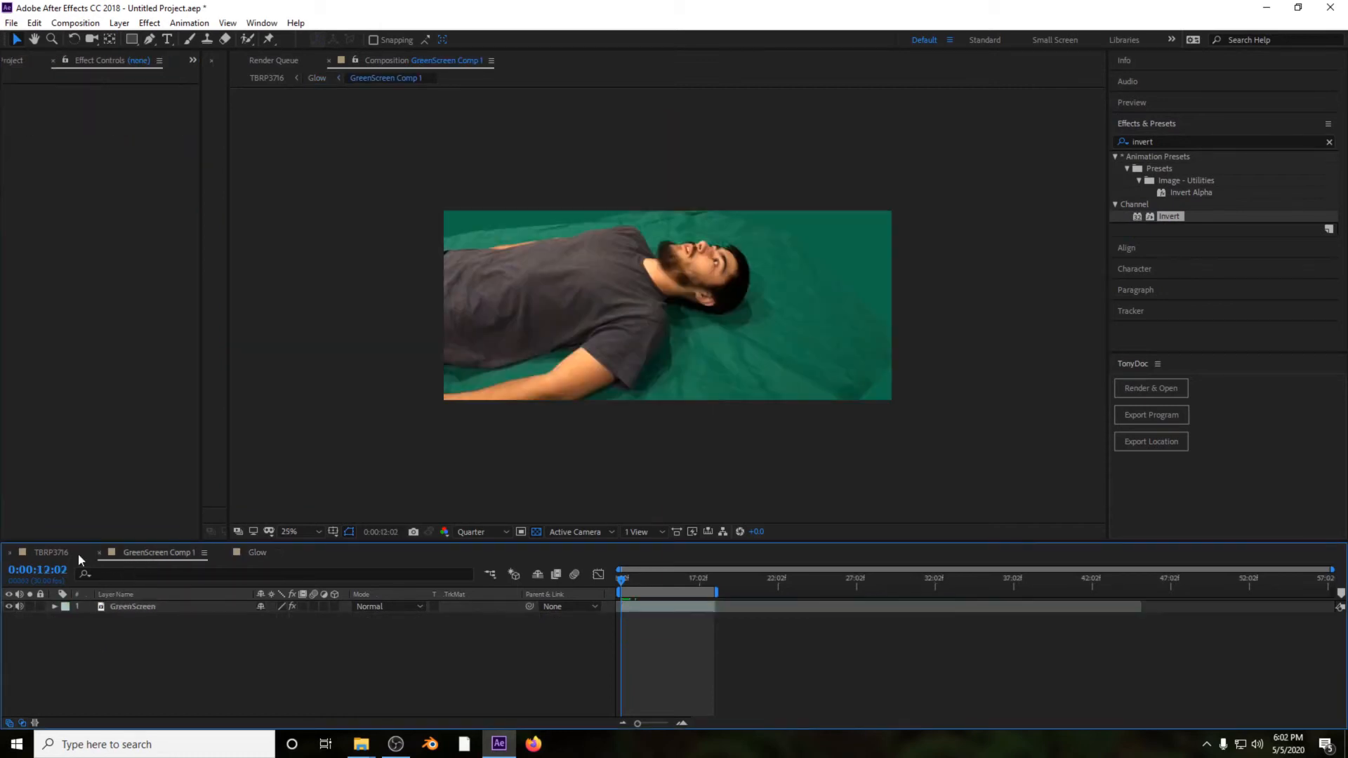
click(49, 552)
click(111, 662)
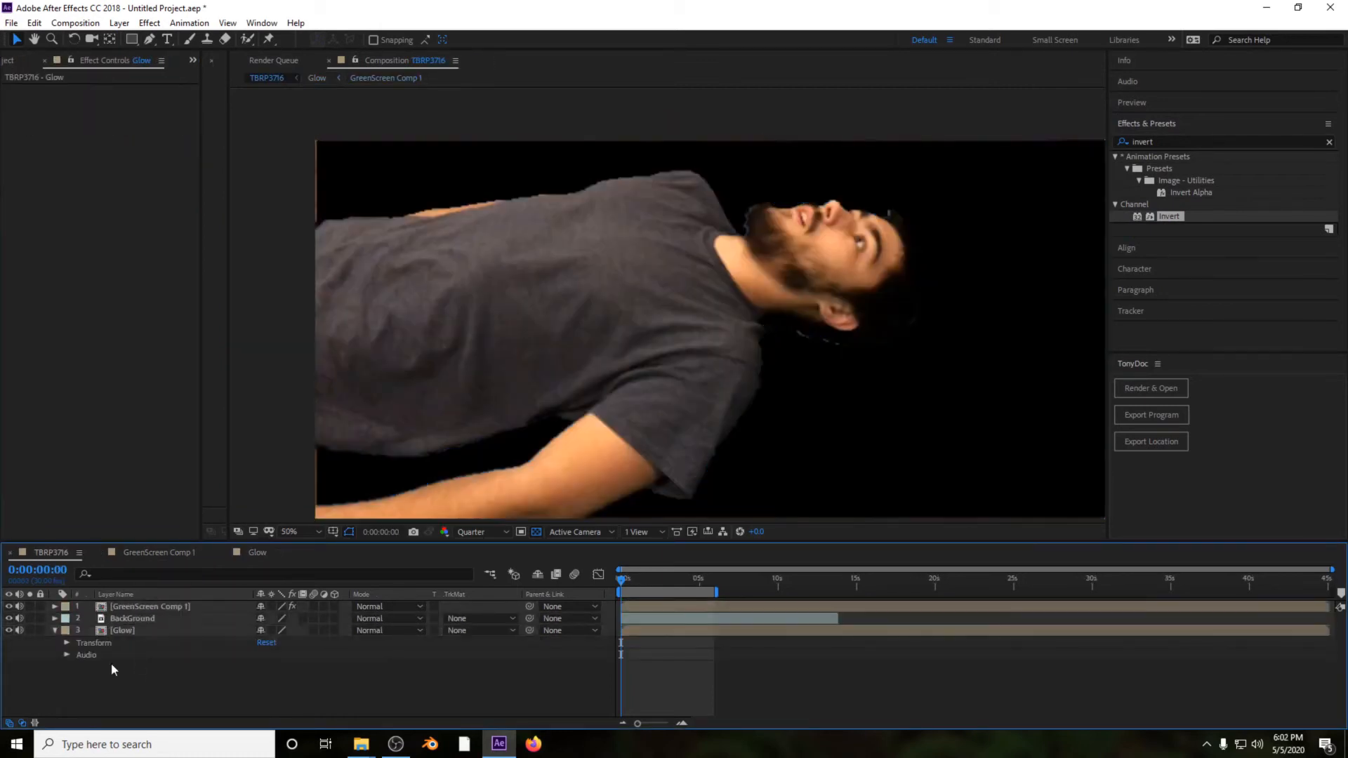
click(55, 629)
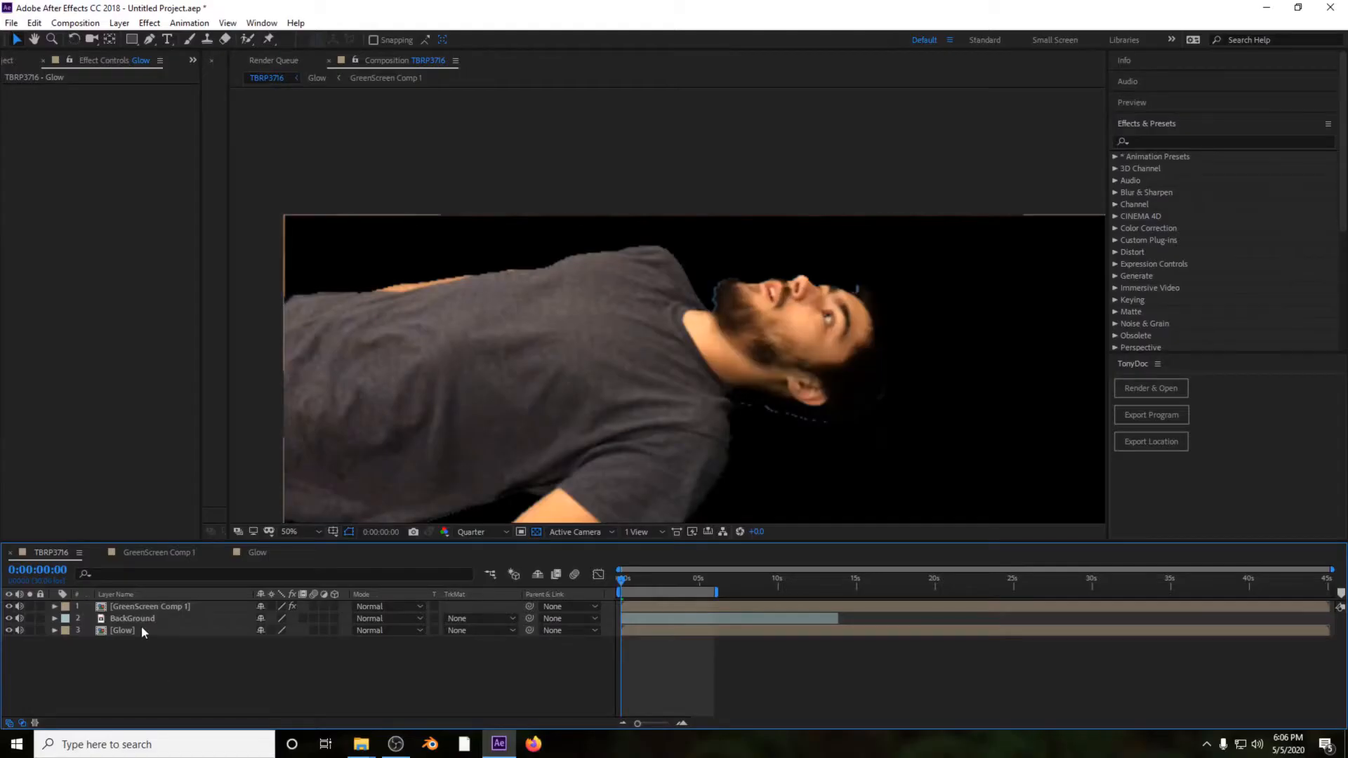
Step: Pre-compose the Glow layer in TBRP3716 as Glow Comp 1, moving all attributes into the new composition, and open it
double_click(154, 629)
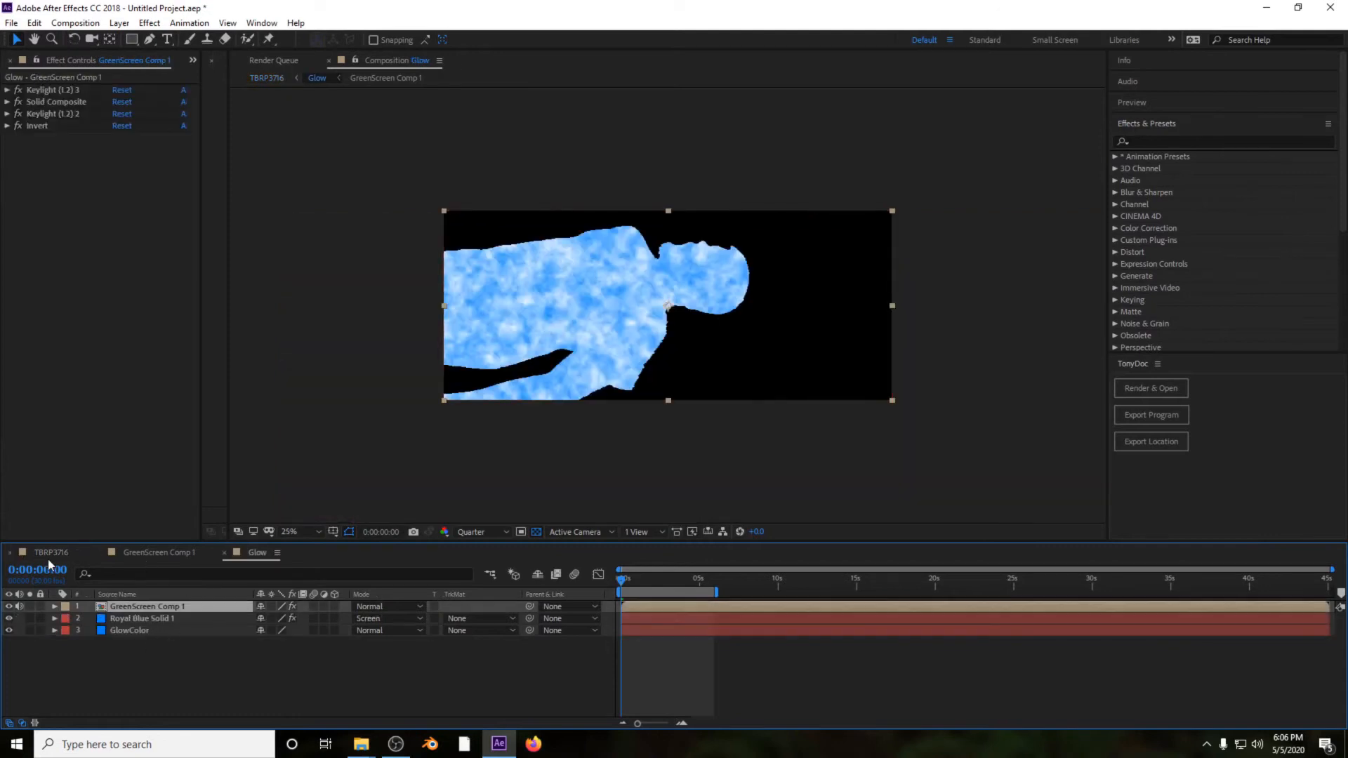
click(150, 552)
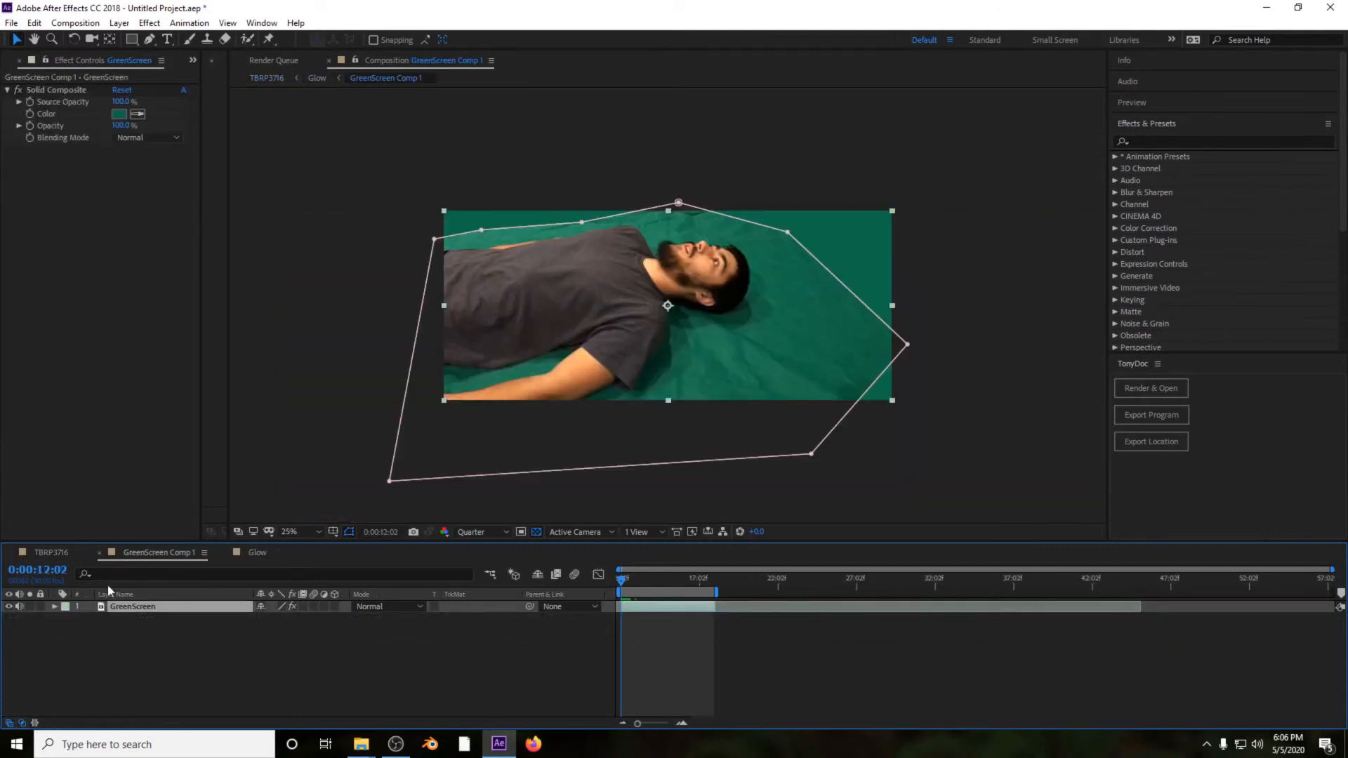
click(60, 557)
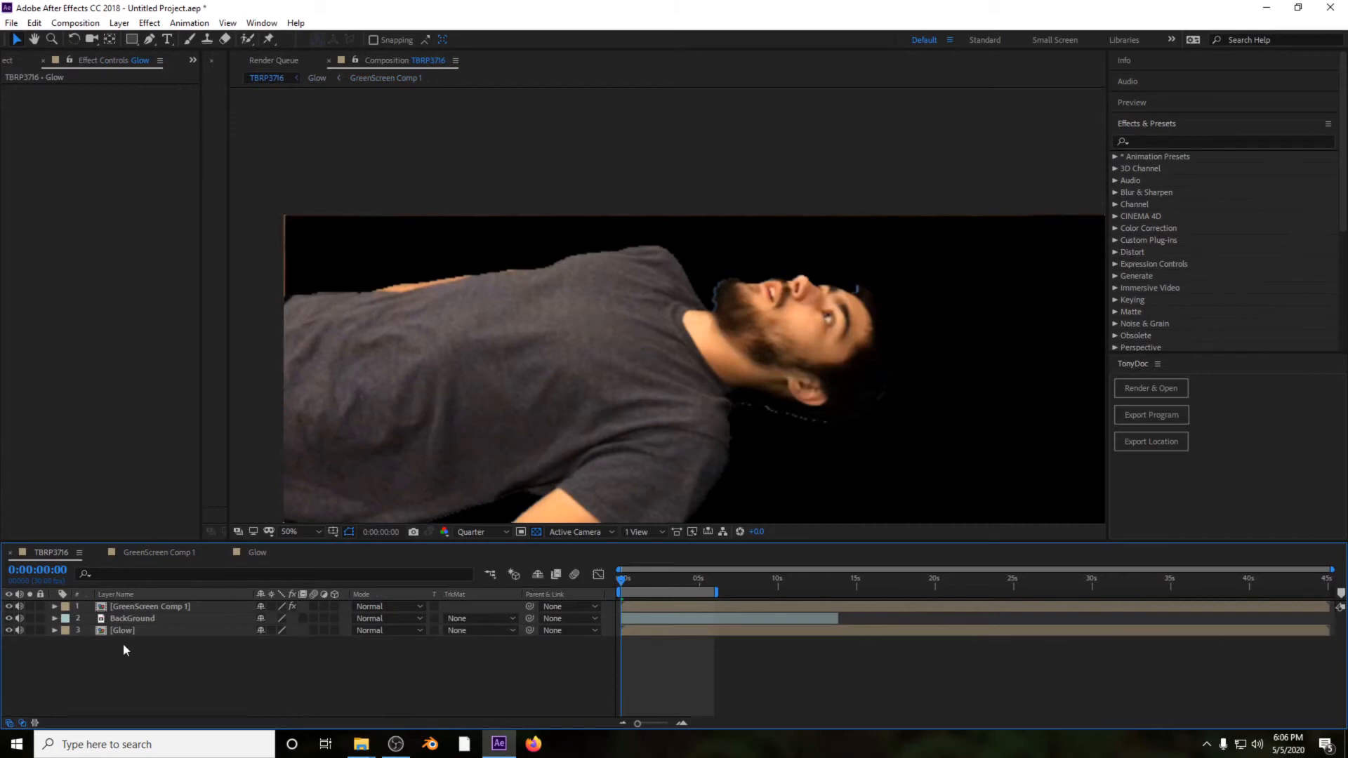
right_click(128, 630)
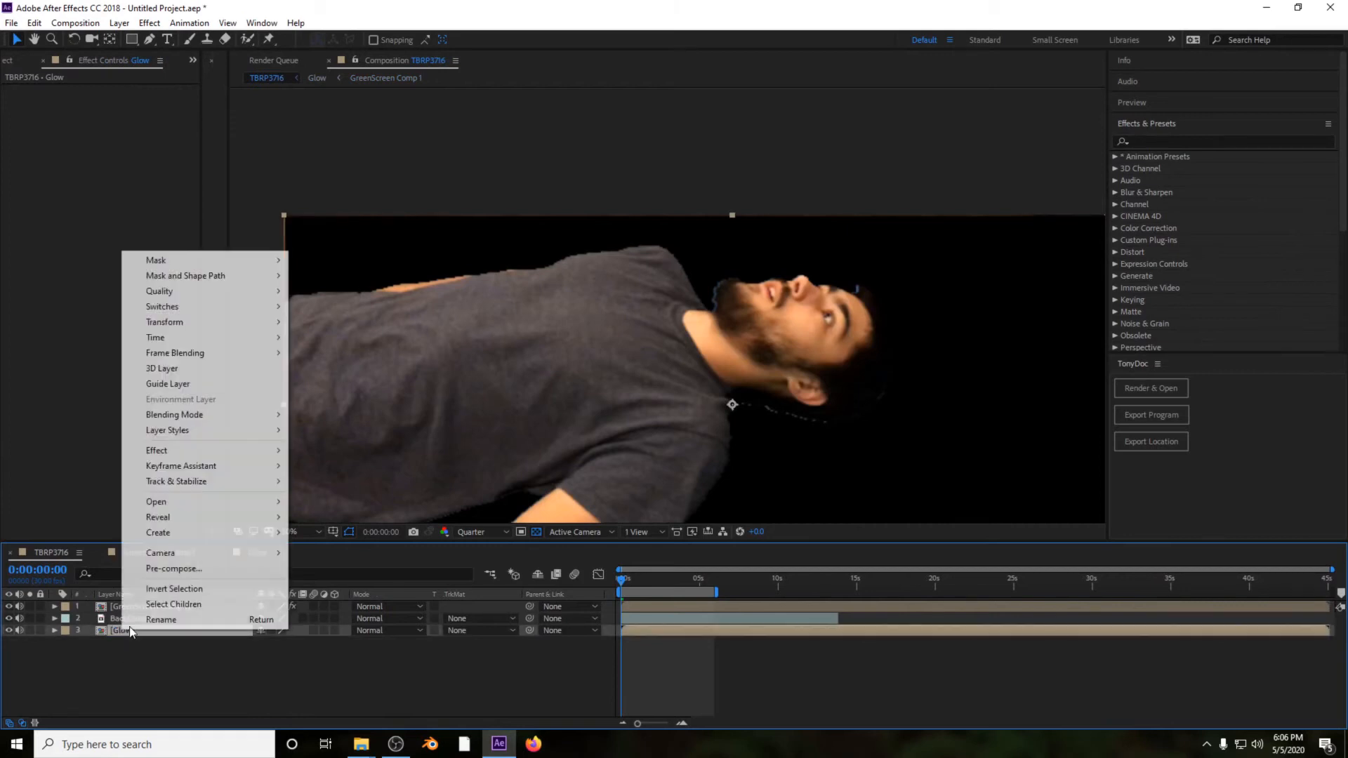
click(200, 568)
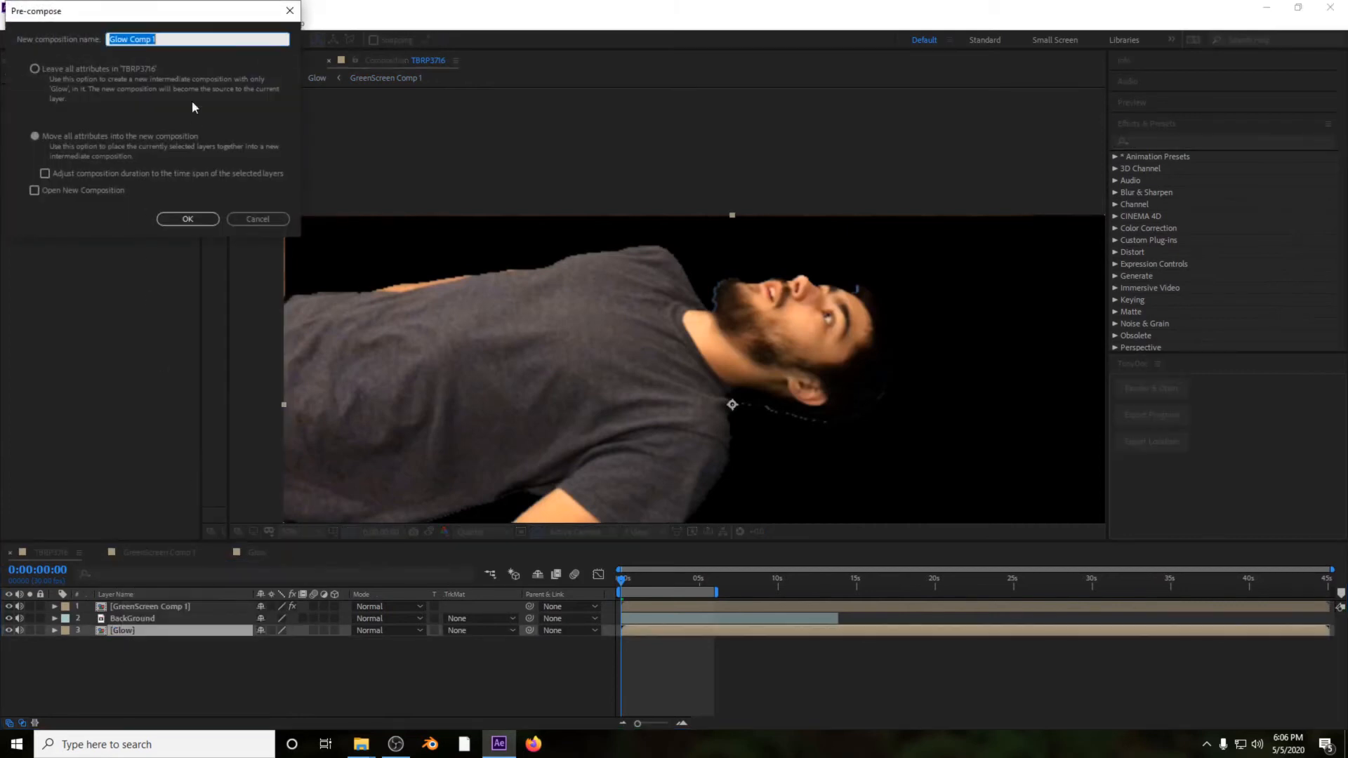
click(44, 136)
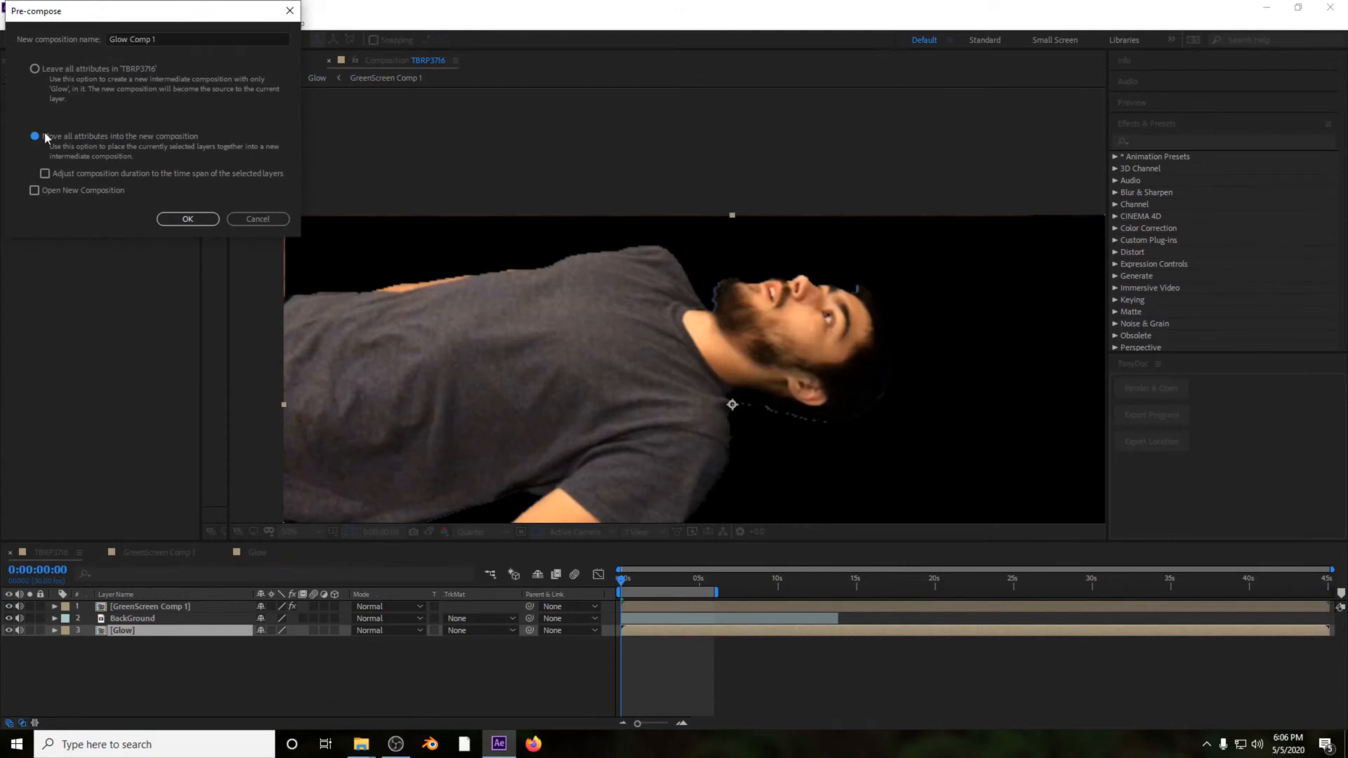
click(219, 220)
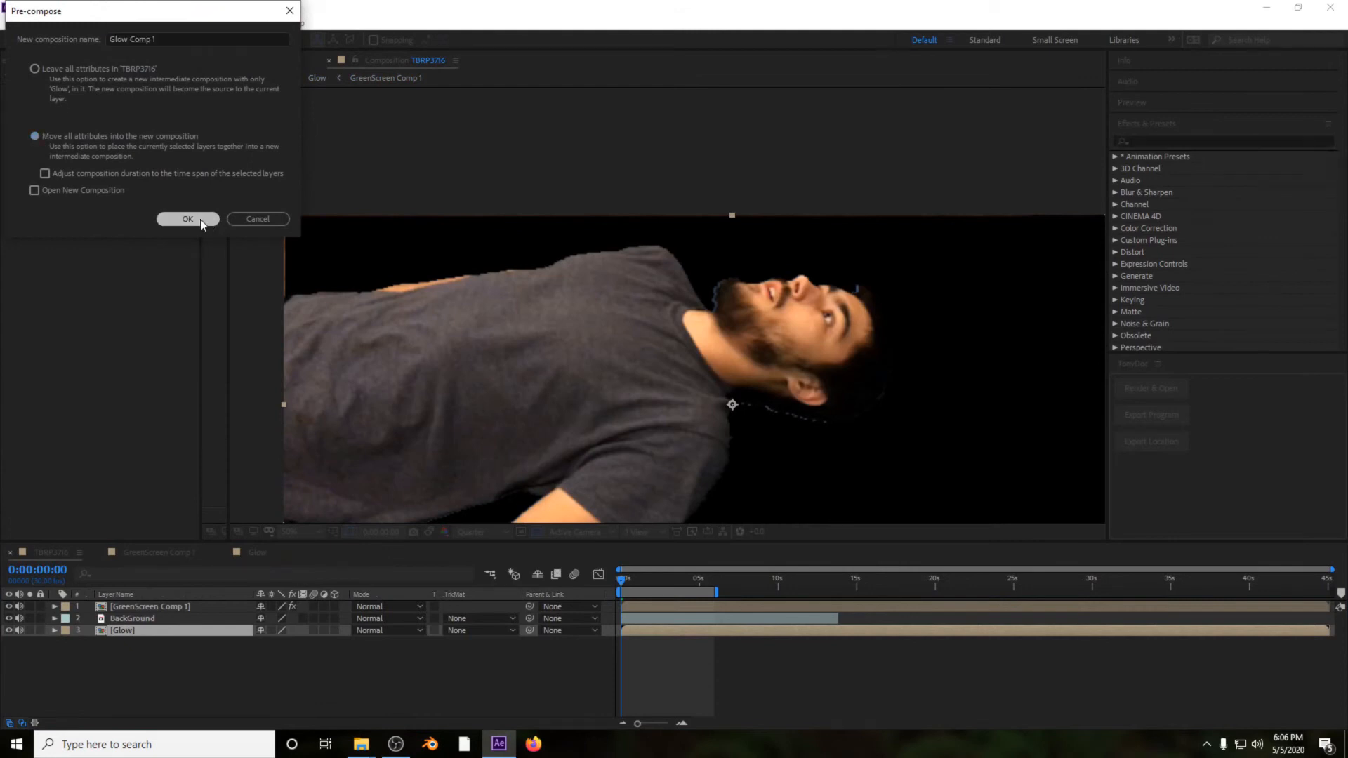
double_click(139, 629)
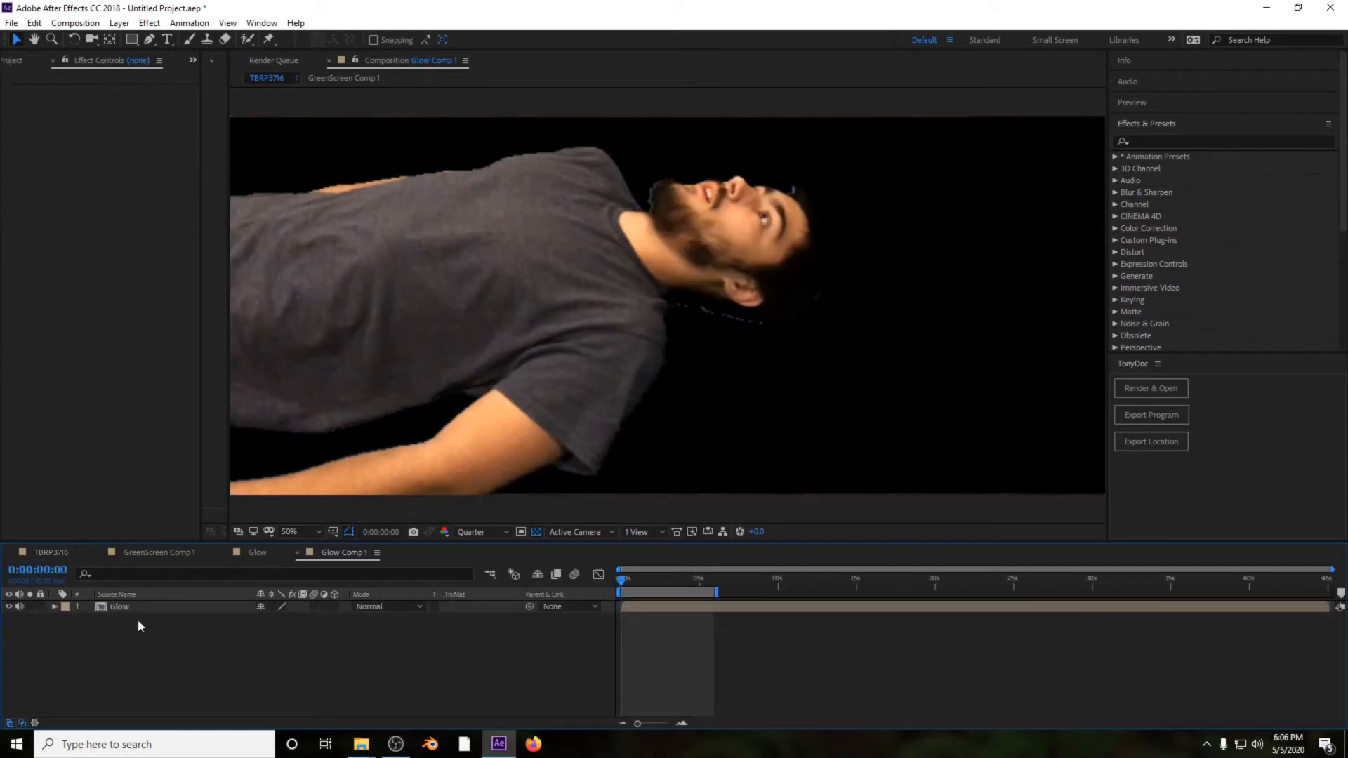
Step: Search the effects for "color" and apply Change to Color to the Glow layer in Glow Comp 1
click(1121, 141)
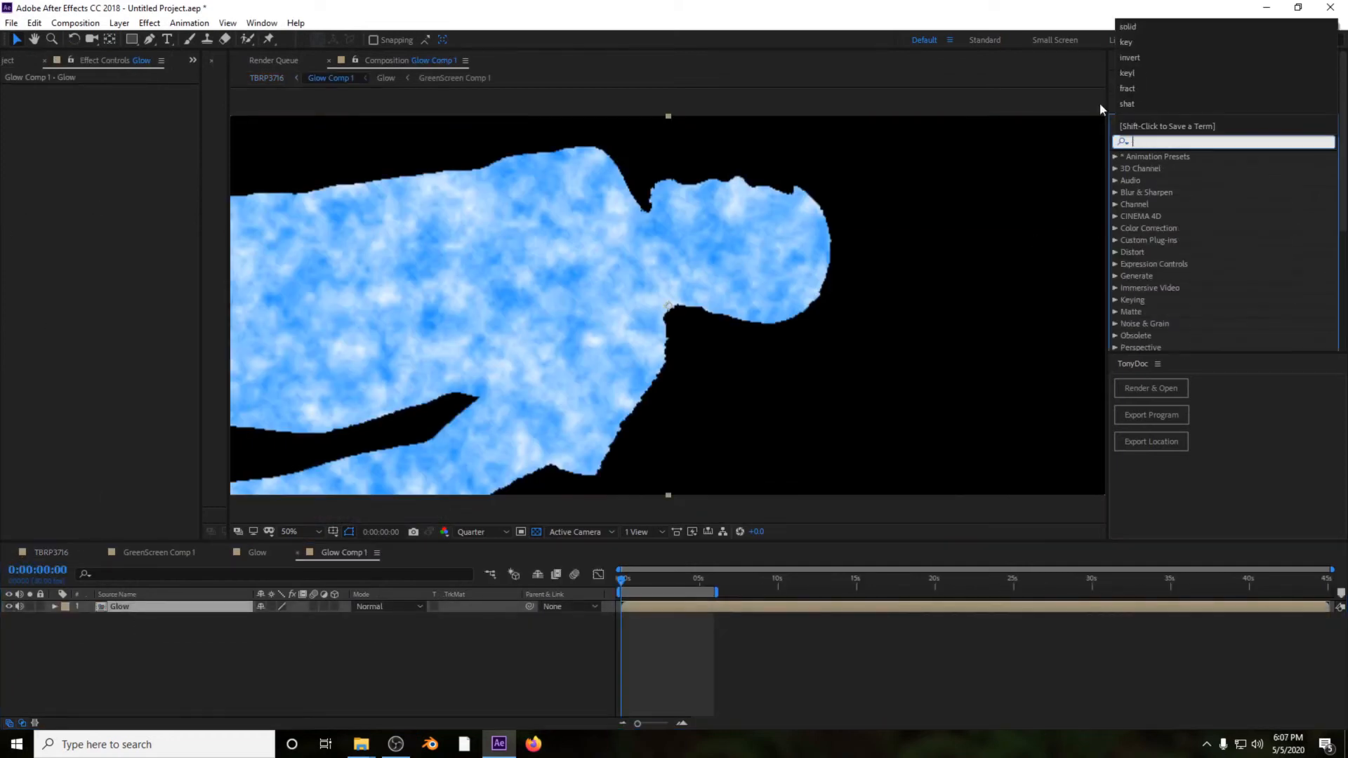
text(color)
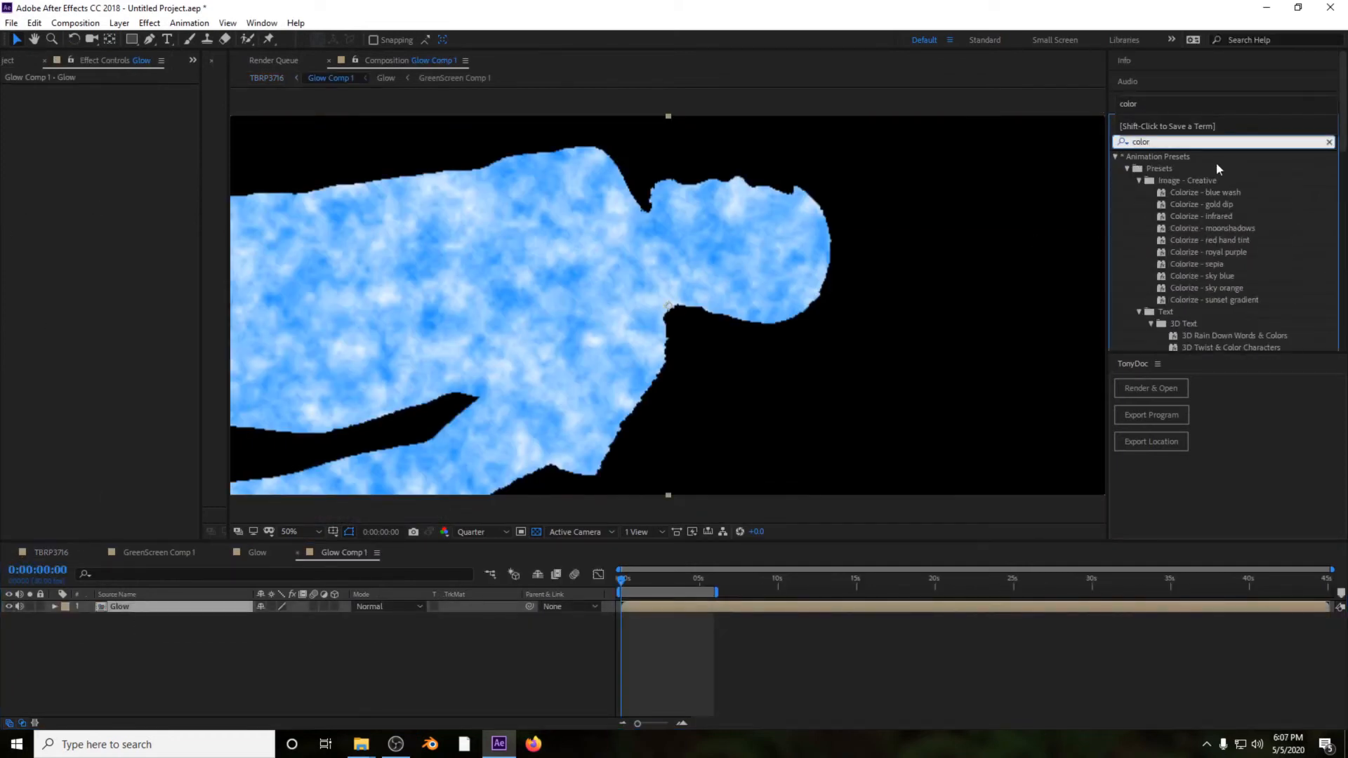
scroll(1184, 248, down, 5)
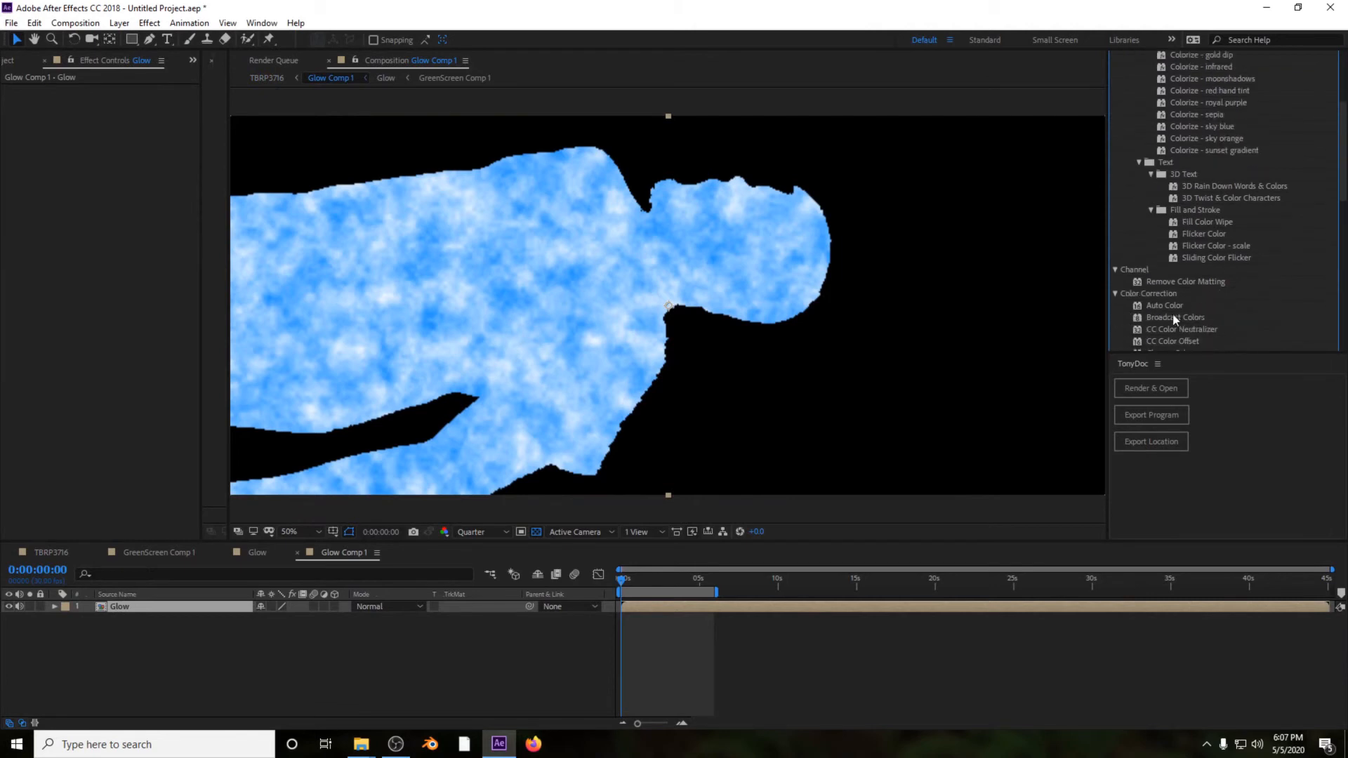
scroll(1193, 309, down, 3)
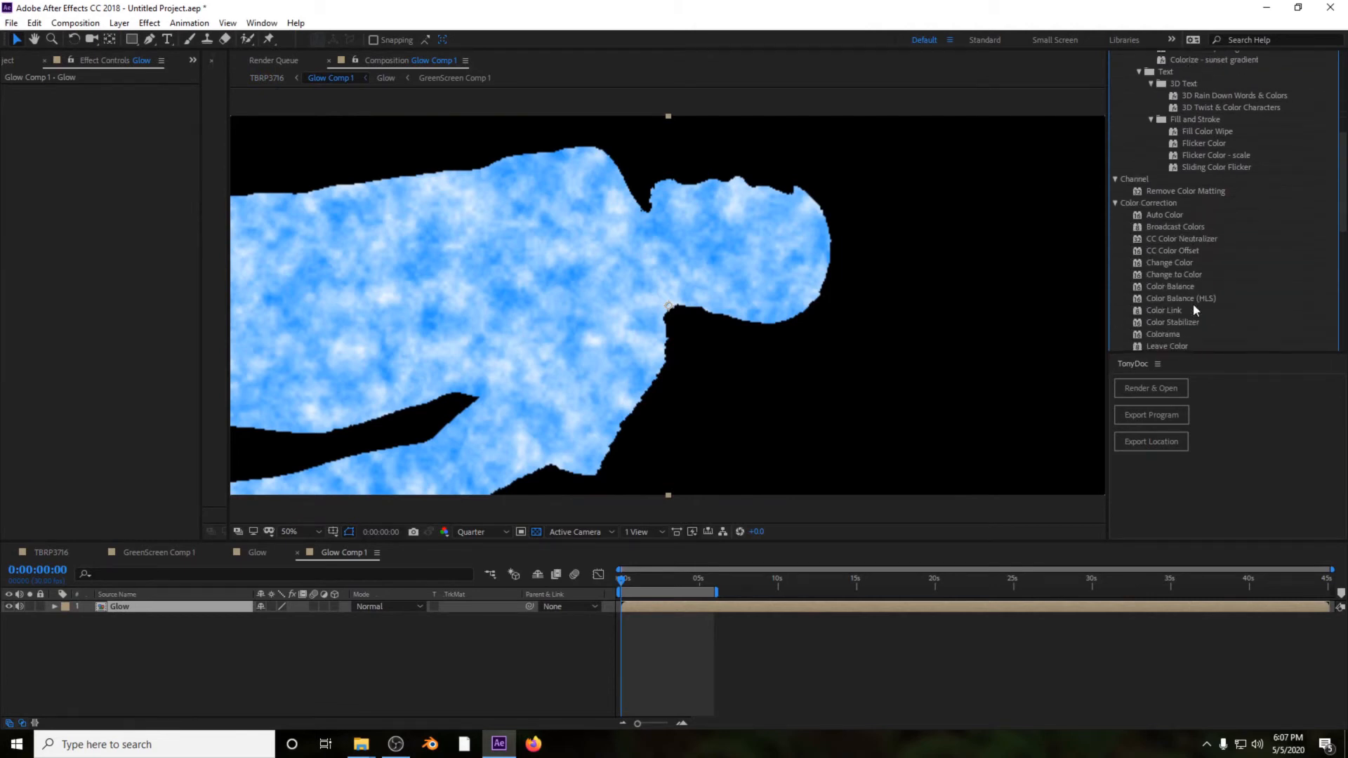
scroll(1177, 285, down, 2)
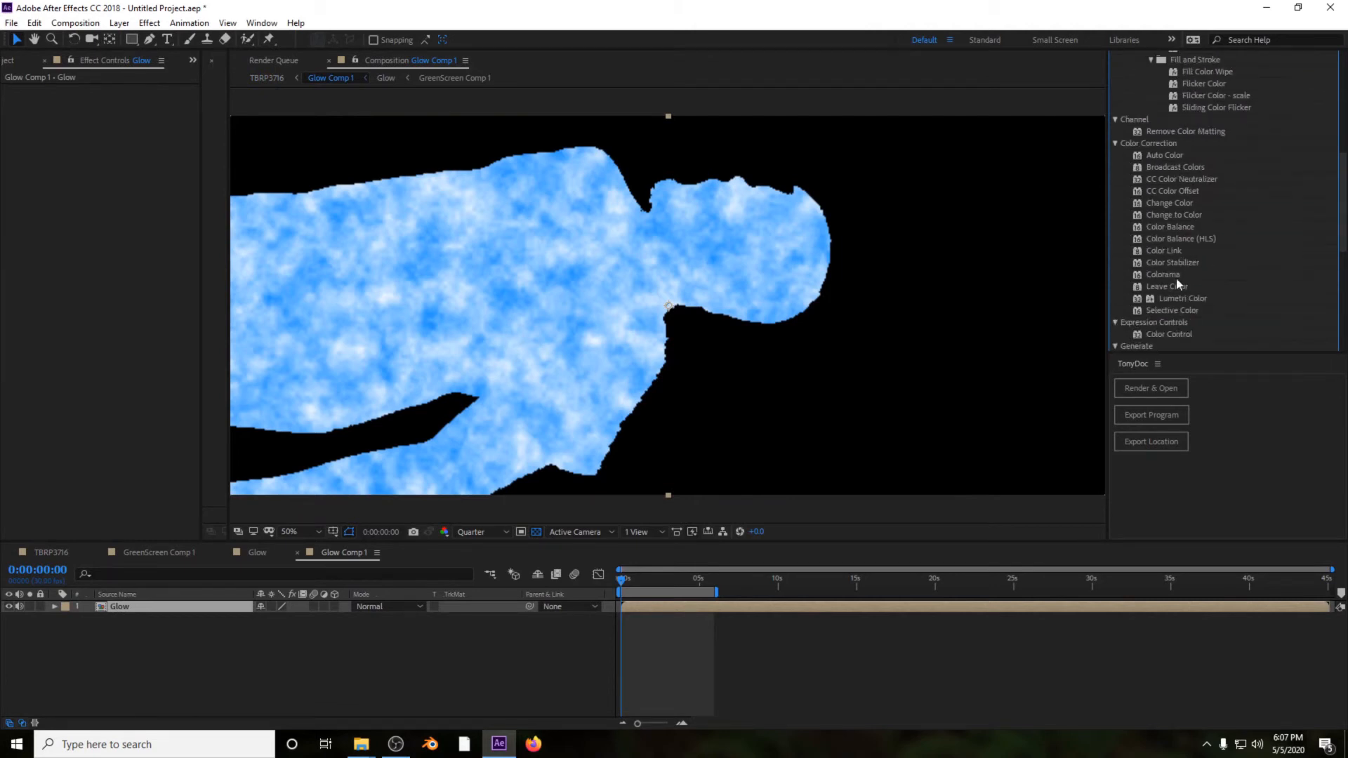
drag(1177, 217, 128, 213)
Step: Sample the black background as Change to Color's From color, set To to green 00FF00, and set Change so the black turns fully green
click(138, 103)
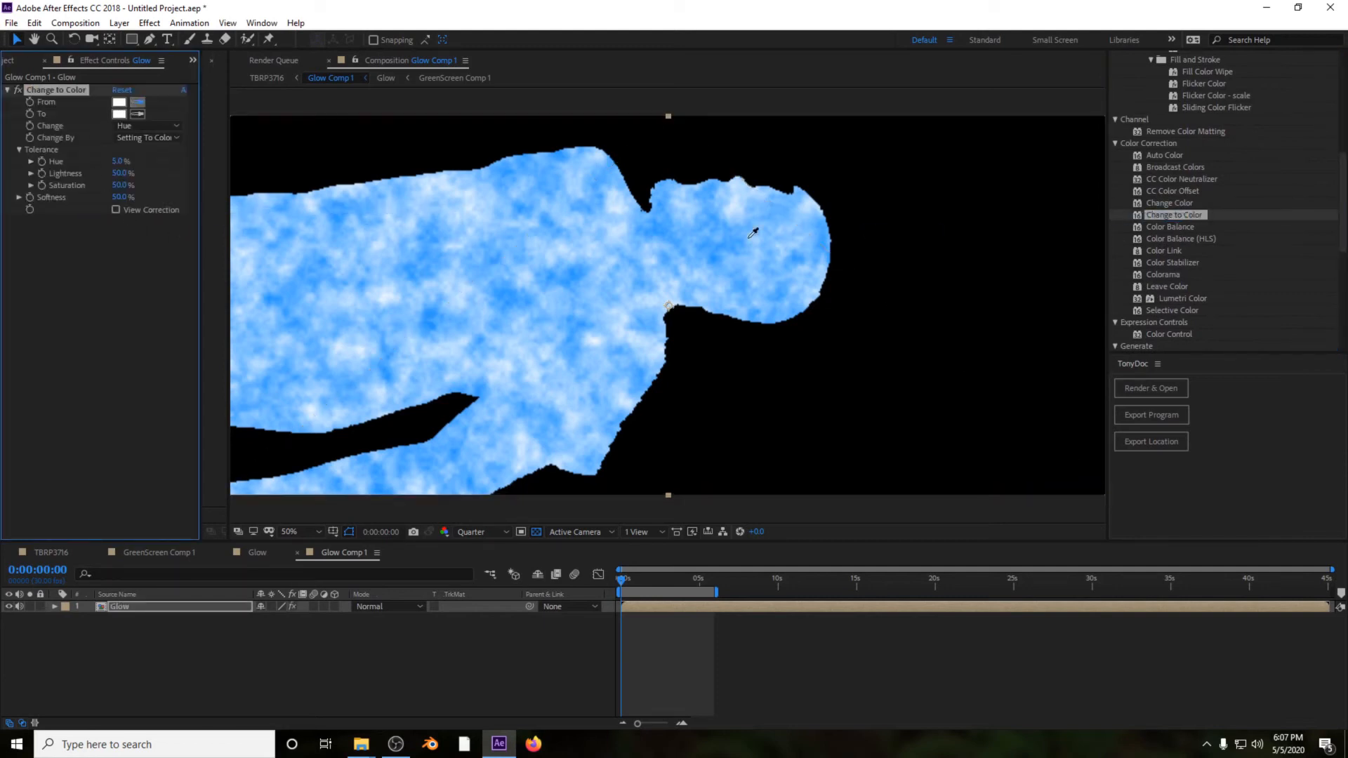
click(955, 281)
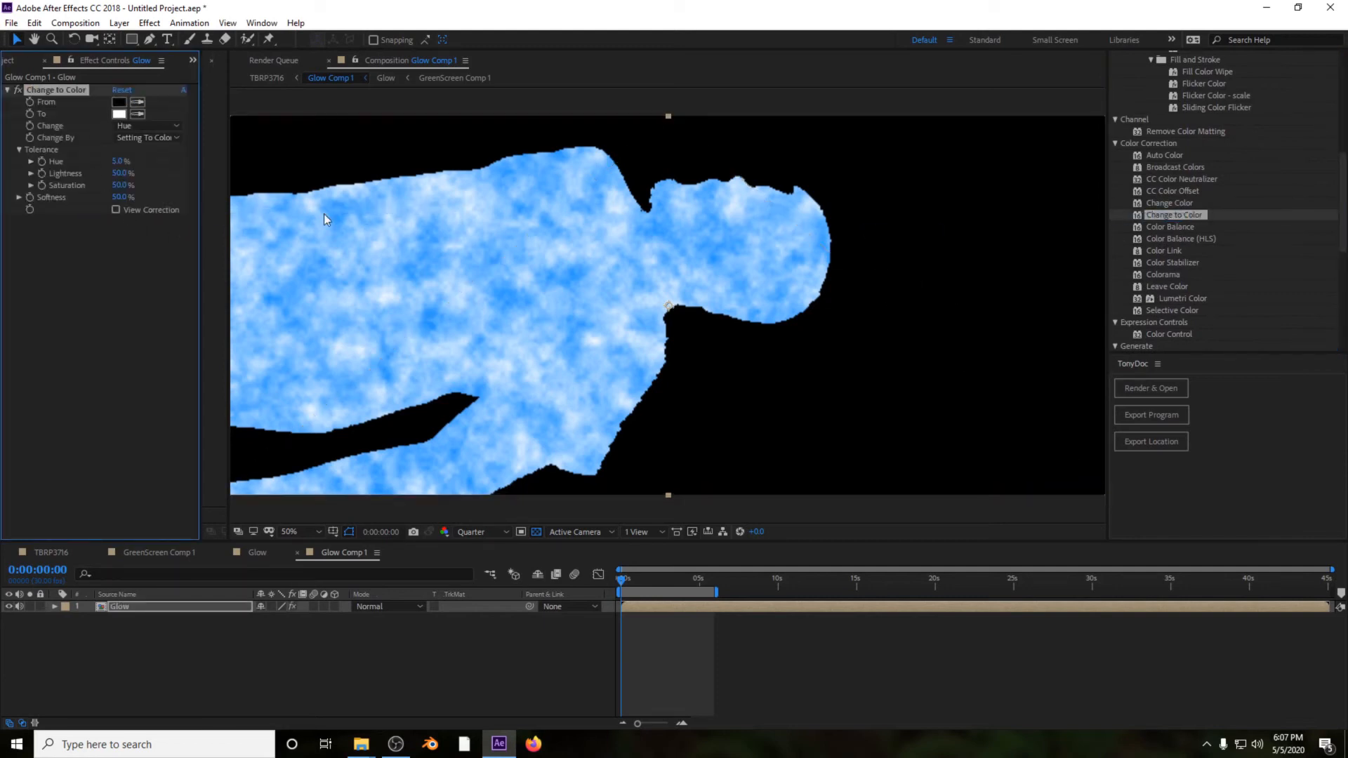
click(123, 115)
click(20, 212)
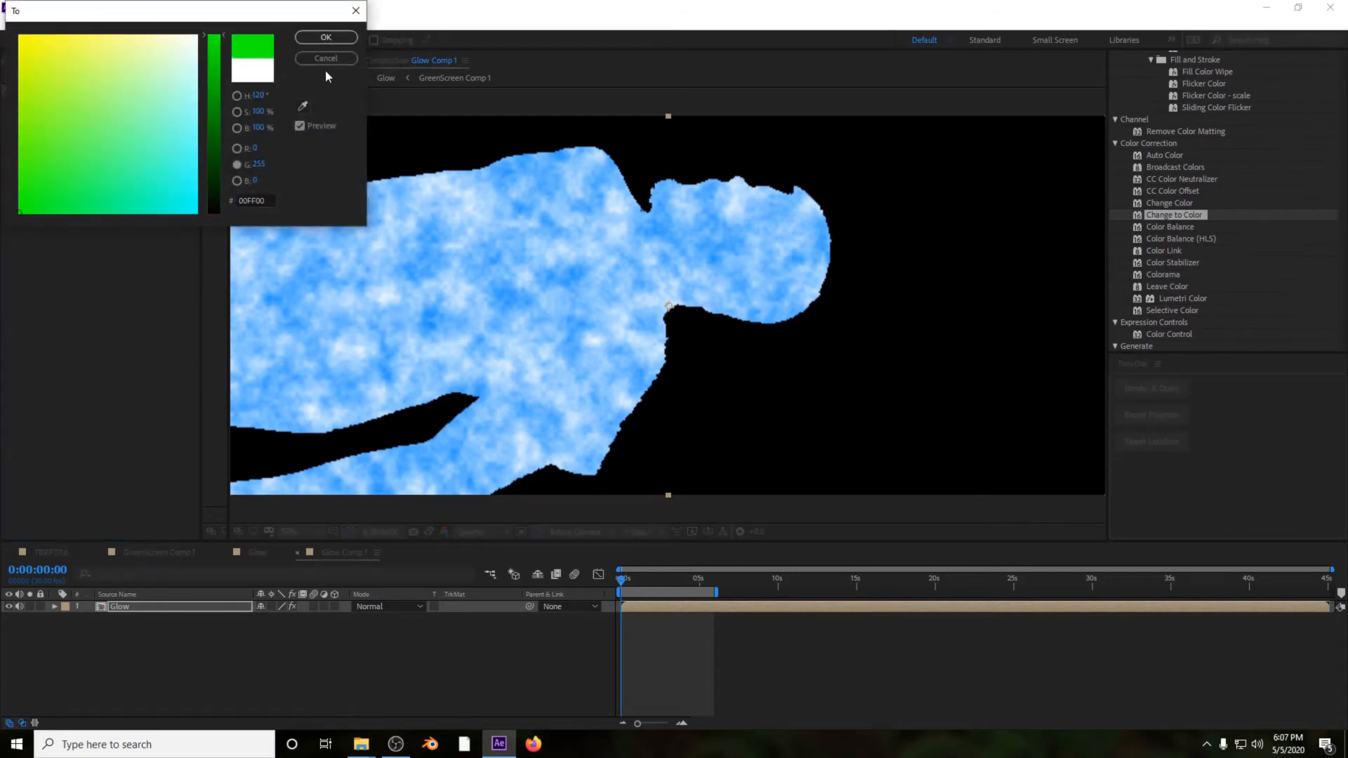
click(325, 38)
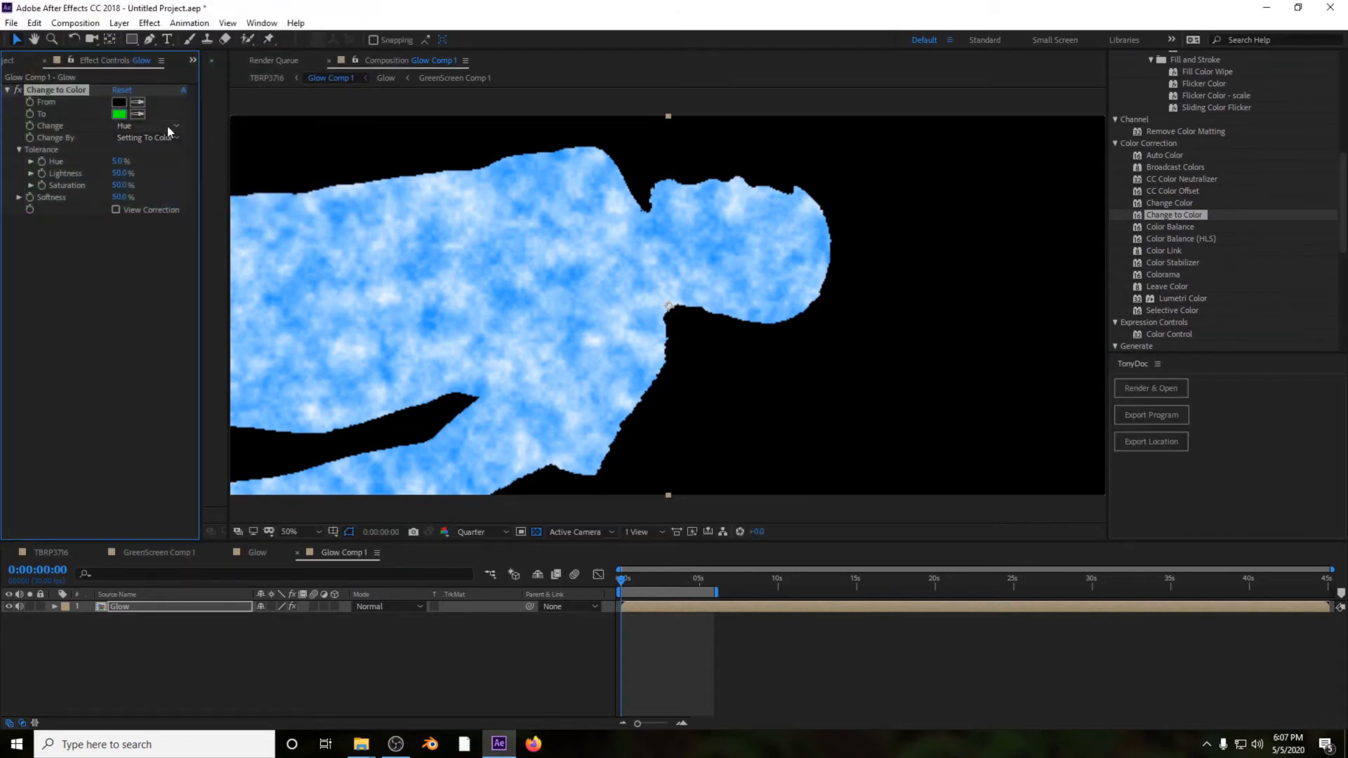
click(167, 125)
click(161, 189)
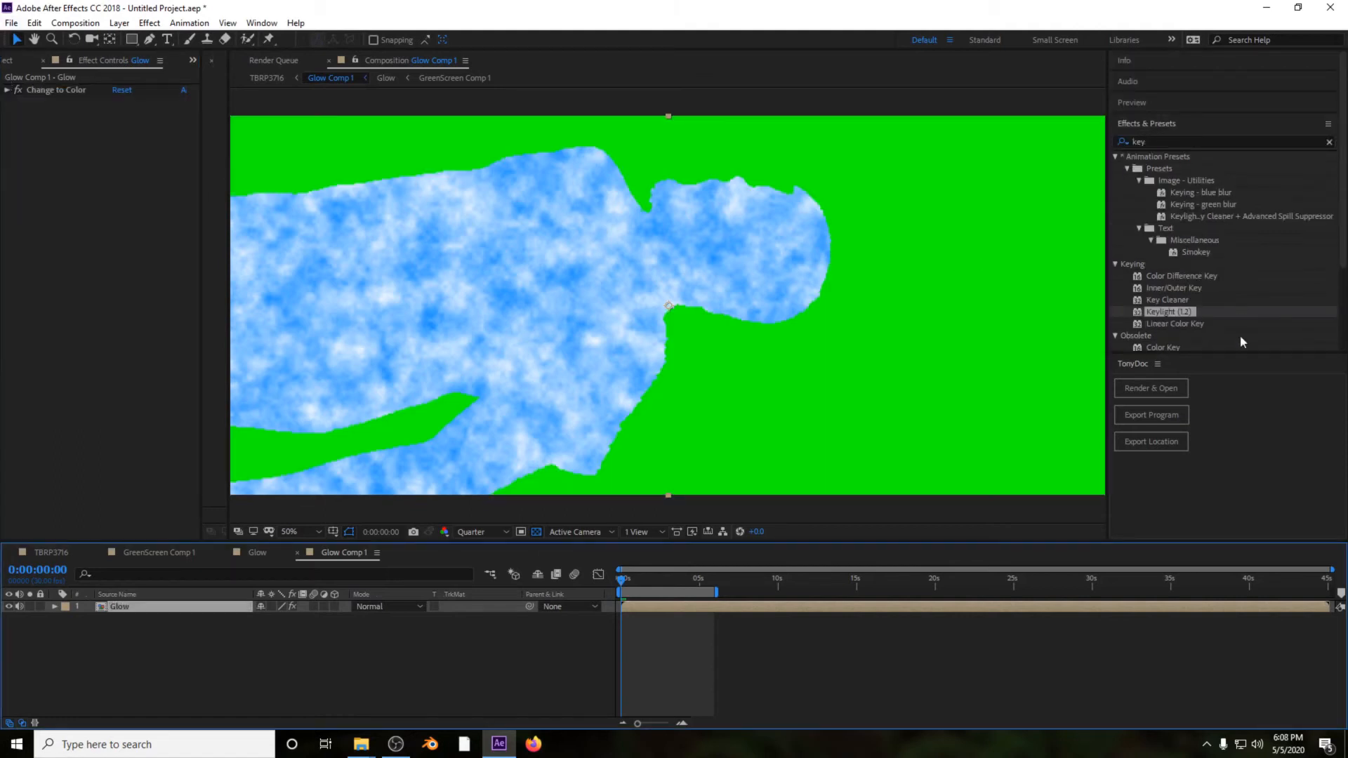
Step: Apply Keylight (1.2) to the Glow layer below Change to Color and sample the green background as its Screen Colour
drag(1165, 314, 393, 305)
click(137, 190)
click(958, 339)
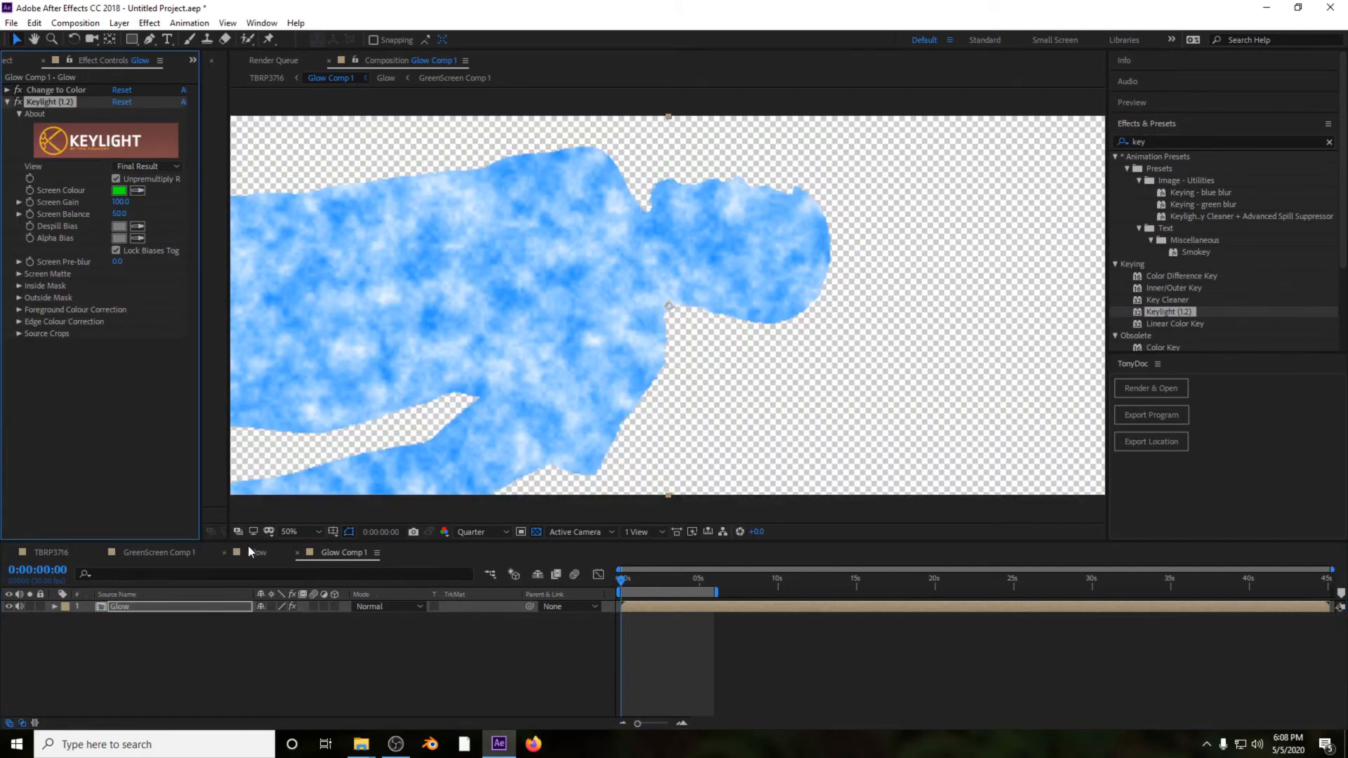
Step: Return to the TBRP3716 composition and preview the first frames of the shatter to examine the backs of the shards
click(179, 552)
click(51, 553)
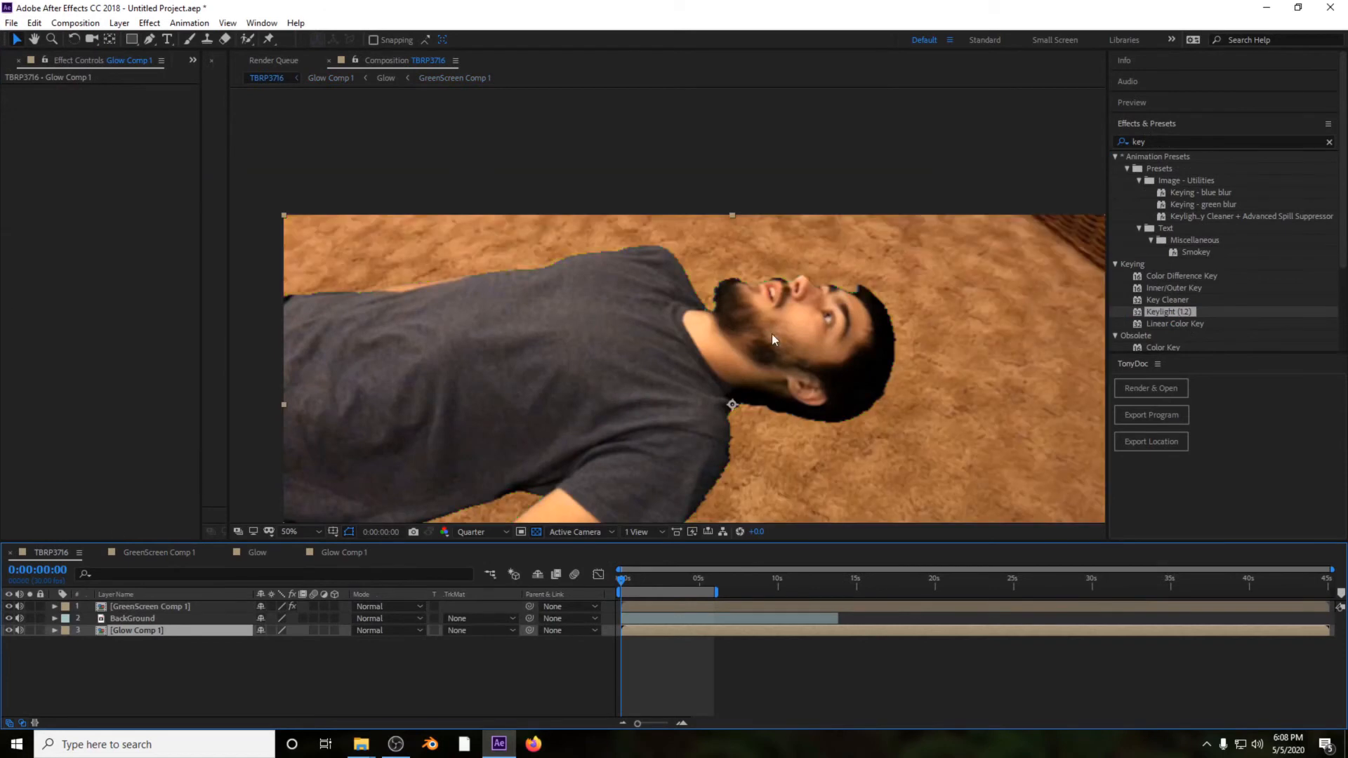
key(comma)
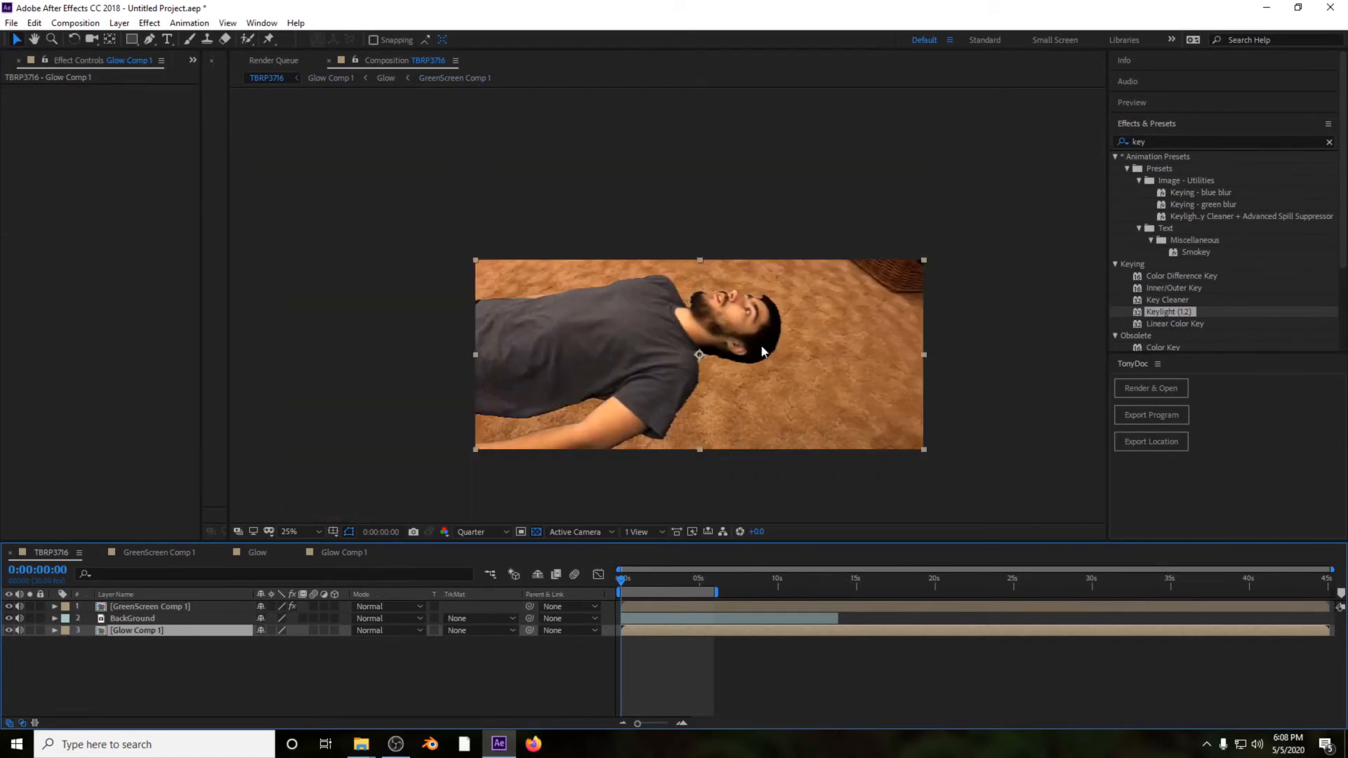
key(period)
key(h)
drag(883, 354, 940, 278)
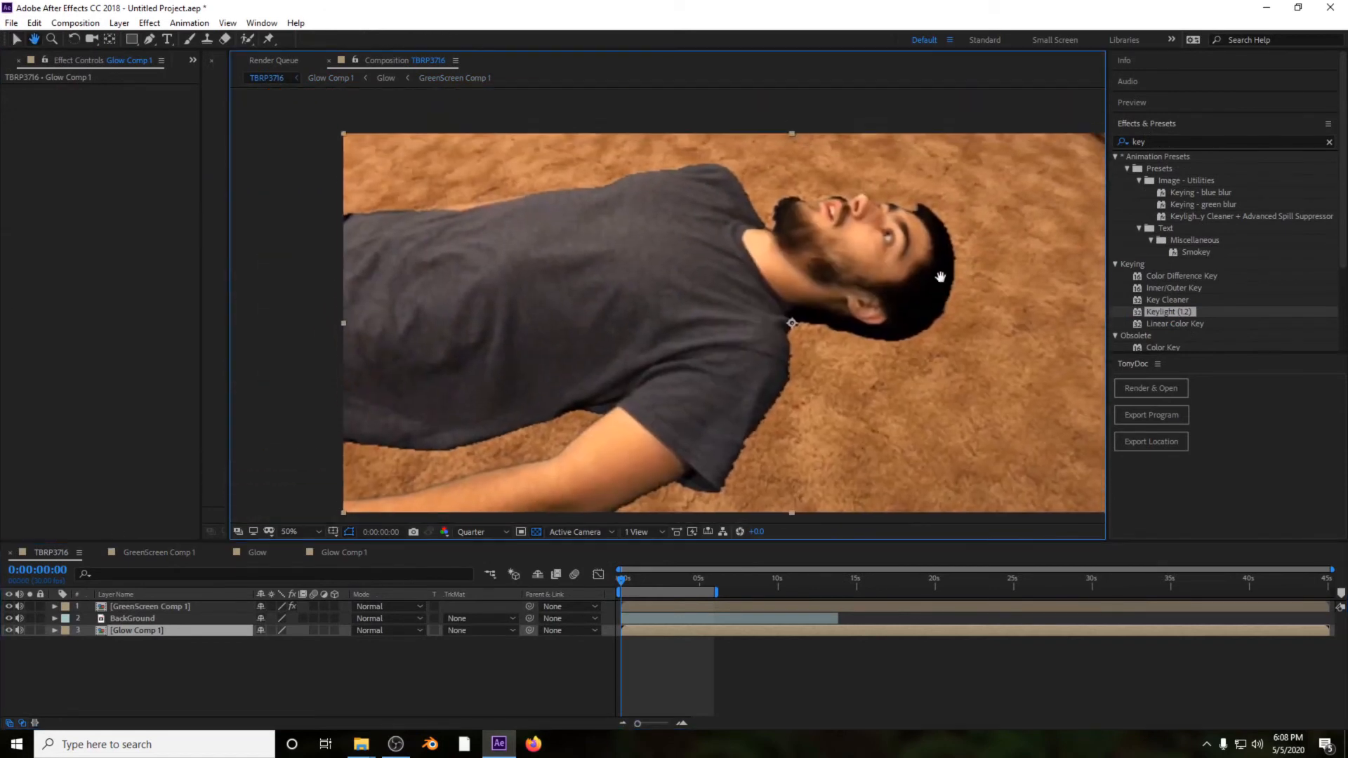
key(v)
key(space)
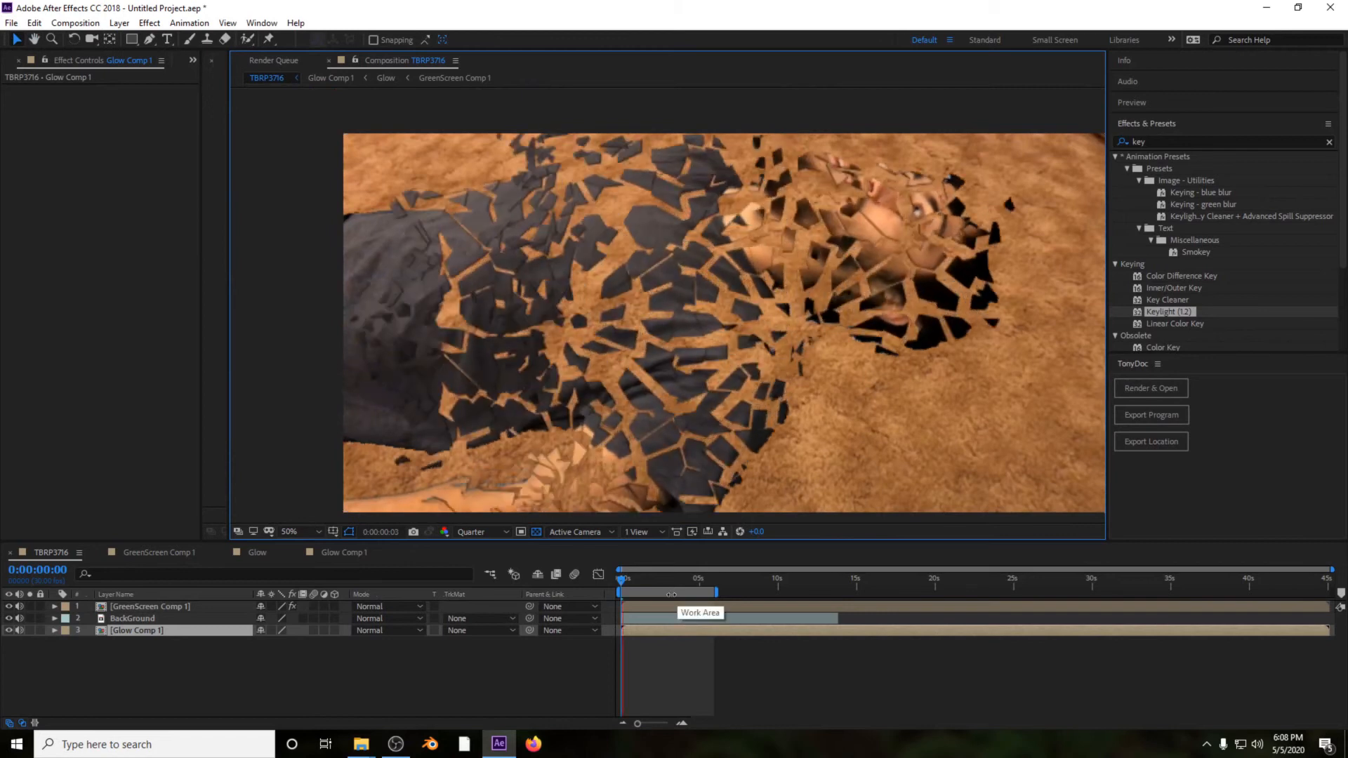
click(622, 580)
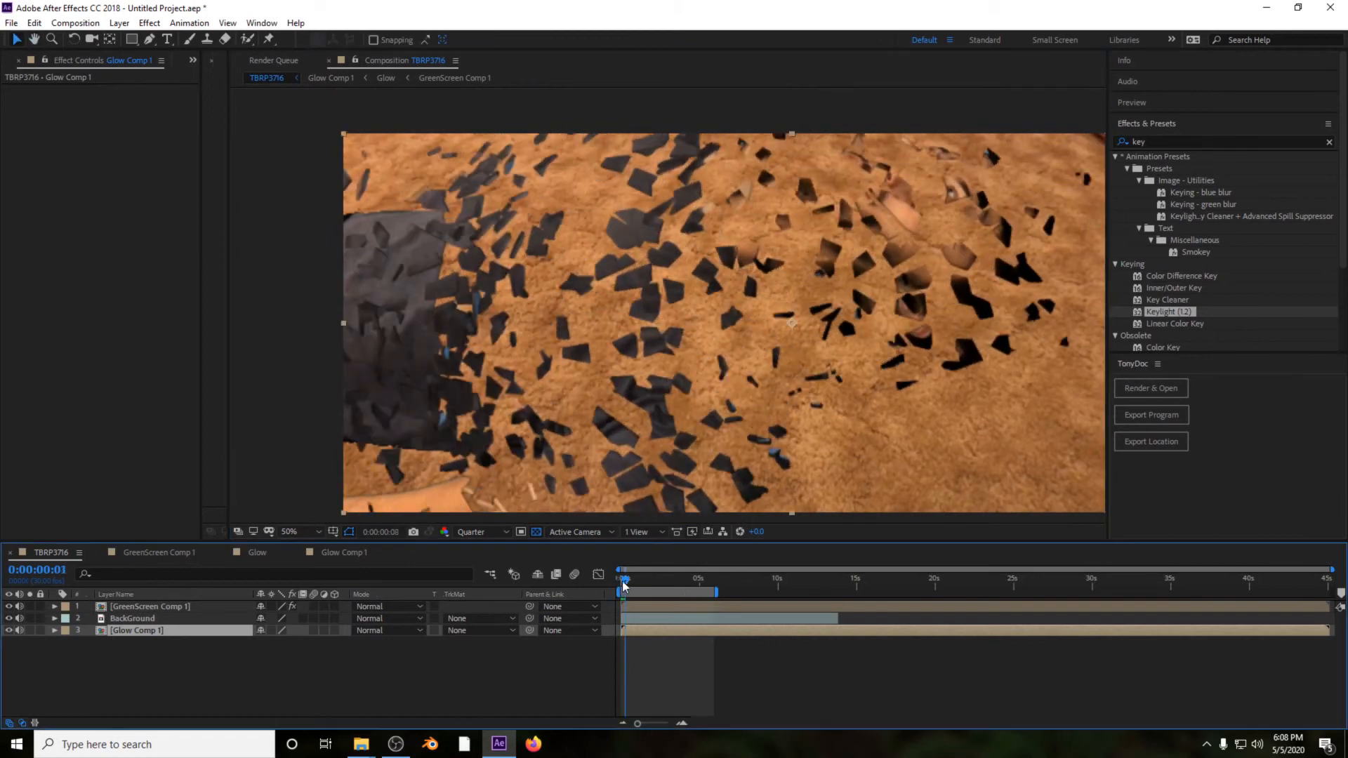
key(space)
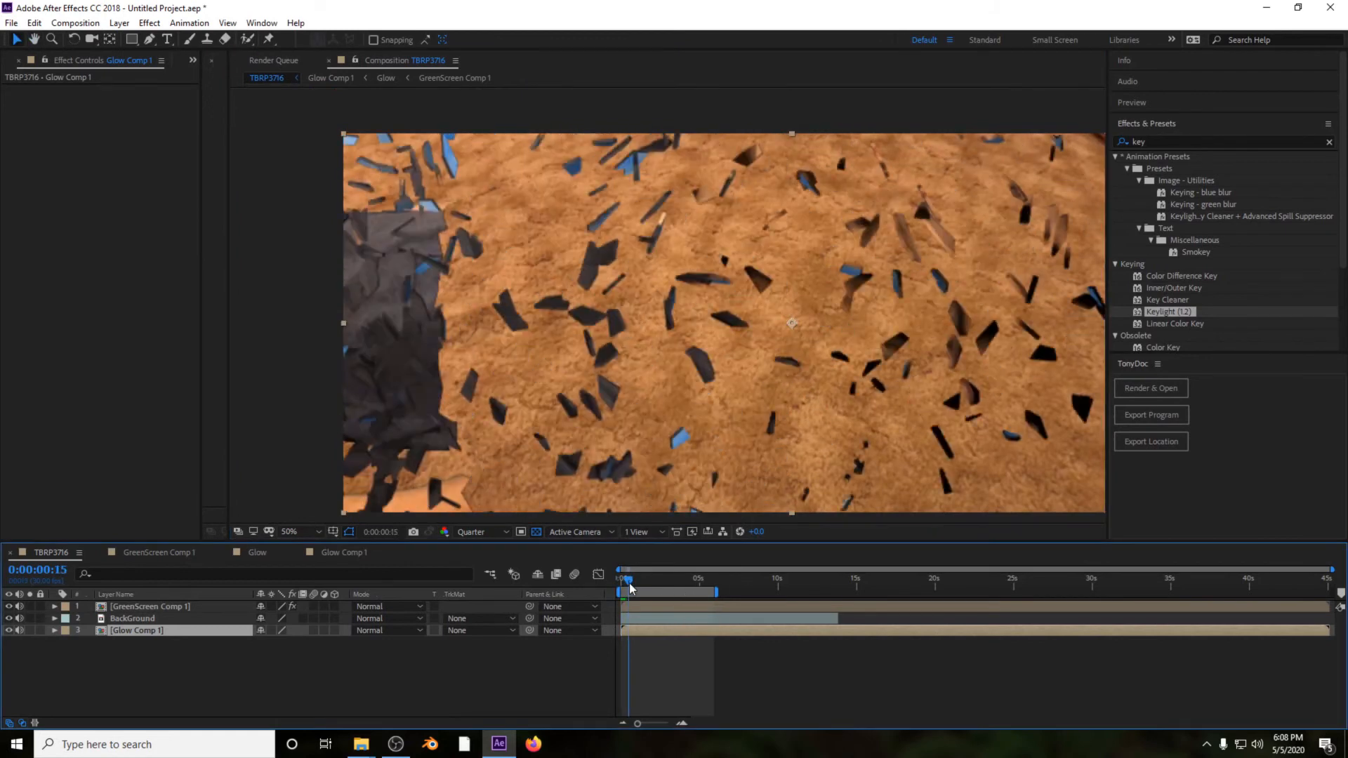
click(613, 583)
mouse_move(620, 584)
mouse_down()
mouse_move(632, 615)
mouse_move(621, 616)
mouse_move(630, 580)
mouse_up()
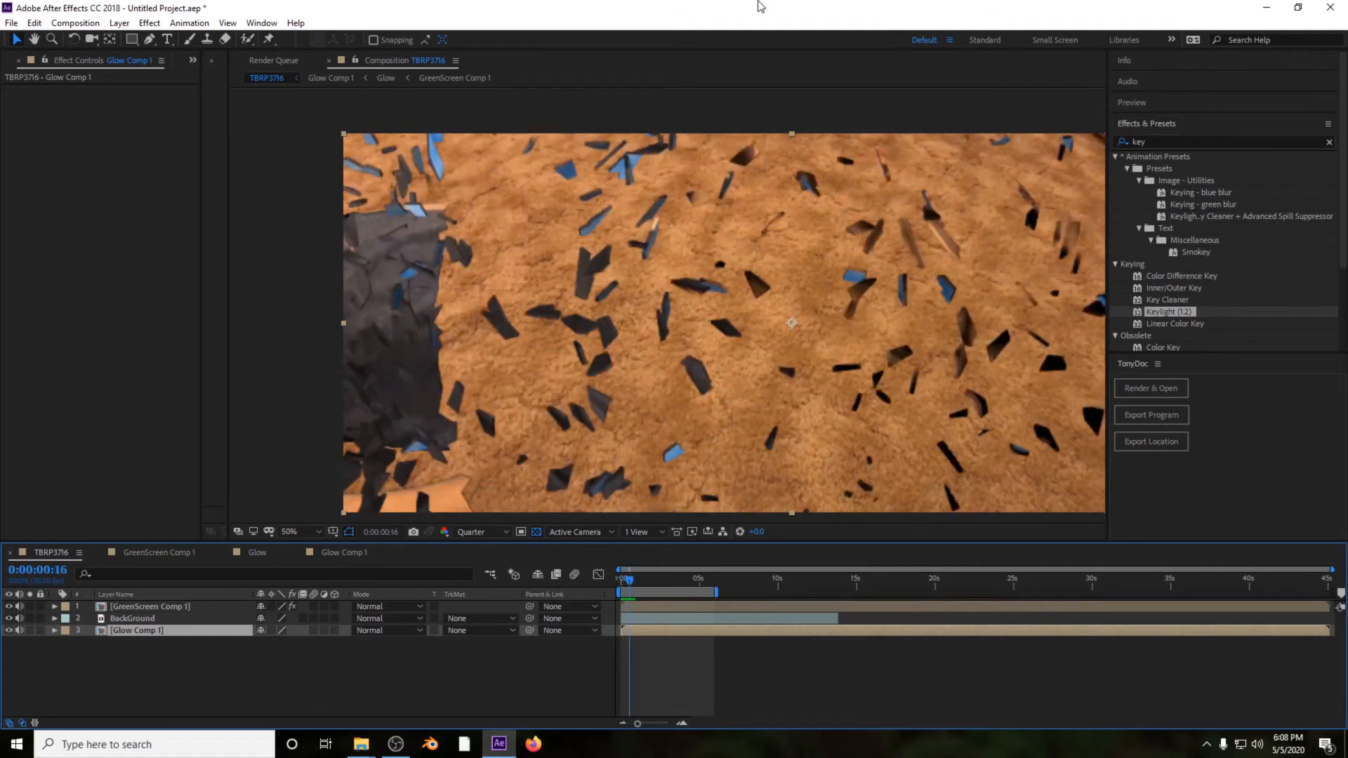
Step: Add a new adjustment layer on top of the TBRP3716 composition and rename it GlowLayer
right_click(191, 668)
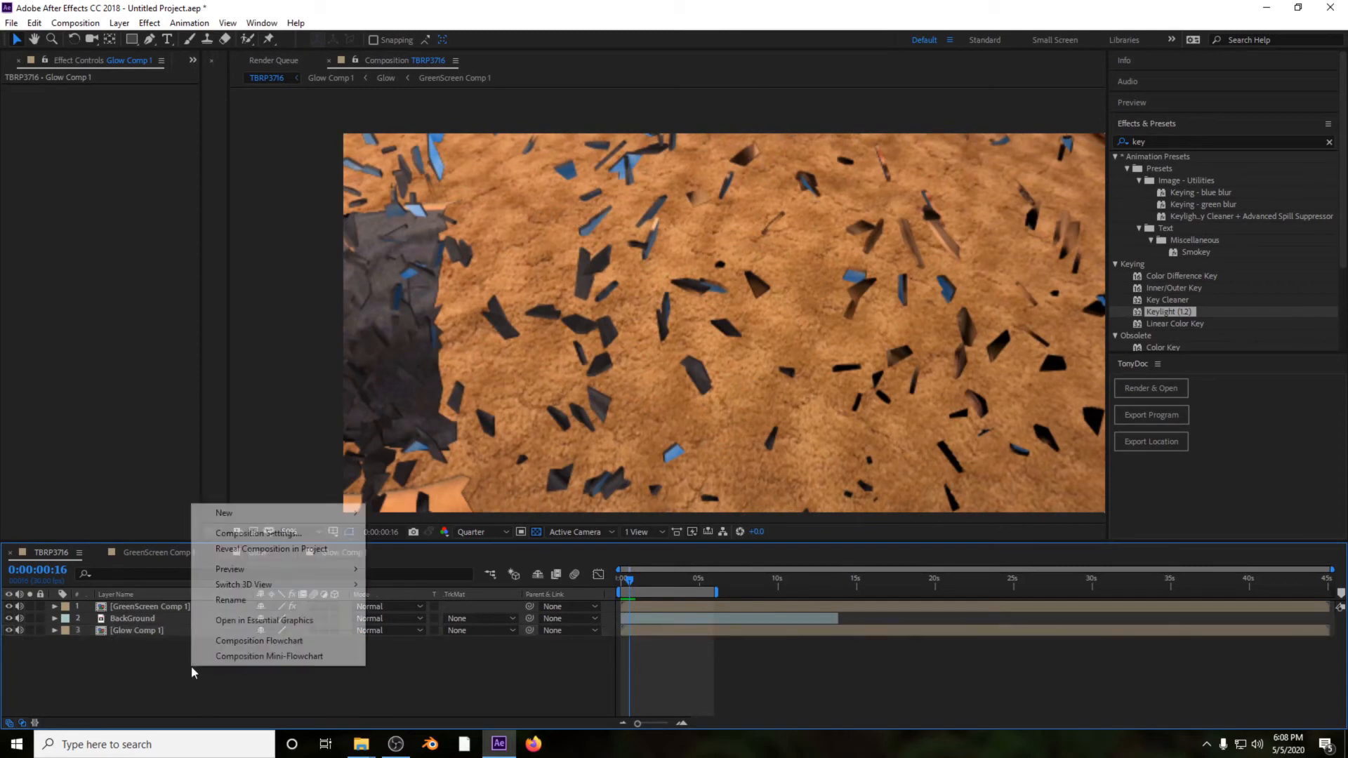
mouse_move(346, 512)
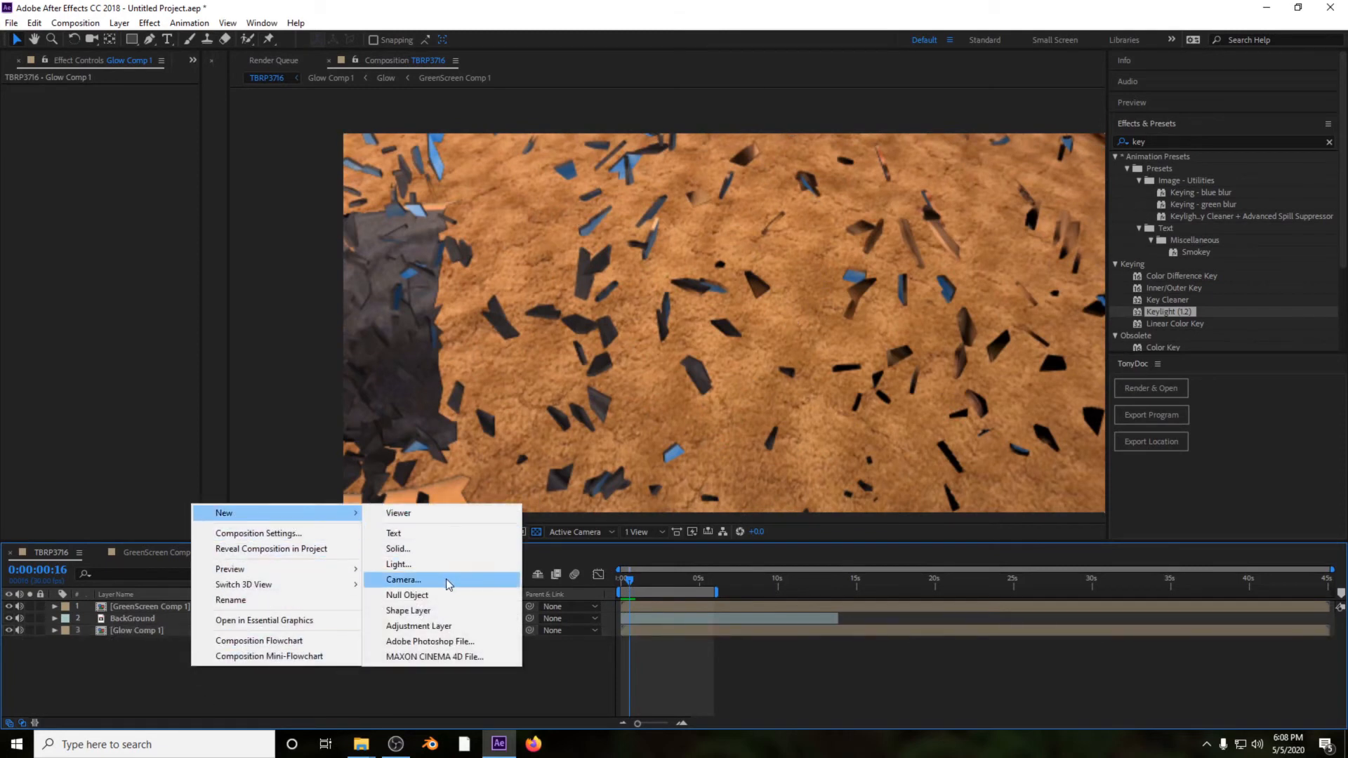
click(445, 625)
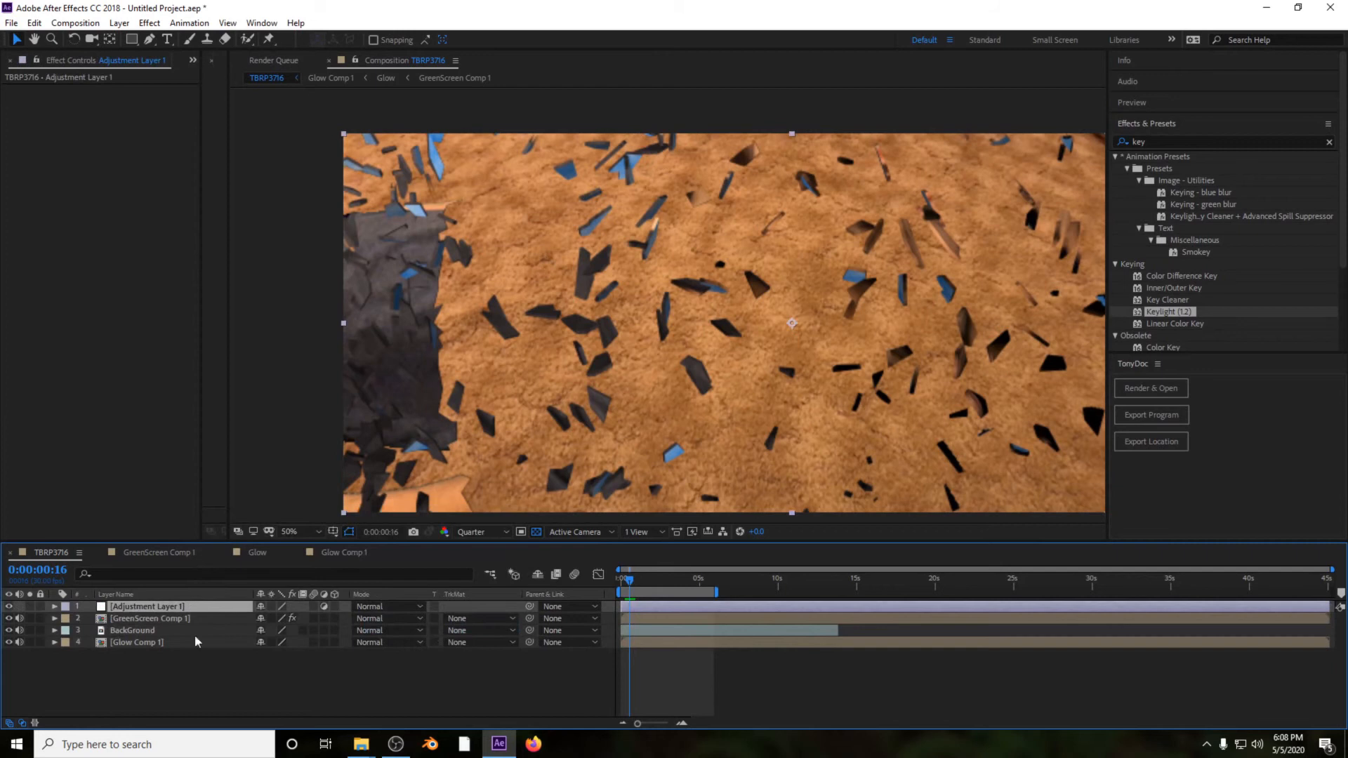
right_click(165, 606)
click(179, 595)
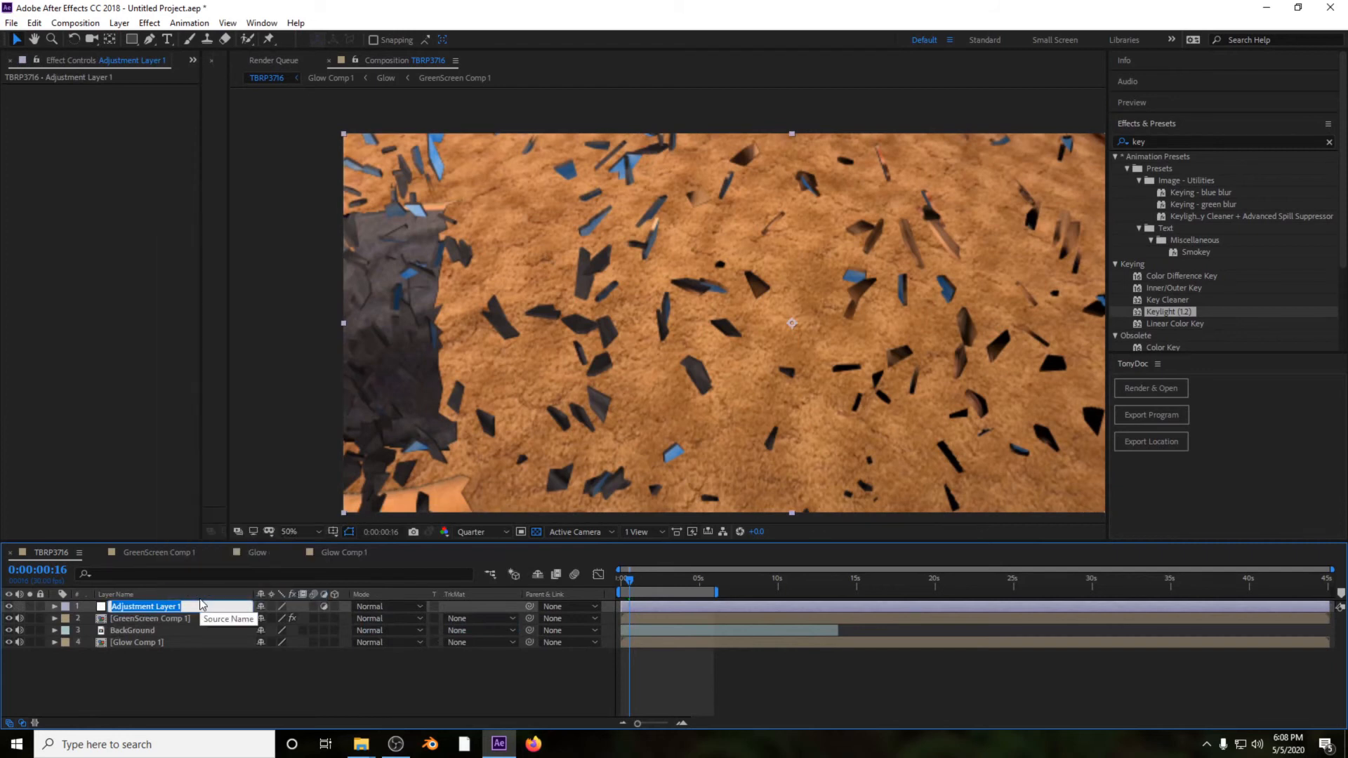
text(GlowLayer)
key(Return)
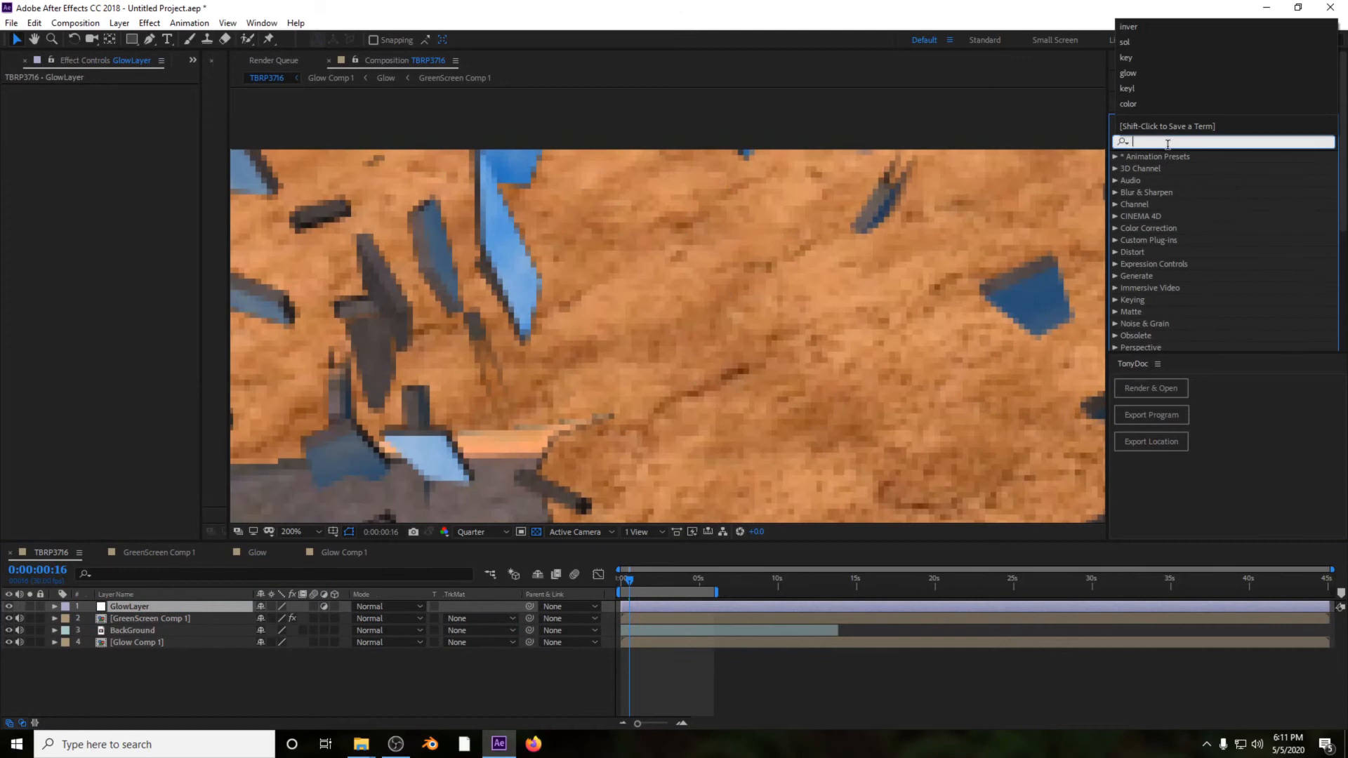
Step: Apply Keylight (1.2) to GlowLayer and sample the bright blue of a shard as its Screen Colour
text(keyl)
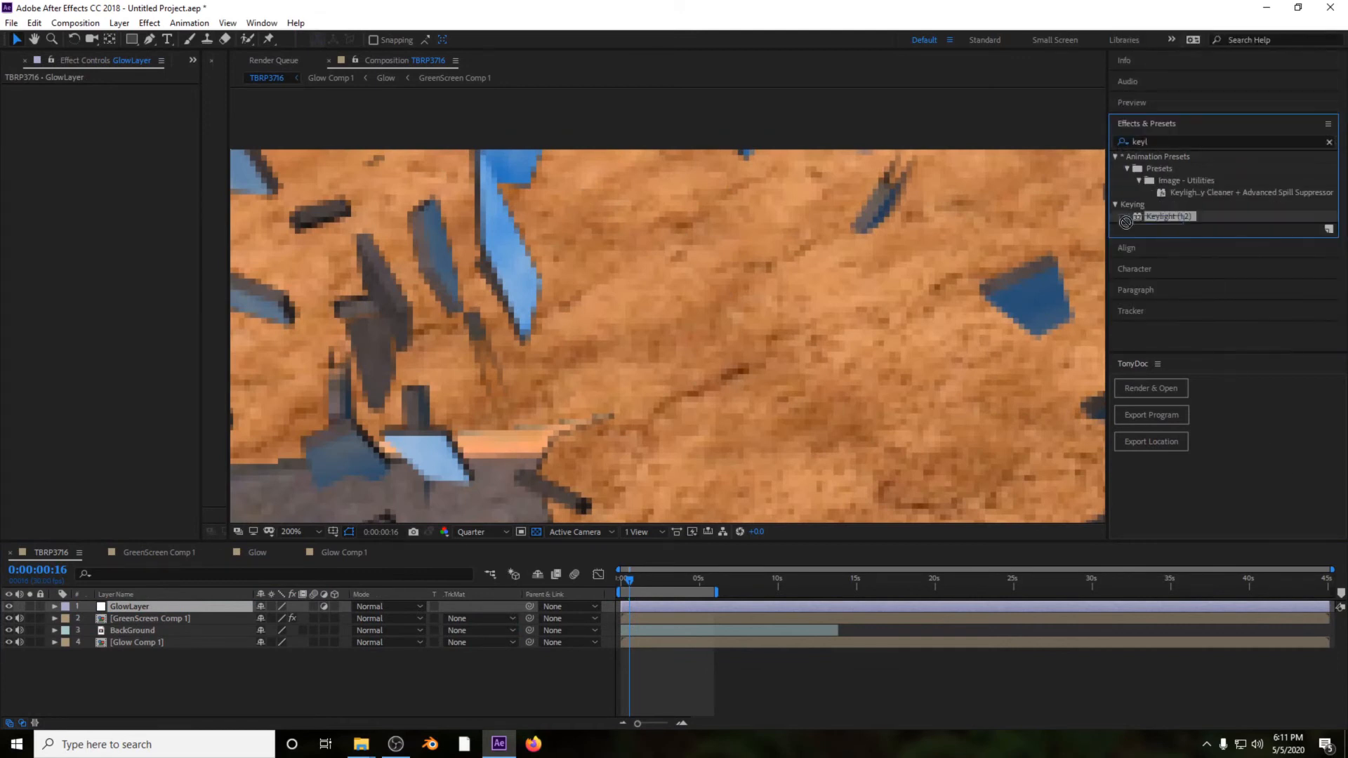
drag(1166, 217, 85, 170)
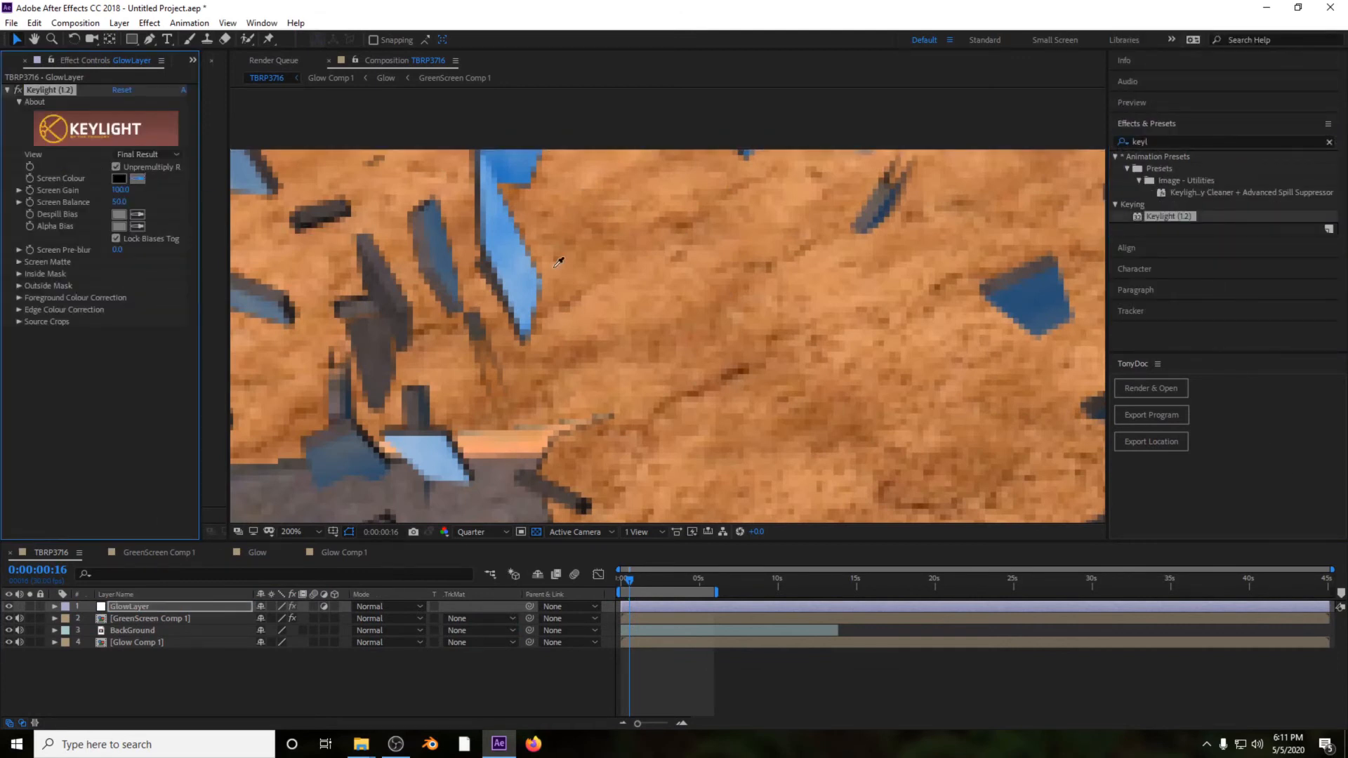
click(503, 271)
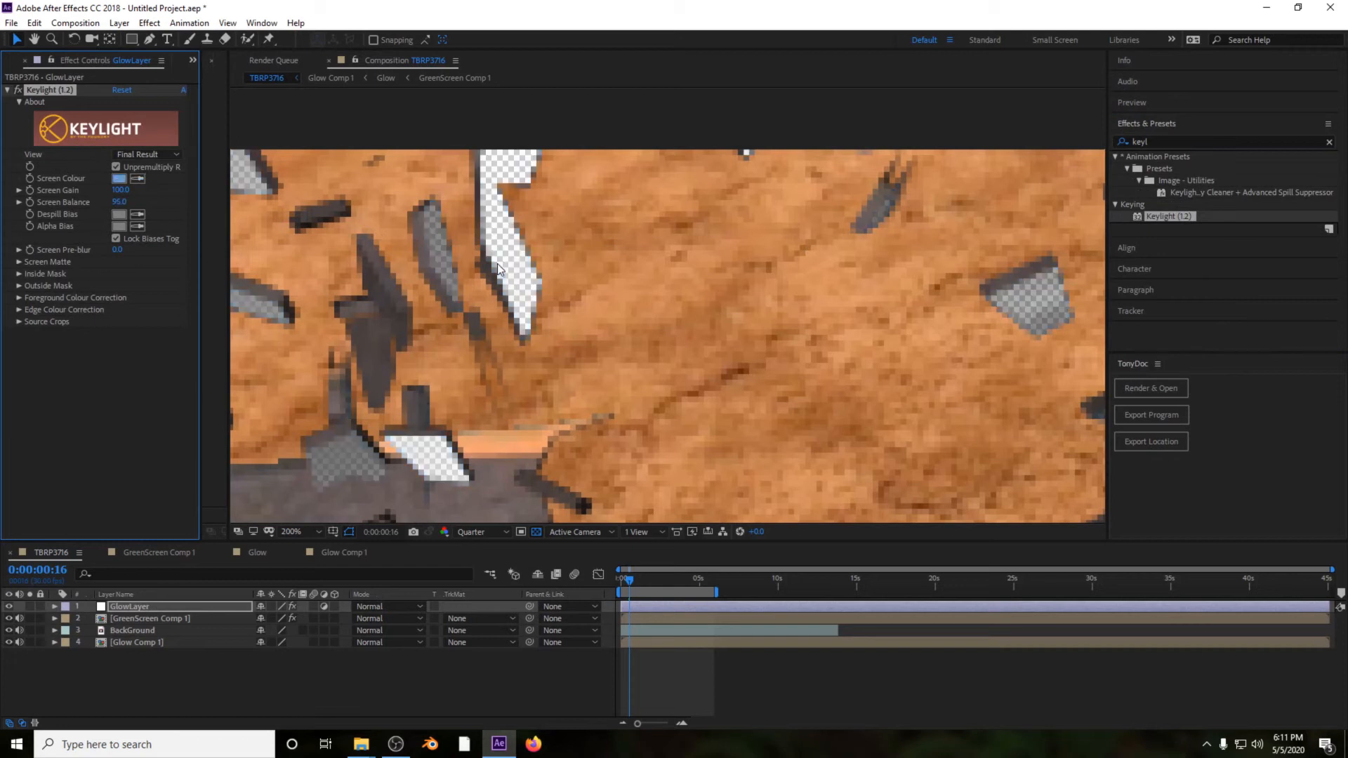
Step: Apply the Invert effect to GlowLayer below Keylight and set its Channel to Alpha
click(1171, 142)
text(inve)
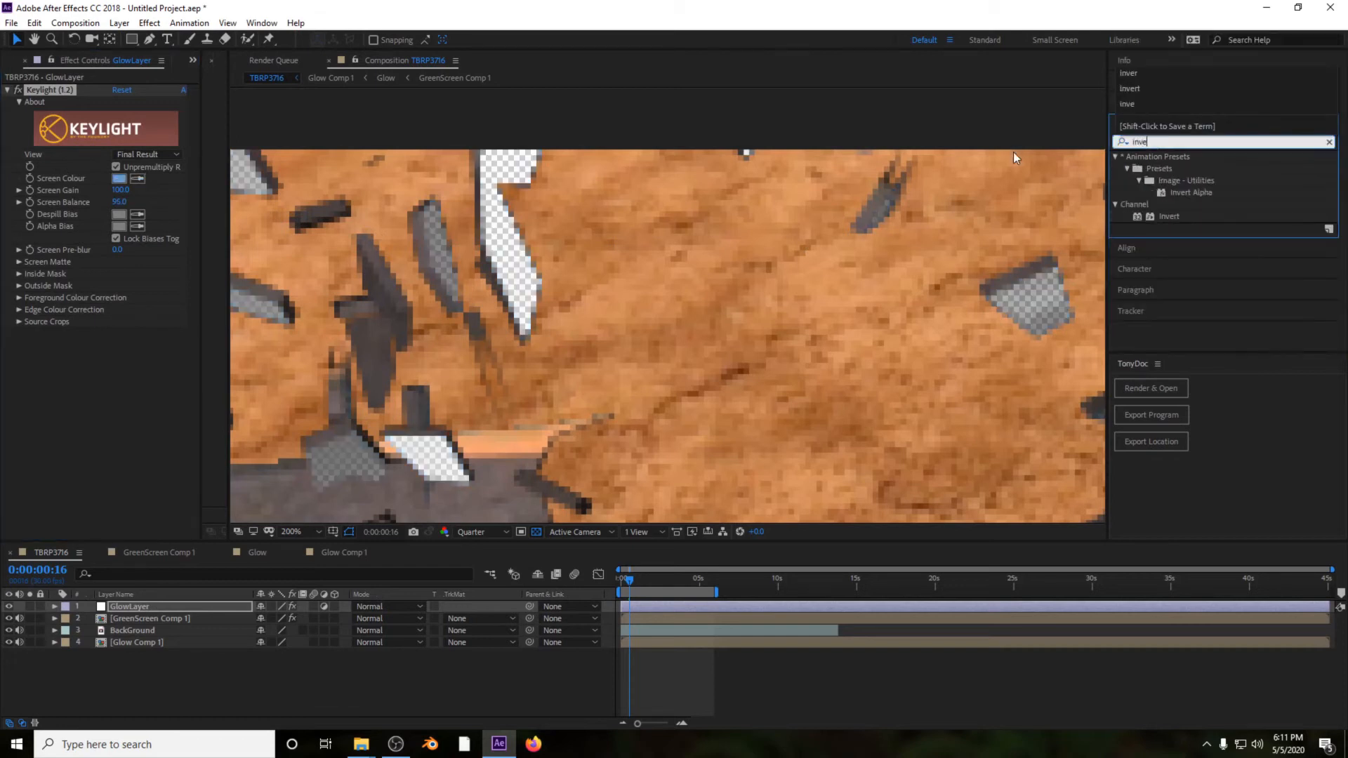
text(r)
drag(1179, 210, 116, 347)
click(137, 344)
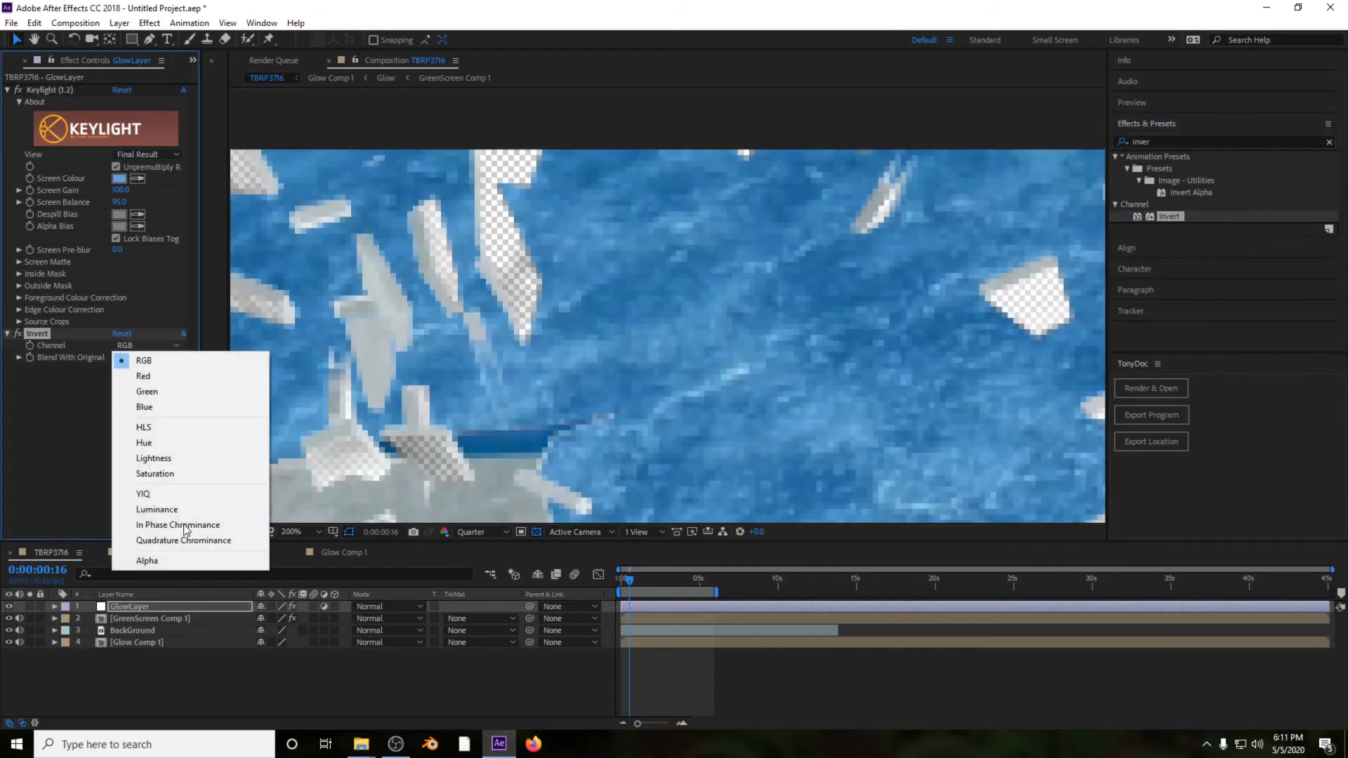
click(191, 562)
Step: Apply Solid Composite to GlowLayer below Invert and set its color to black 000000
click(1192, 144)
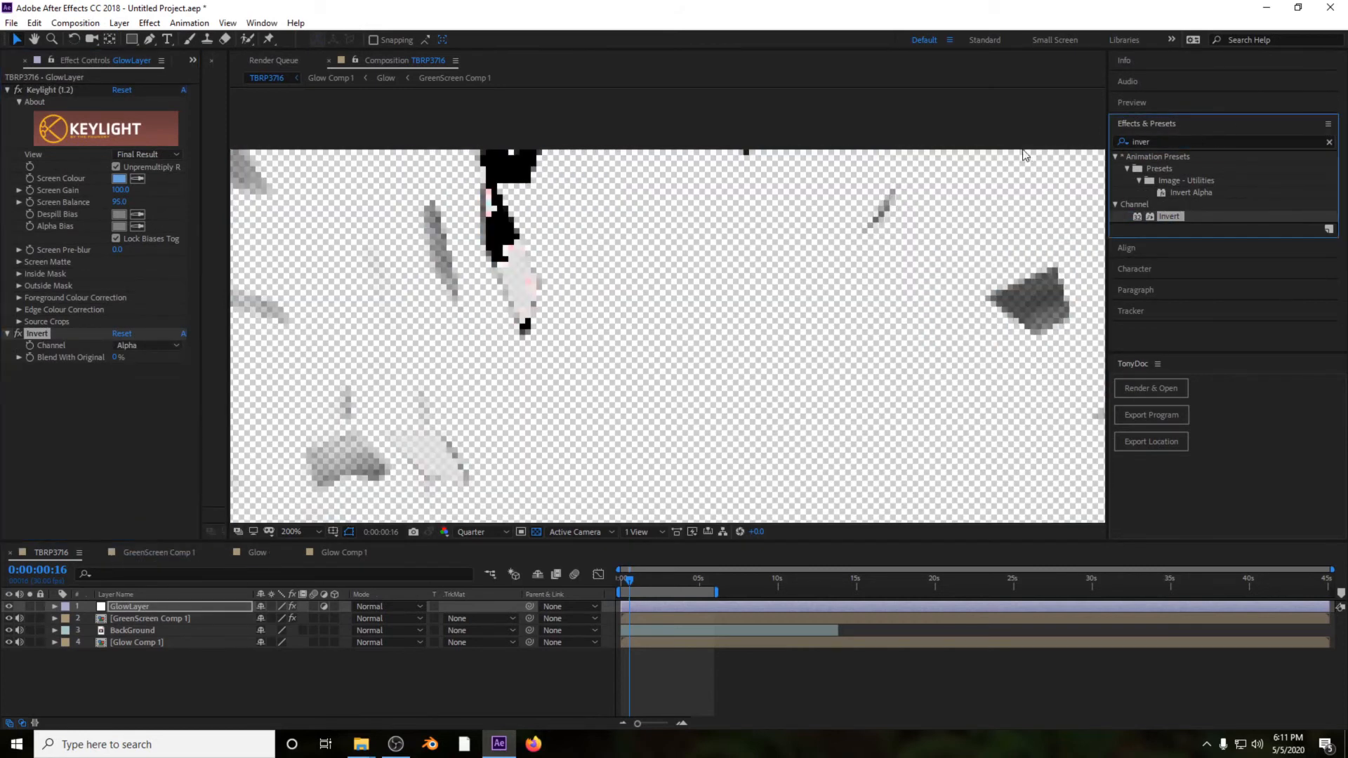
drag(1162, 141, 1085, 141)
text(solid)
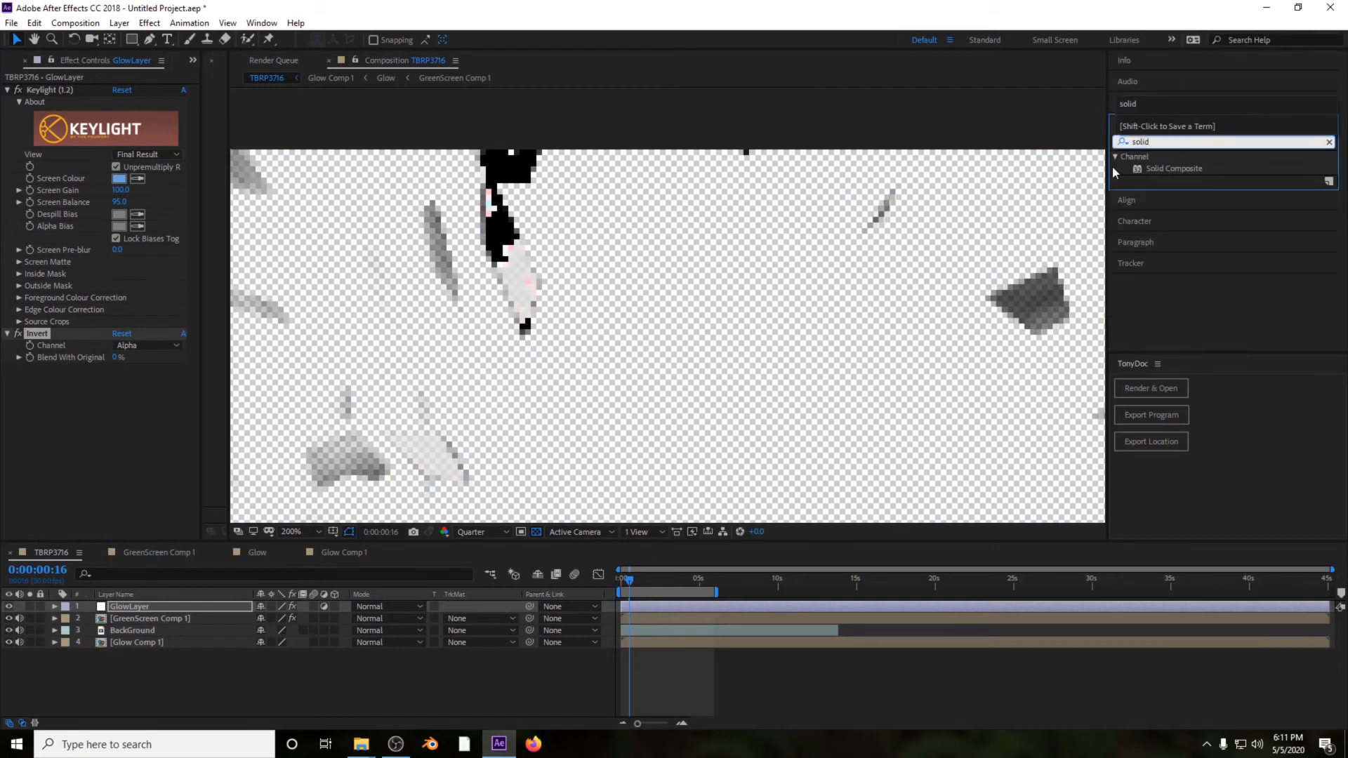
drag(1157, 171, 116, 406)
click(119, 393)
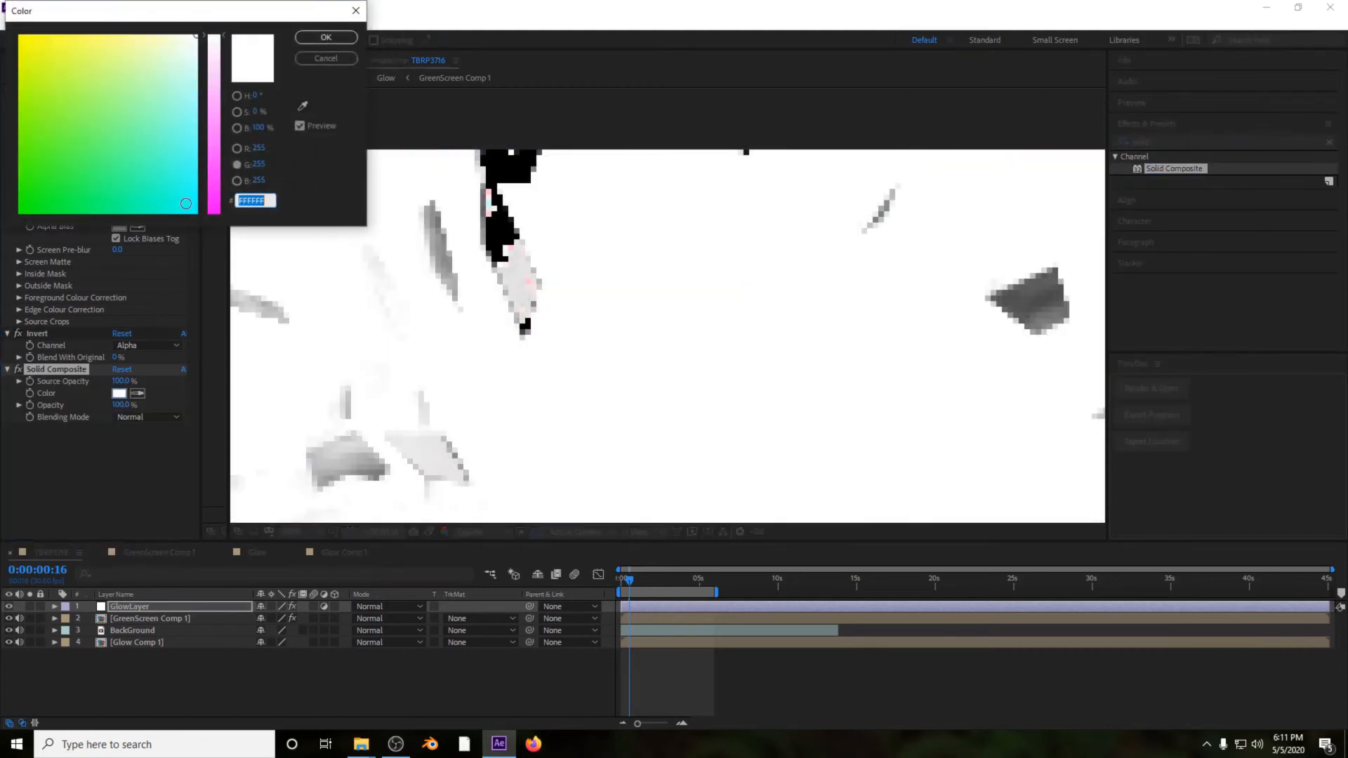
click(196, 211)
drag(219, 207, 21, 213)
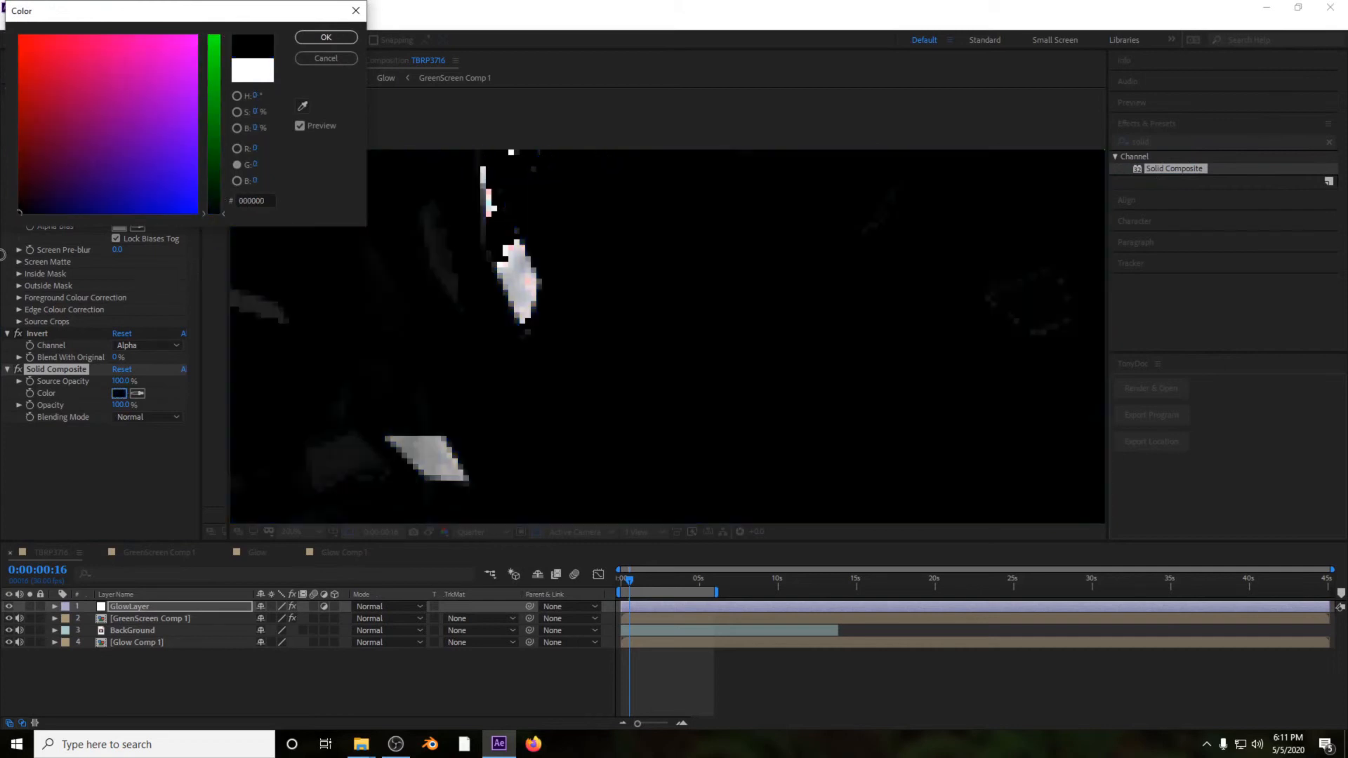
click(326, 37)
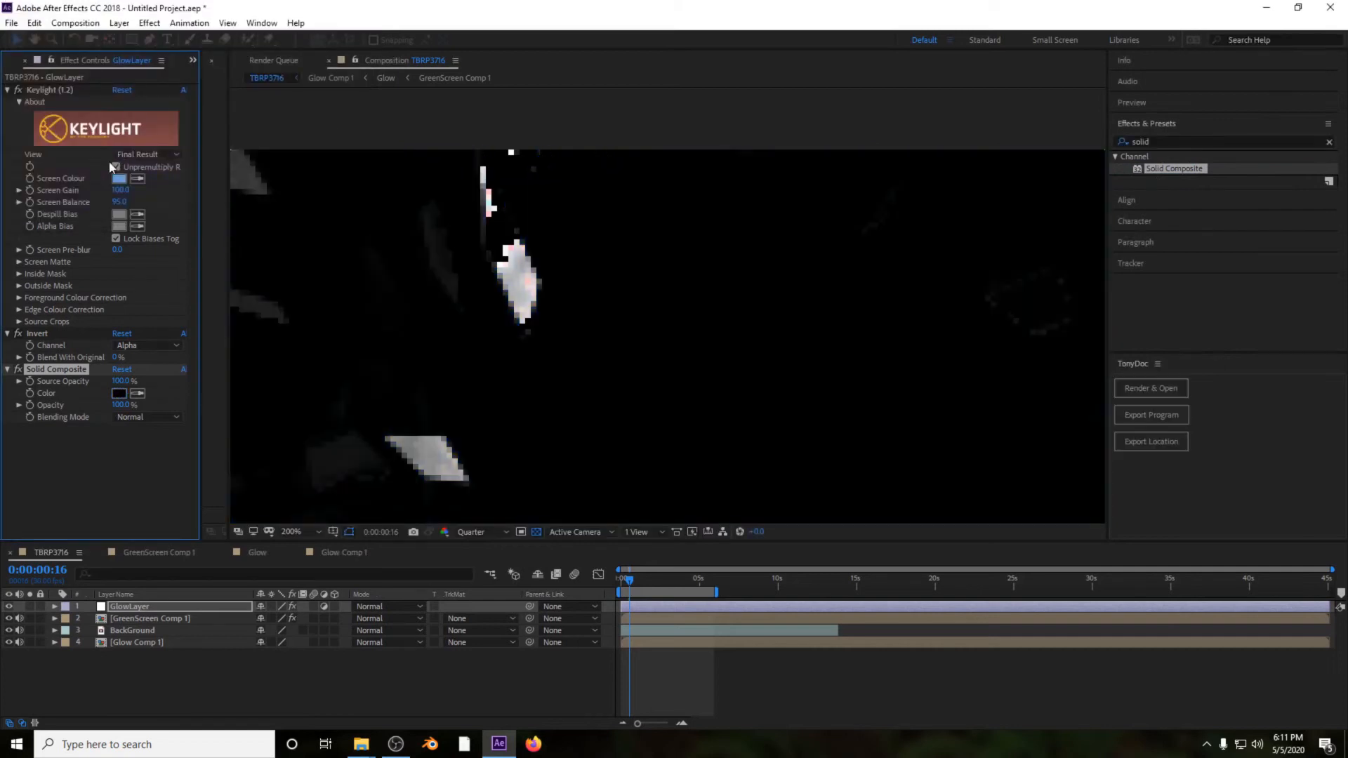
Step: Set GlowLayer's Keylight View to Intermediate Result and collapse the settings of its three effects
click(146, 153)
click(183, 306)
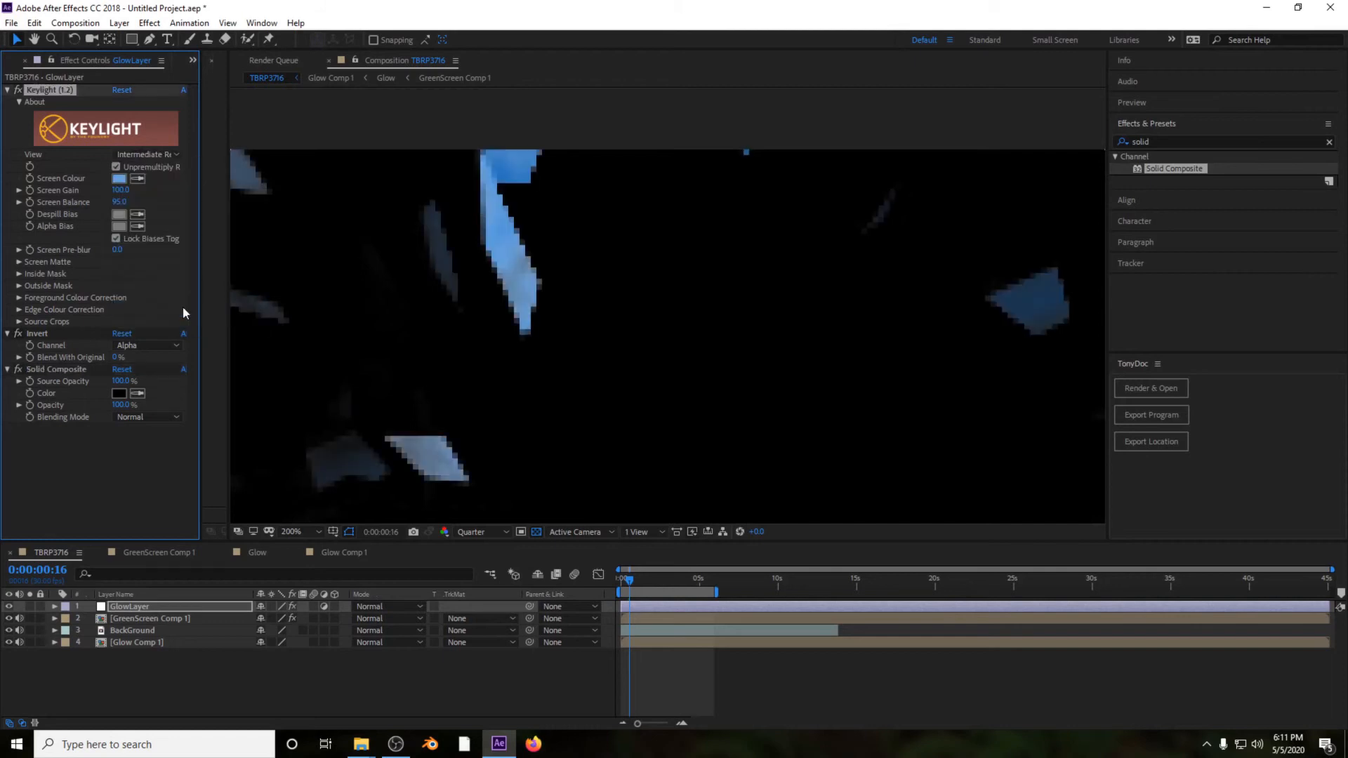
scroll(665, 307, down, 2)
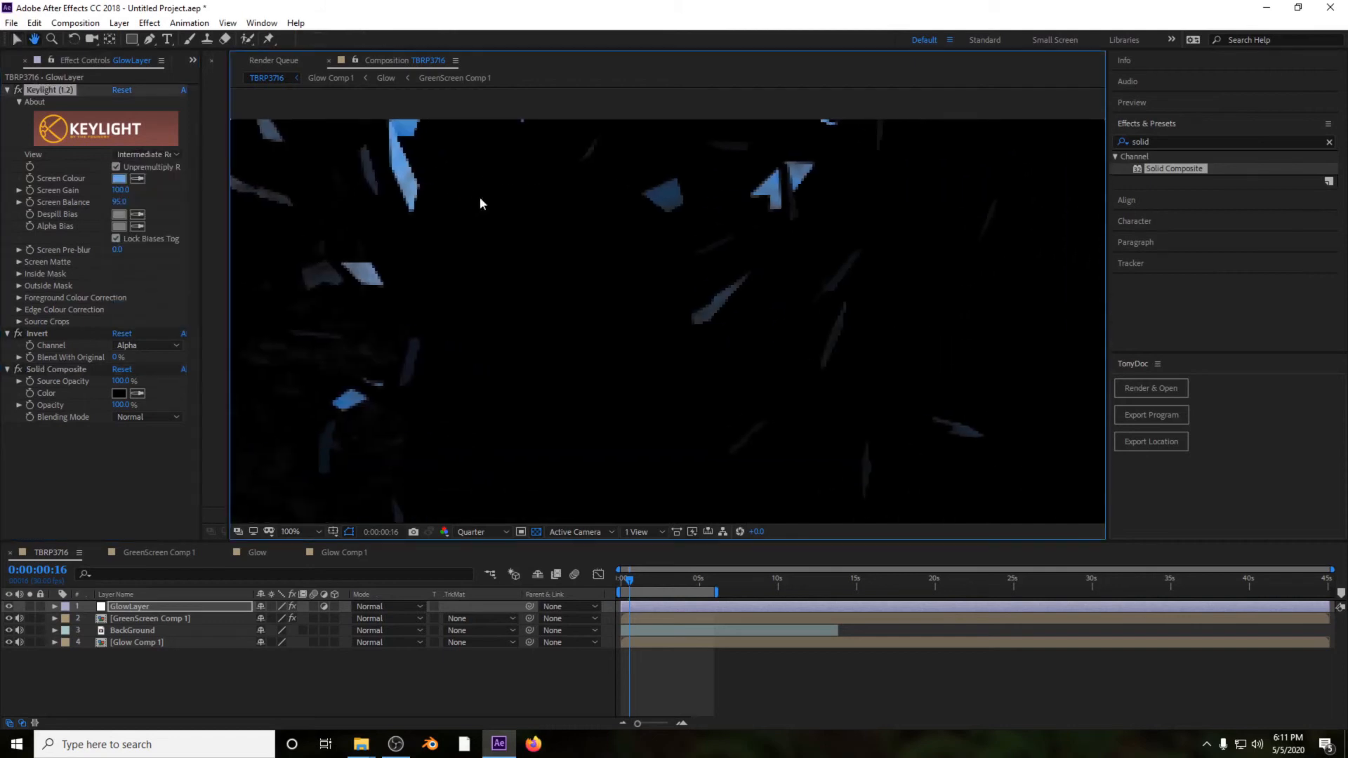
click(8, 90)
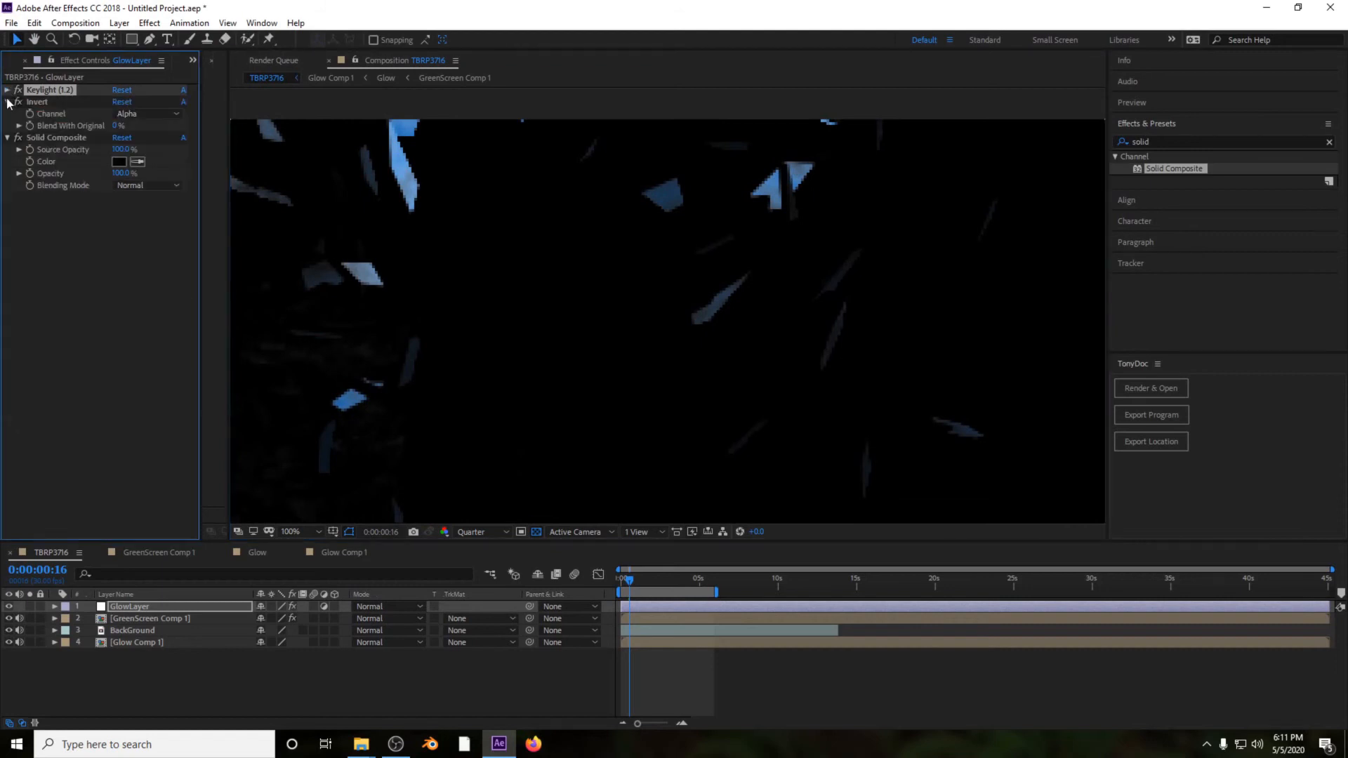
click(8, 102)
click(8, 114)
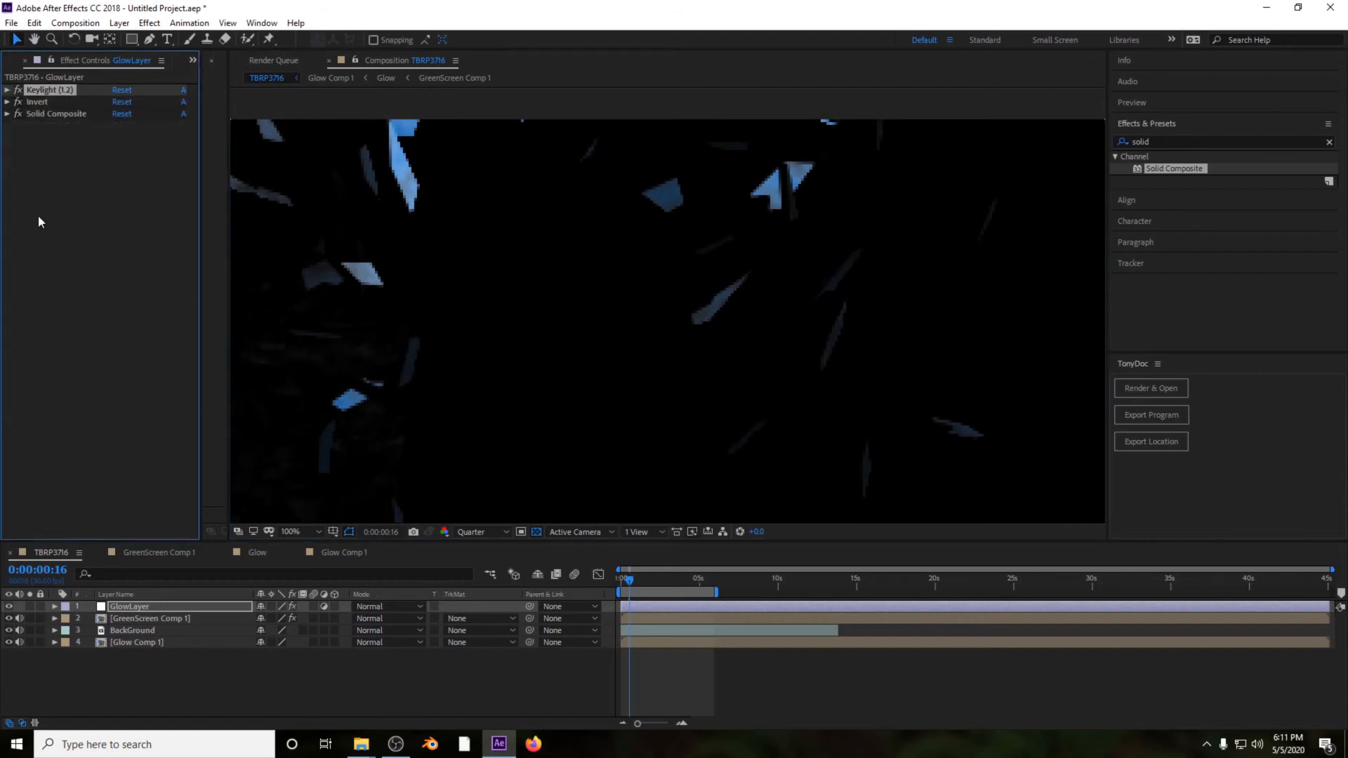
Step: Apply two Glow effects to GlowLayer below Solid Composite, with intensity 1.3 on both and a Glow Radius of 58 on the second
click(1161, 138)
text(glow)
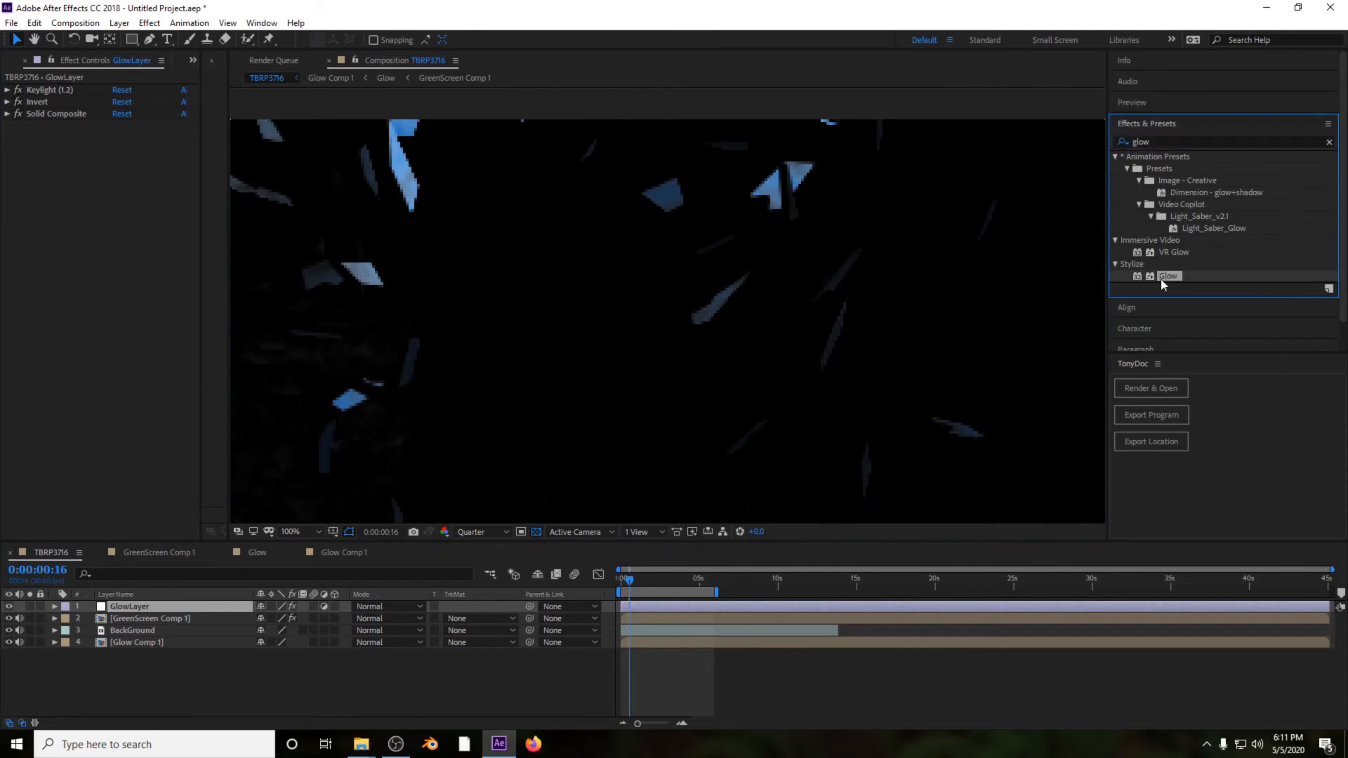
drag(1160, 279, 56, 134)
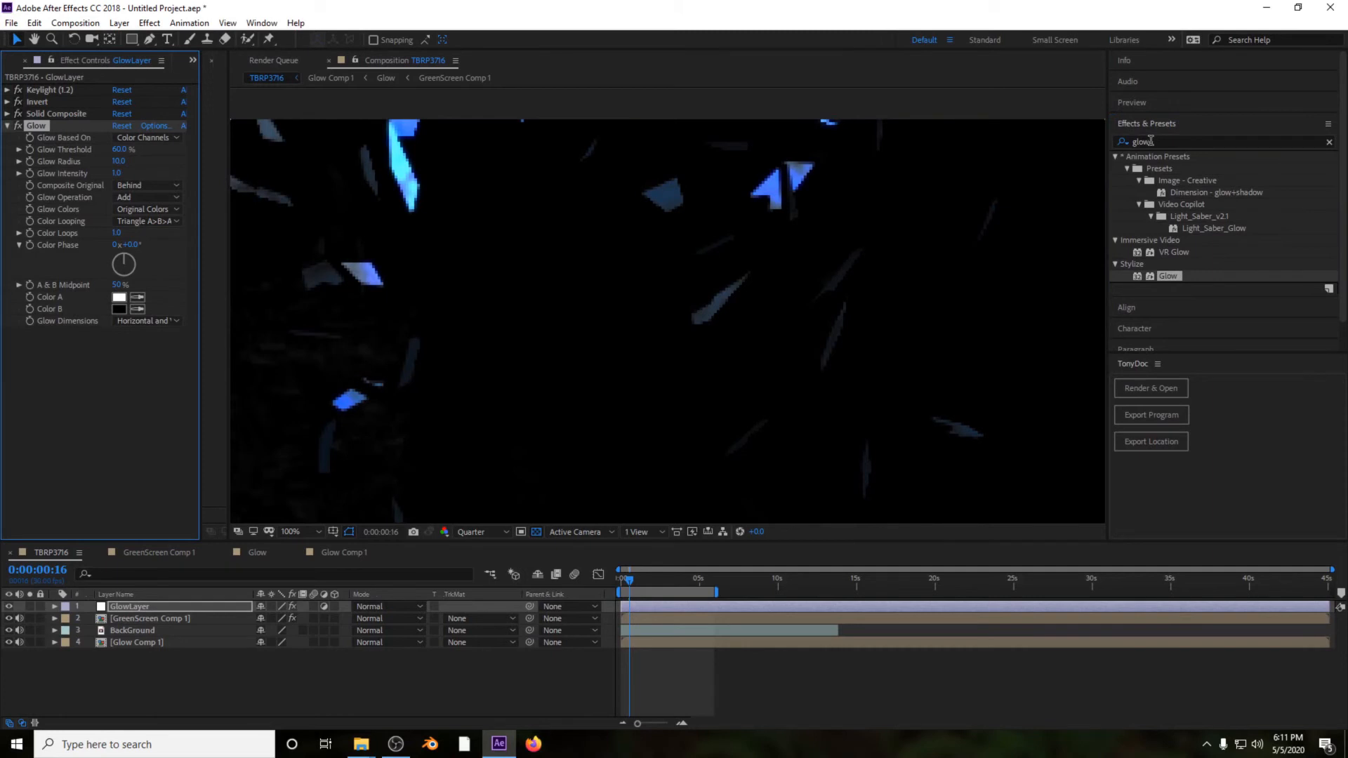
drag(1164, 276, 143, 370)
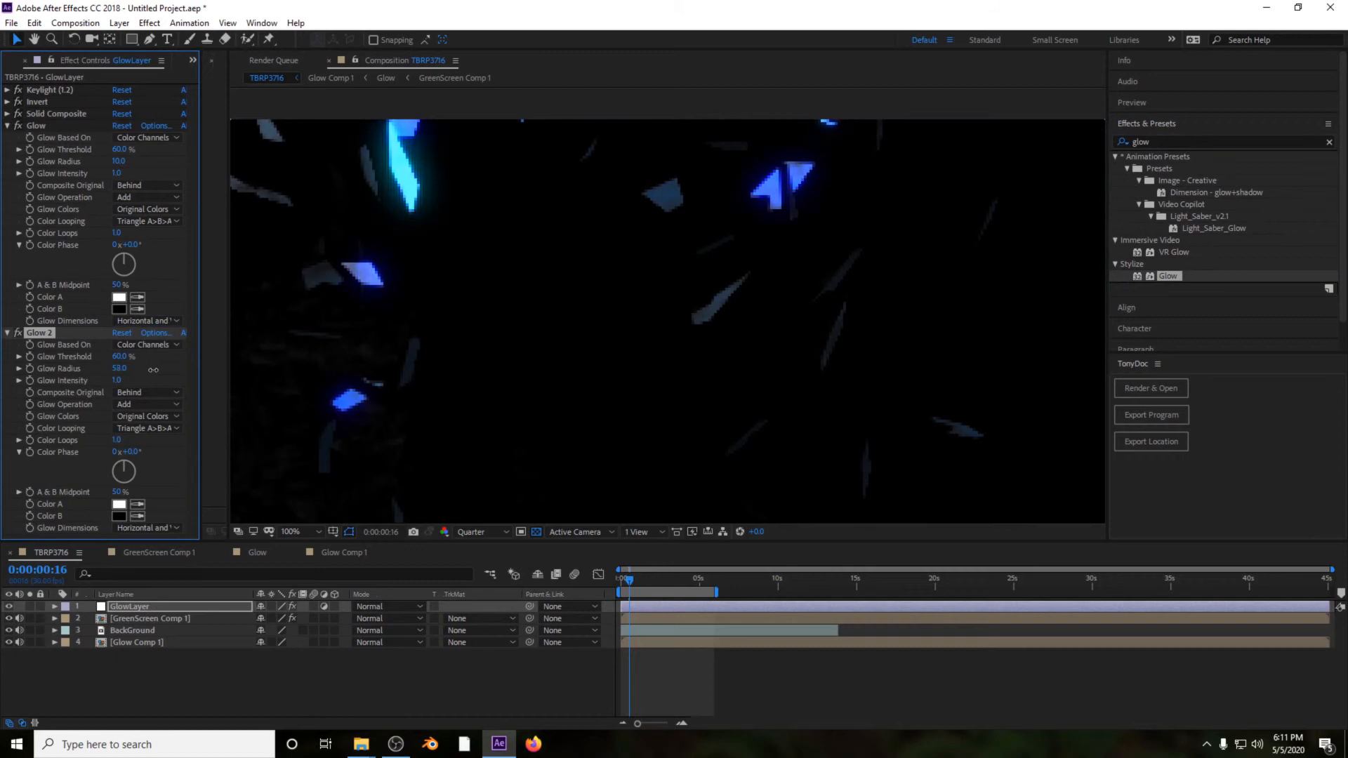
drag(118, 379, 130, 380)
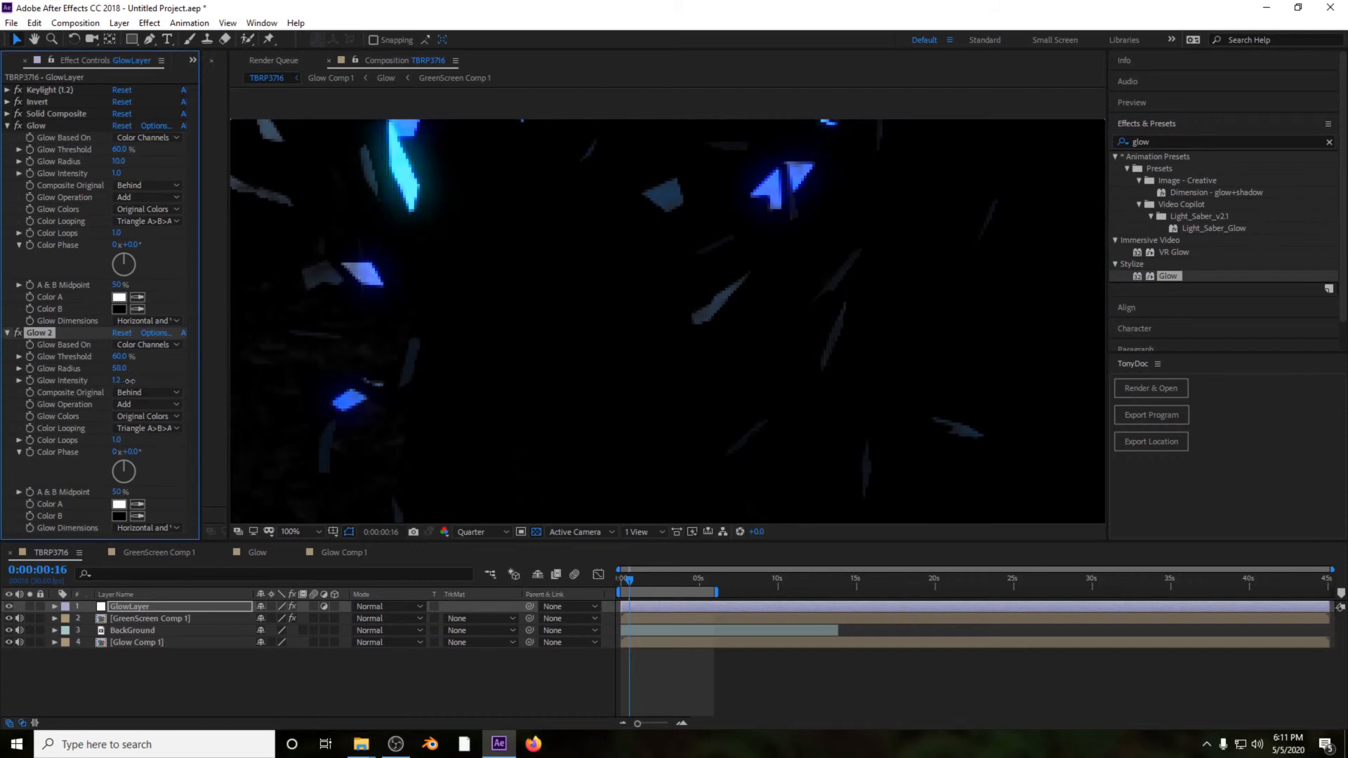
click(117, 175)
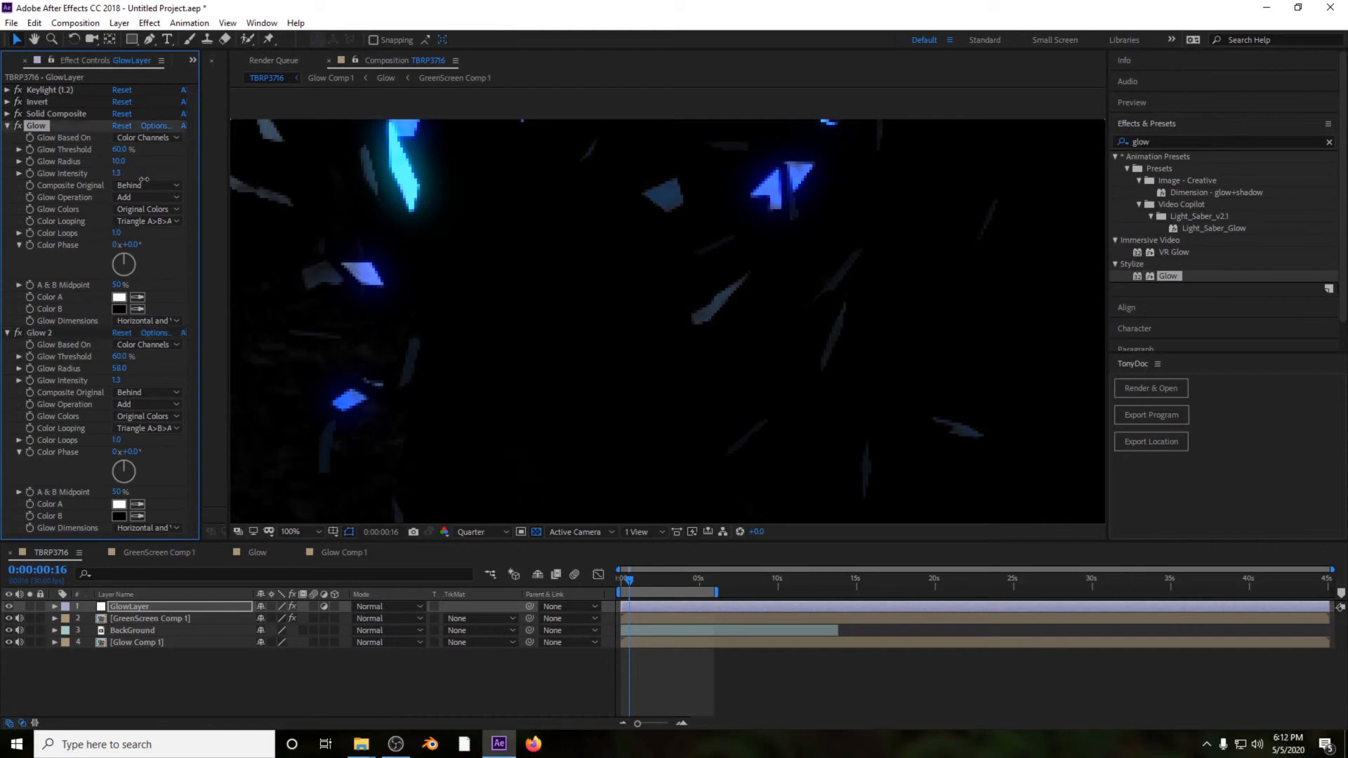
Step: Preview the glowing shards on black from the start of the composition
scroll(289, 213, down, 4)
scroll(638, 355, up, 2)
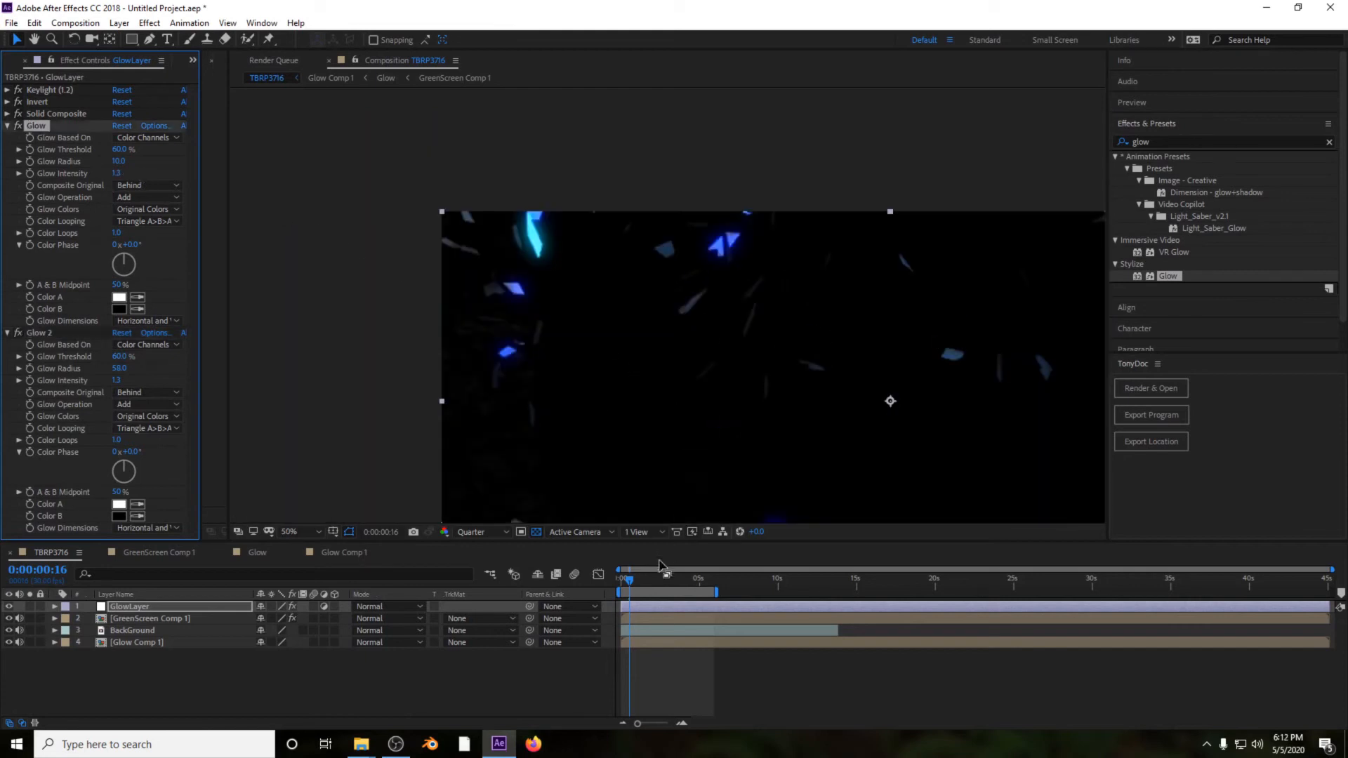
key(space)
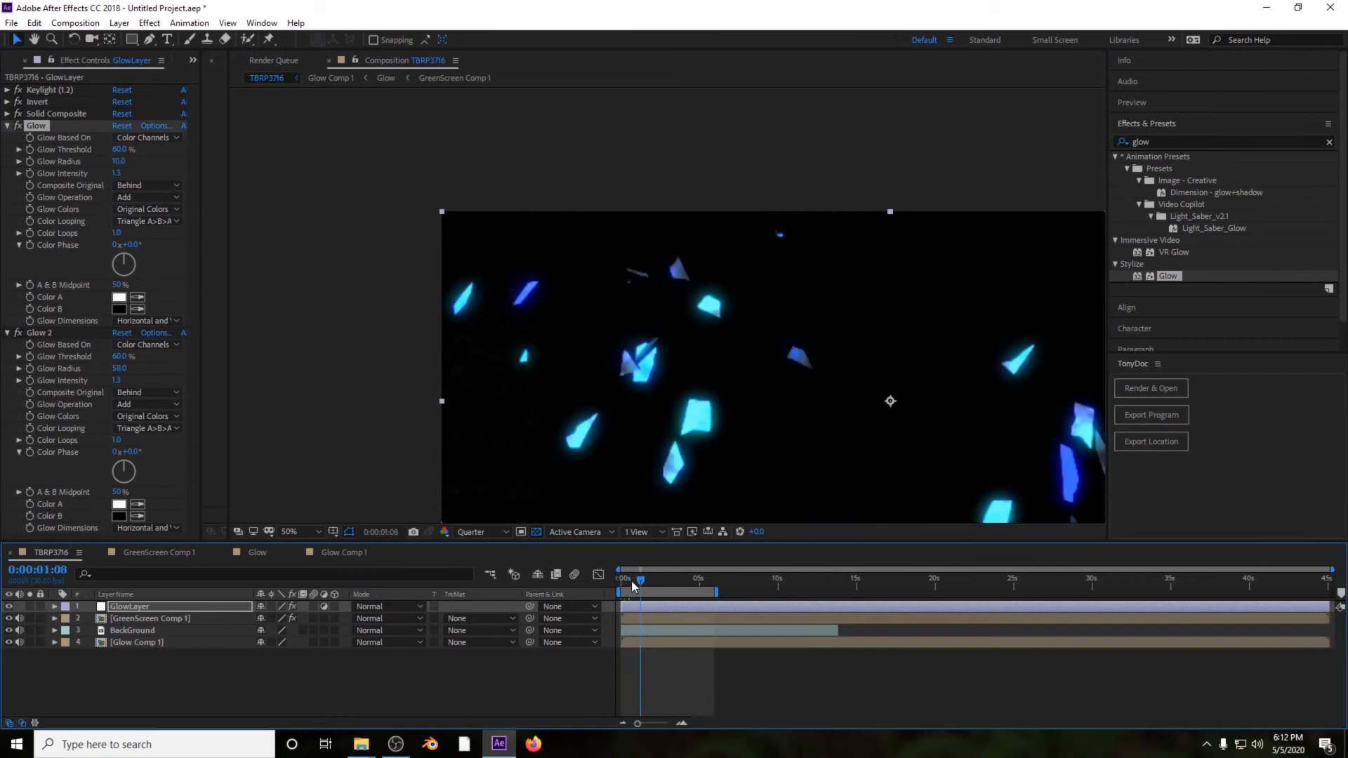
drag(630, 579, 605, 592)
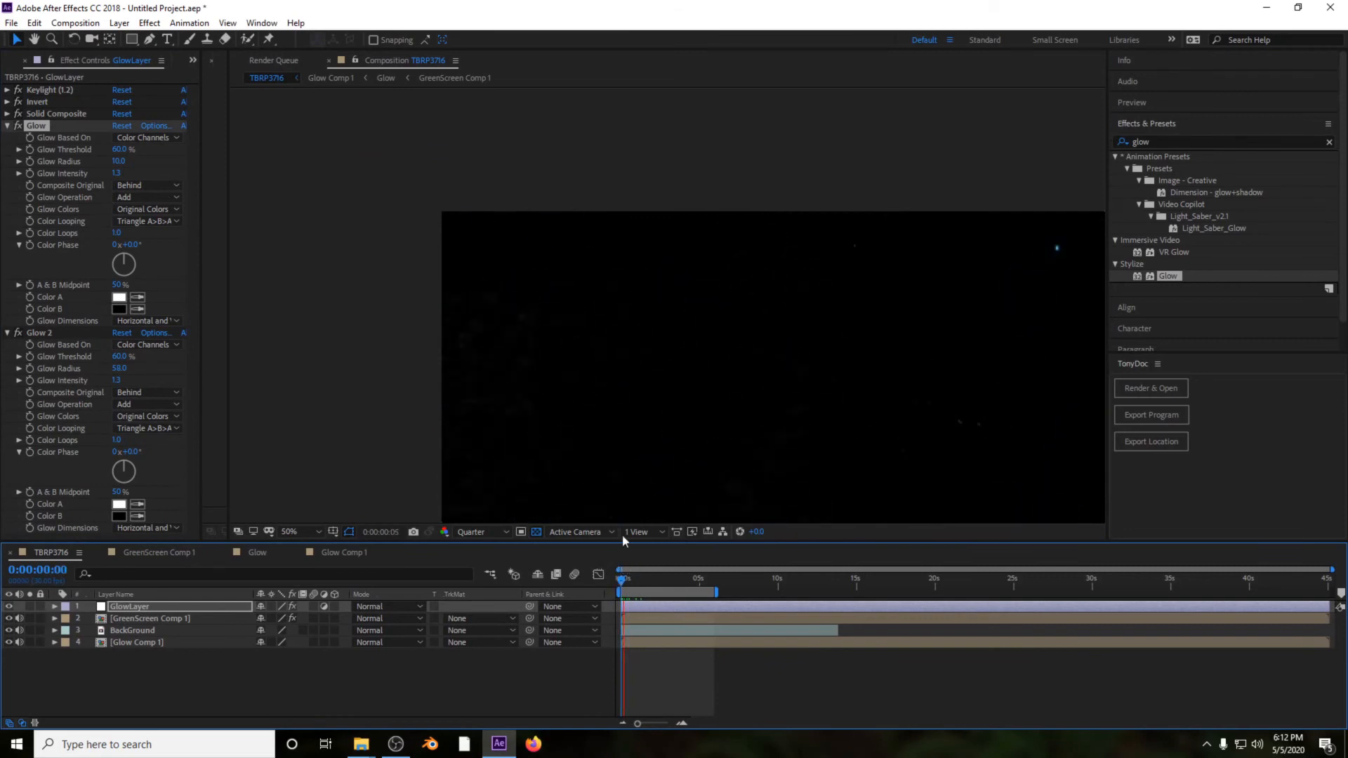
Step: Collapse both Glow effects and set GlowLayer's blending mode to Screen
click(8, 127)
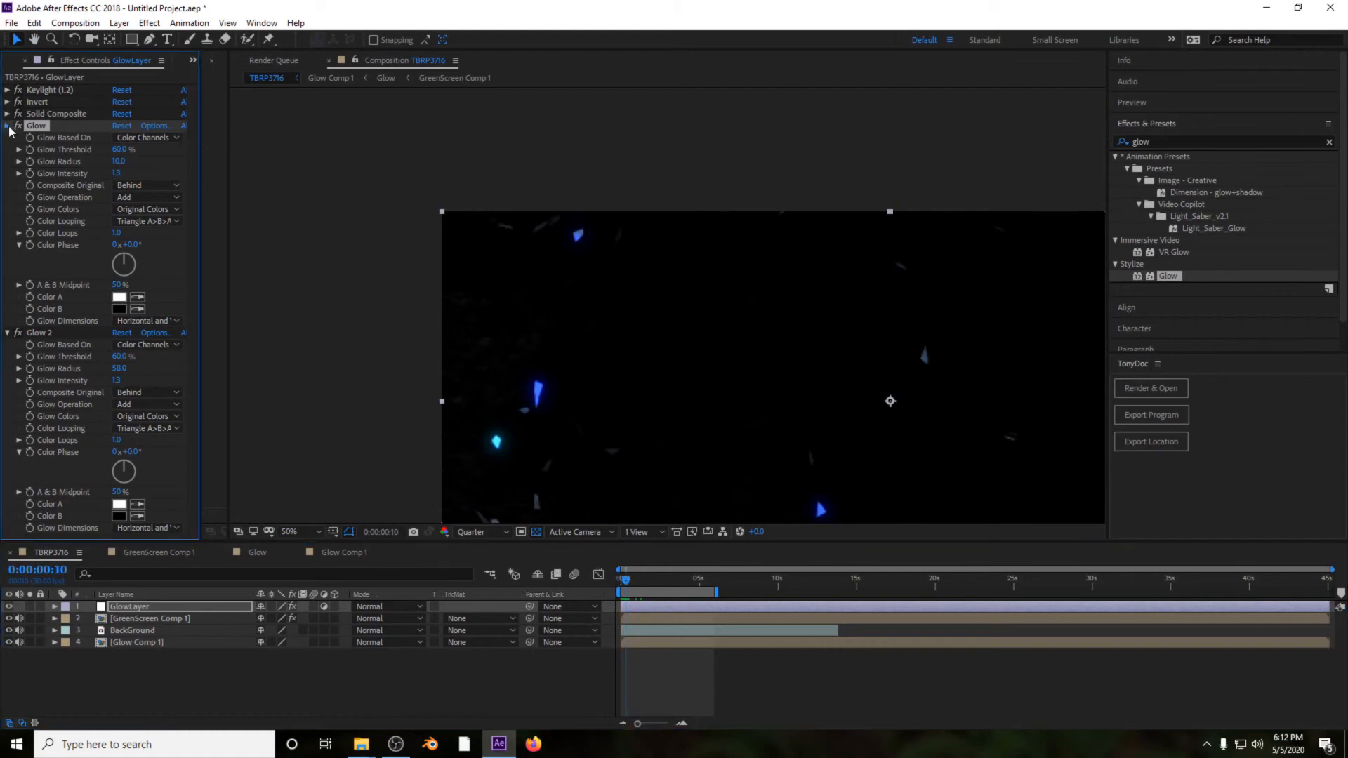
click(7, 126)
click(72, 260)
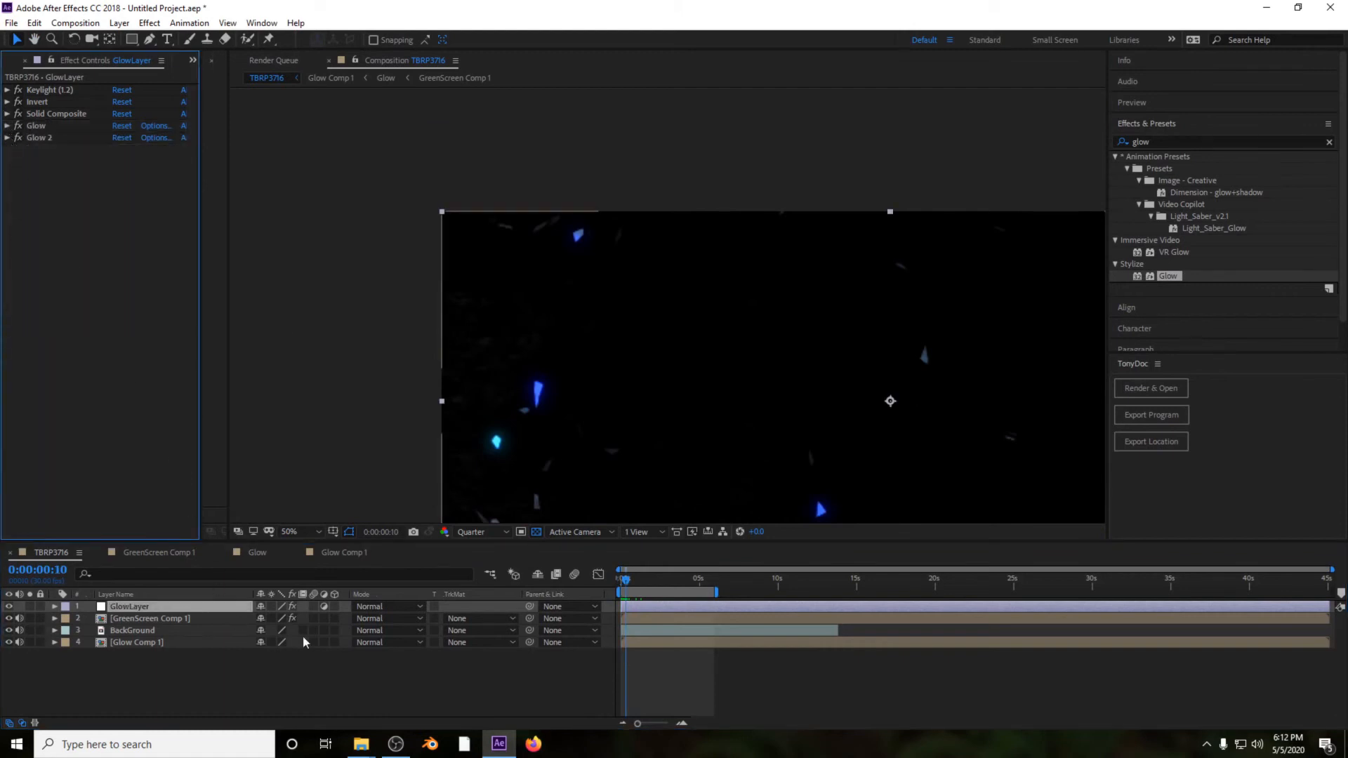
click(386, 619)
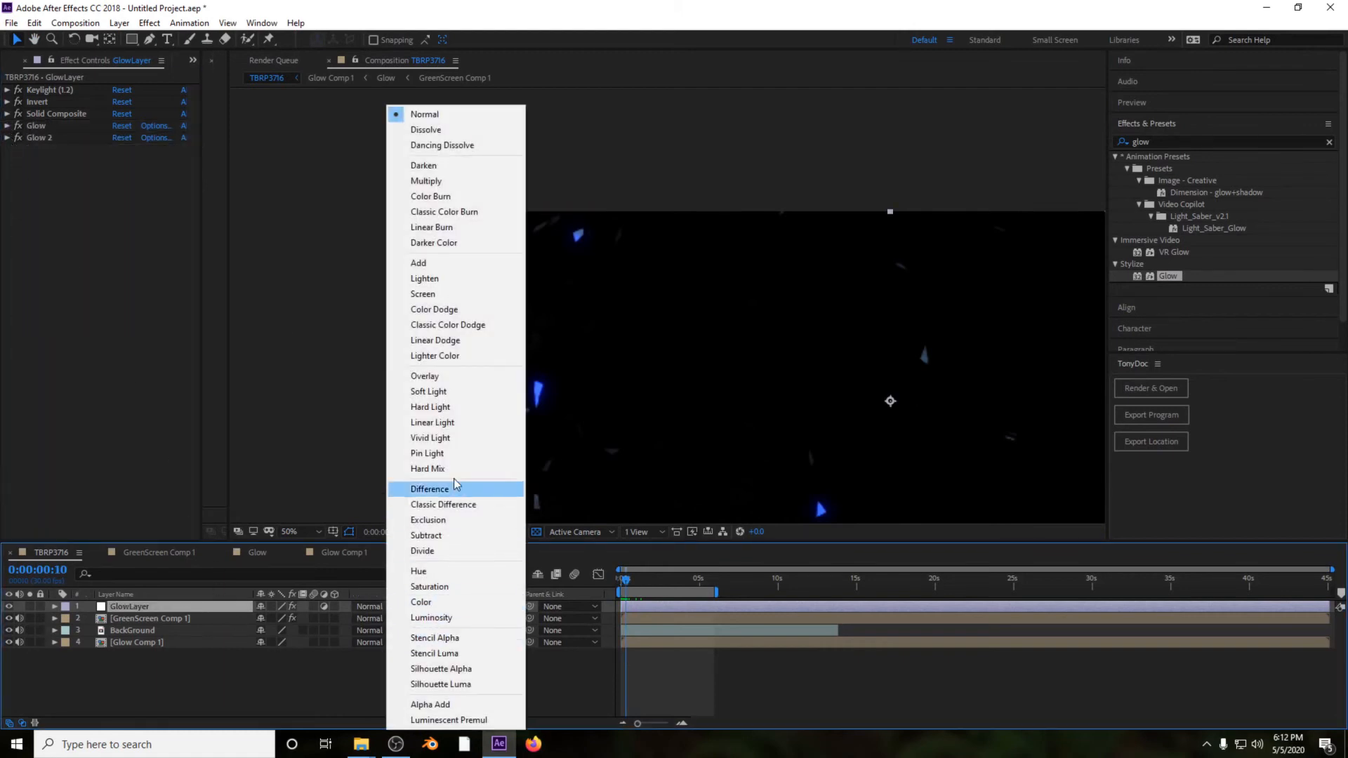
click(456, 294)
Step: Play back and scrub the first frames of the shatter to check the glow over the carpet
key(space)
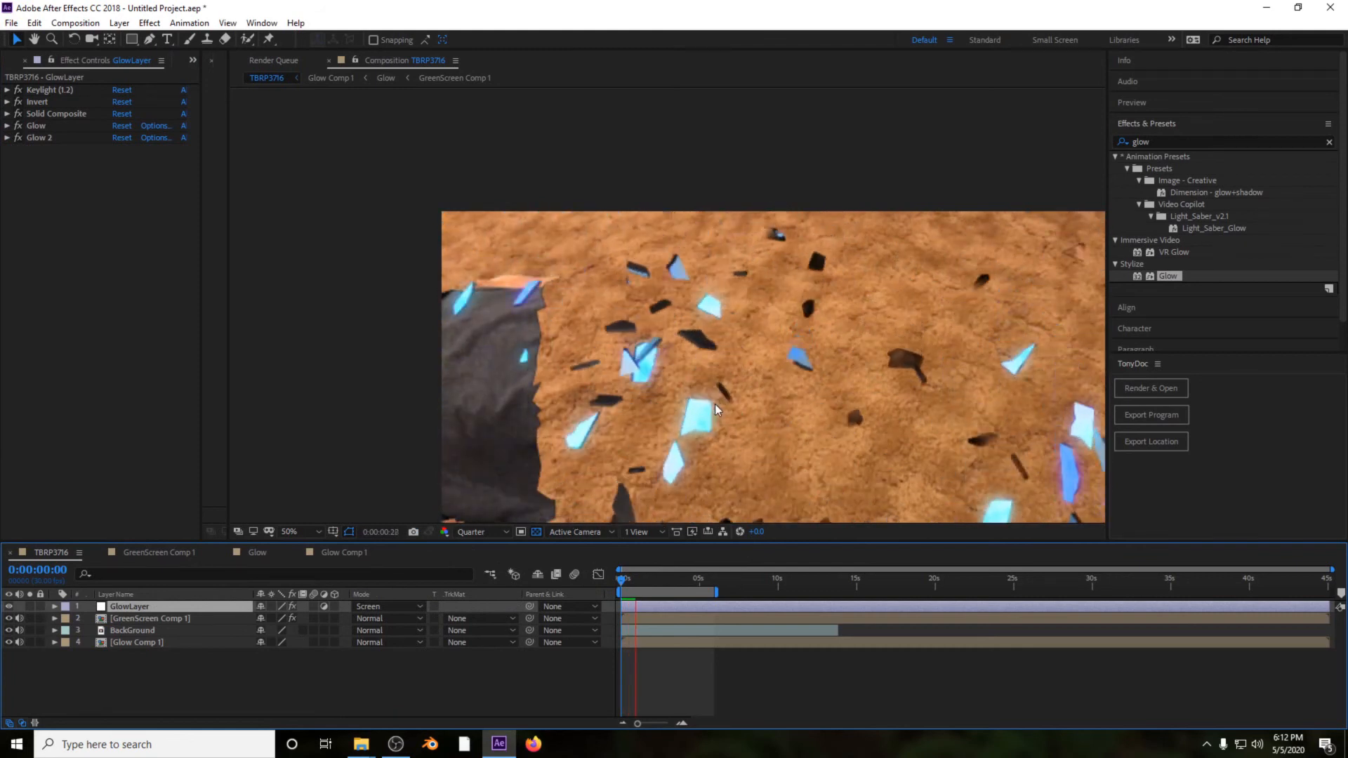
key(space)
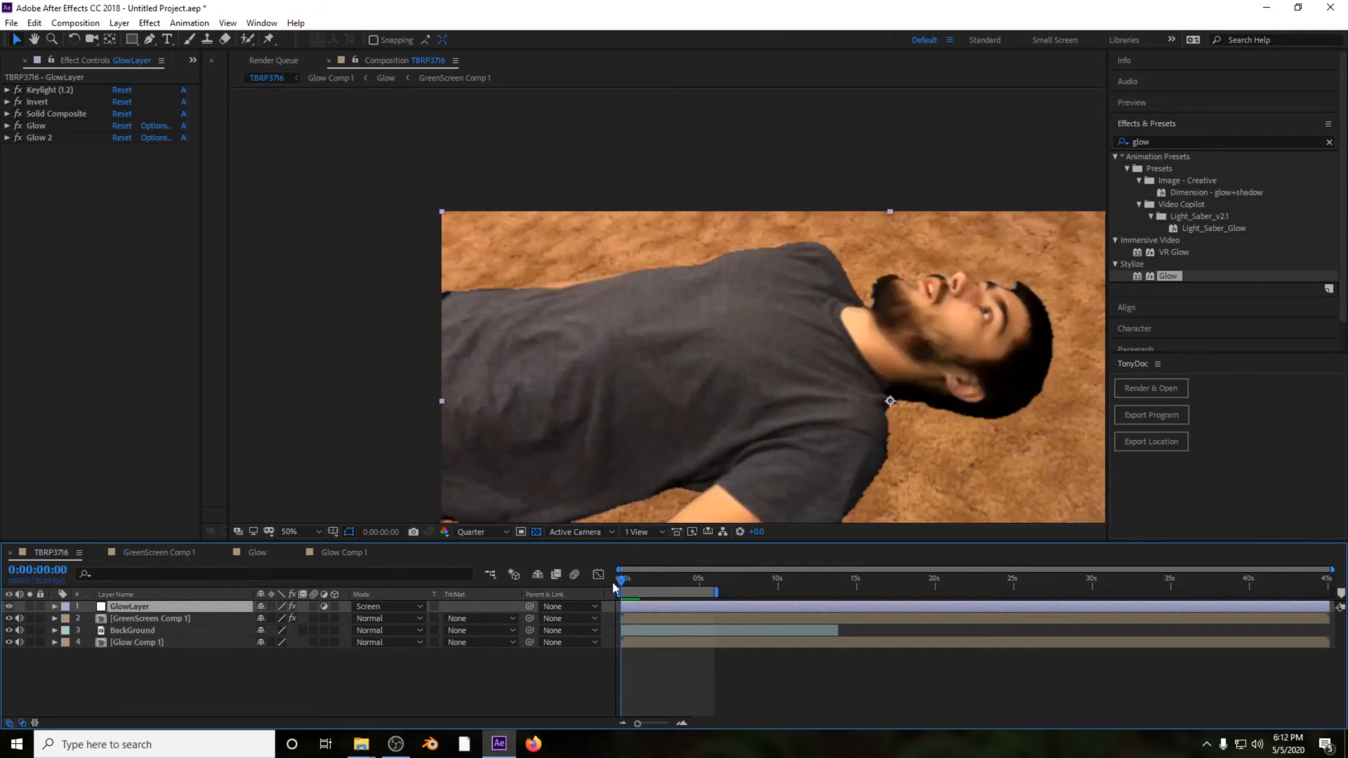
key(space)
key(space)
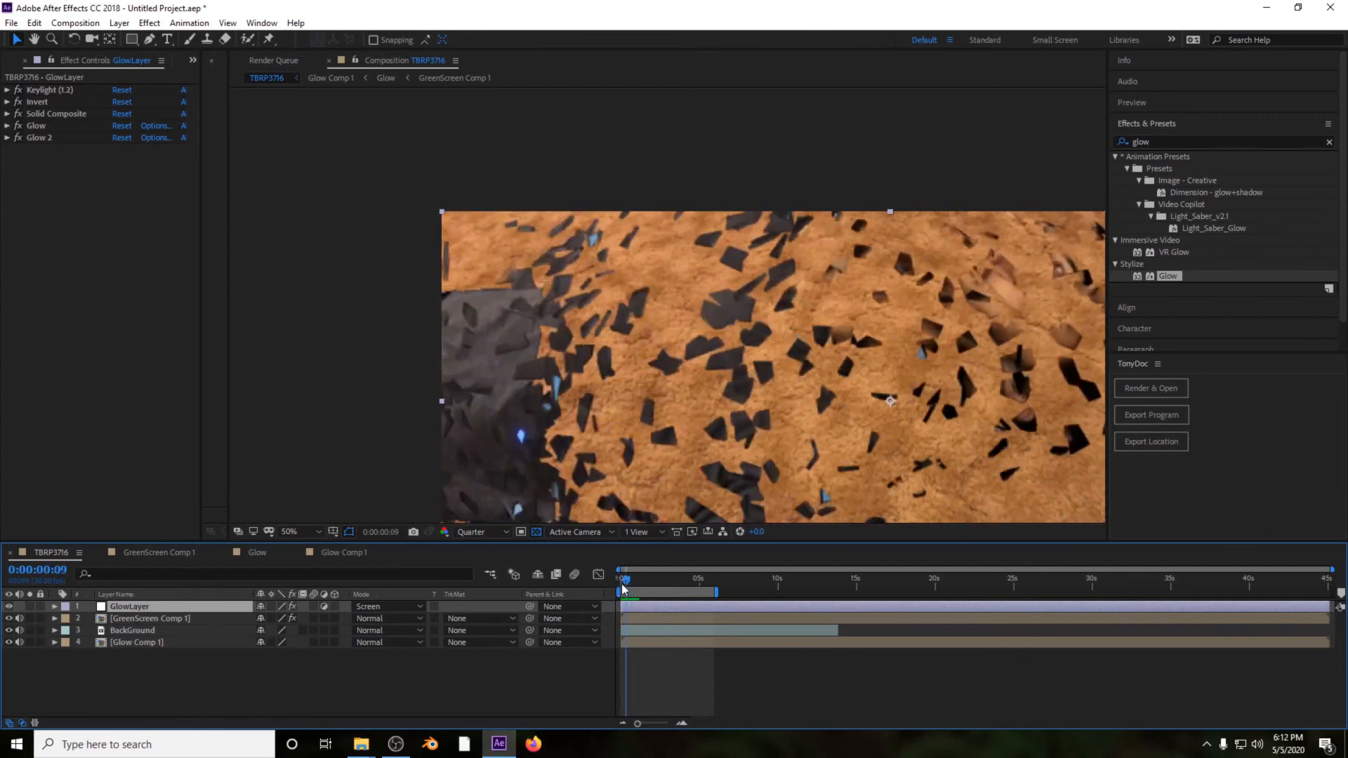
drag(622, 588, 630, 587)
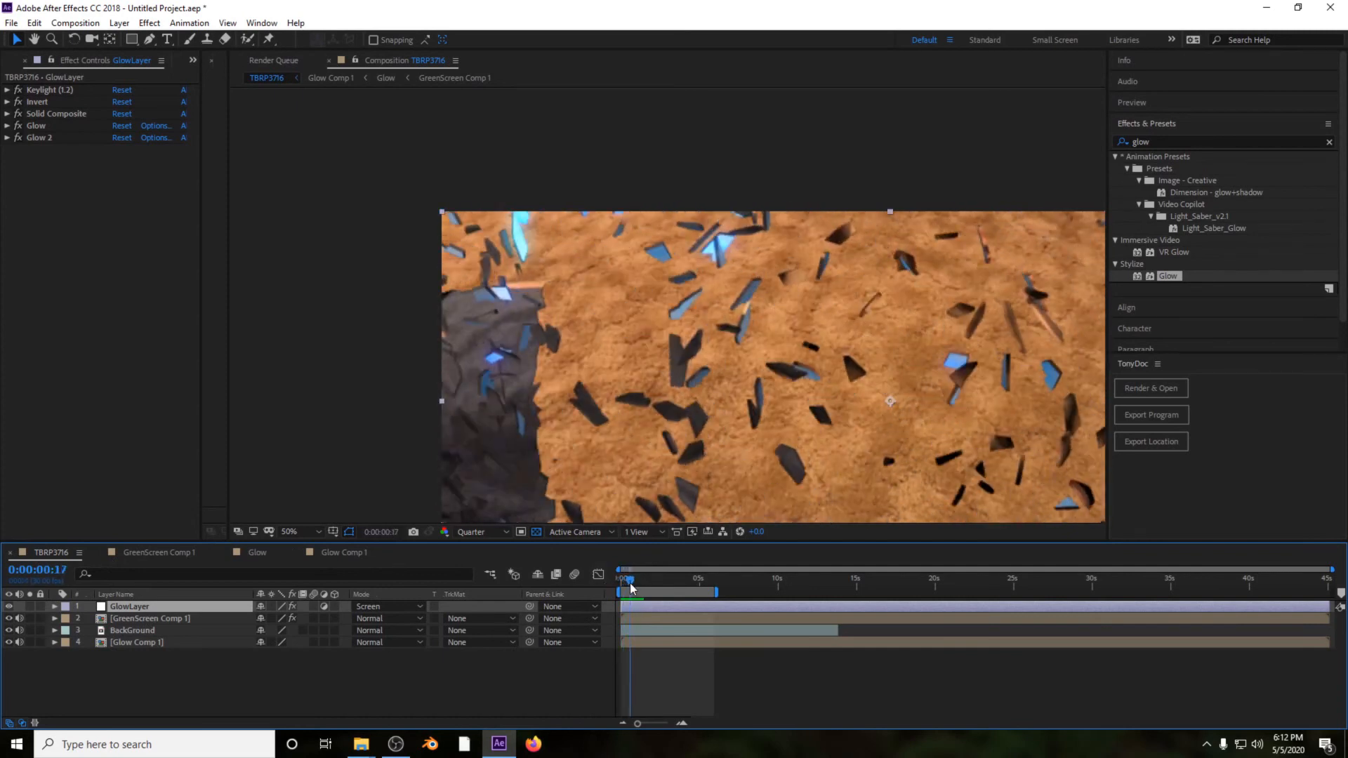
Step: Set Gravity Direction to 340° in the Shatter physics of GreenScreen Comp 1 and preview the shatter from the start
click(138, 671)
click(133, 621)
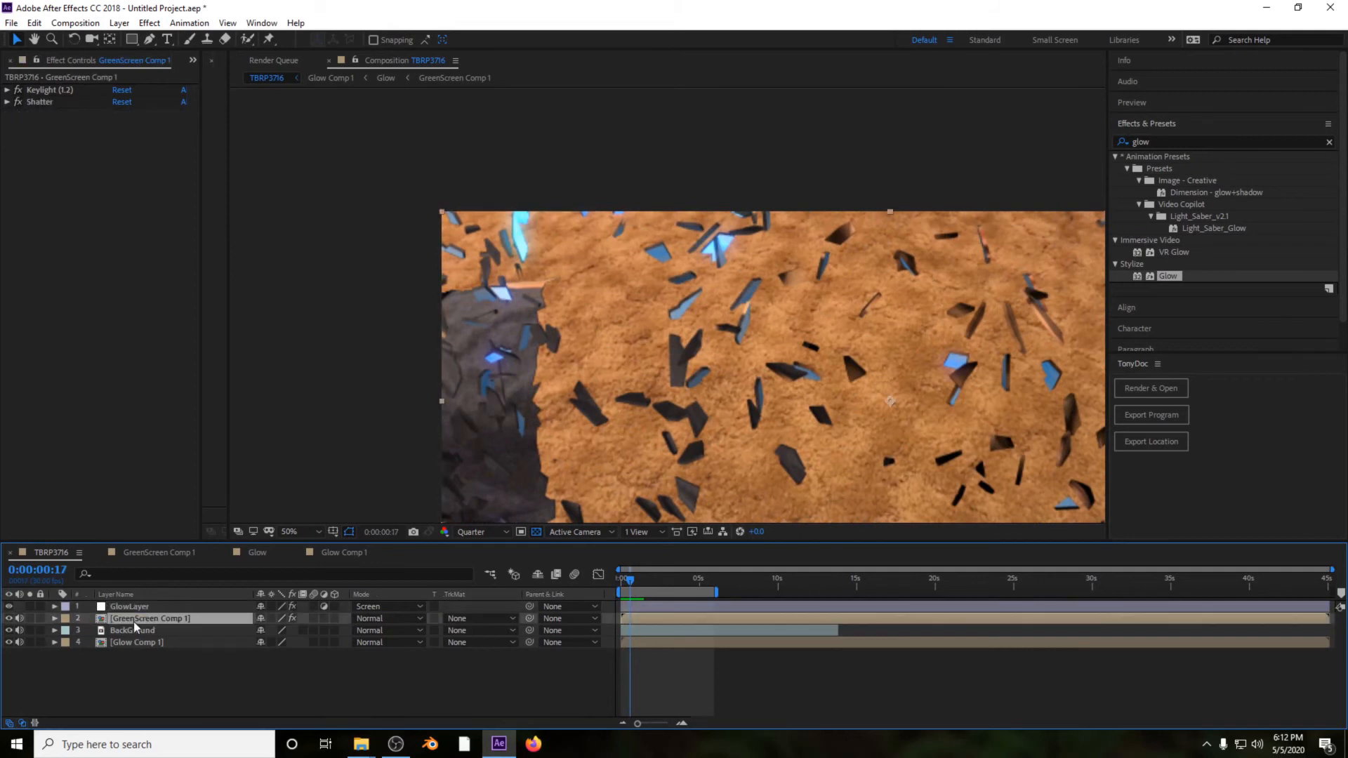
click(8, 103)
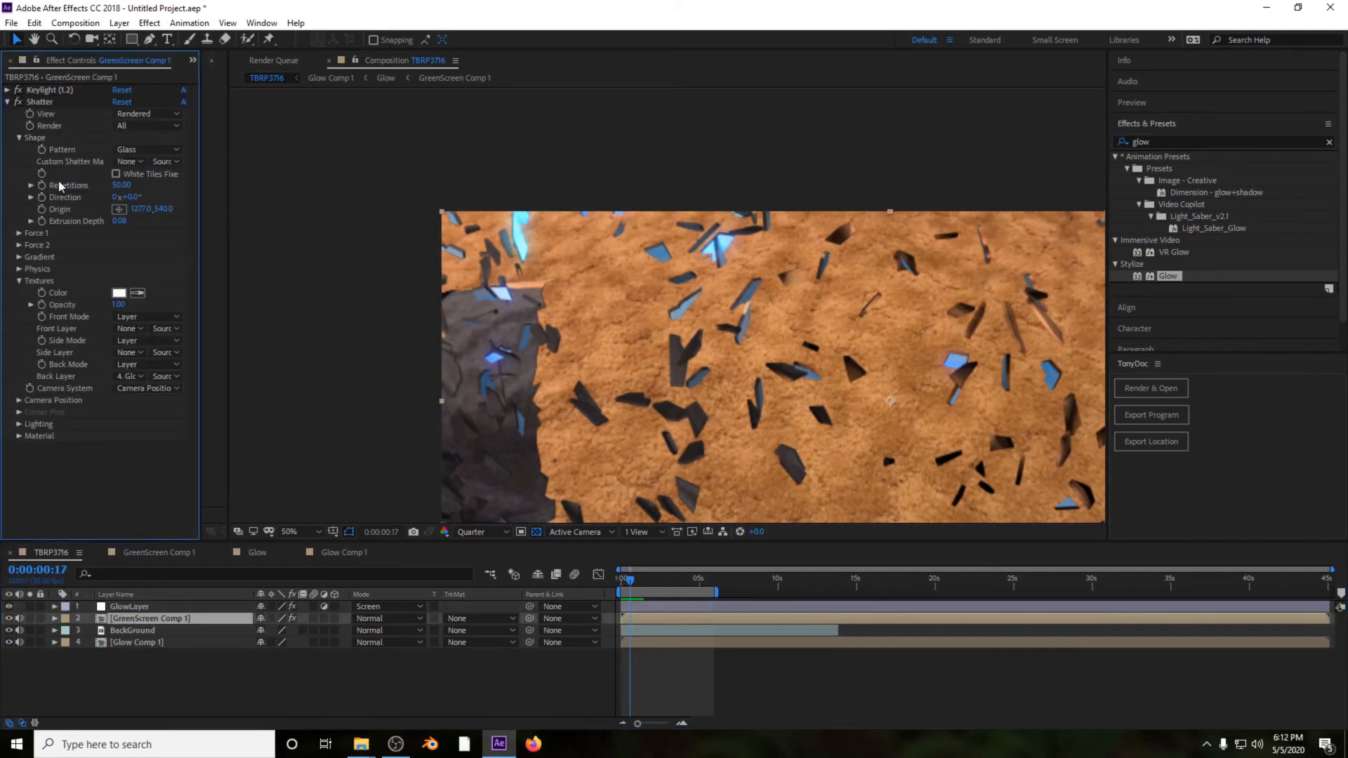
click(23, 280)
click(19, 233)
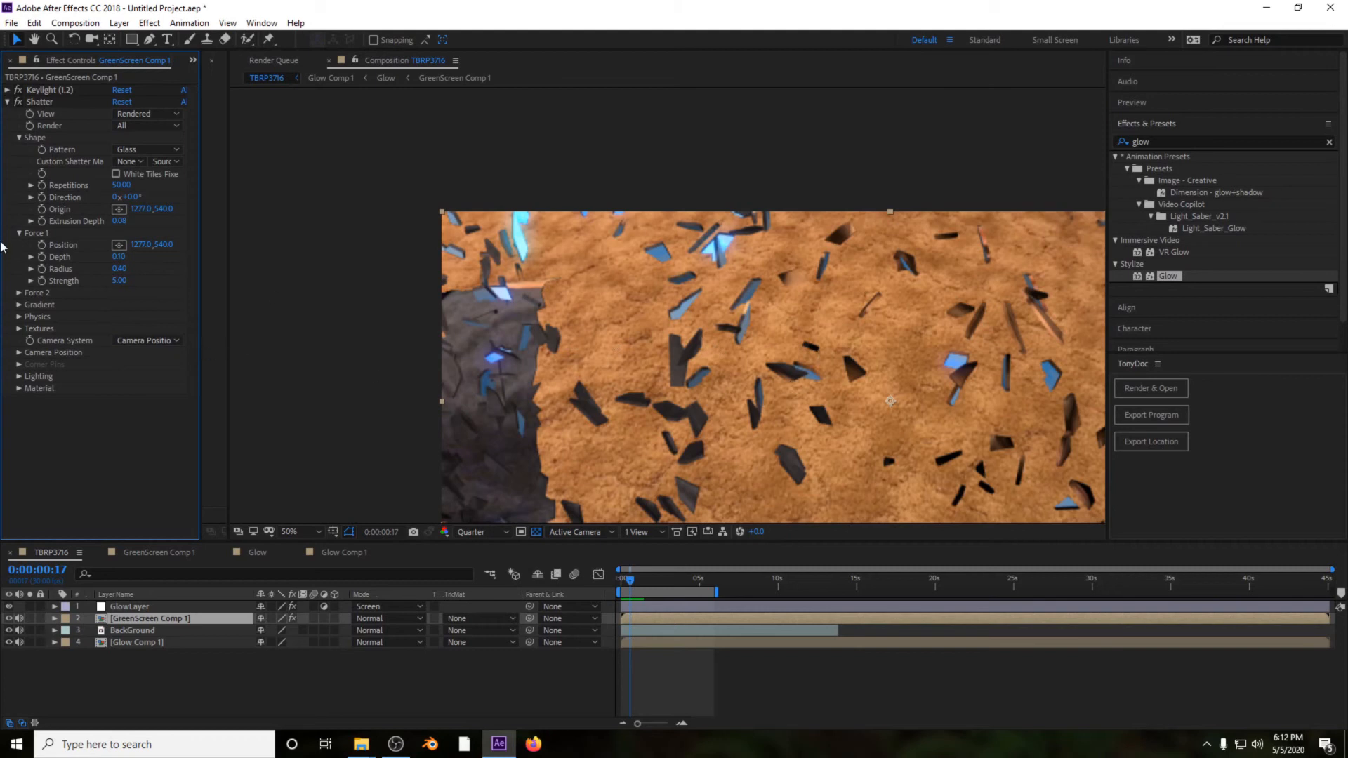
click(19, 233)
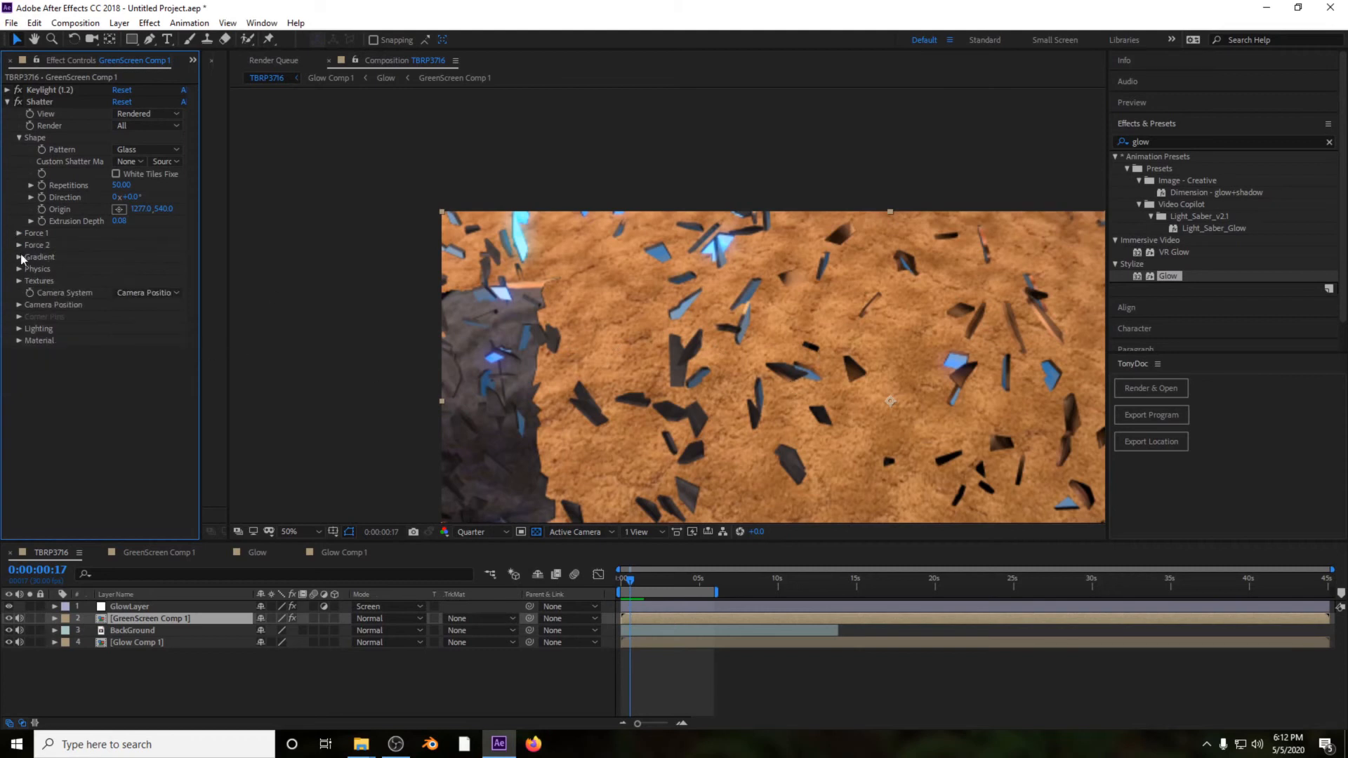
click(19, 269)
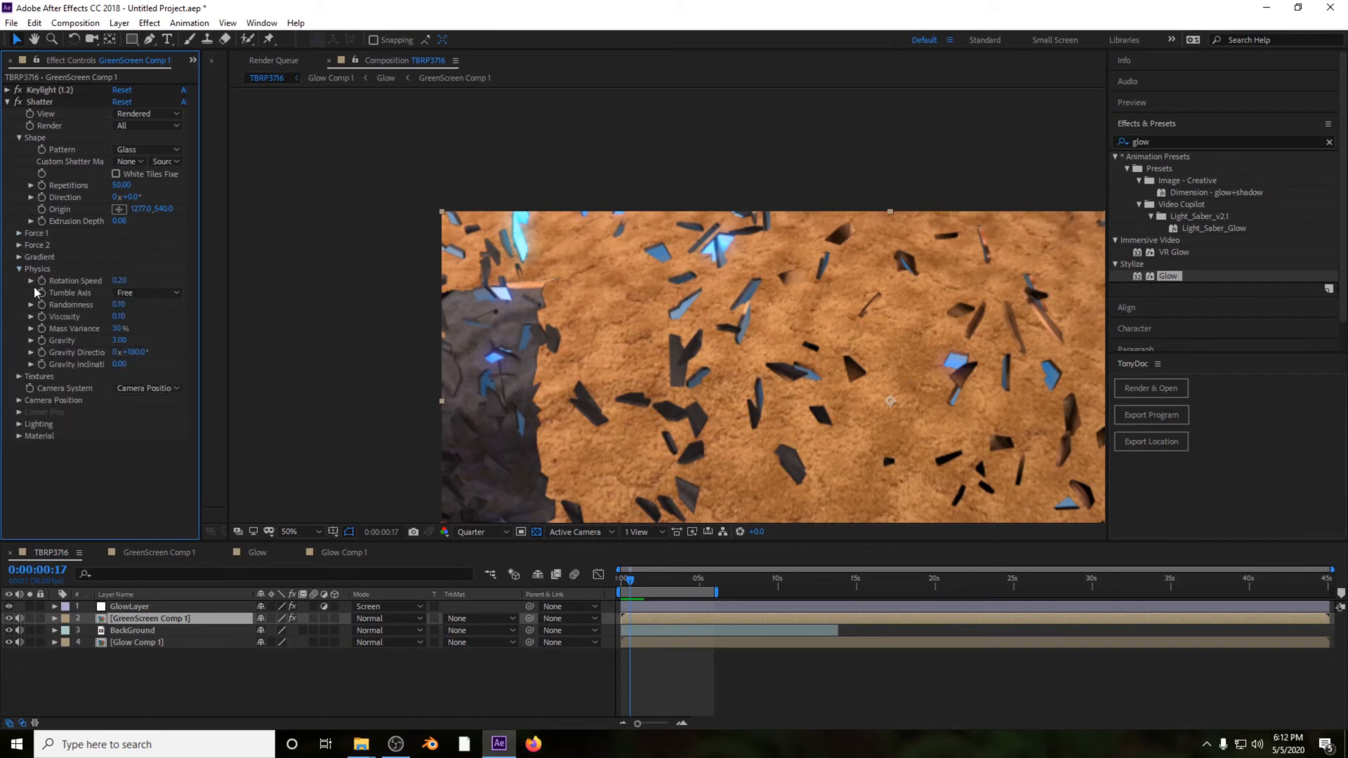
click(31, 352)
drag(124, 385, 119, 355)
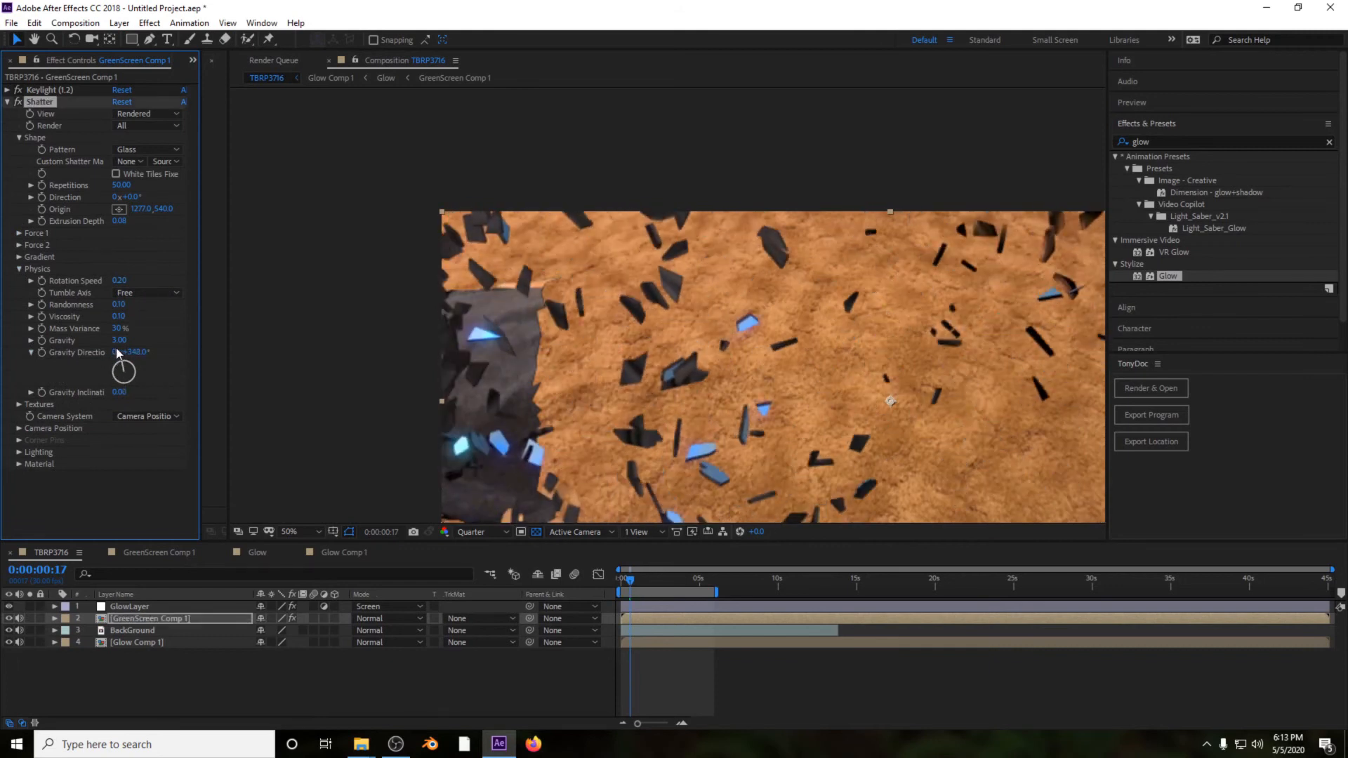
scroll(477, 346, down, 2)
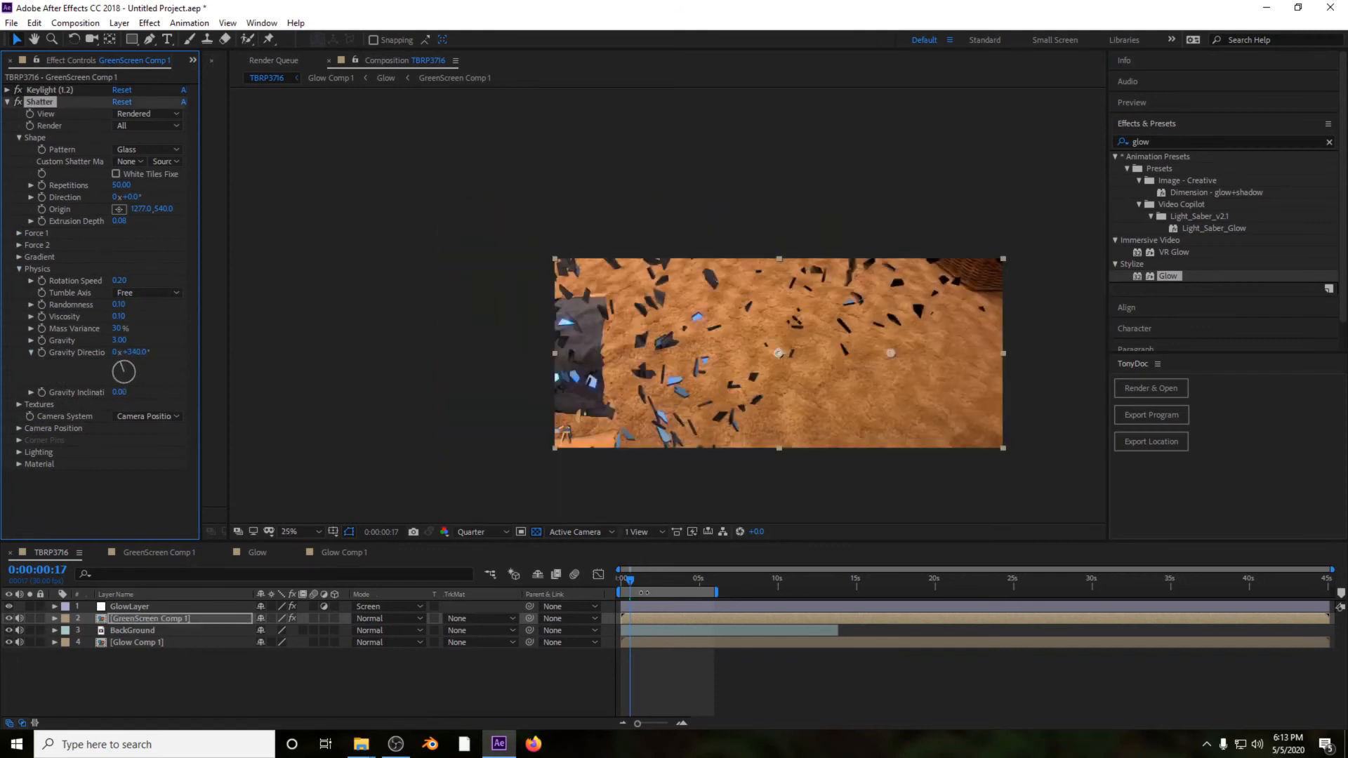
drag(631, 588, 608, 578)
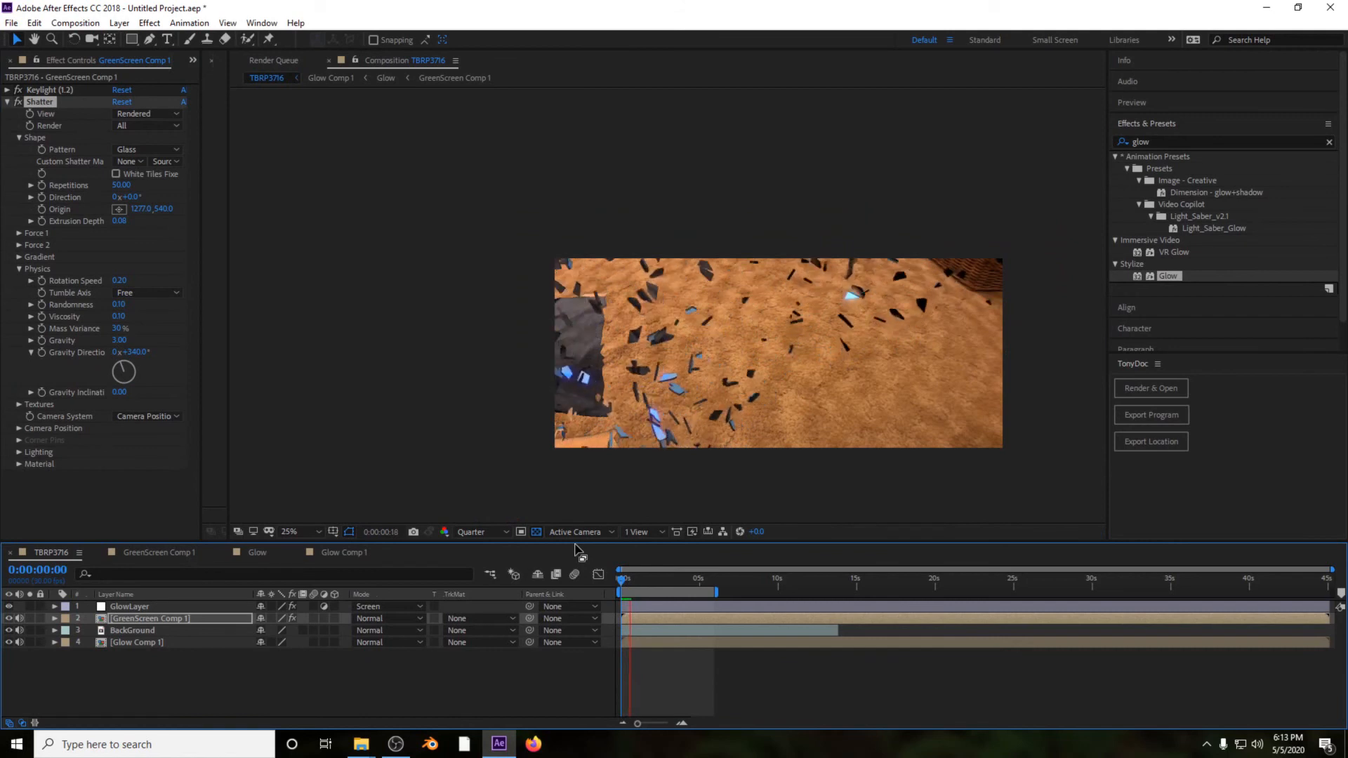
Step: Raise Shatter's Rotation Speed to 0.96 and play back the spinning shards from the first frame
drag(118, 280, 184, 293)
drag(633, 585, 584, 580)
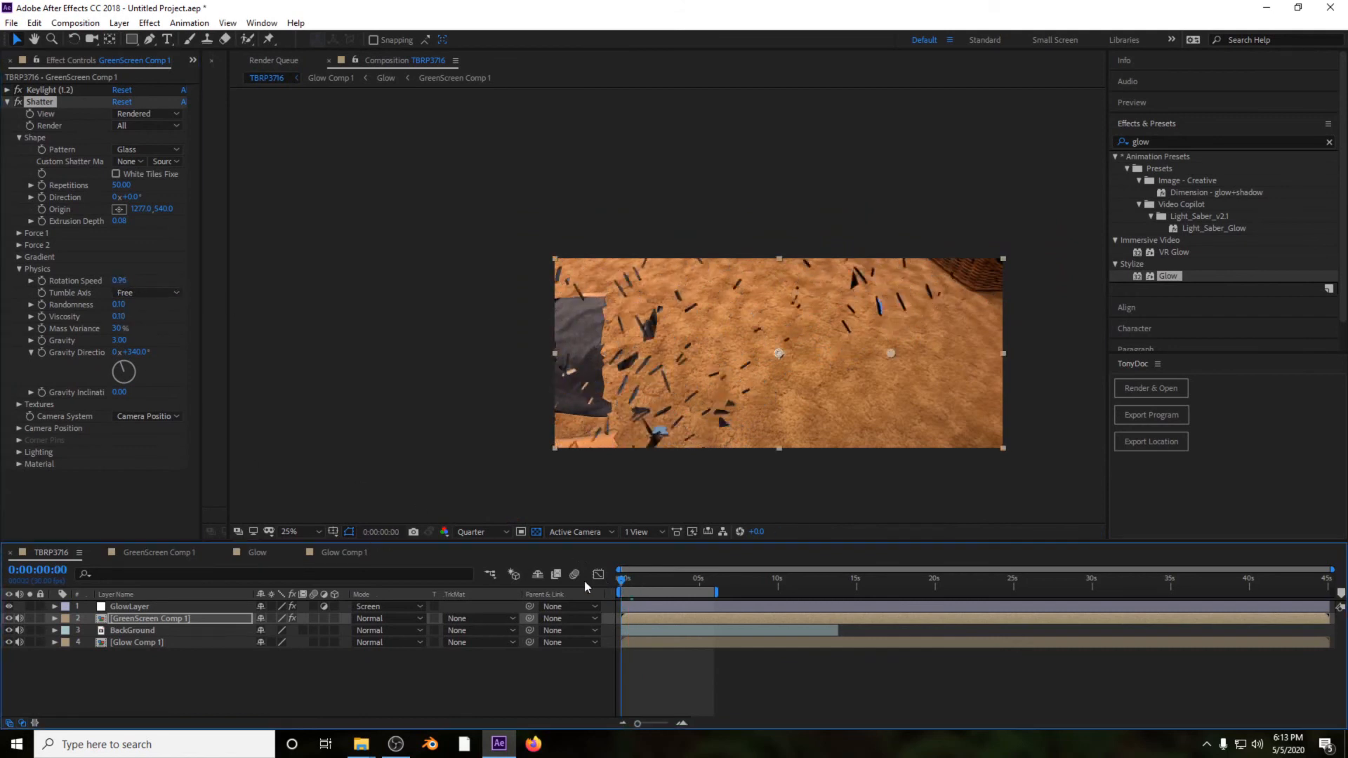
key(space)
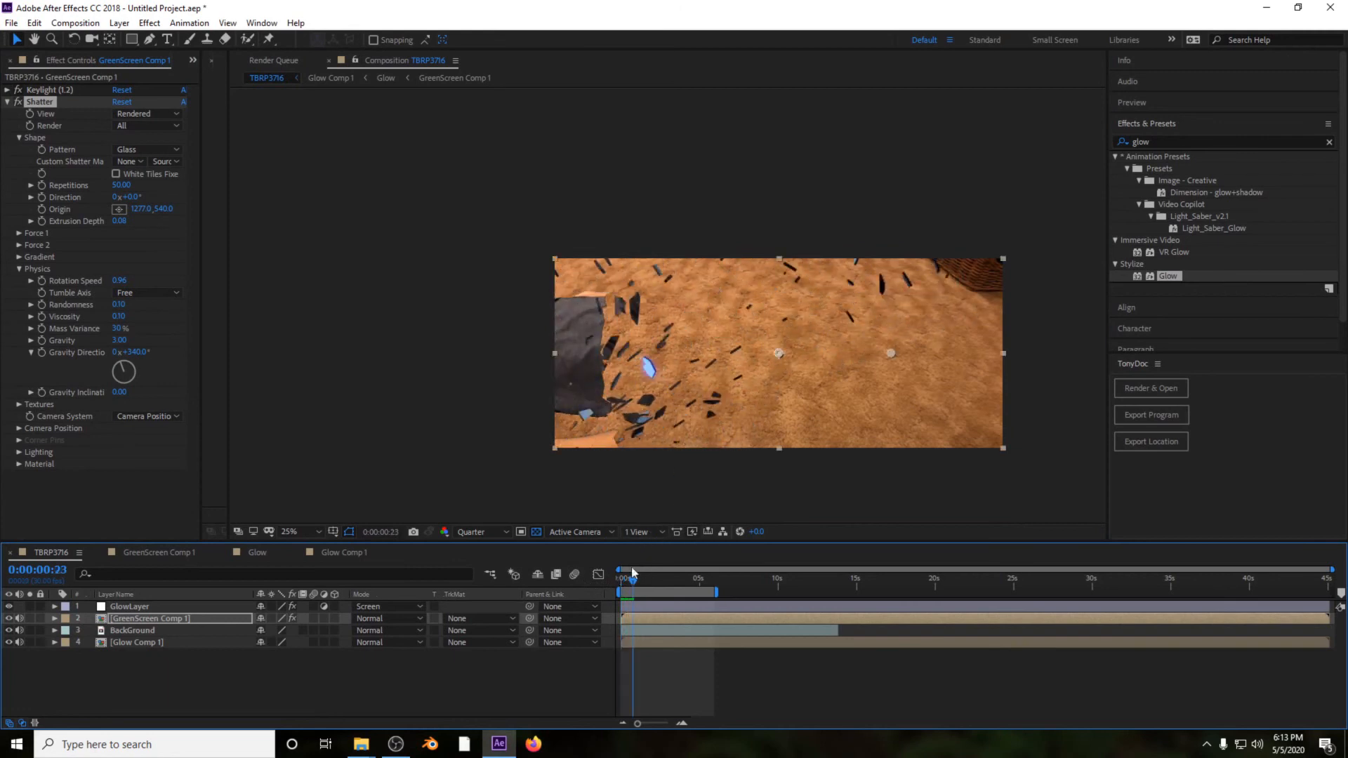
key(space)
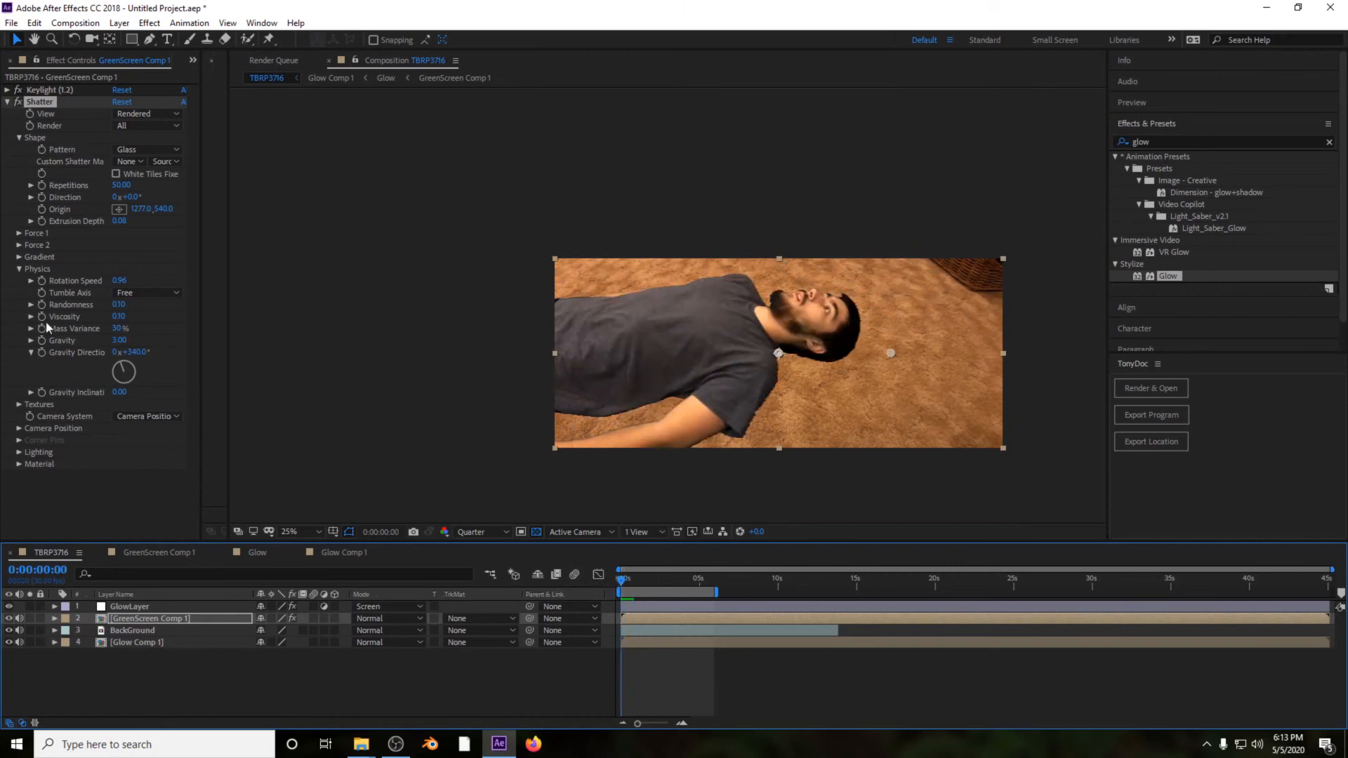
Step: Use Glow Comp 1 as Shatter's Side Layer texture and preview the glowing shard edges from the start
click(18, 269)
click(19, 281)
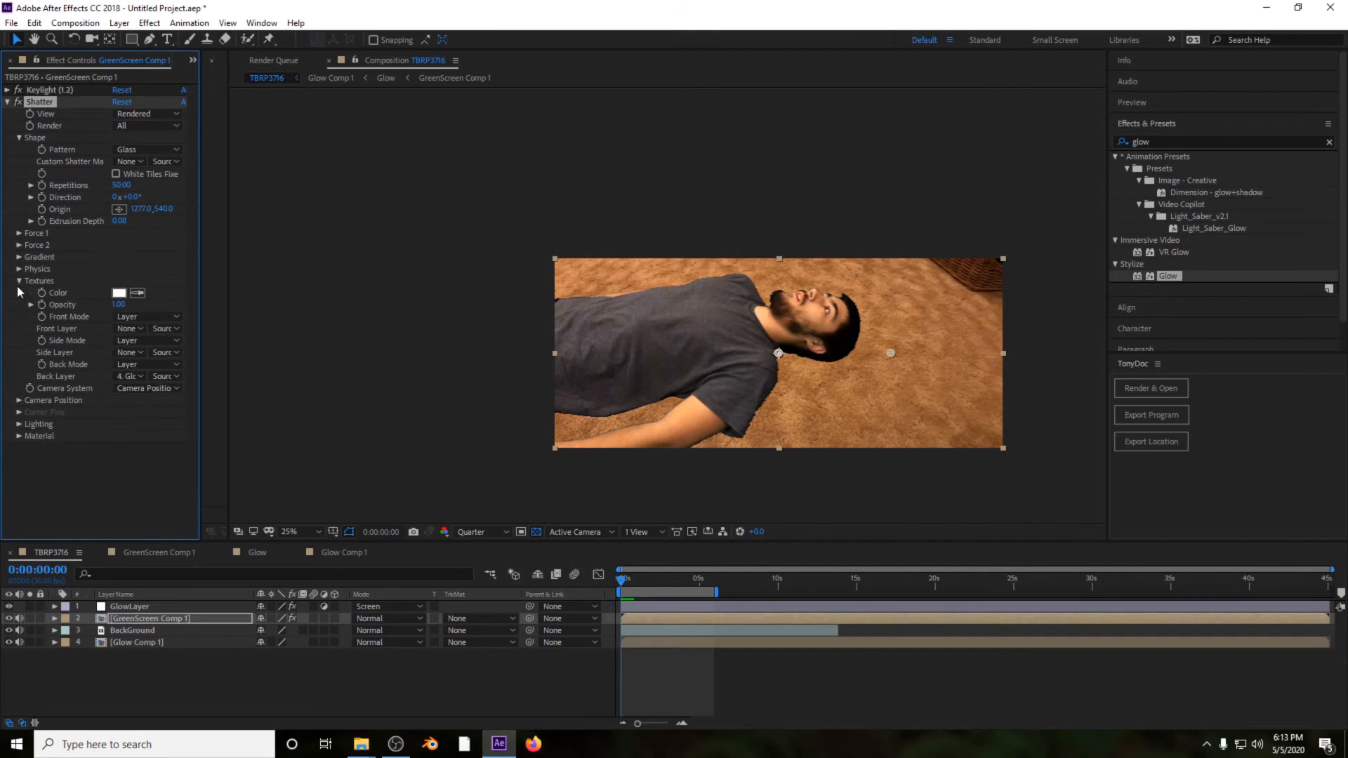
click(131, 354)
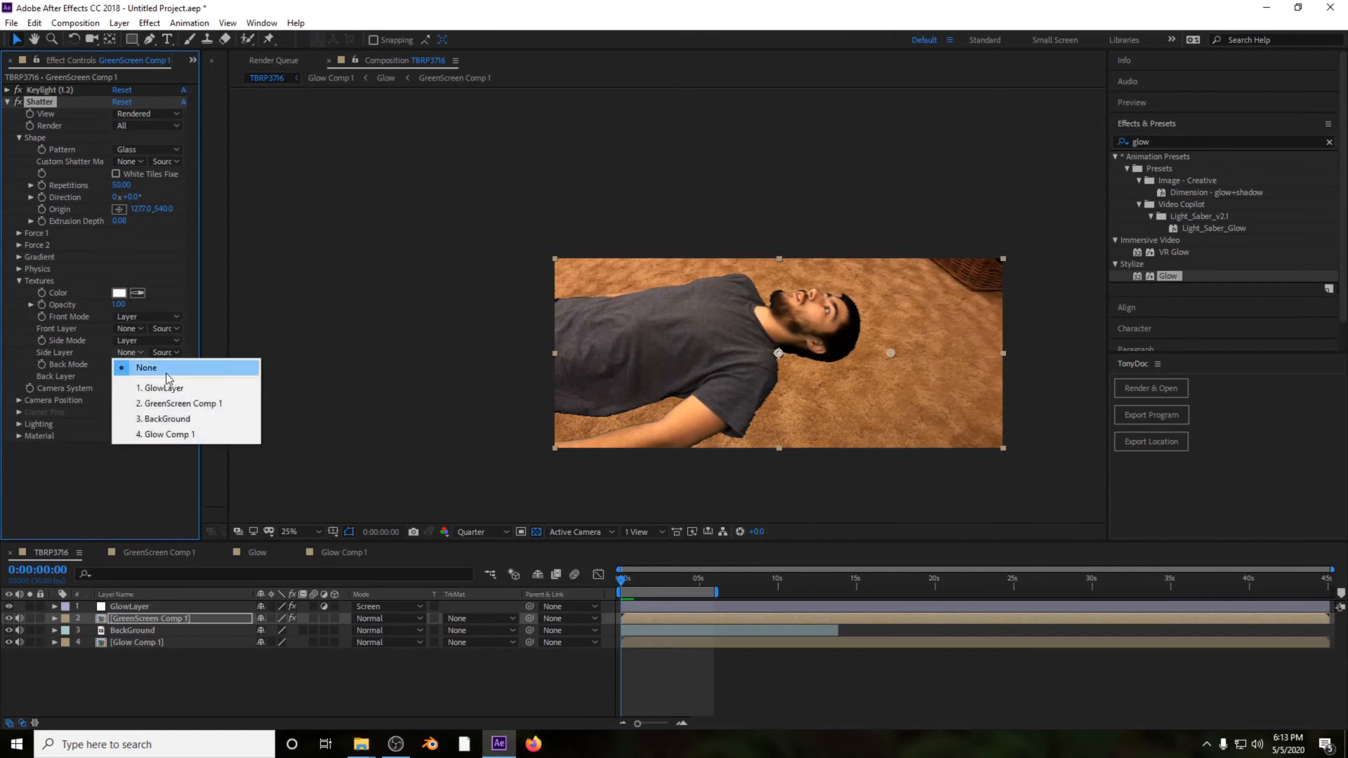
click(180, 434)
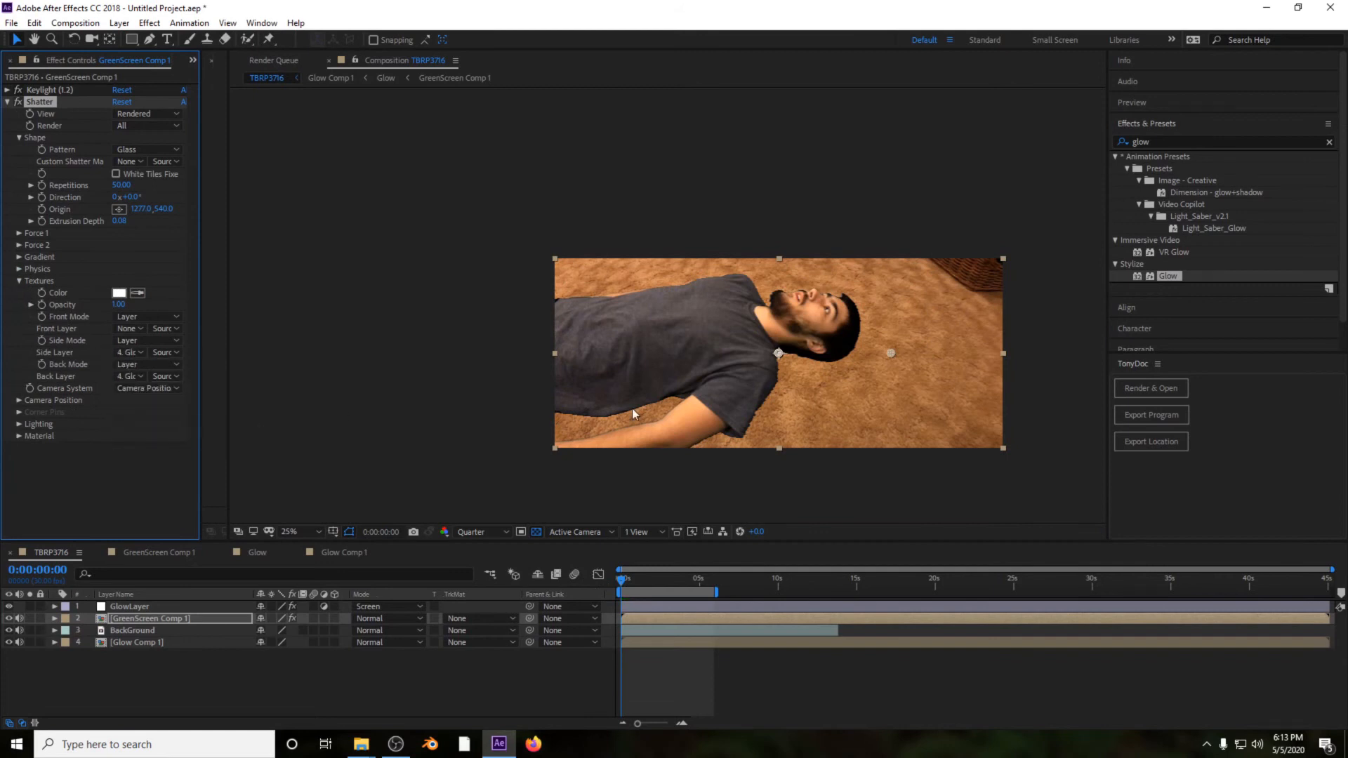
click(631, 582)
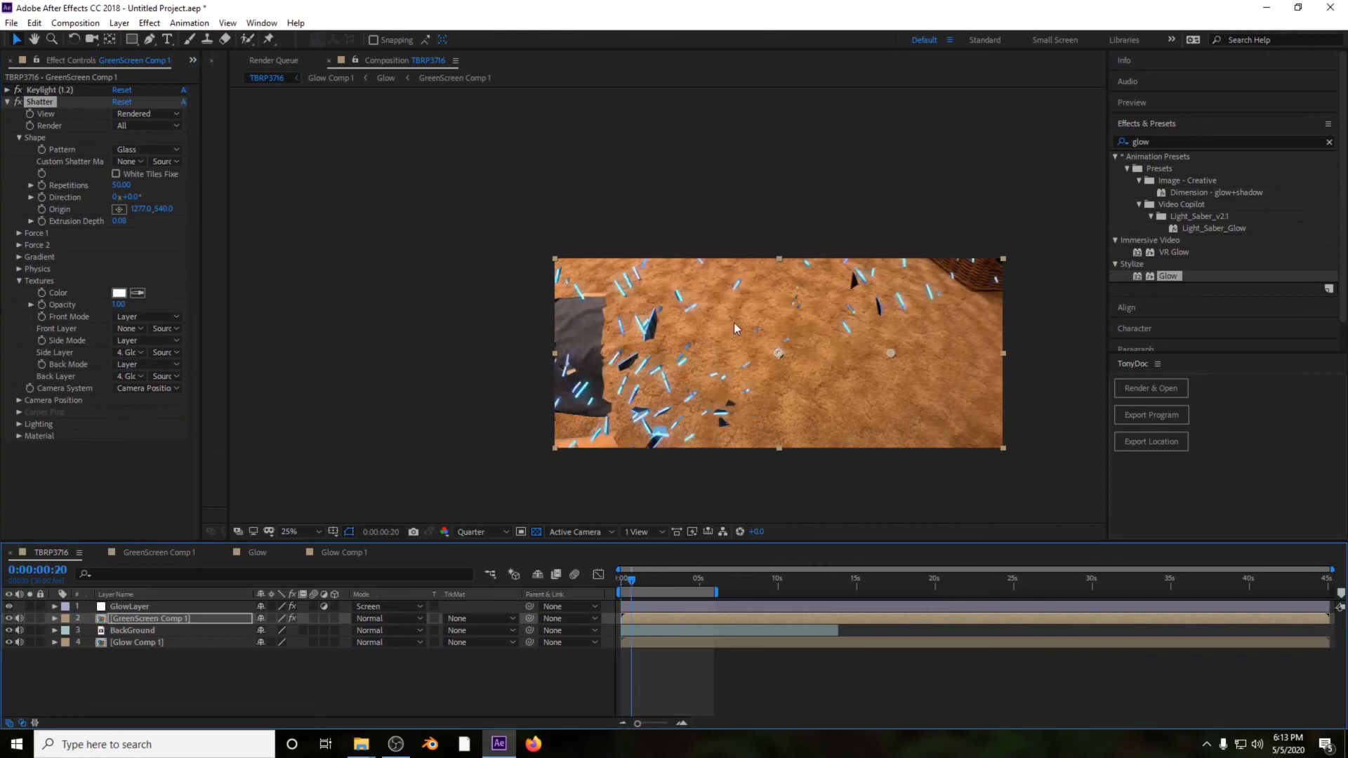
click(621, 584)
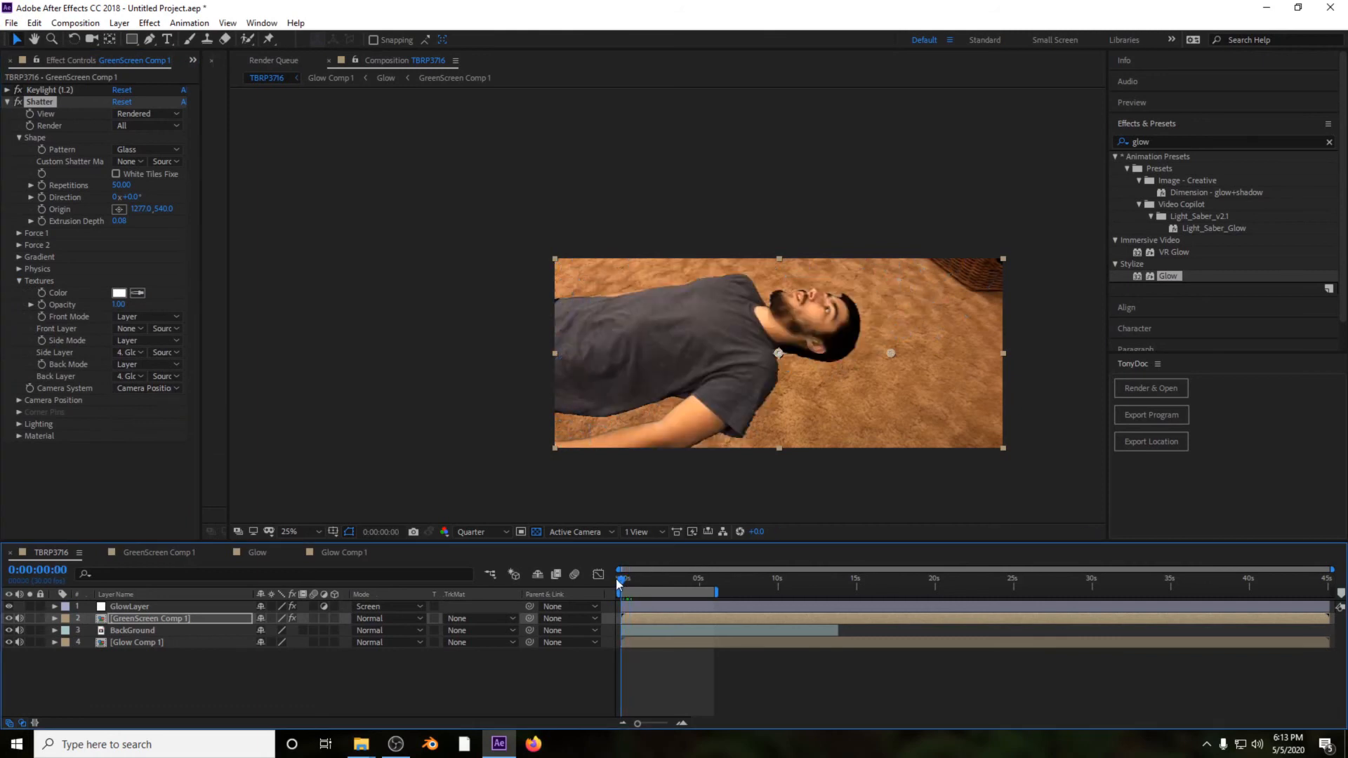
key(space)
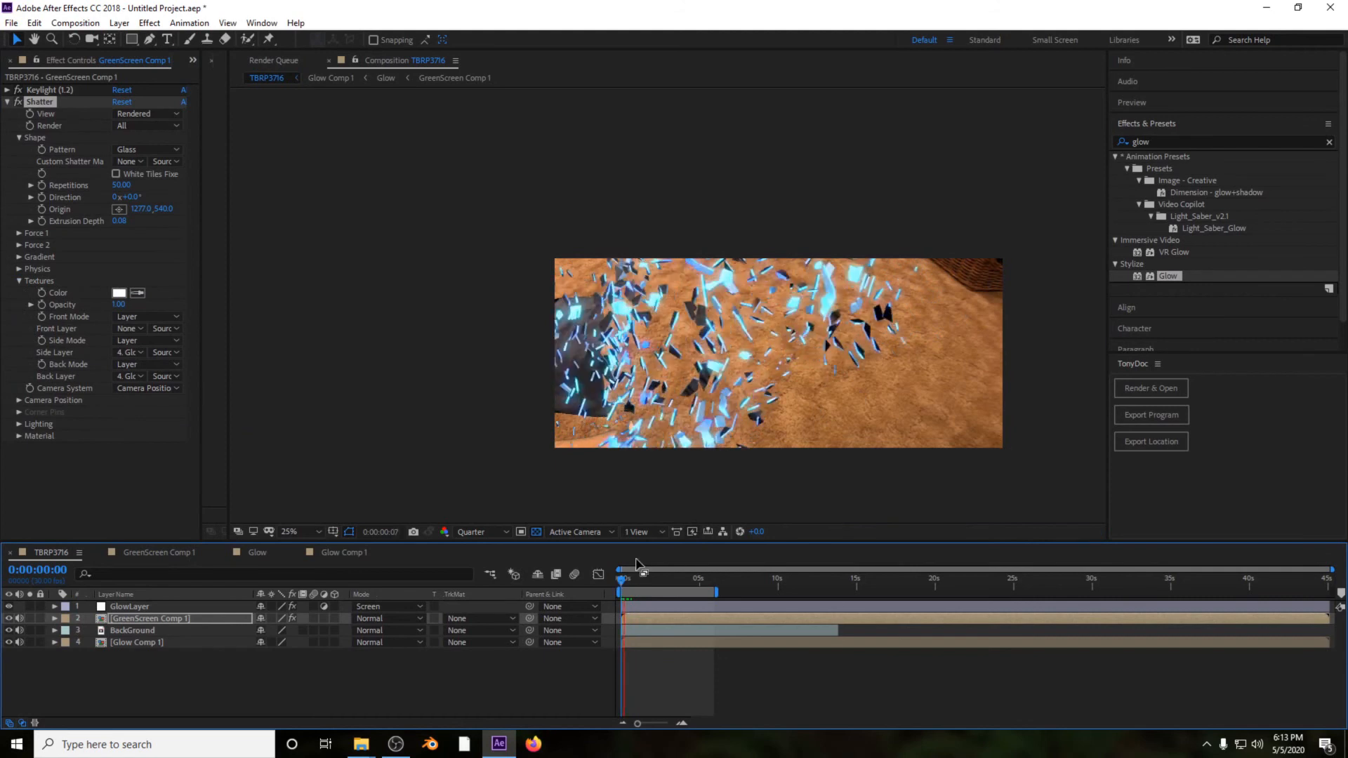
key(space)
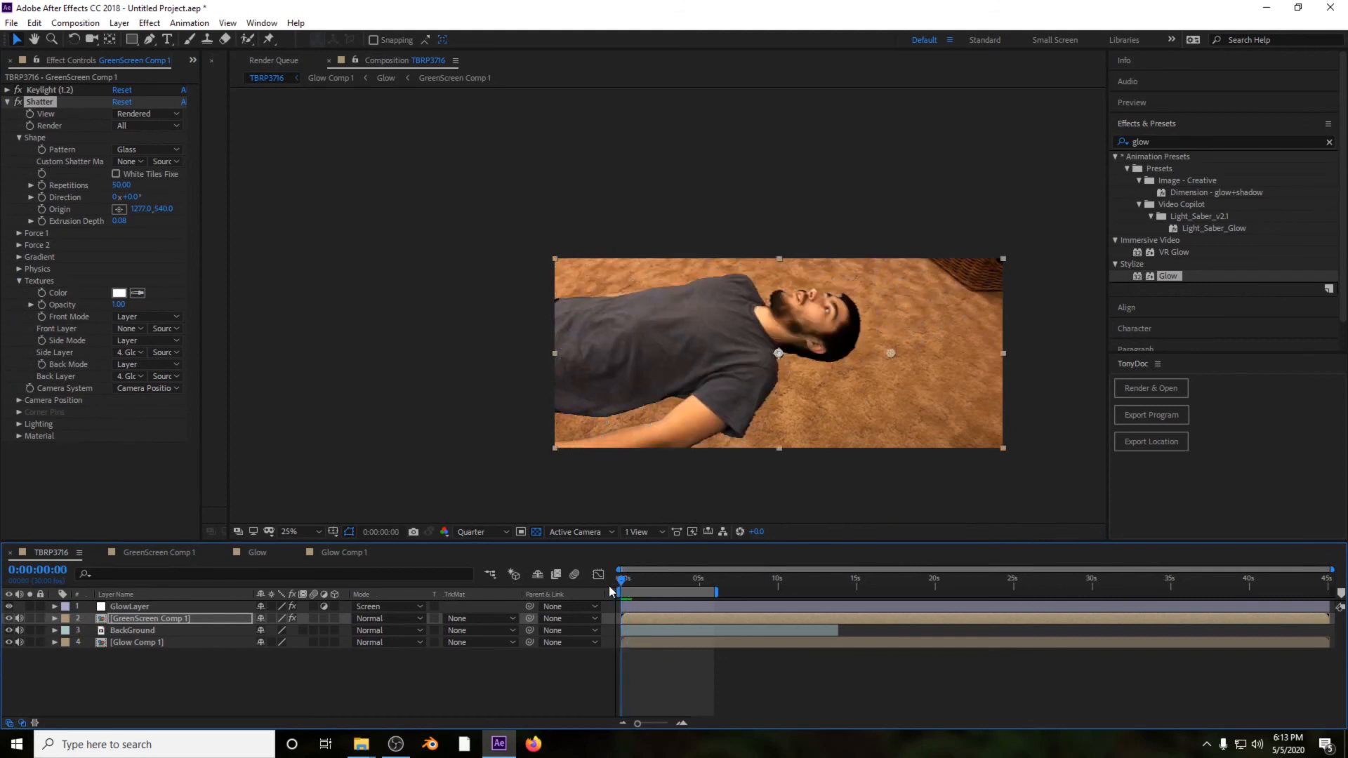
Step: Try a Force 1 Strength of 12 in Shatter, settle on 1, and preview the burst
click(16, 234)
click(128, 278)
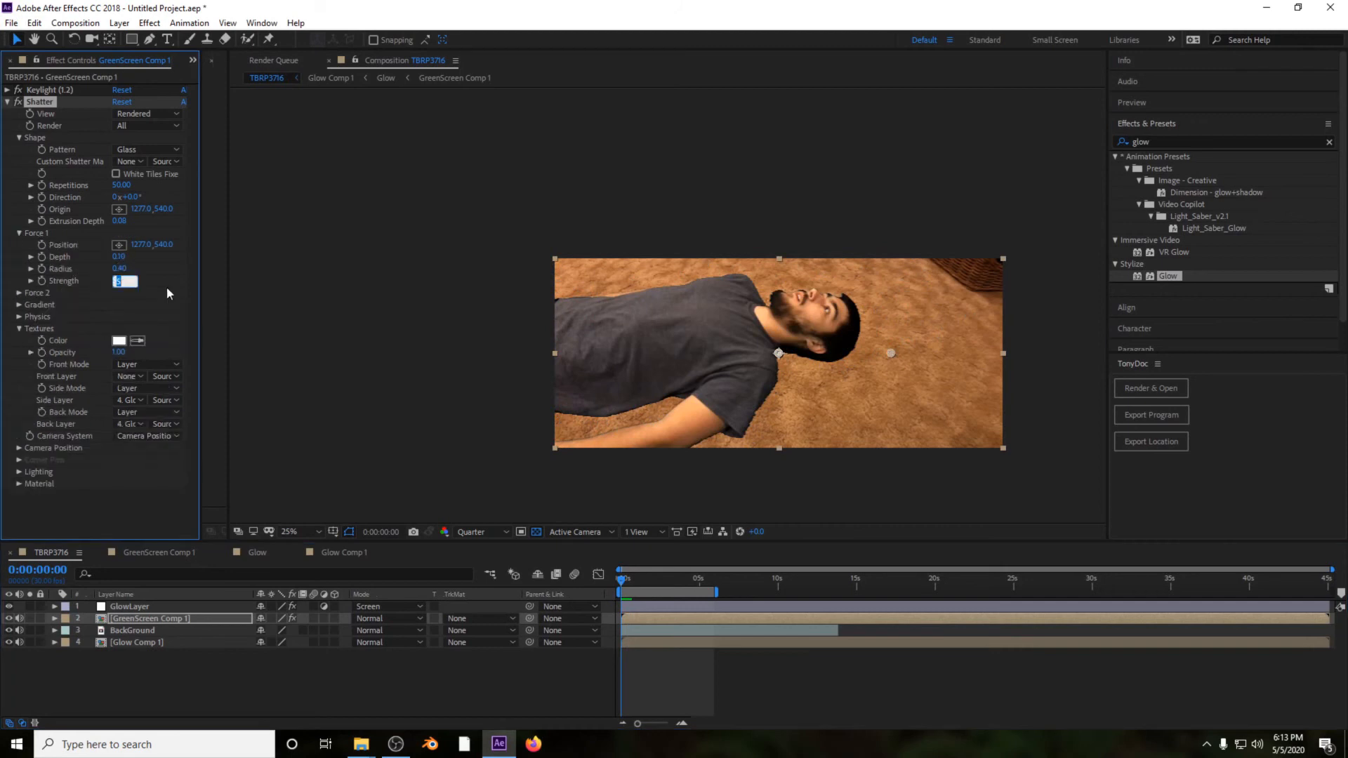
text(12)
key(Return)
click(121, 281)
text(1)
key(Return)
key(space)
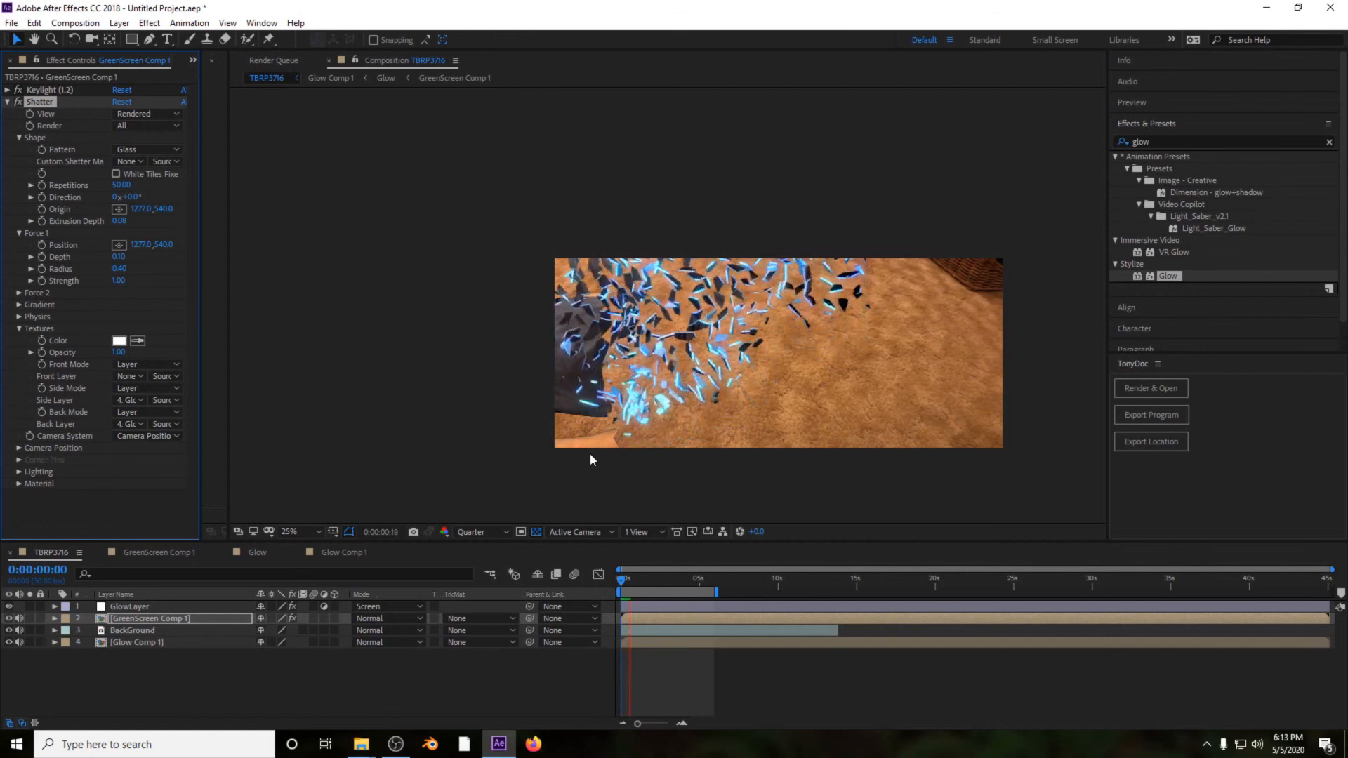
key(space)
drag(626, 587, 598, 589)
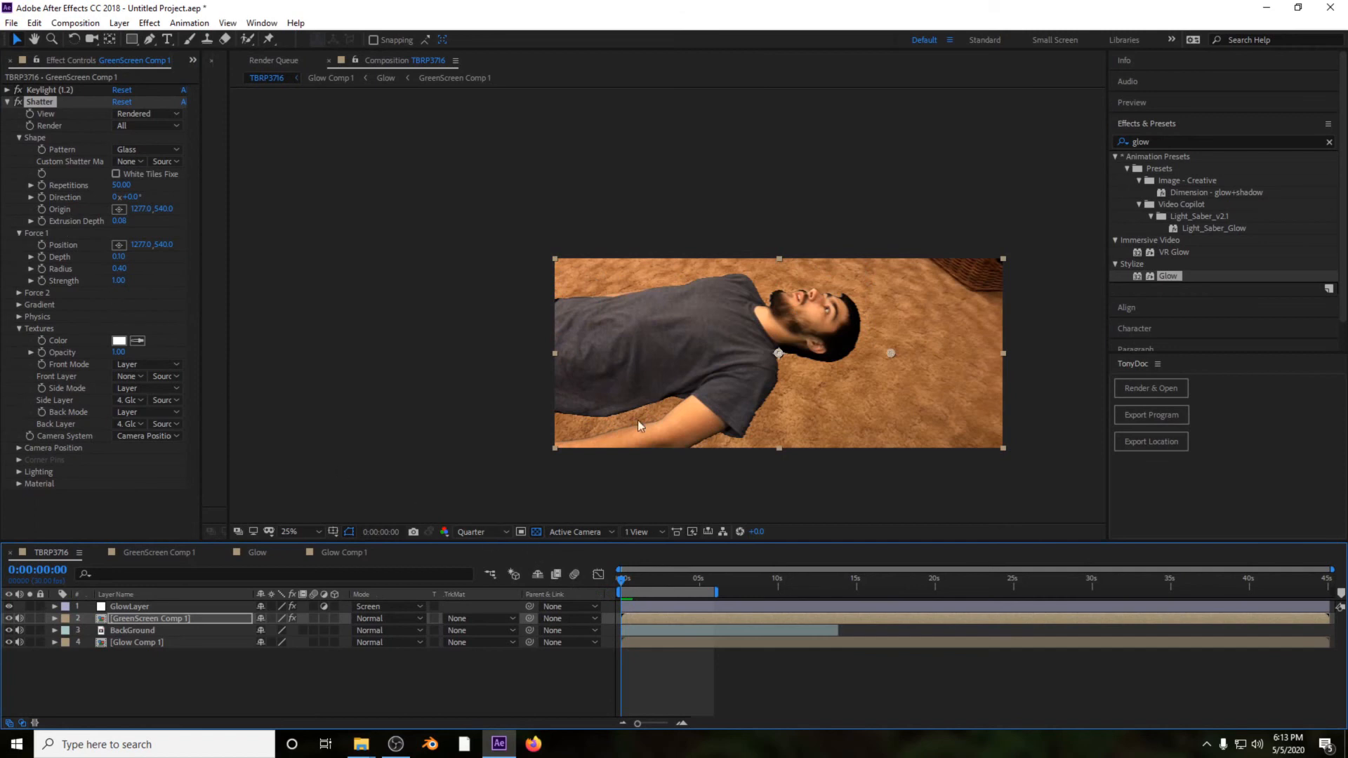
Step: Keyframe Shatter's Force 1 Position from -1044, 532 at the first frame to about 332, 528 at 0:00:05:18
click(41, 244)
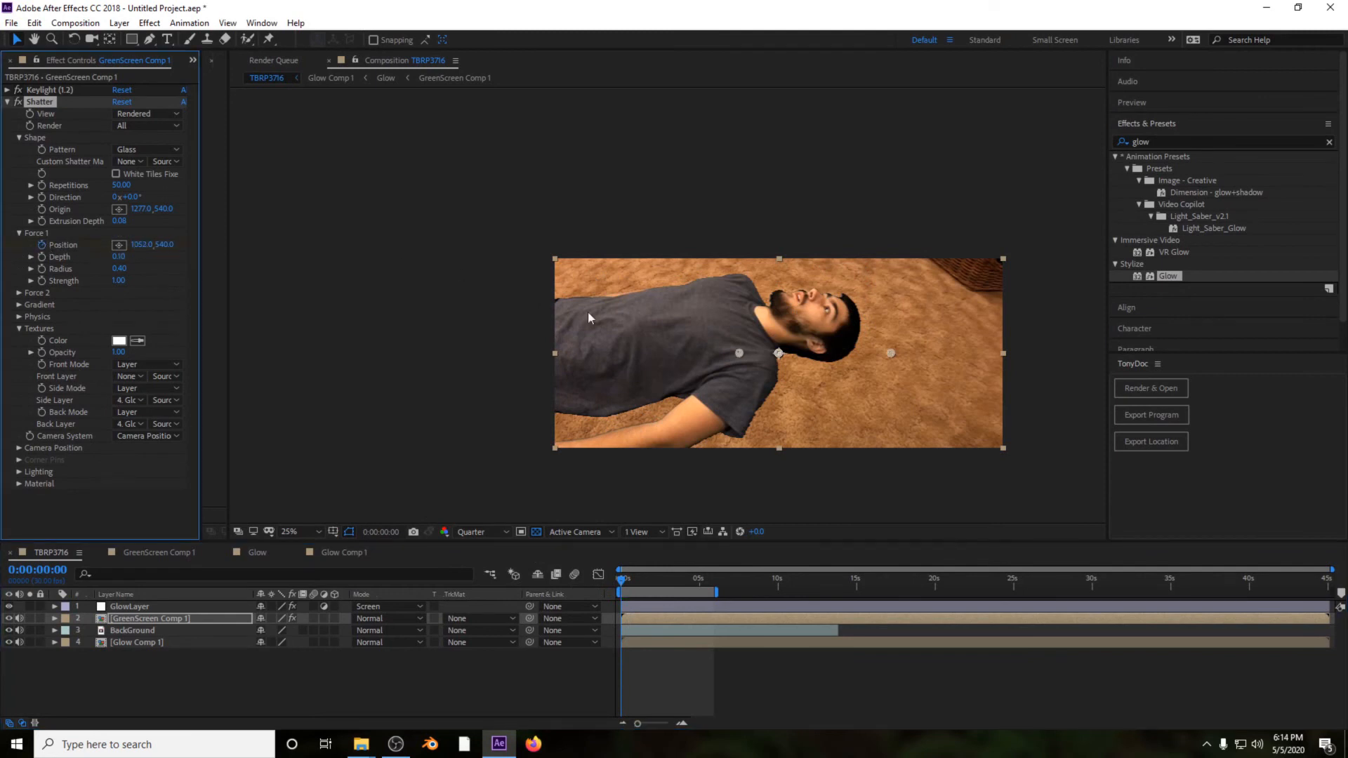
drag(739, 353, 467, 357)
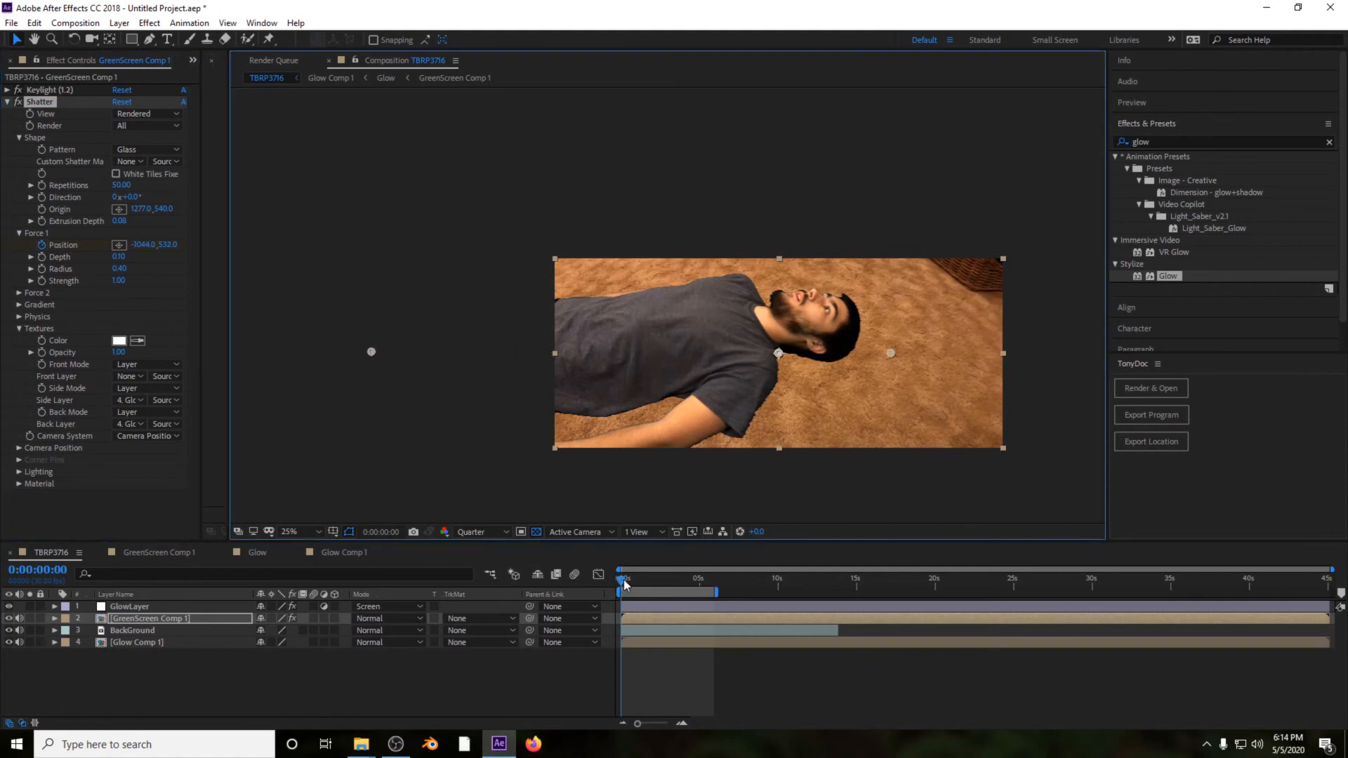
drag(624, 579, 709, 583)
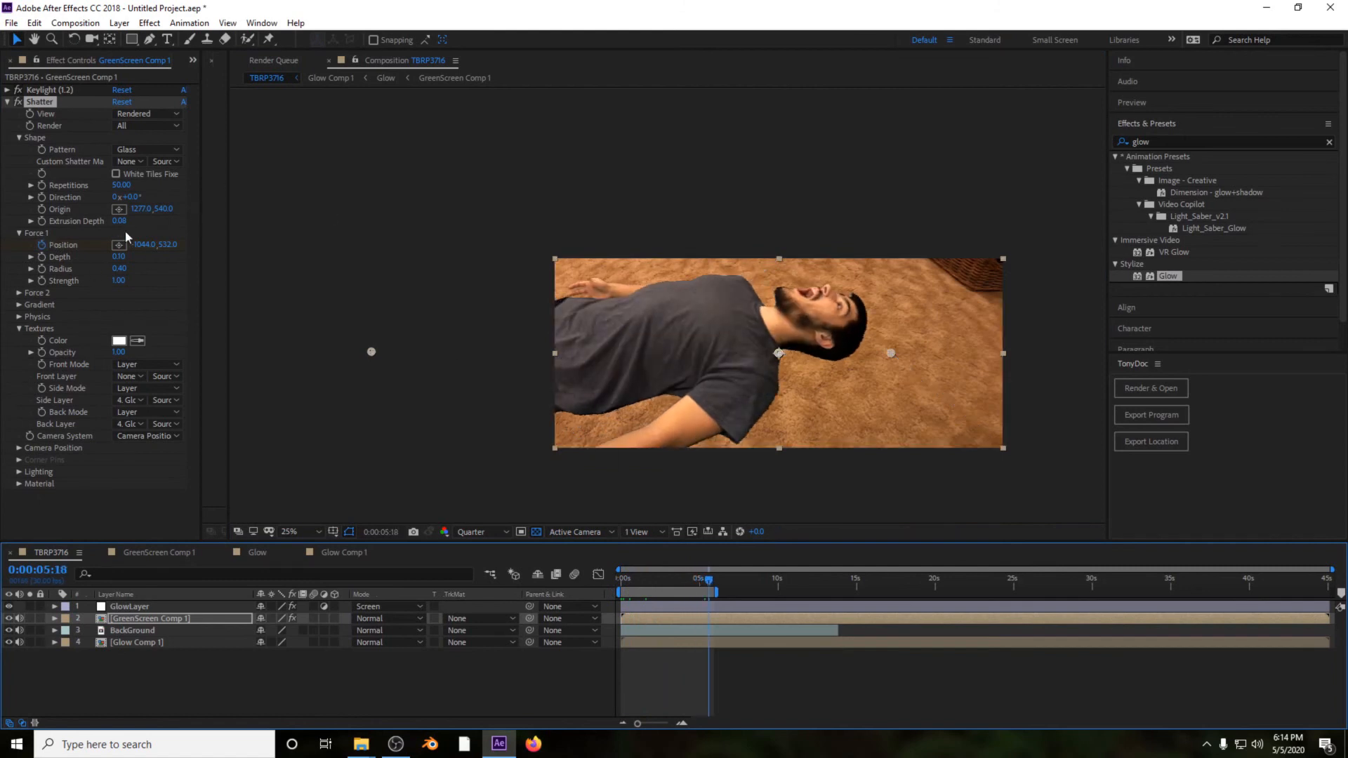
drag(158, 245, 214, 245)
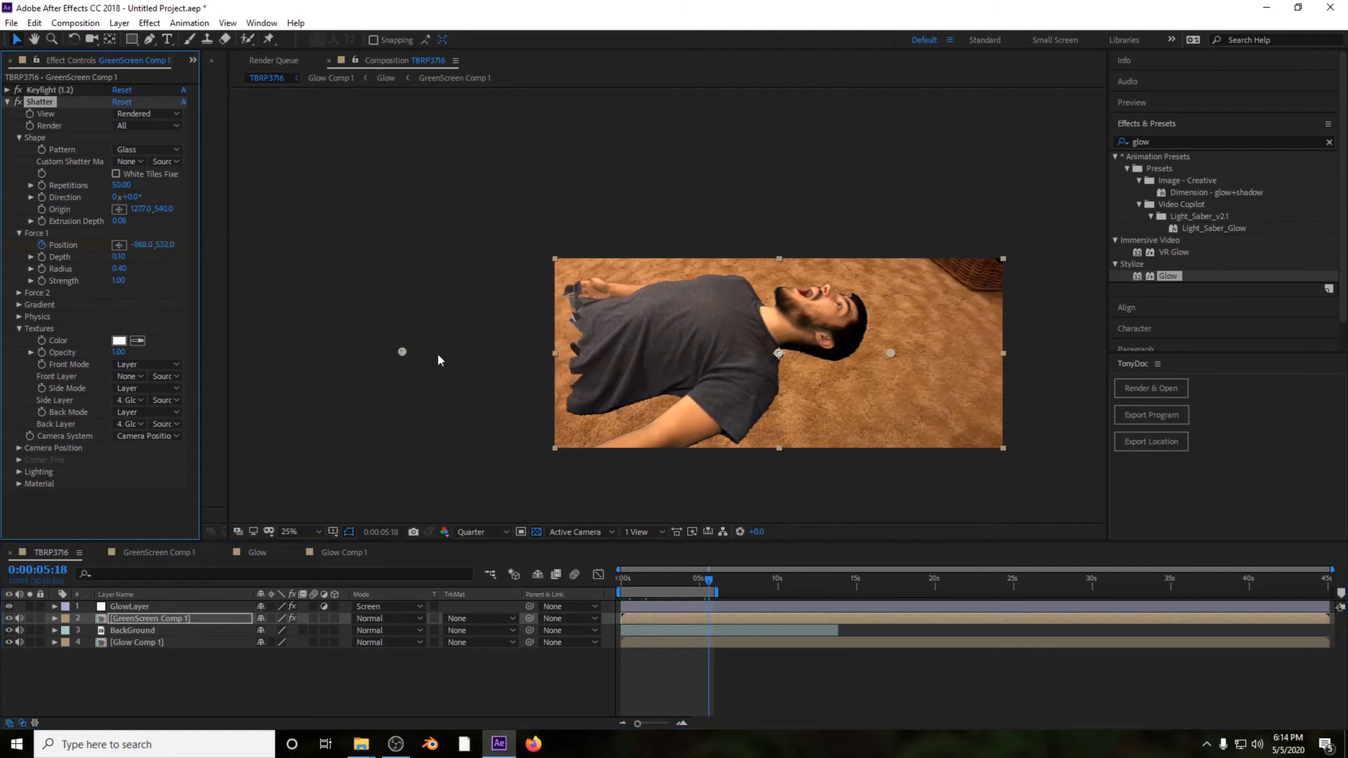
click(406, 351)
drag(478, 353, 617, 351)
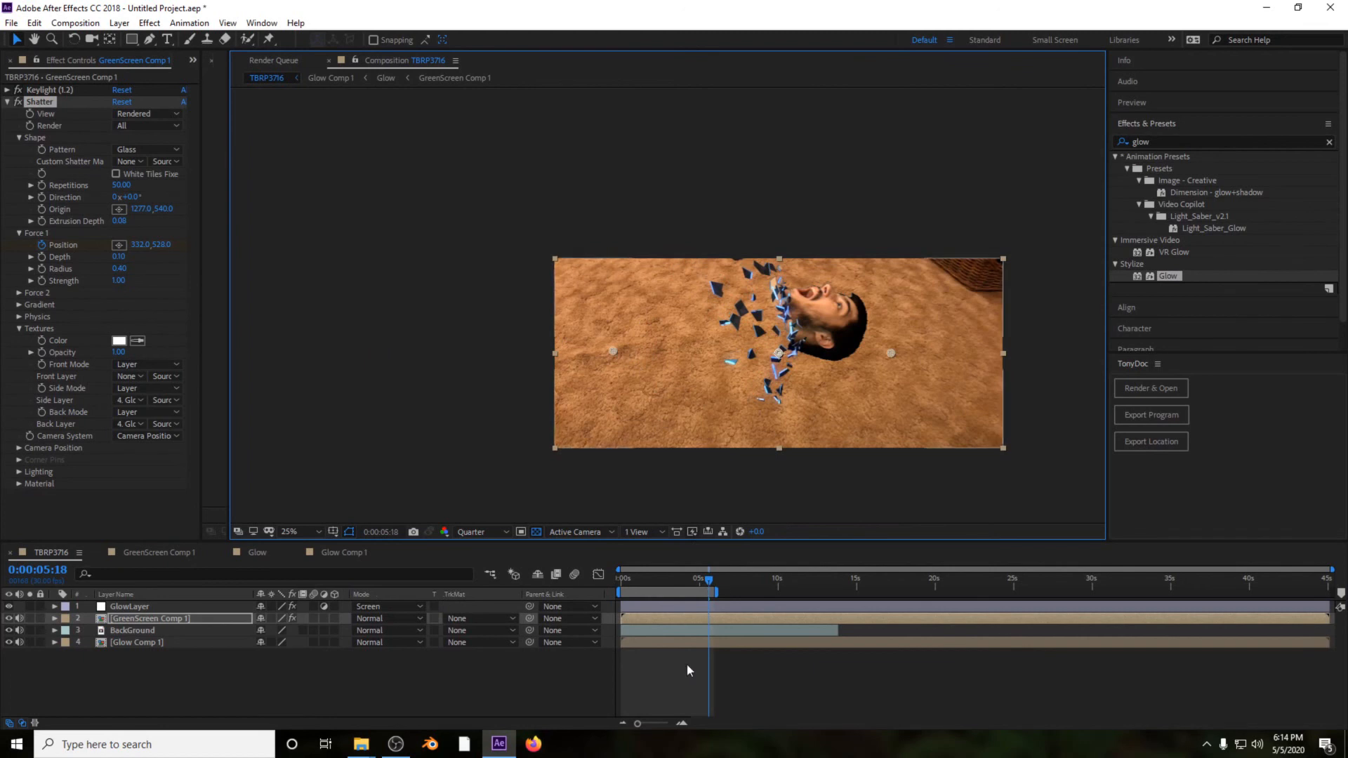
Step: Add a Force 1 Position keyframe at 0:00:05:28, moving the force point to about 1026, 540 beside the head
drag(637, 723, 664, 723)
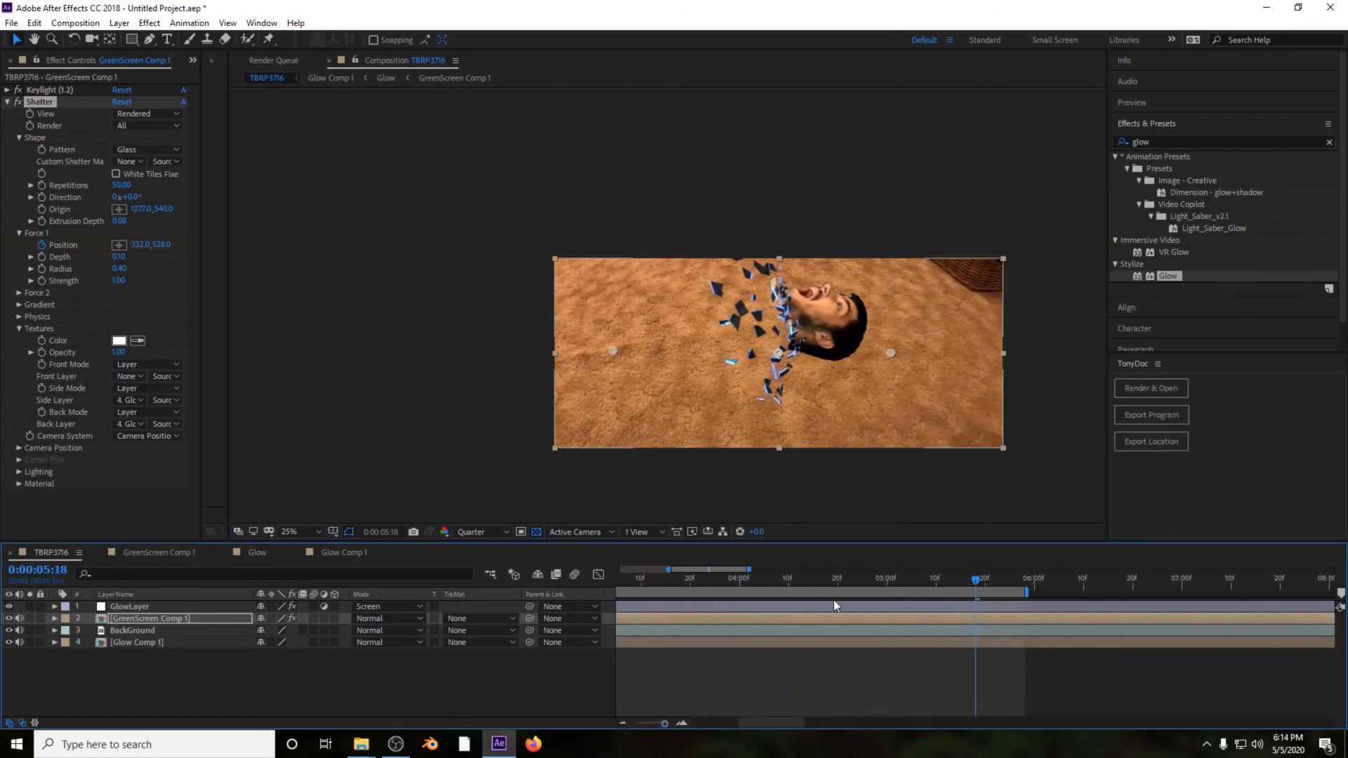
click(1019, 583)
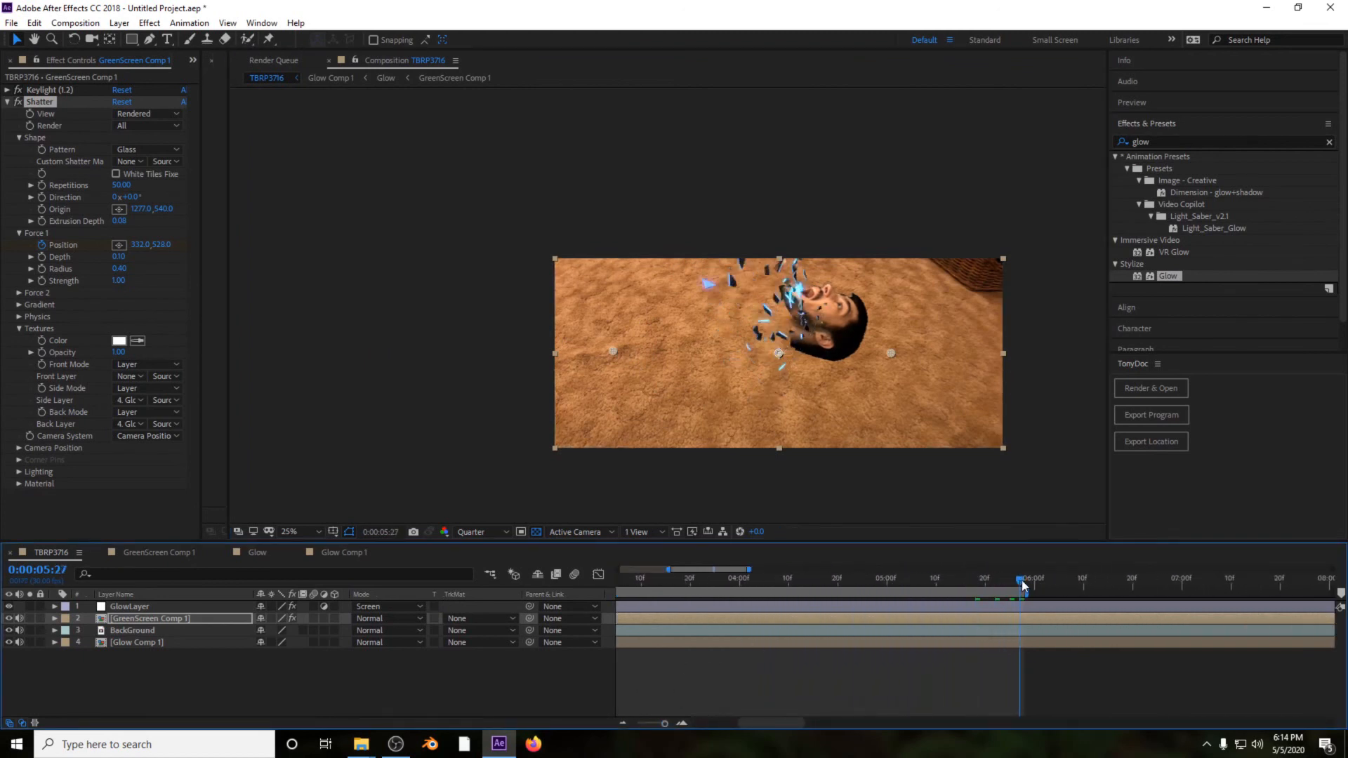
key(Page_Down)
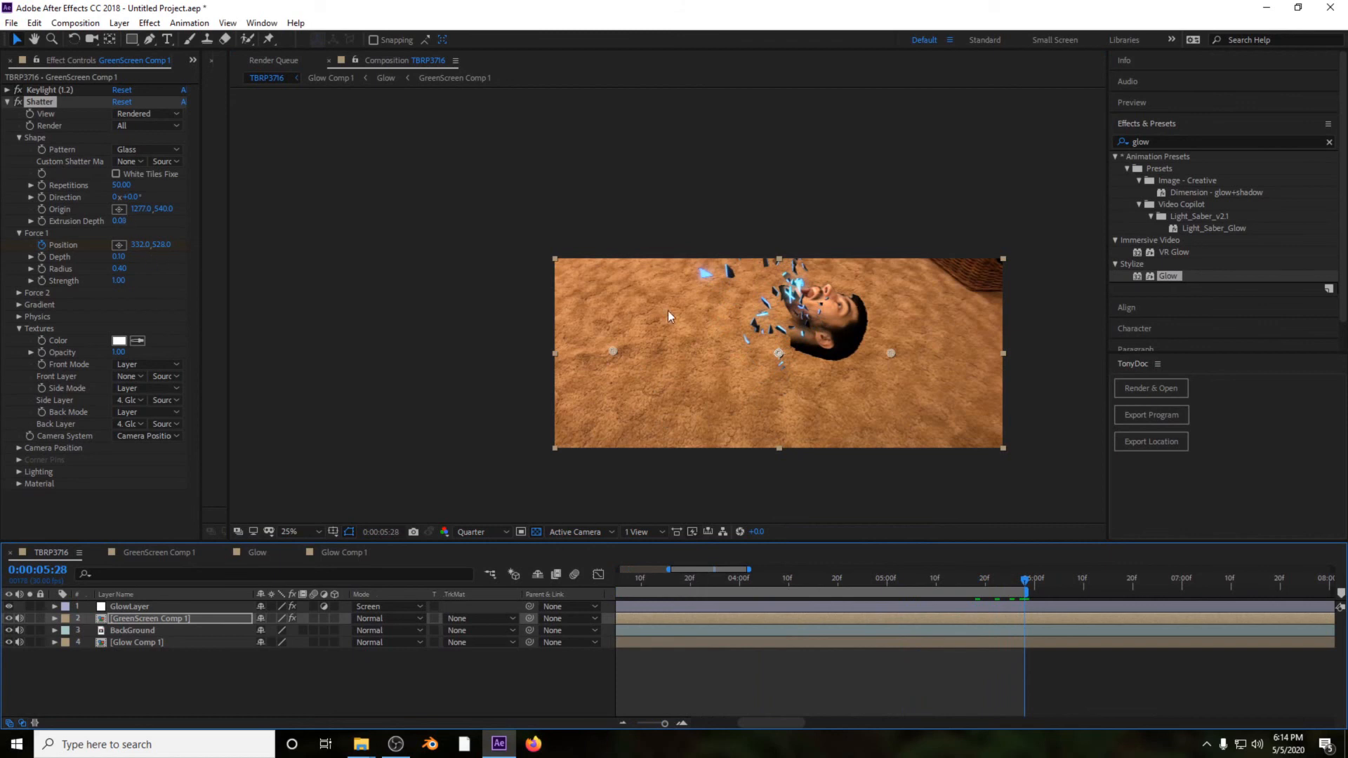
drag(615, 351, 734, 352)
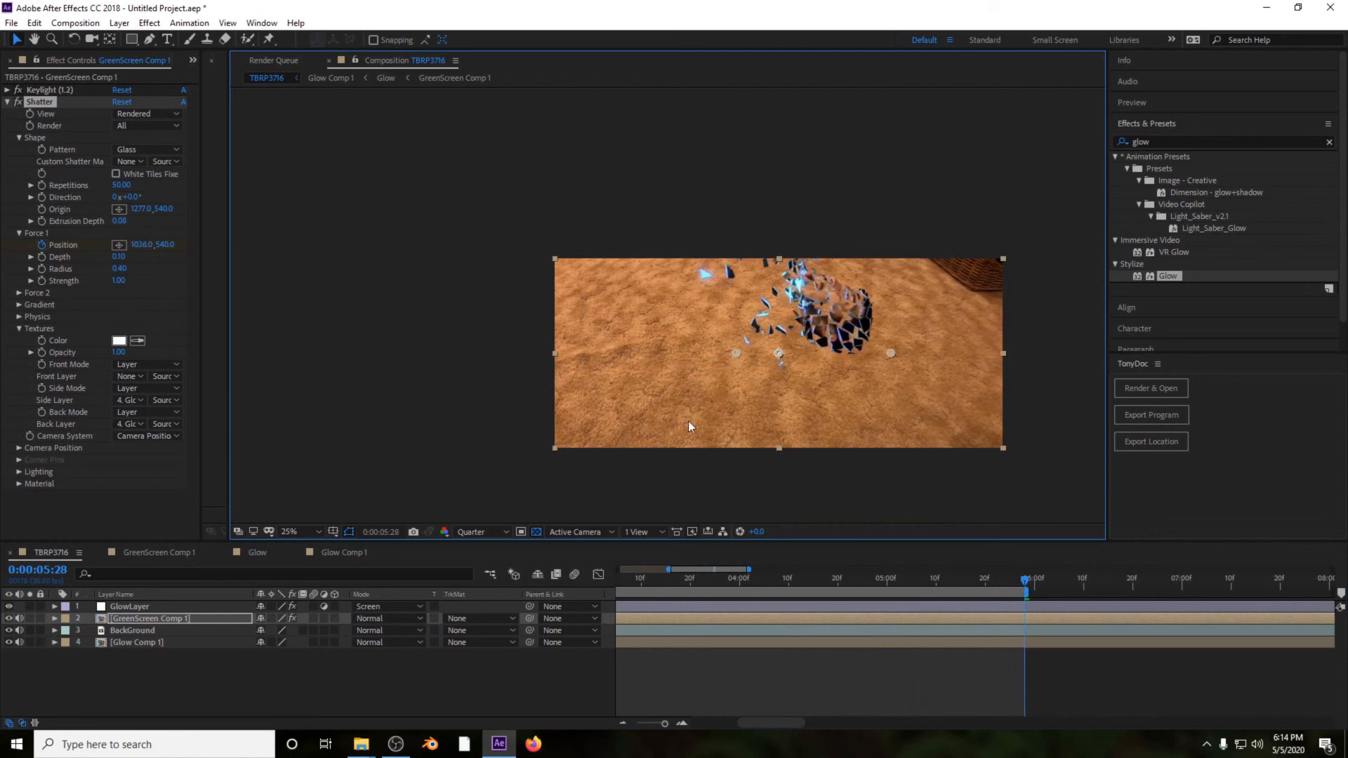
Step: Play back the travelling shatter from the start and from 0:00:04:03, and inspect the glowing shards up close at 0:00:05:06
key(space)
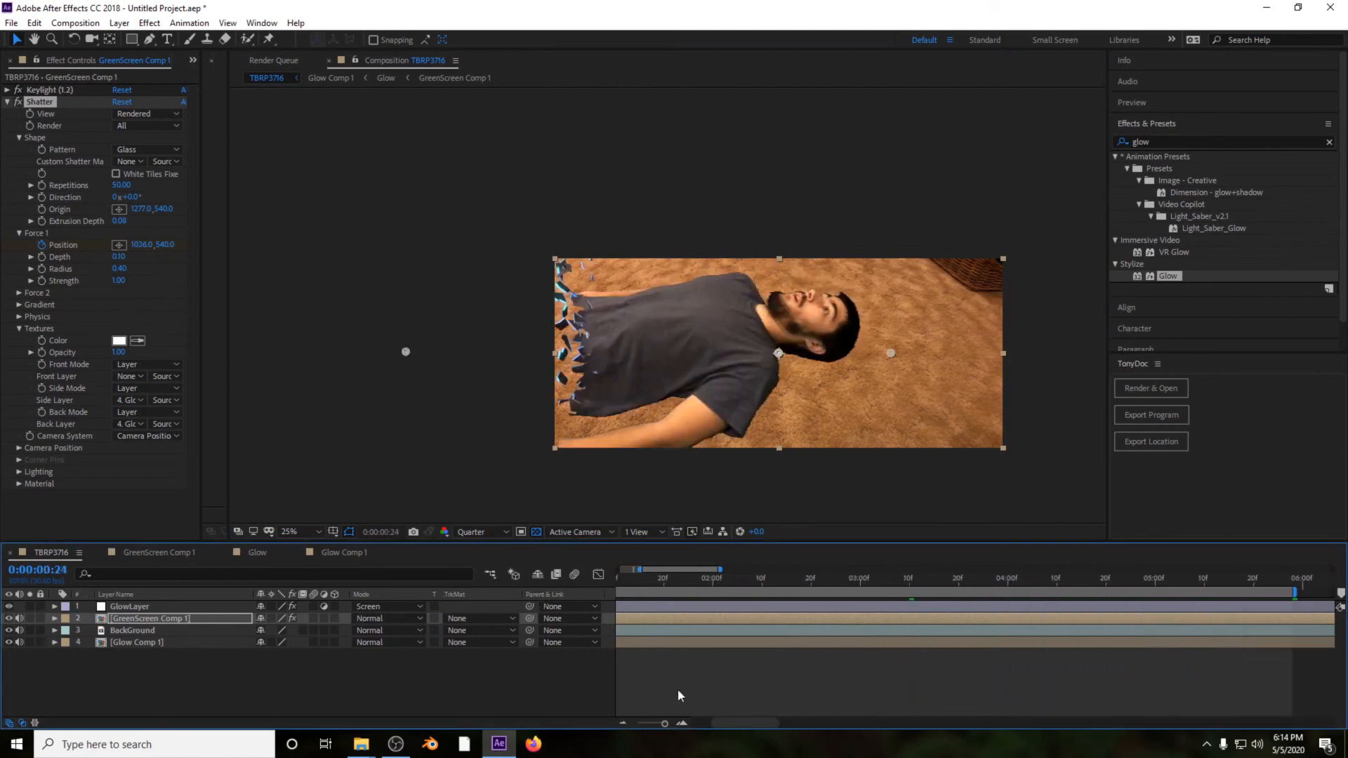
drag(663, 723, 637, 722)
click(622, 579)
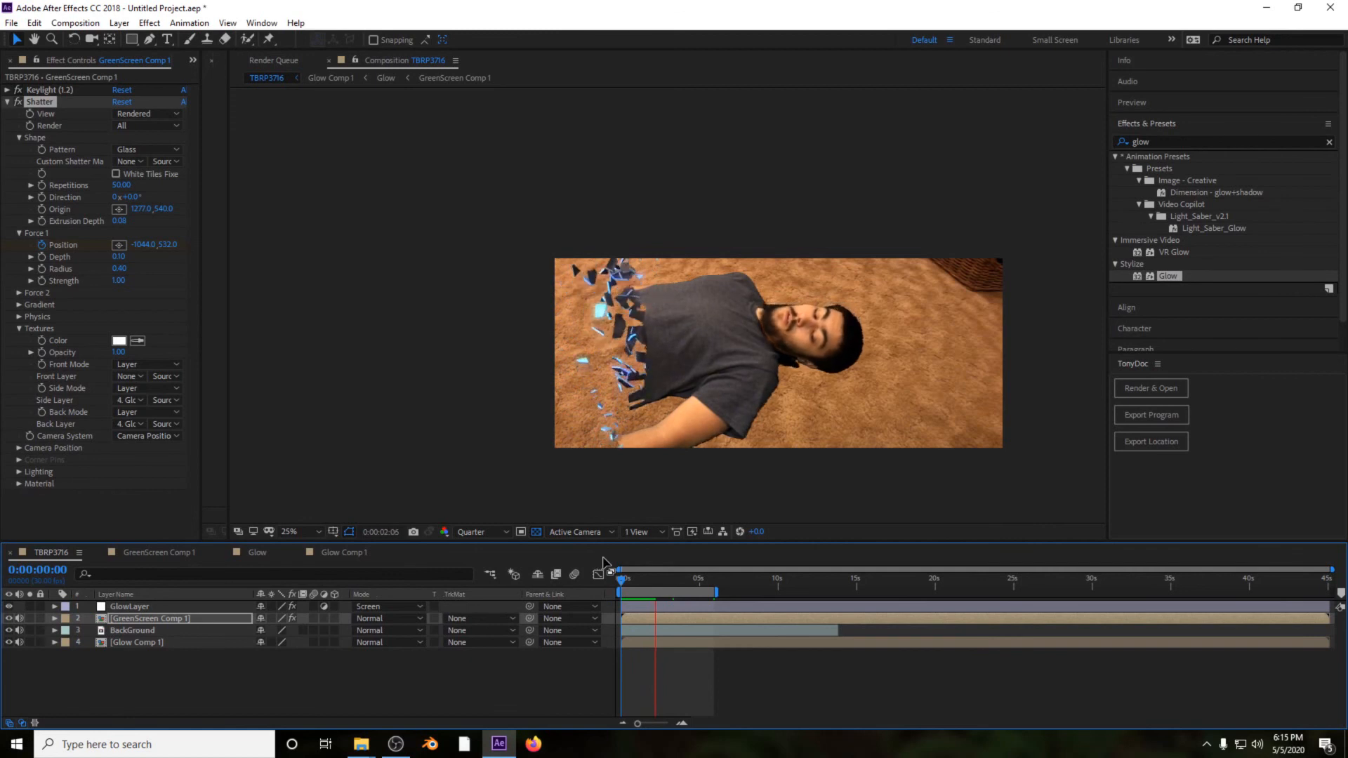
key(space)
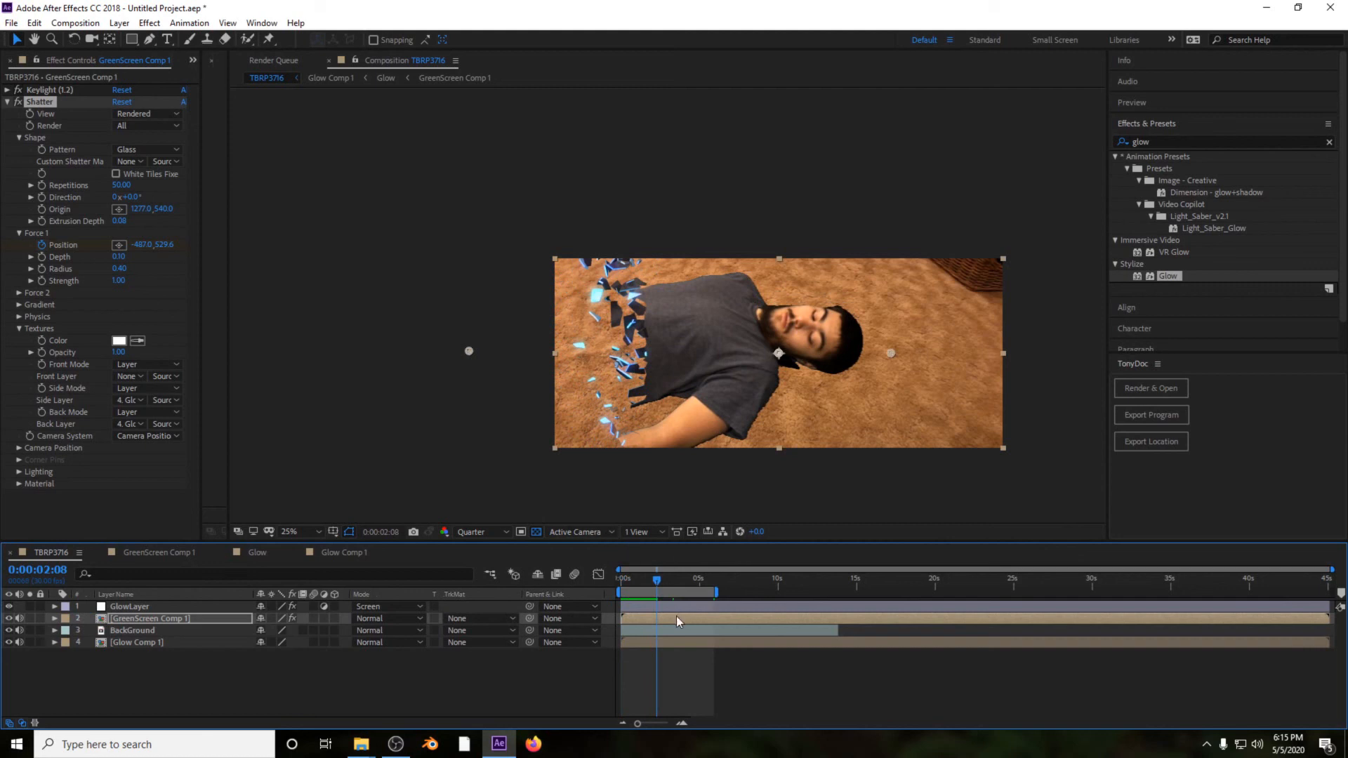
click(685, 580)
key(space)
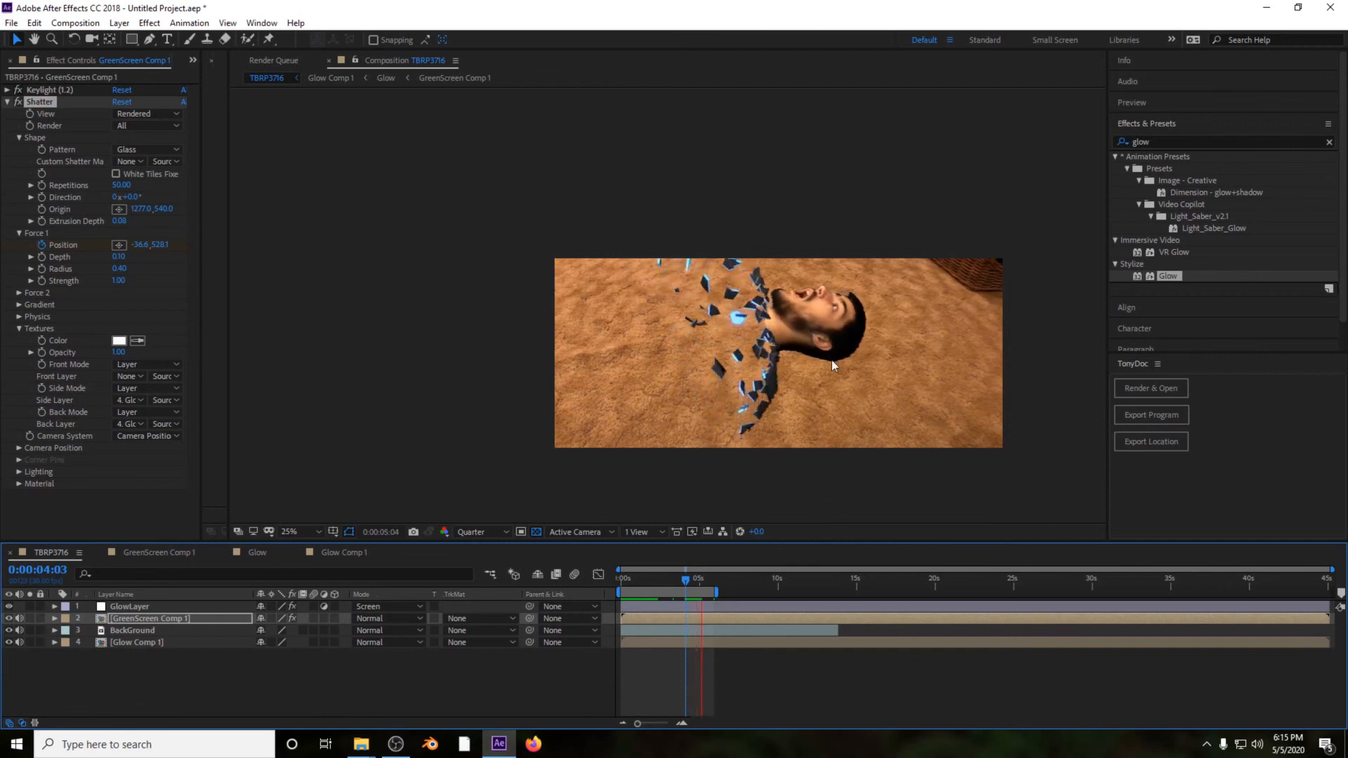
key(space)
scroll(857, 381, up, 4)
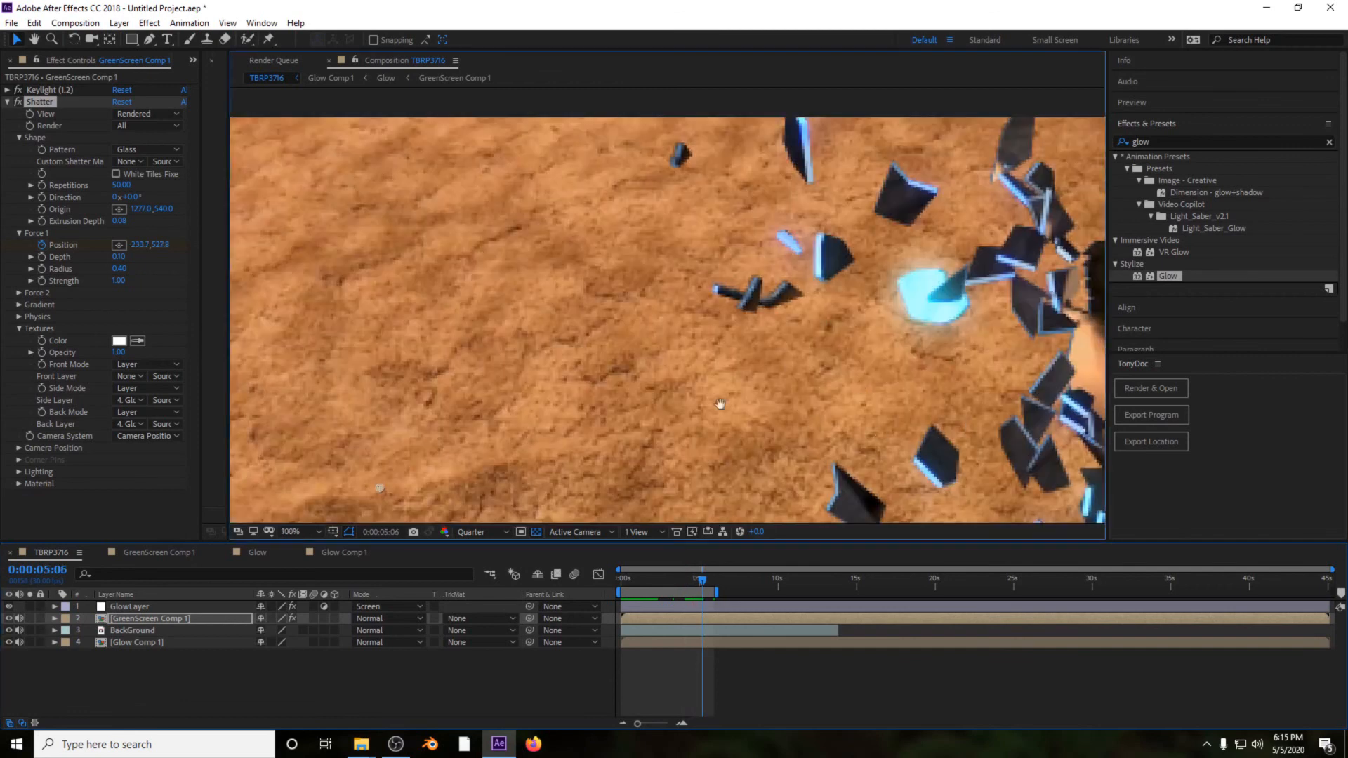
Step: Play back the glowing shatter with the whole composition frame in view
drag(719, 403, 625, 289)
scroll(550, 335, down, 4)
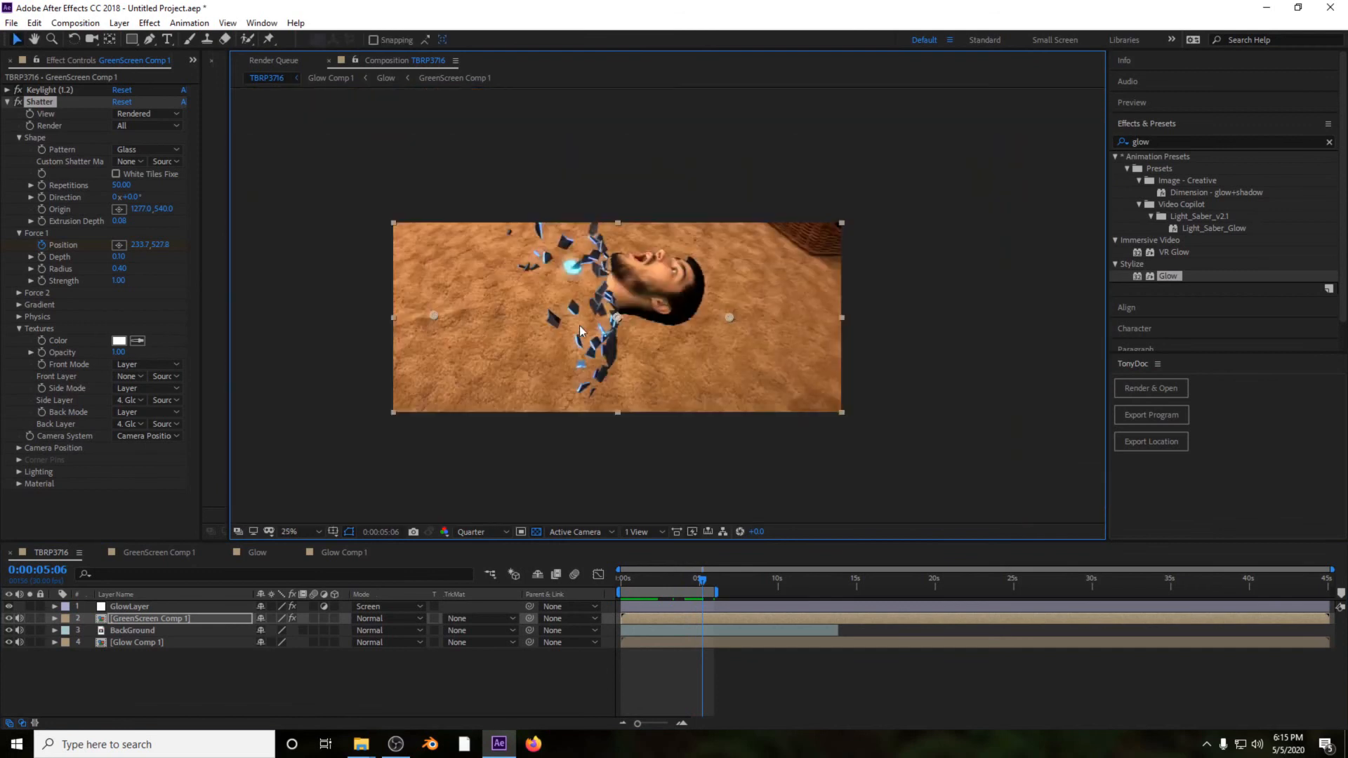
key(space)
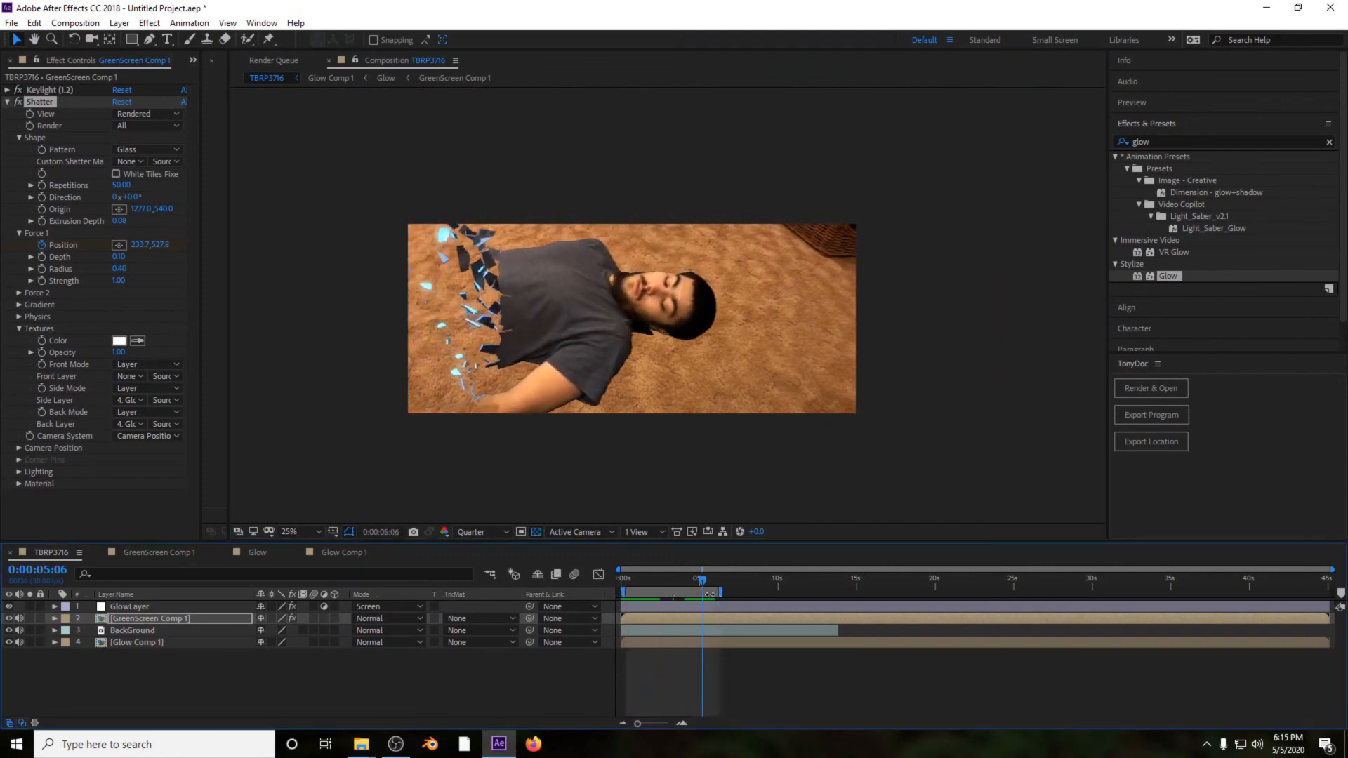
key(space)
Step: Preview the shatter's ending from about 0:00:05:08, set the work area to end just past 0:00:06:14, and return to the first frame
drag(719, 594, 733, 593)
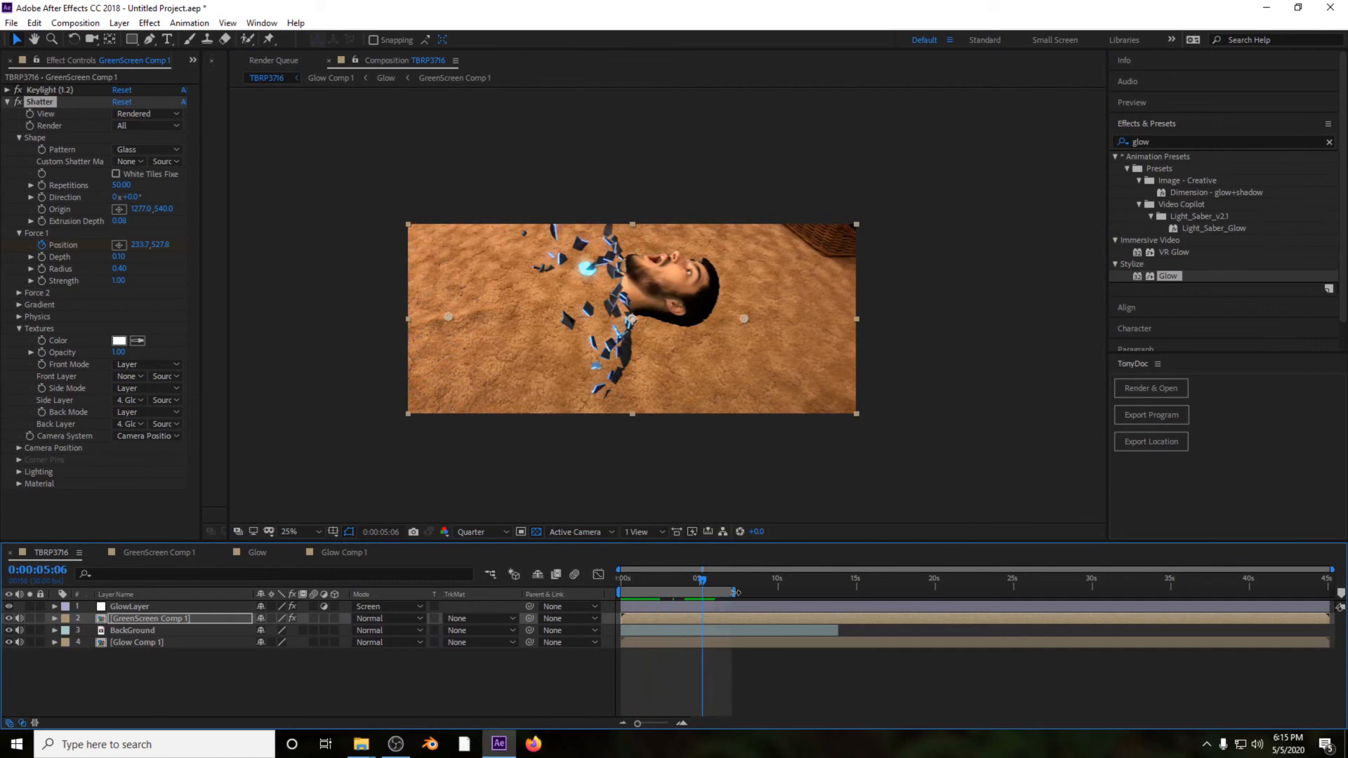
key(space)
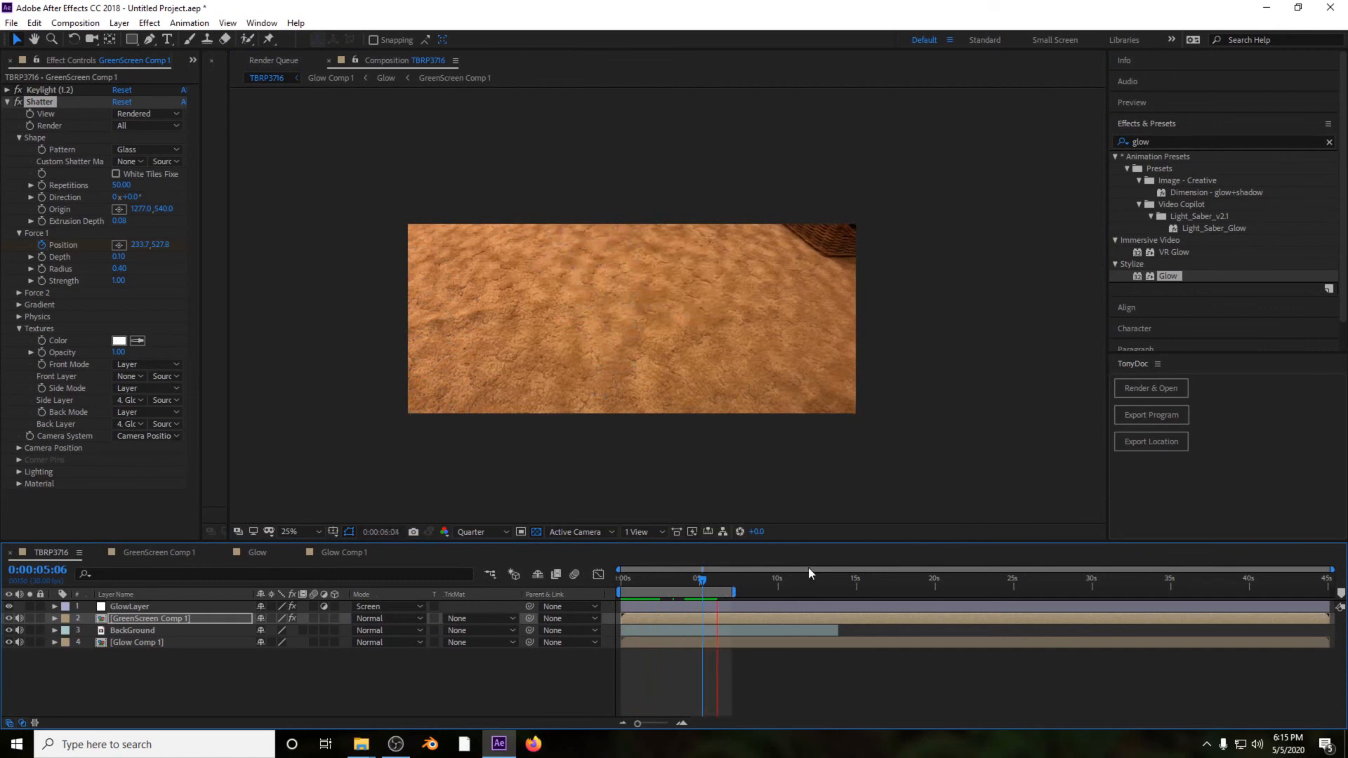
click(704, 579)
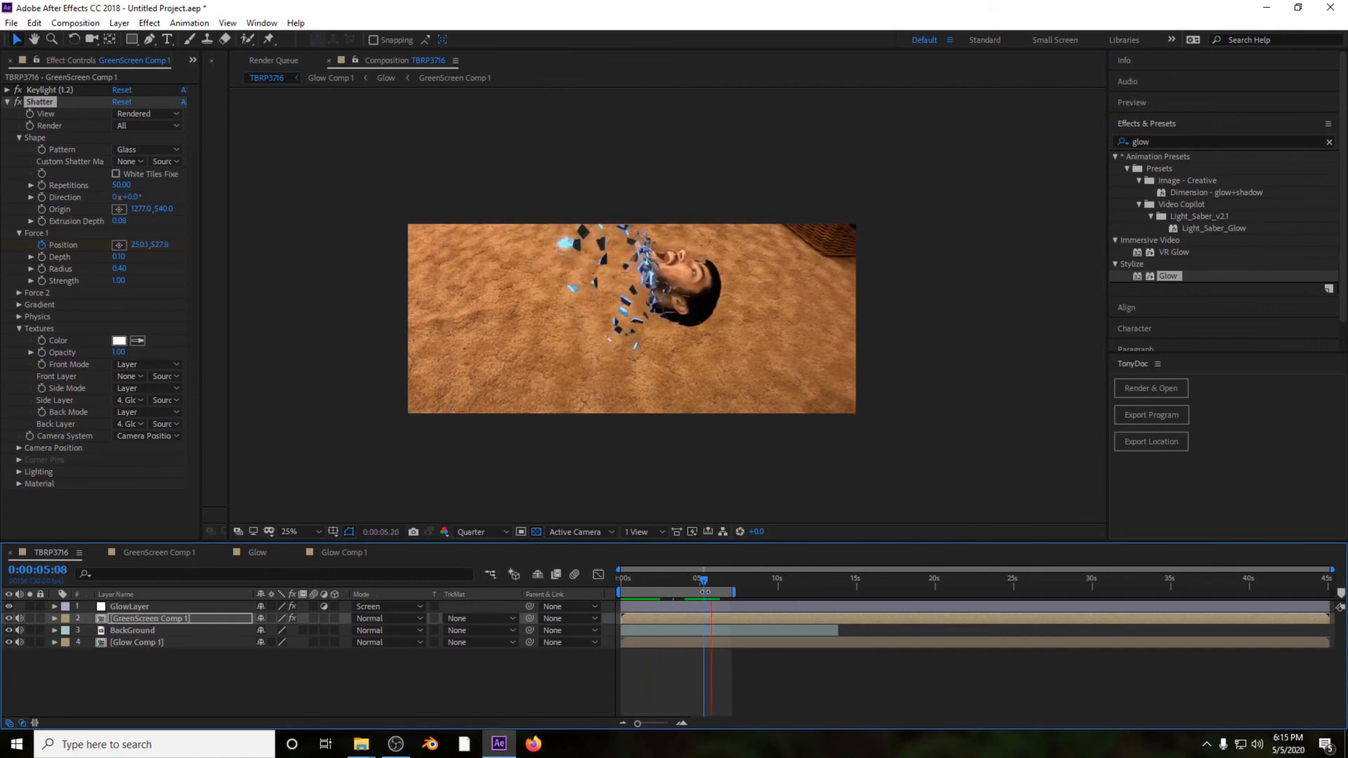
key(space)
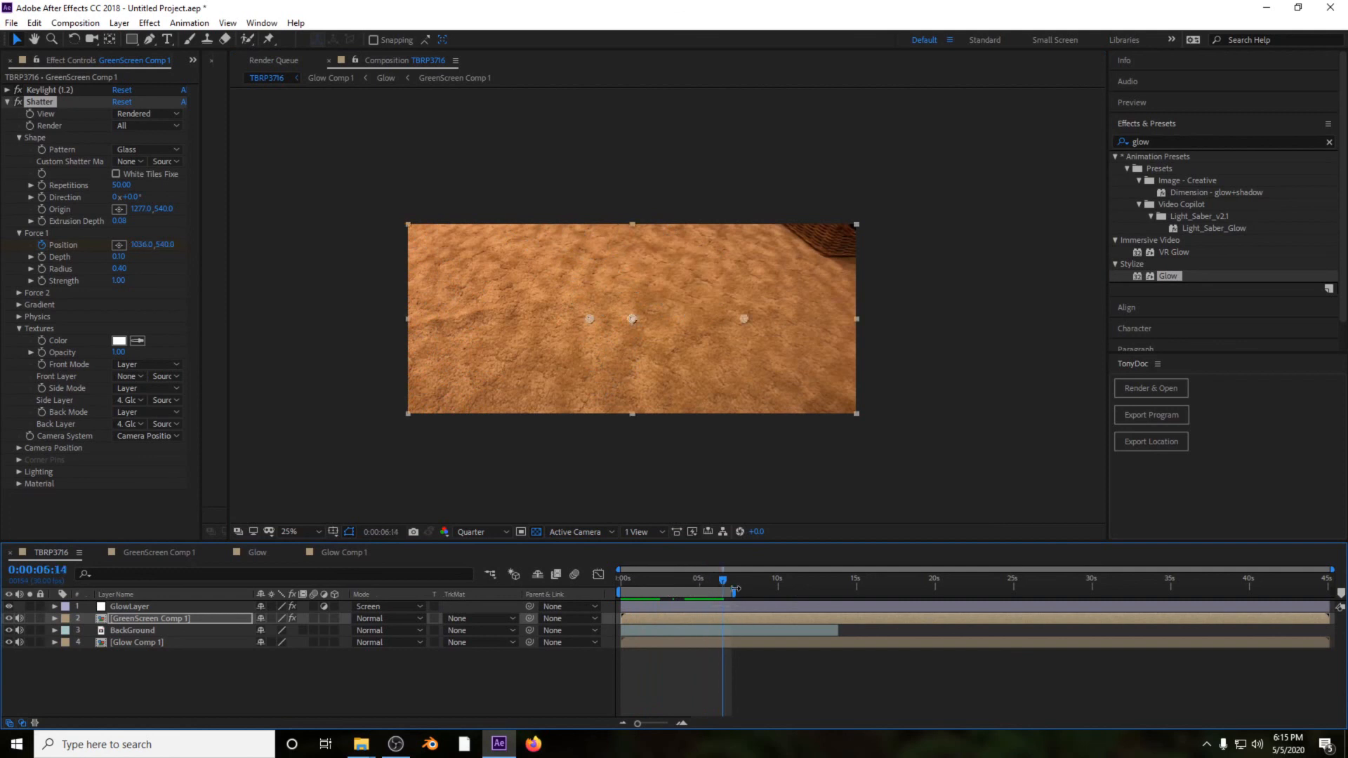
drag(734, 589, 725, 589)
key(Home)
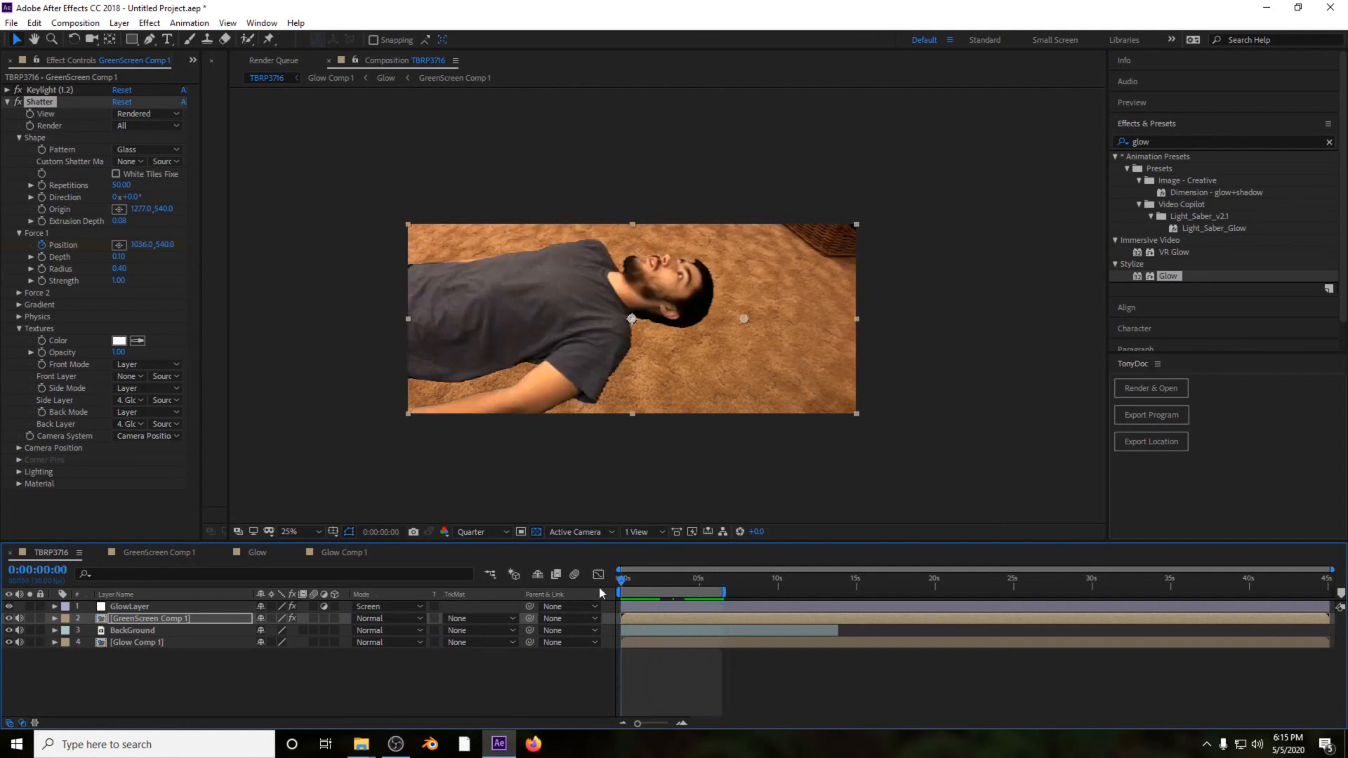